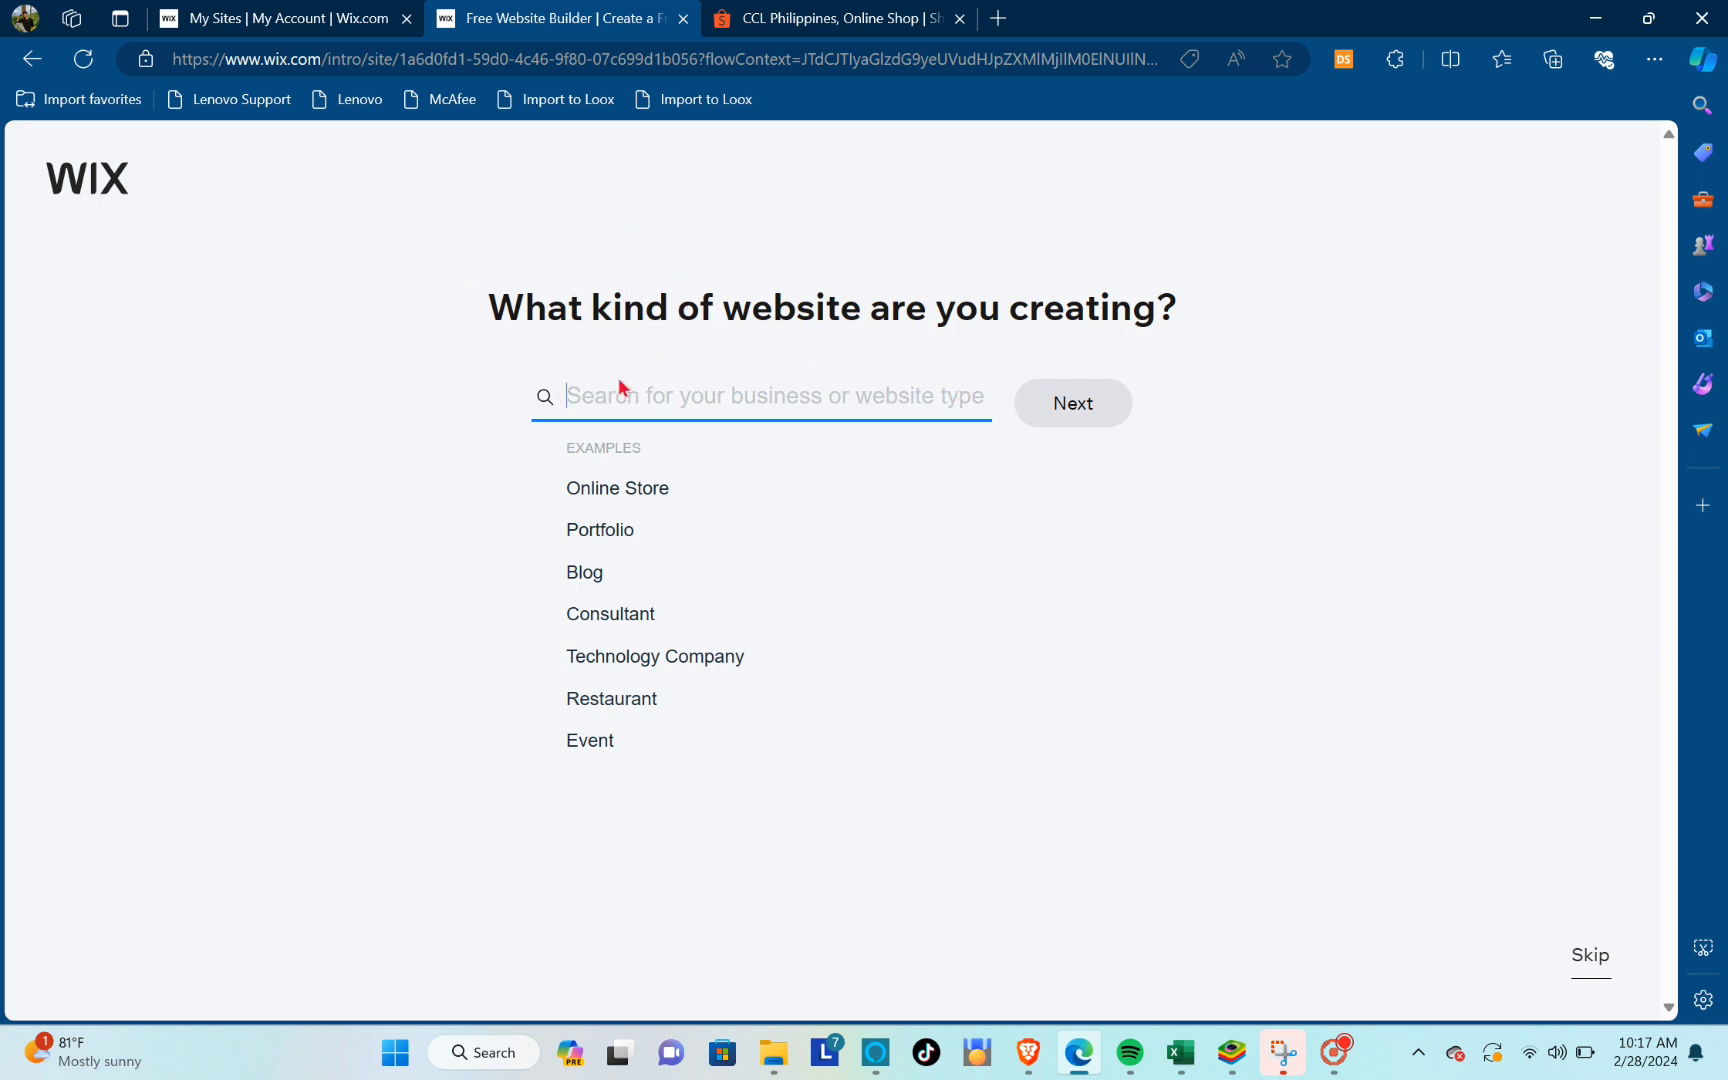
Choose Online Store as the website type and skip the store name and online experience questions
left_click(581, 492)
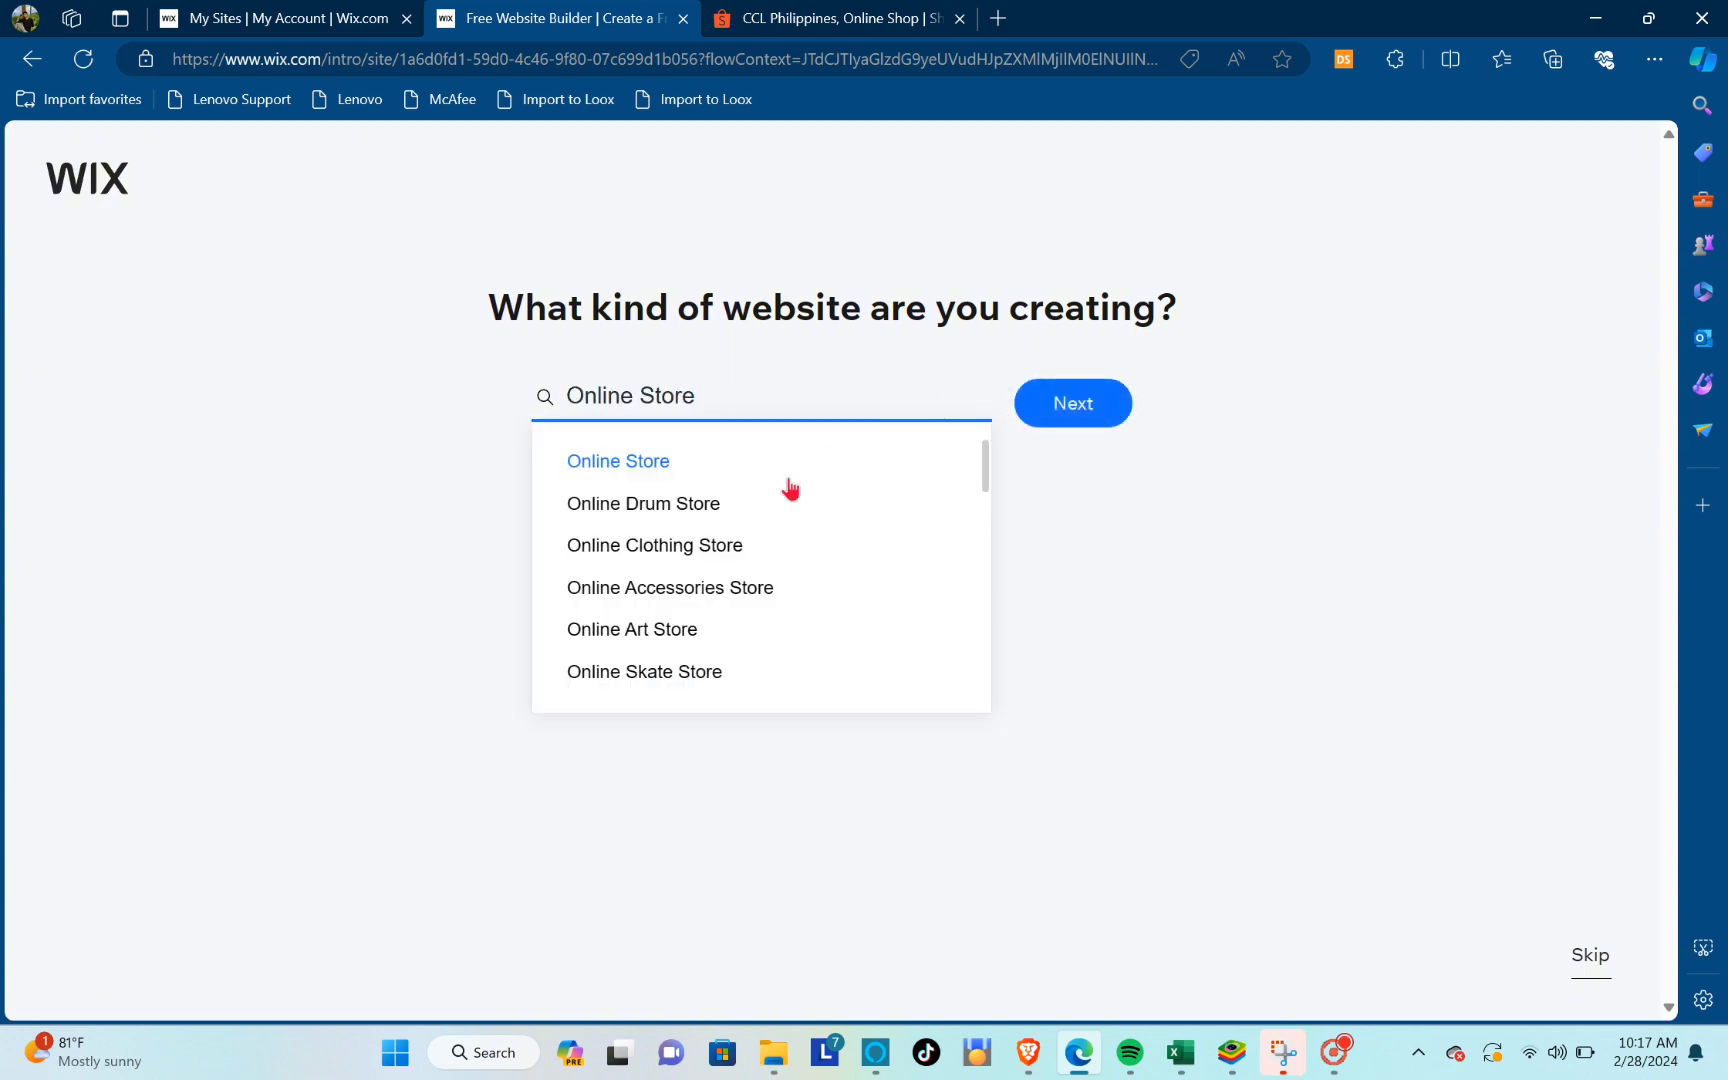
left_click(1047, 418)
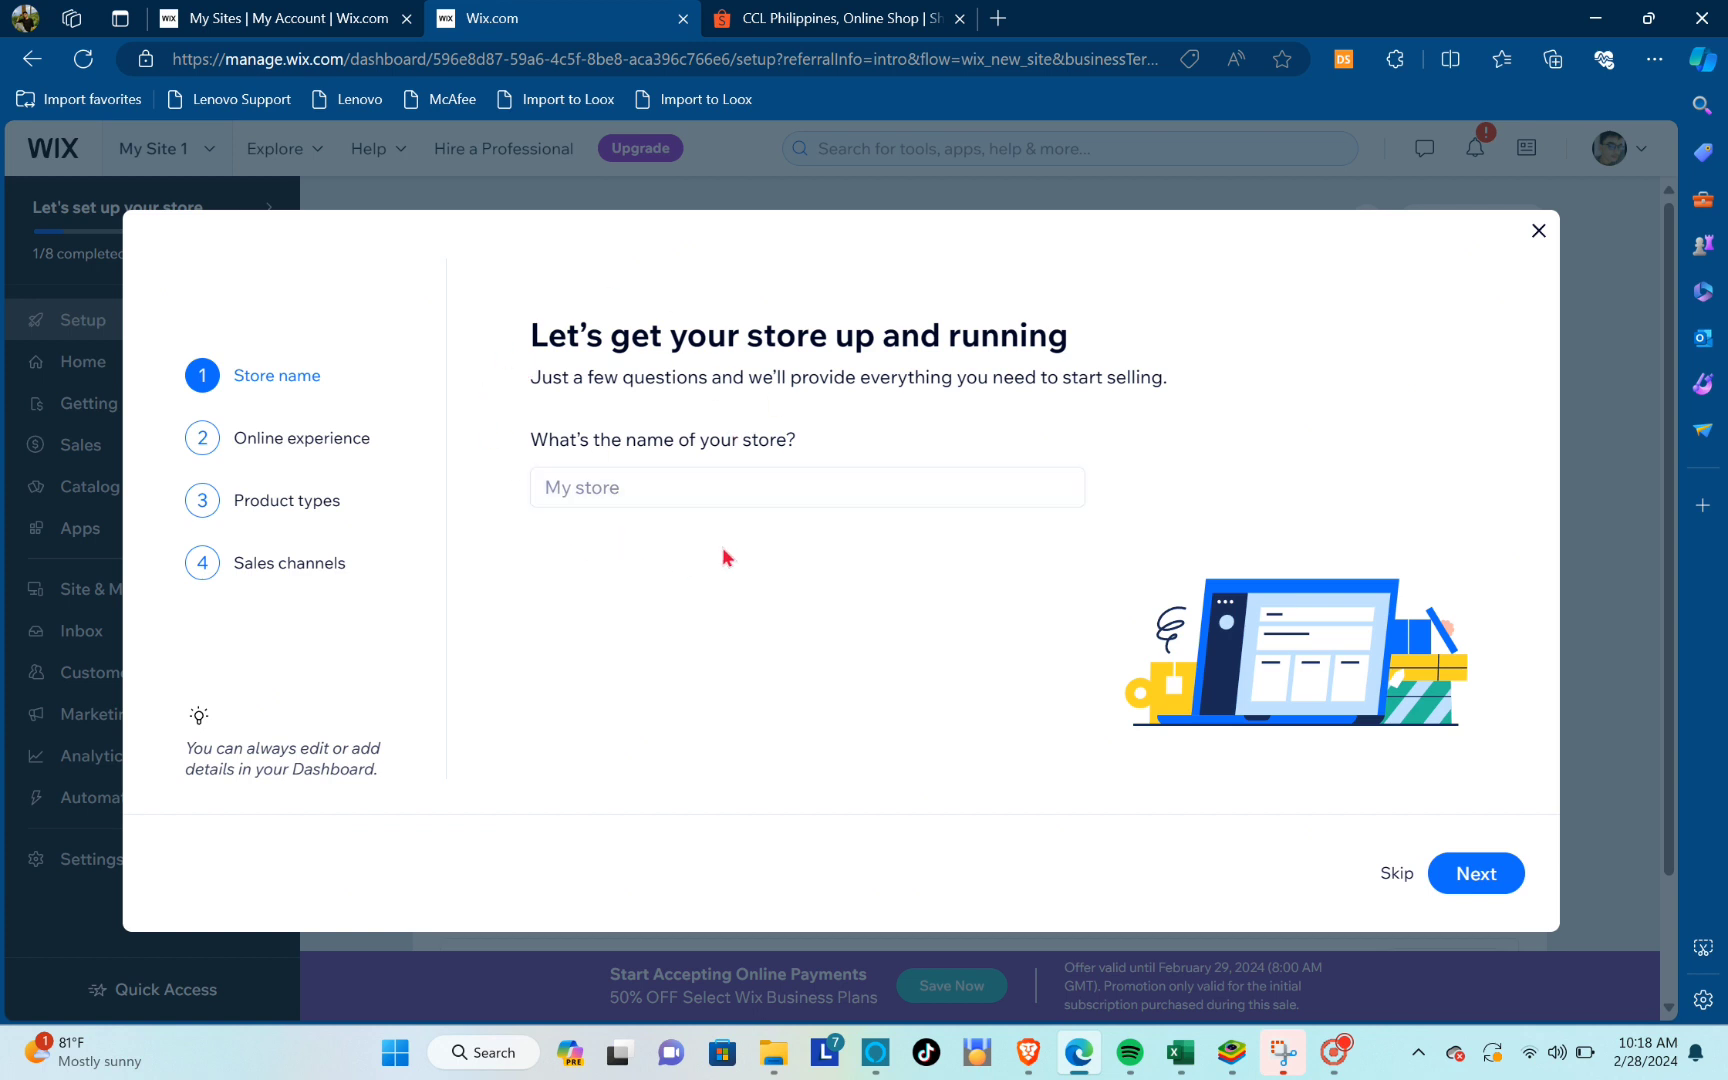
left_click(677, 483)
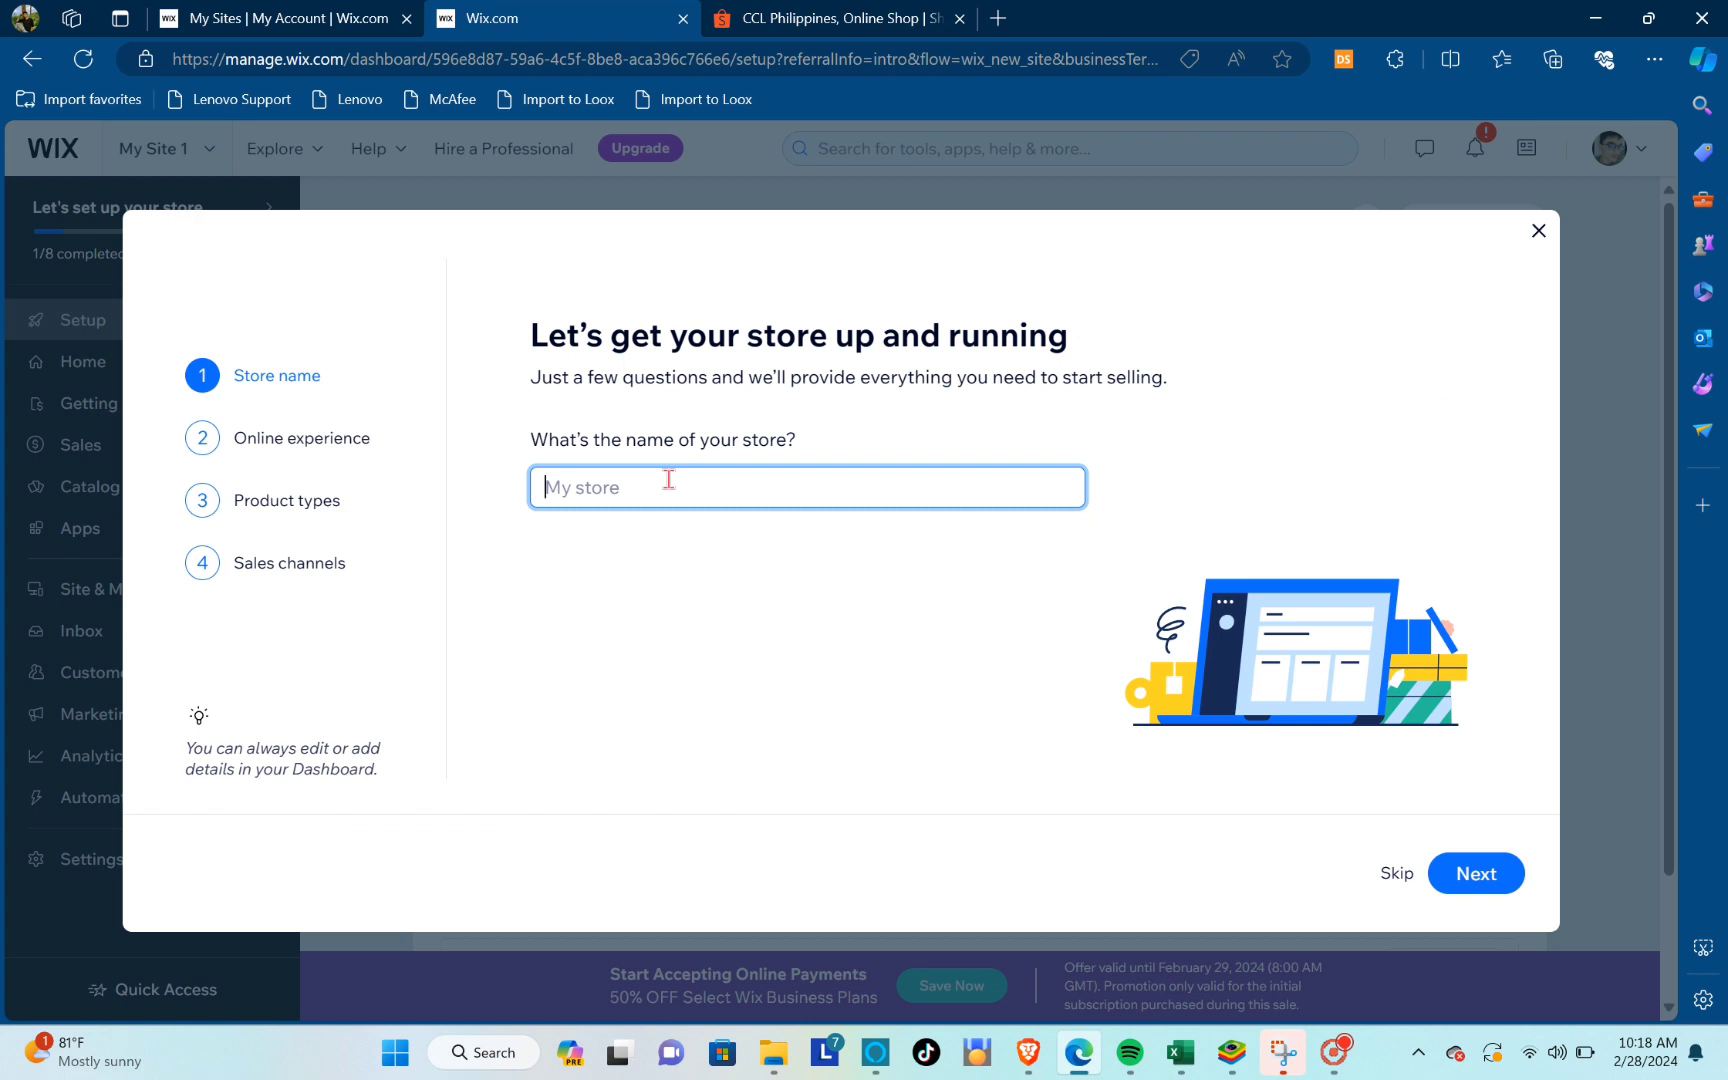
left_click(1396, 874)
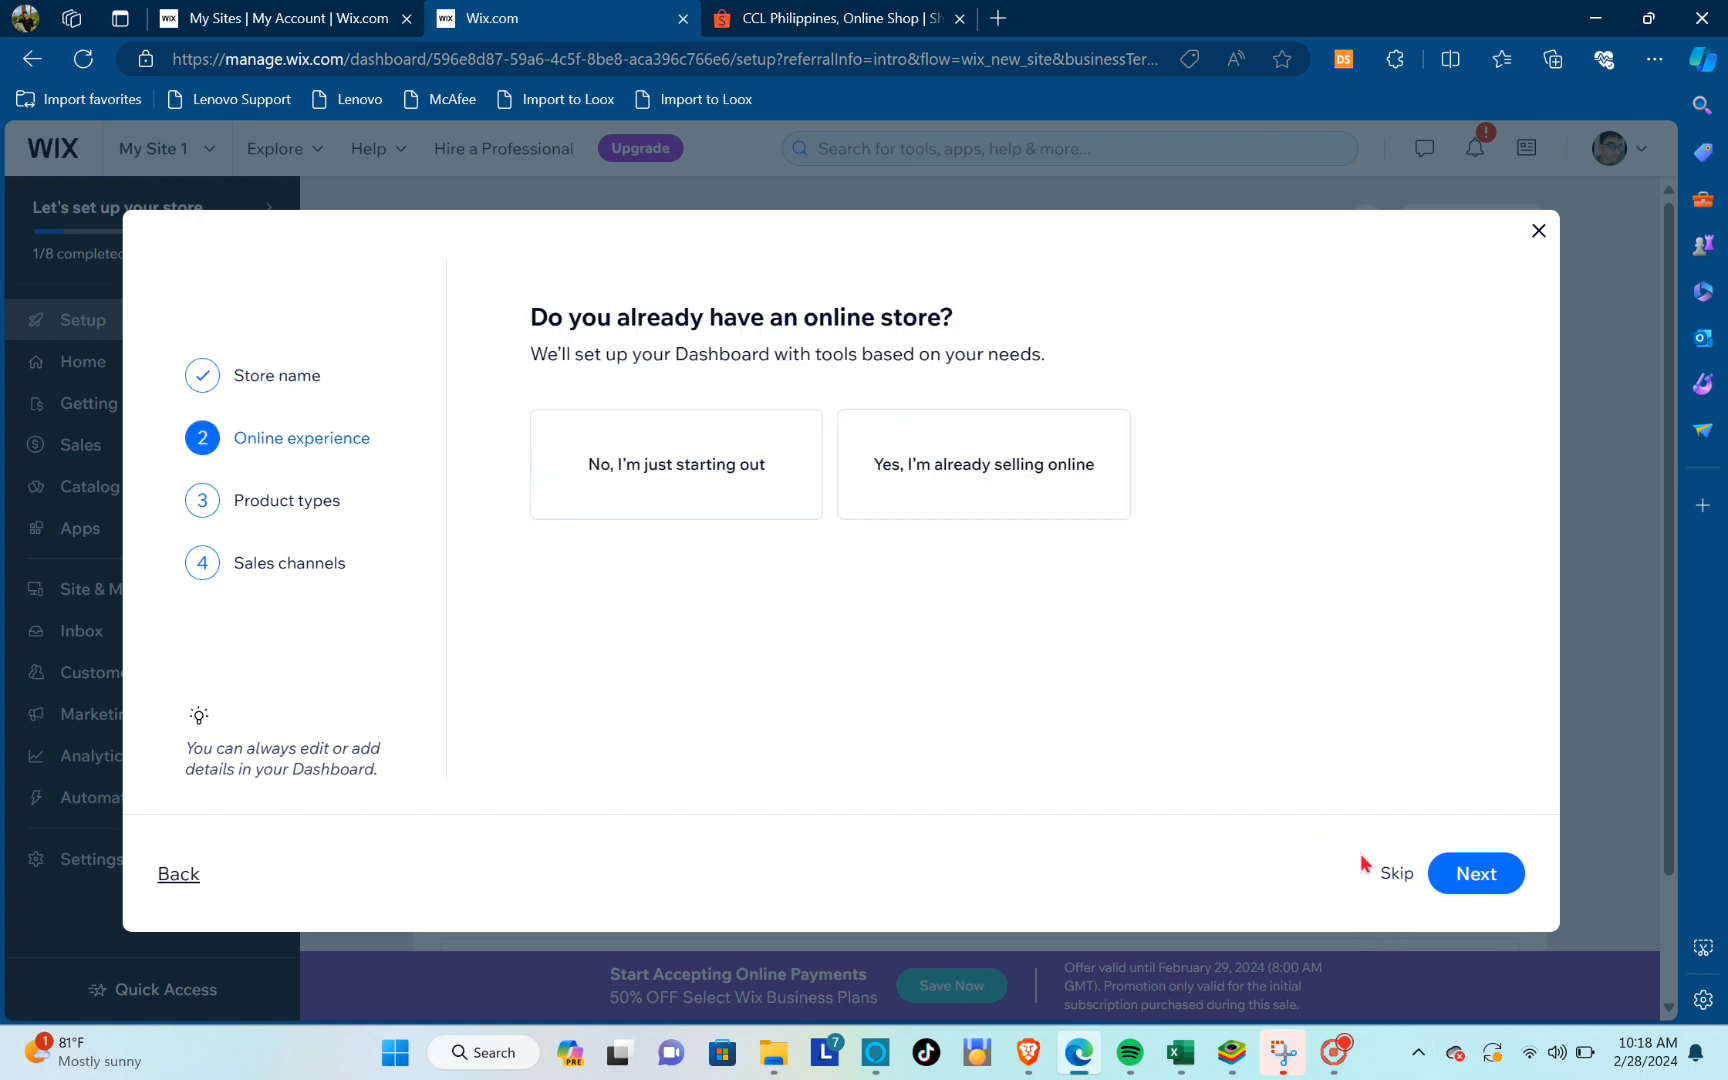
left_click(1390, 873)
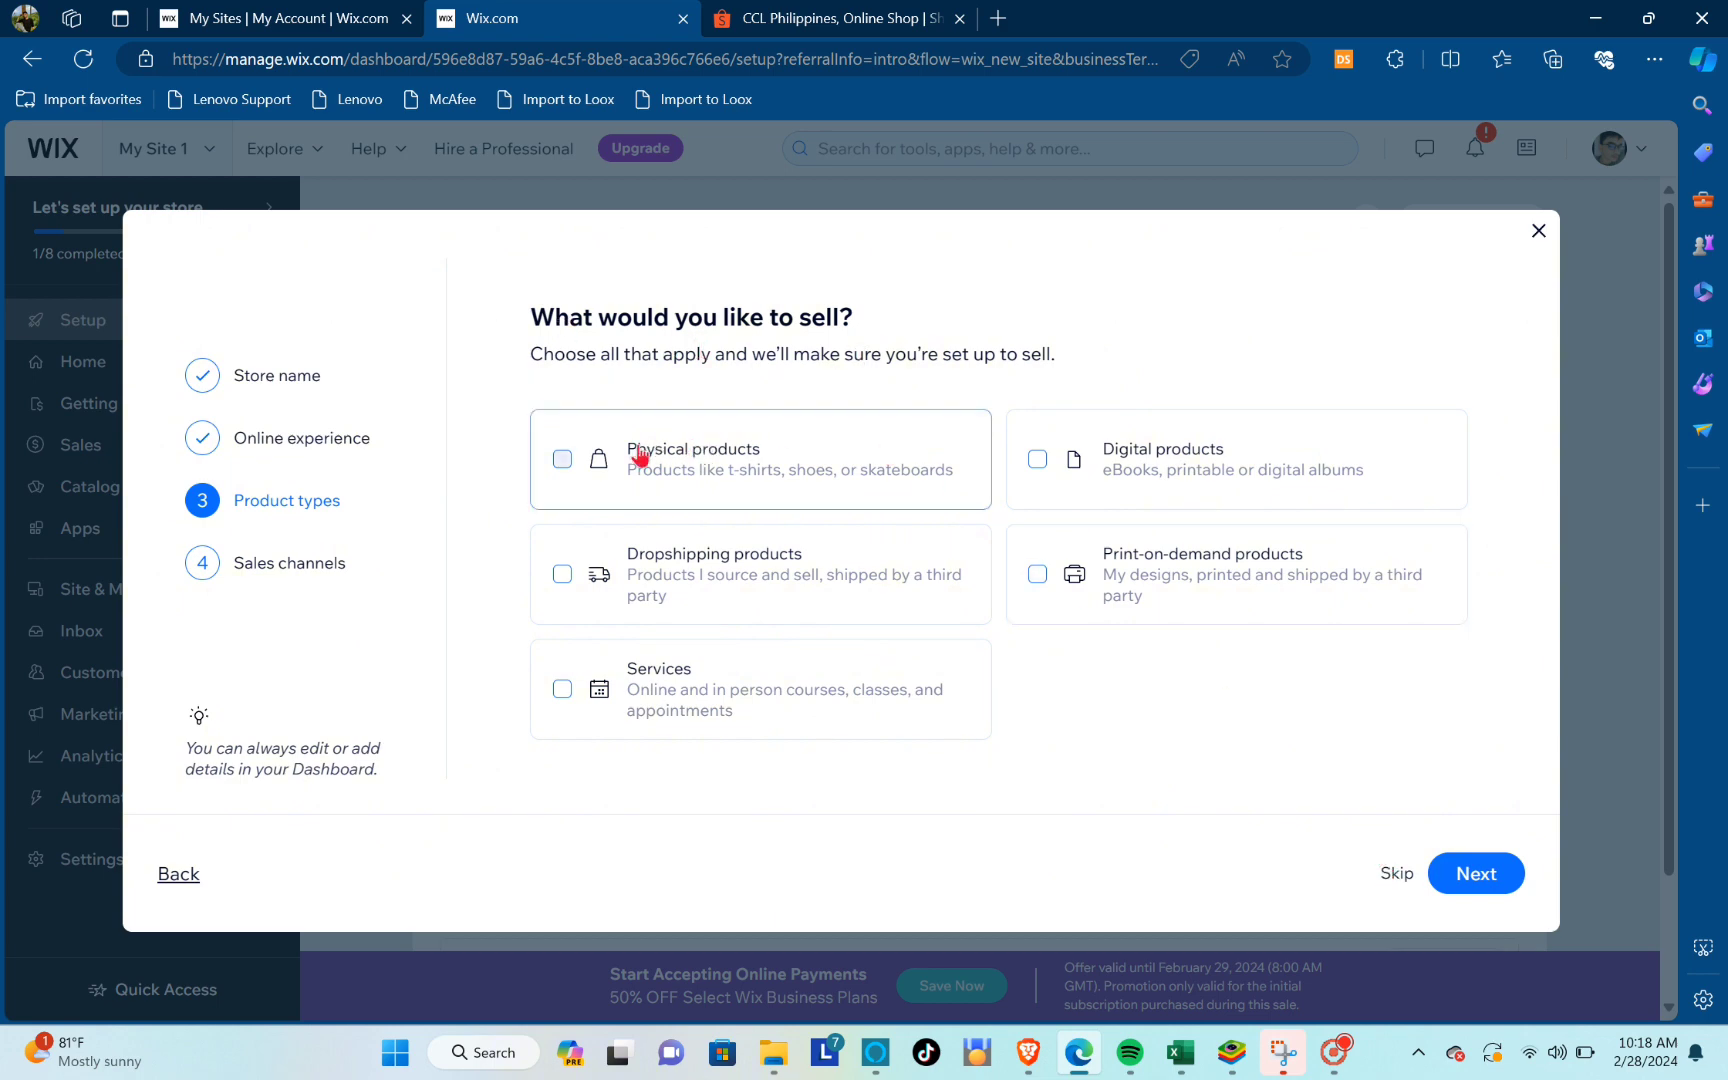
Select digital products to sell, accept the online store sales channel, and continue to the dashboard
left_click(1038, 460)
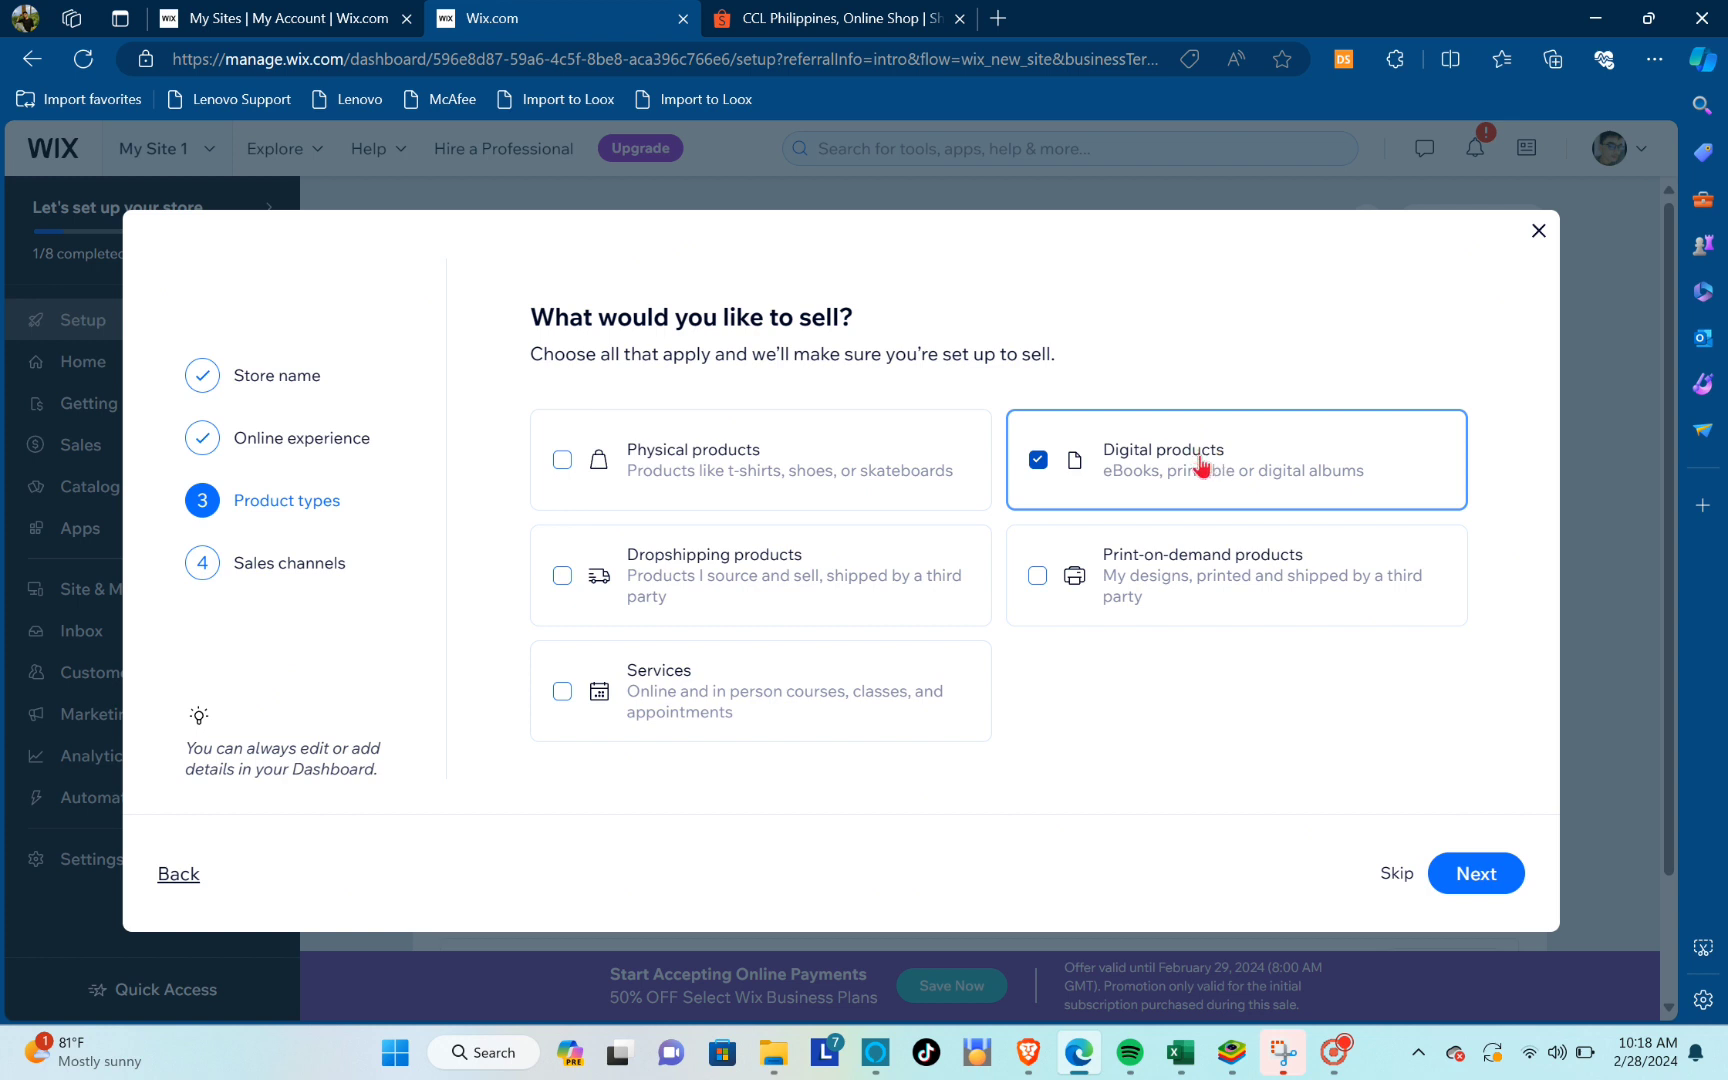
left_click(1472, 880)
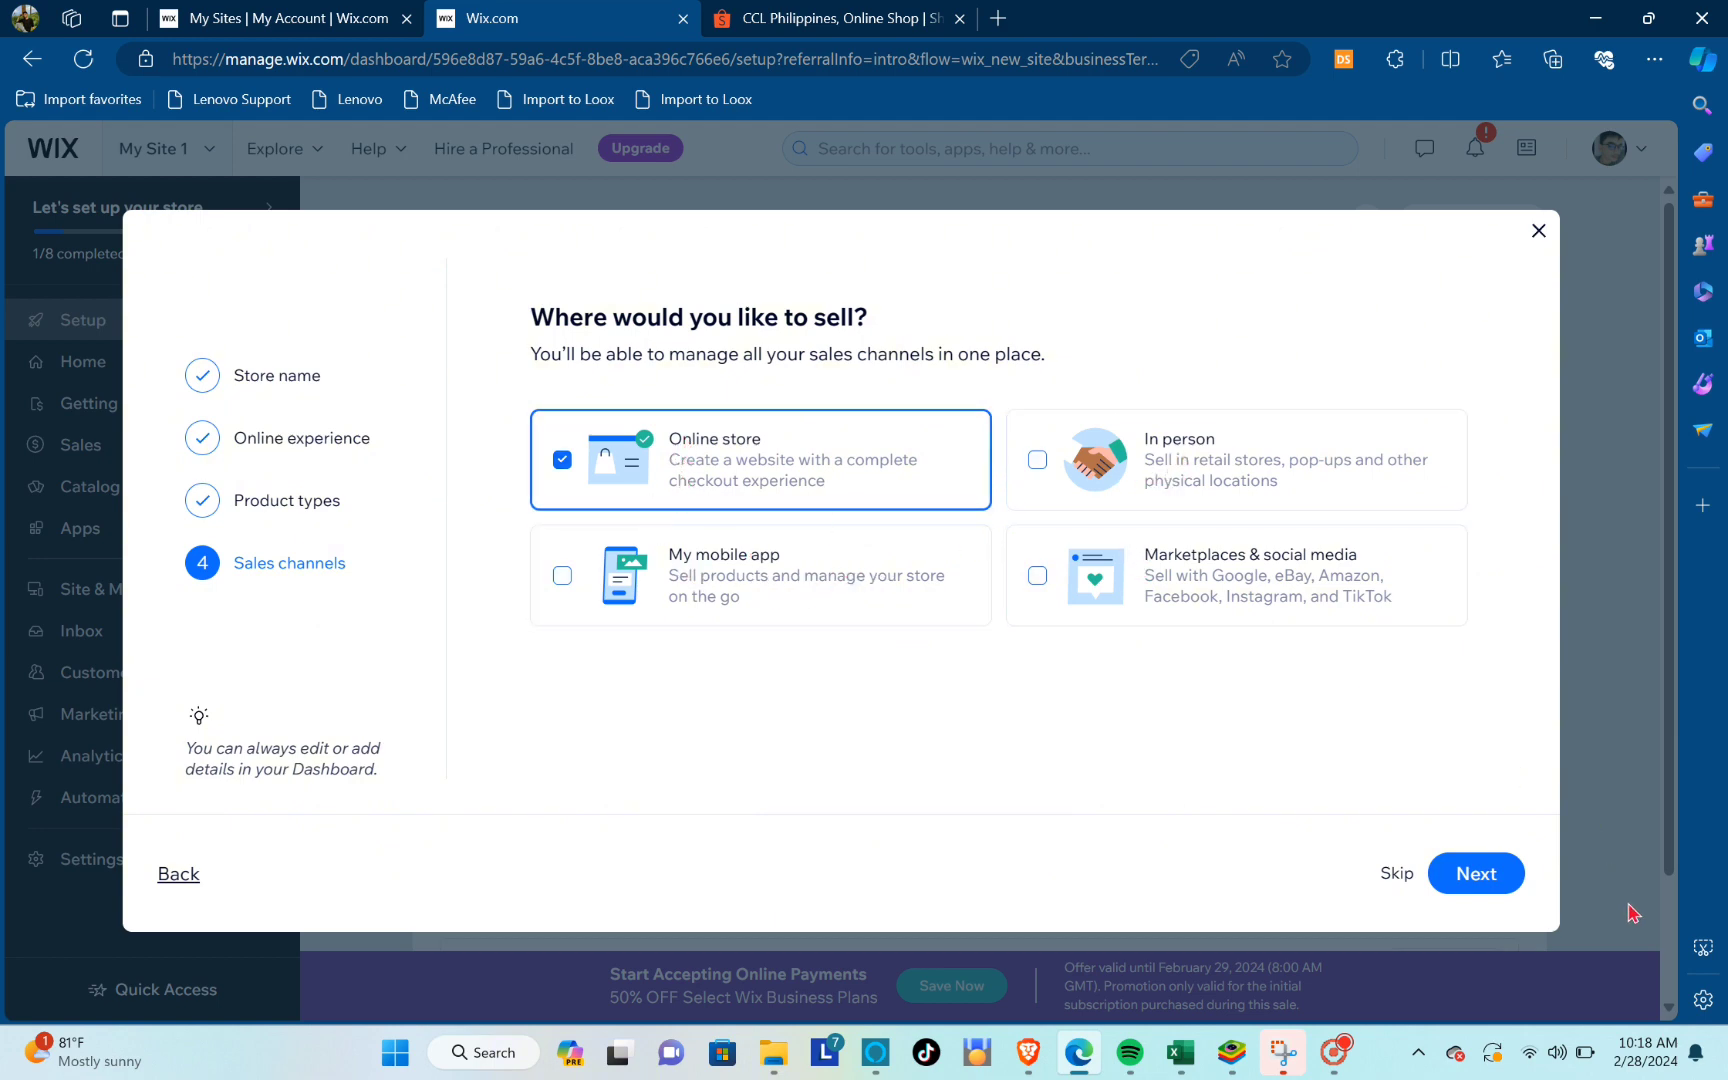
left_click(1484, 878)
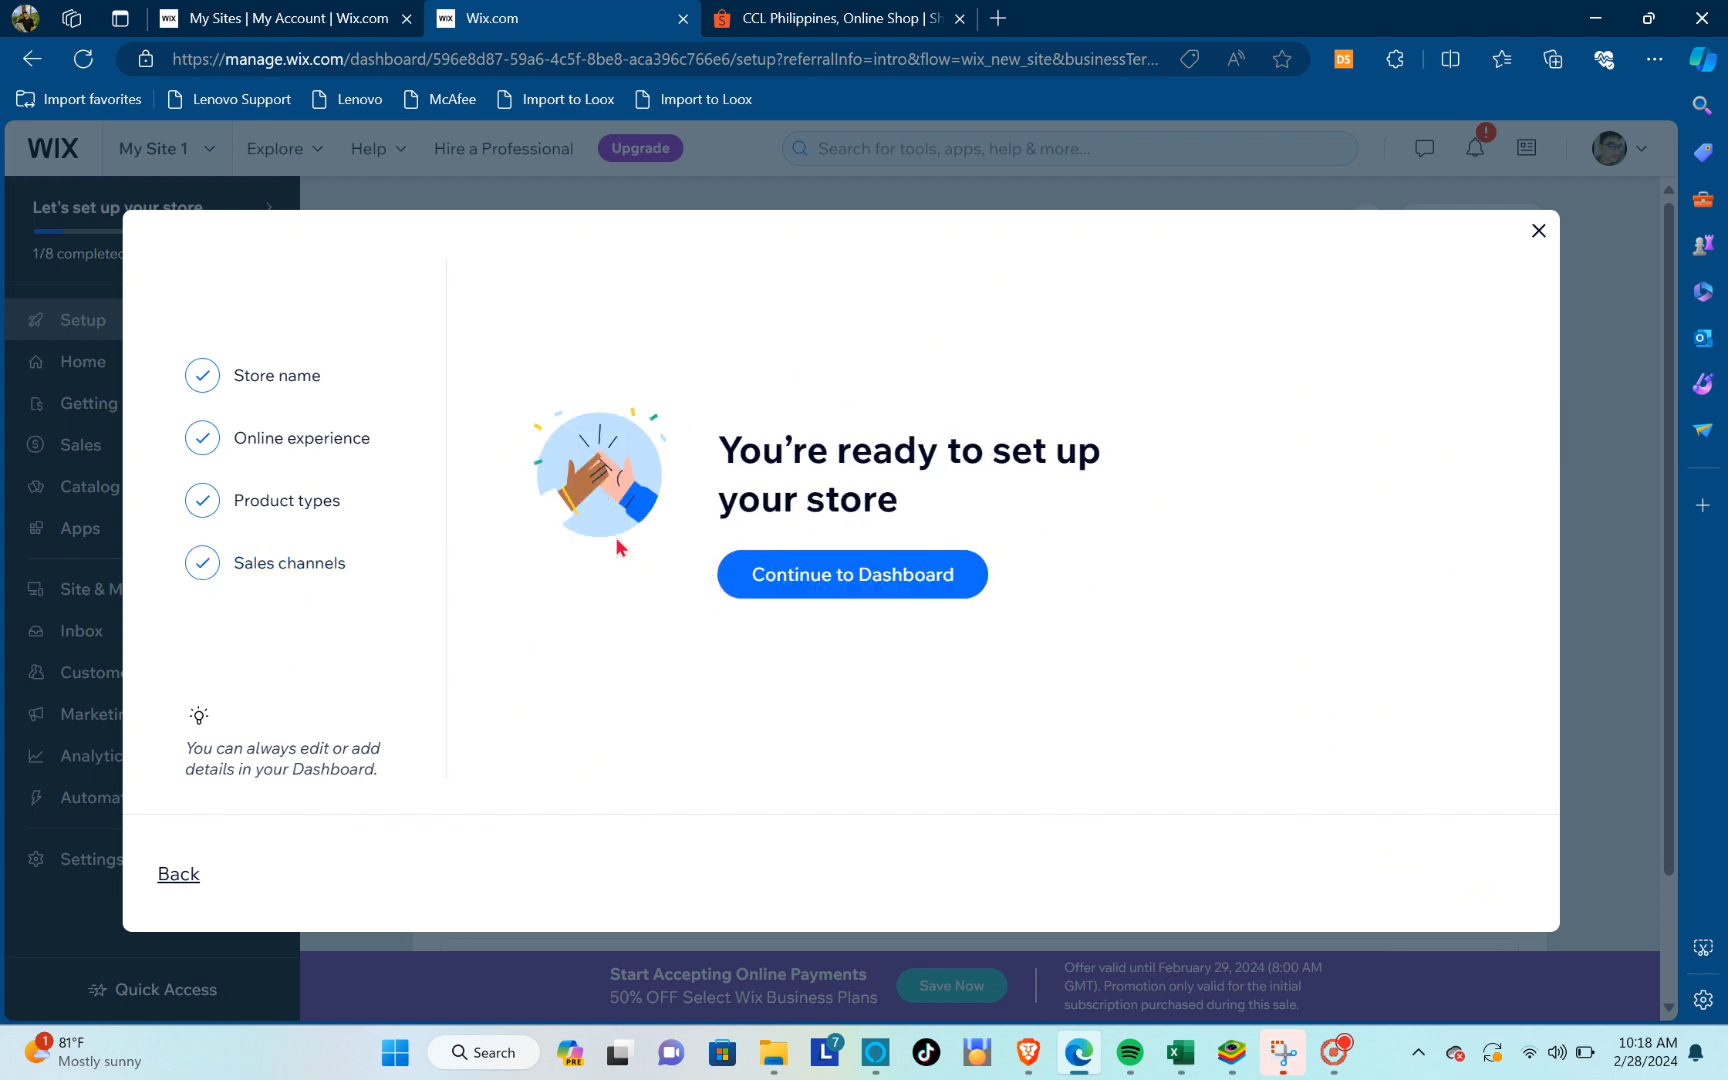
left_click(849, 584)
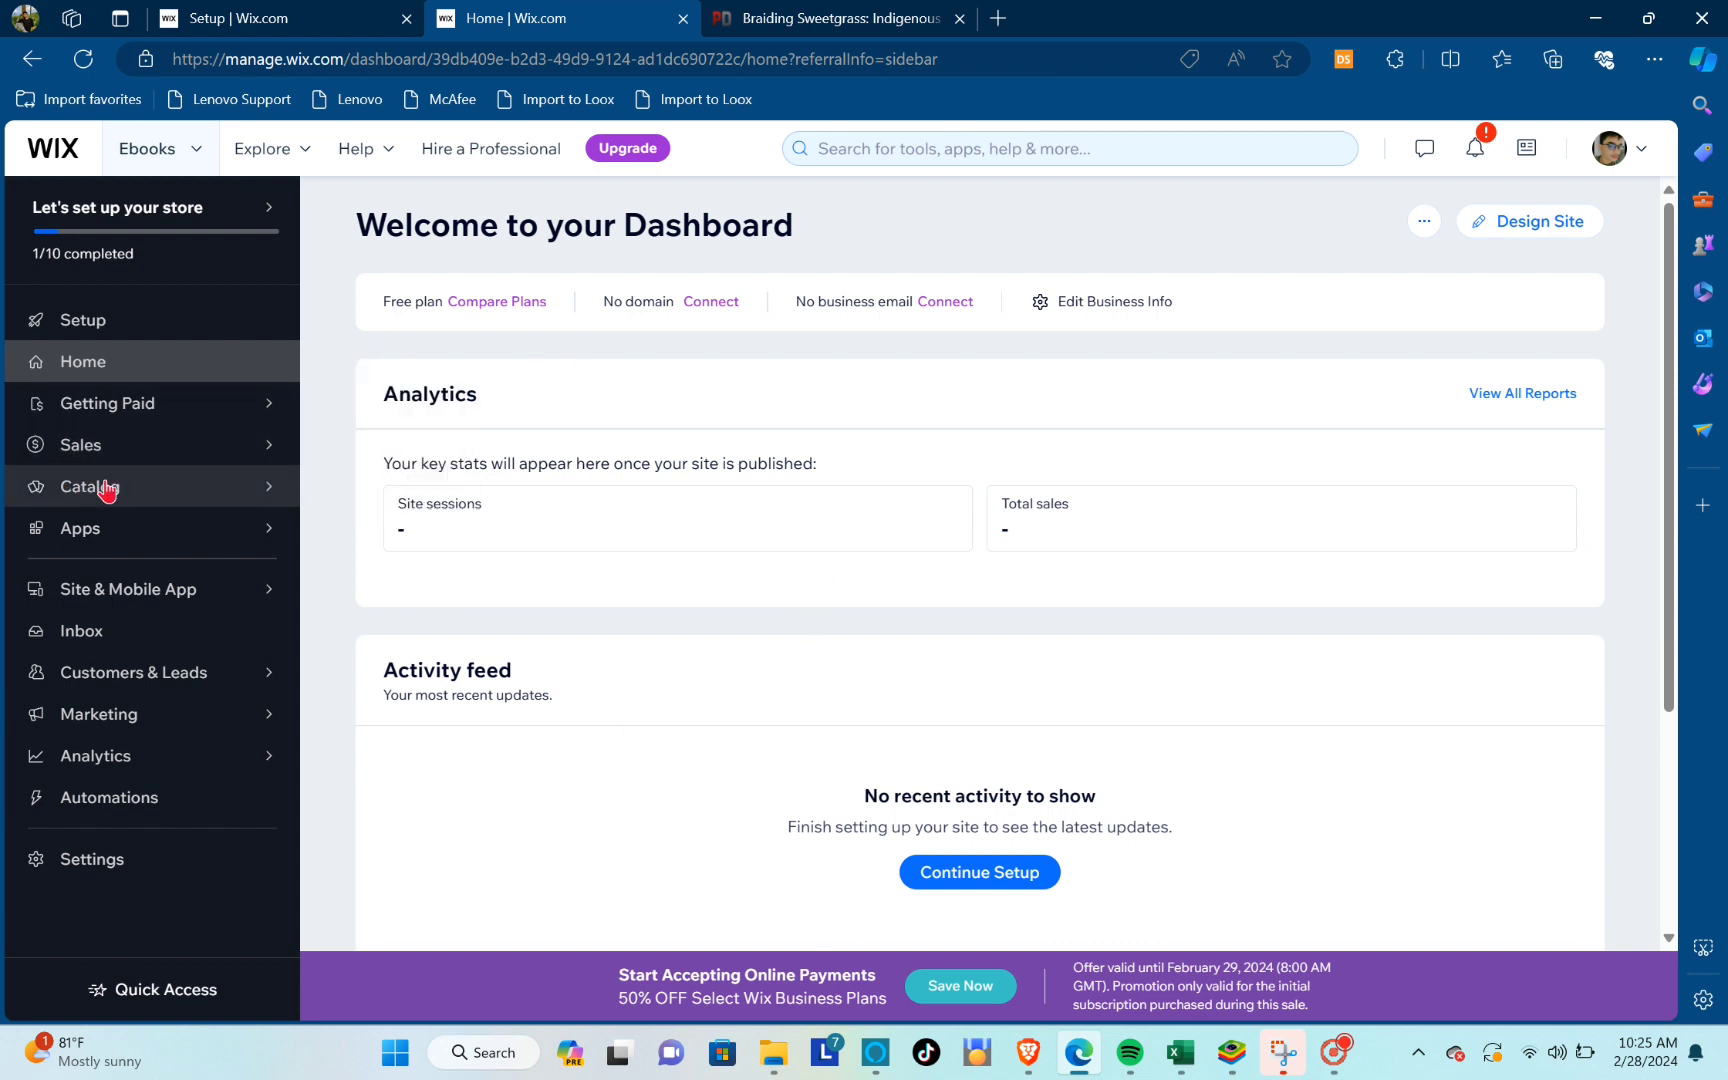
Open the list of store products in the site's catalog
left_click(254, 497)
mouse_move(257, 492)
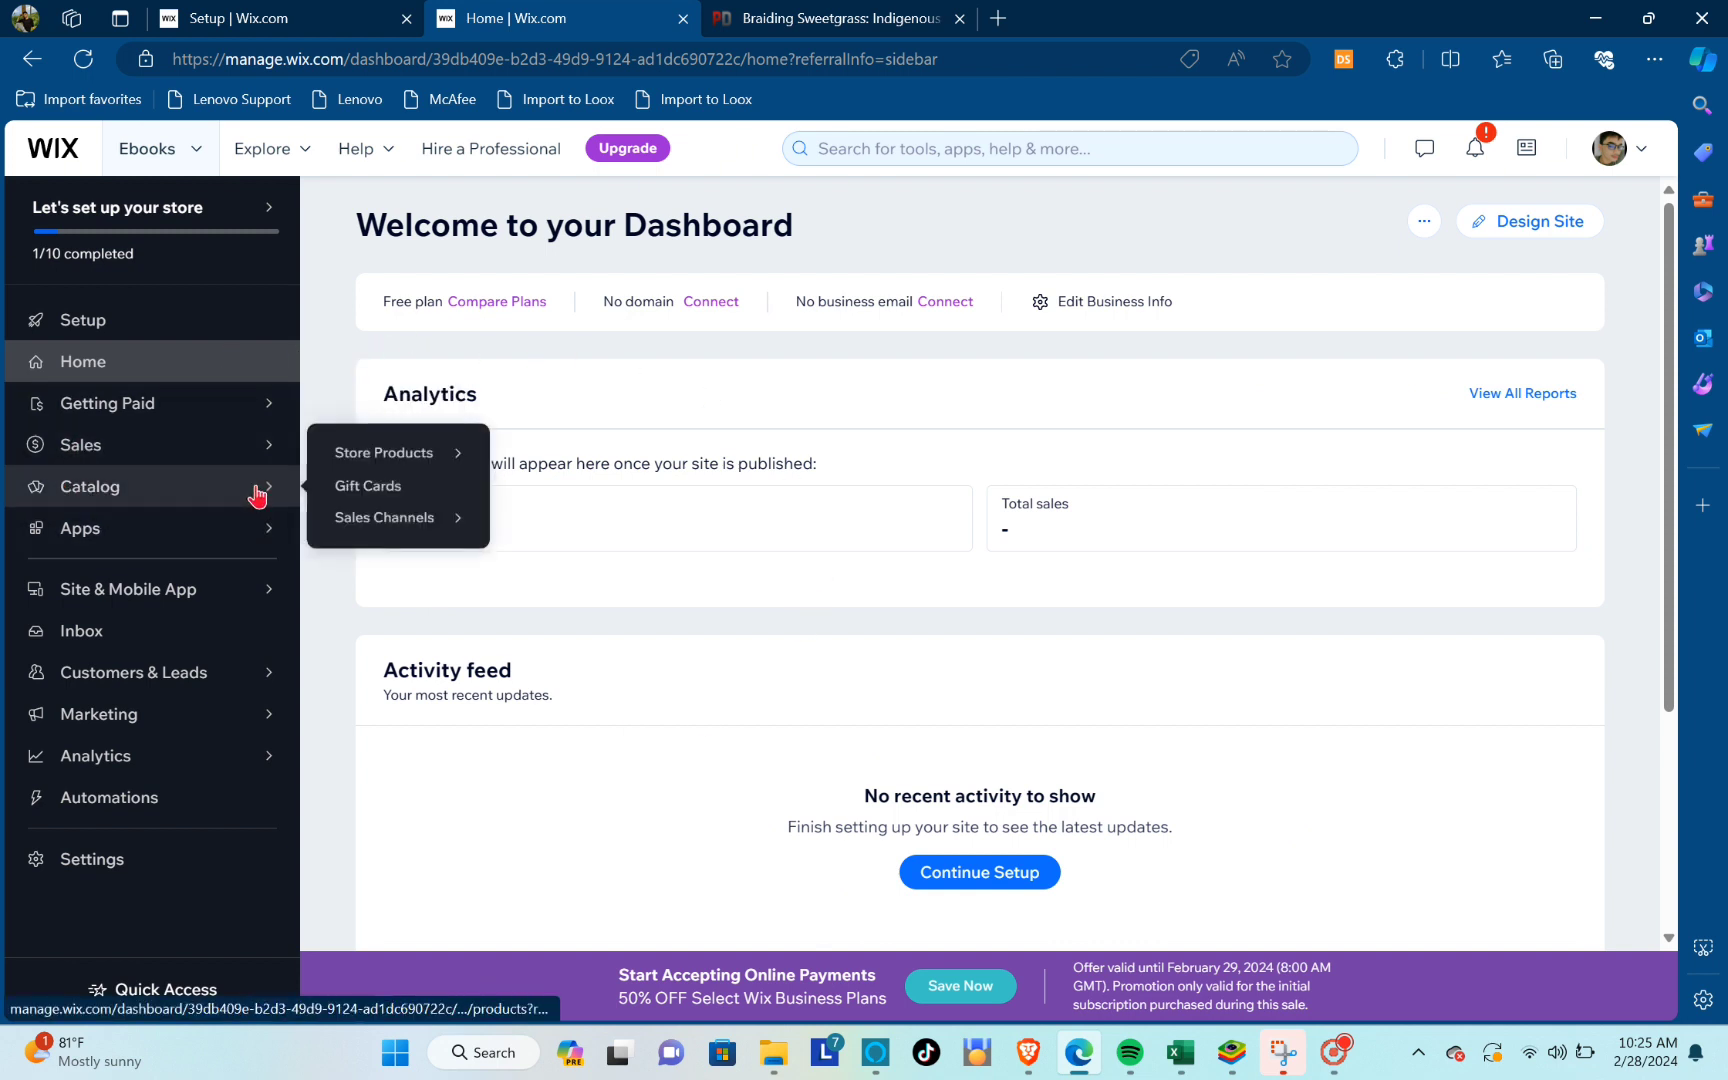
mouse_move(360, 456)
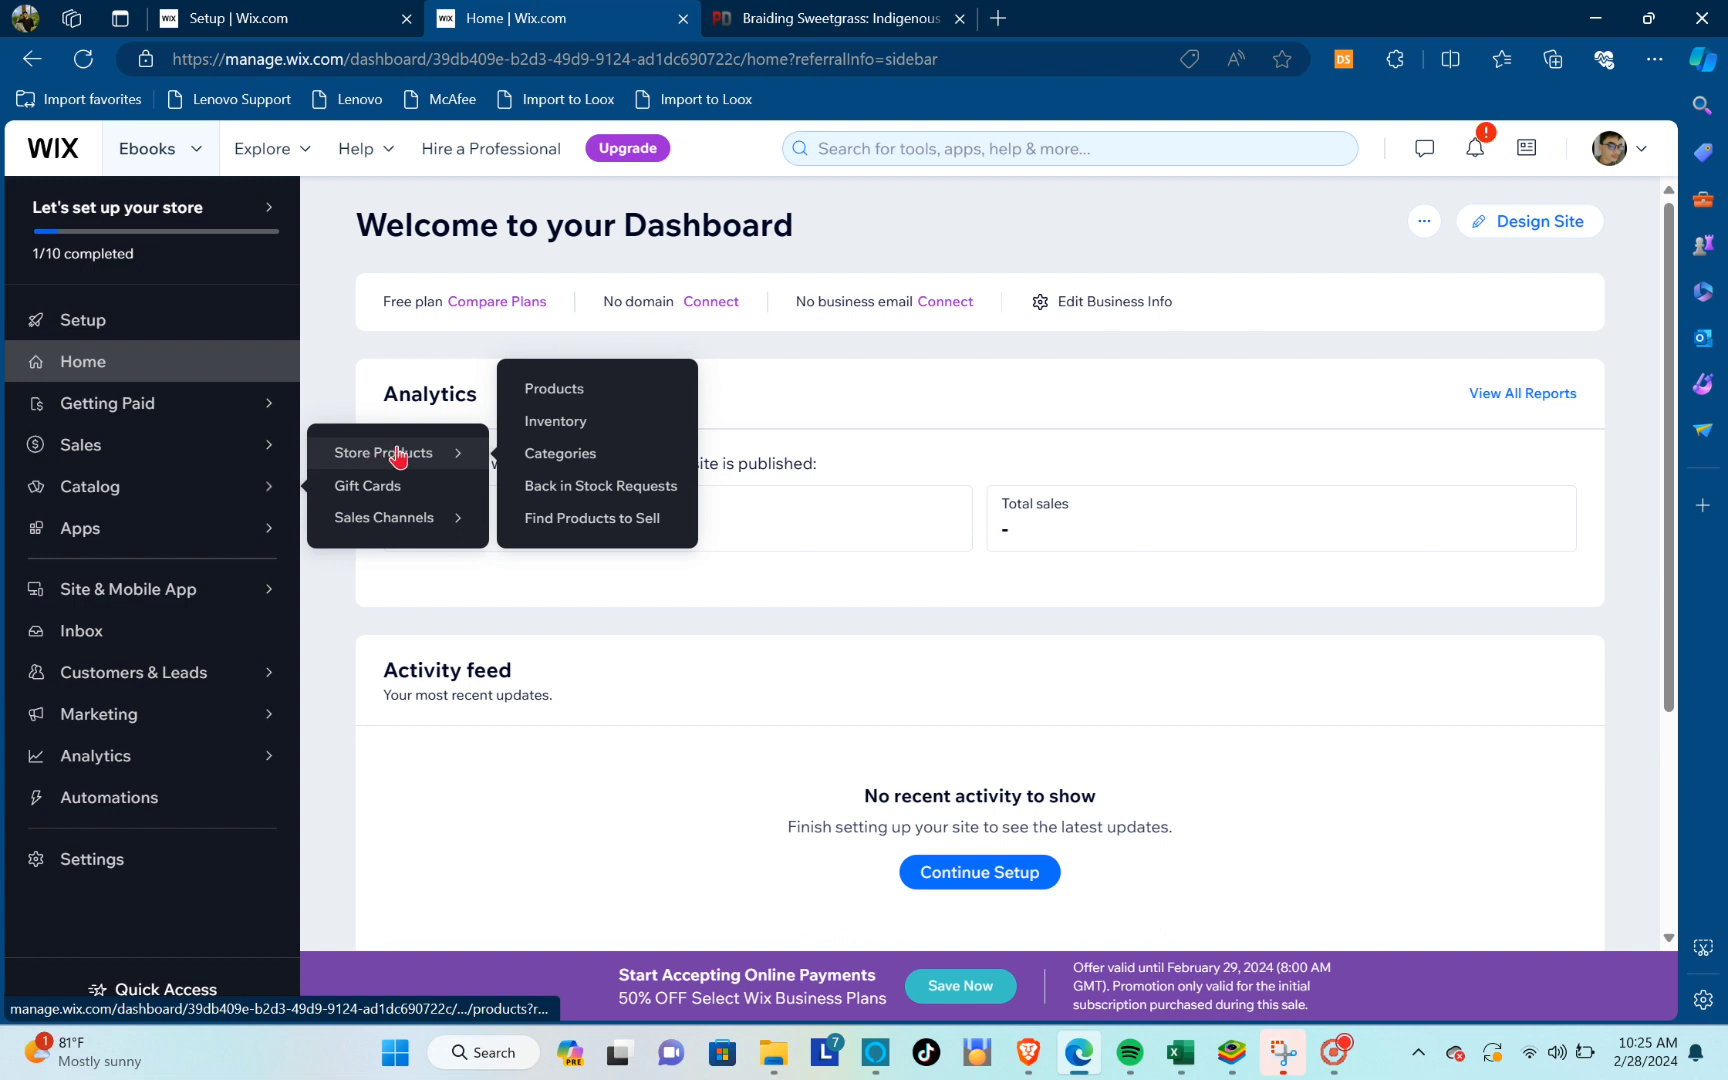
left_click(540, 396)
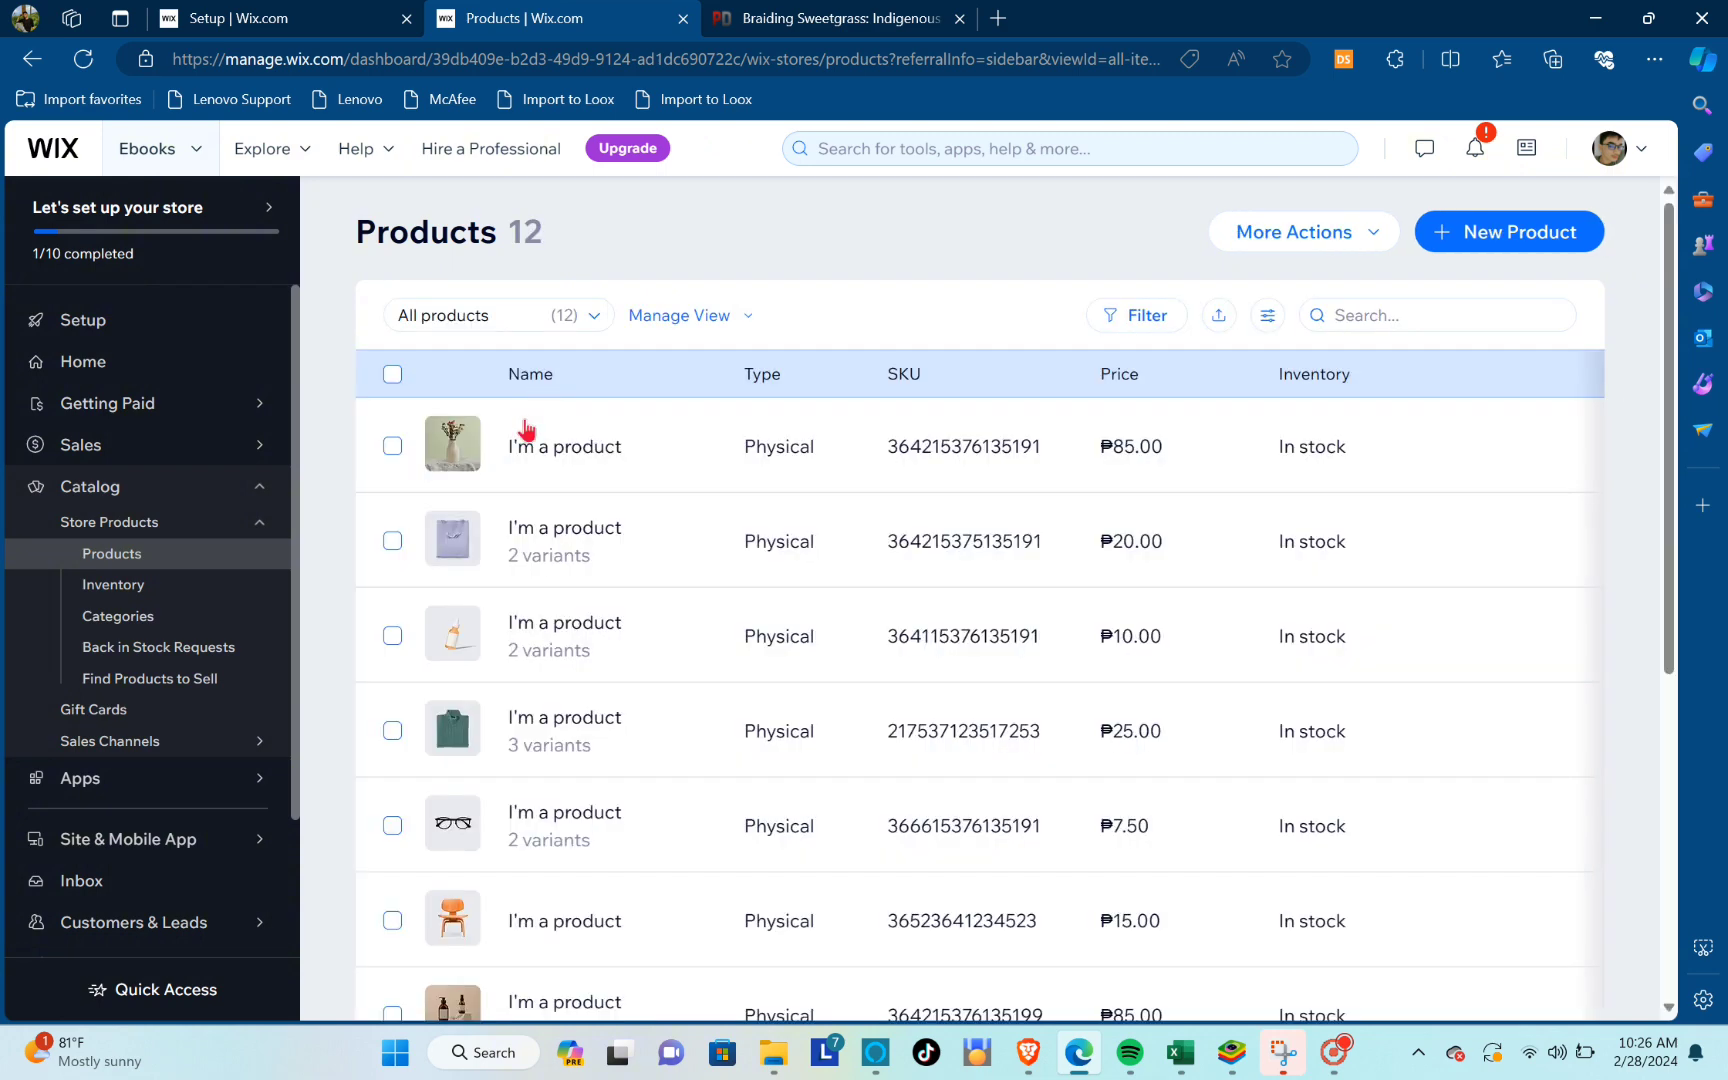
Look over the existing products and start a new product of the digital file type
scroll(640, 600, "down", 5)
scroll(650, 620, "up", 4)
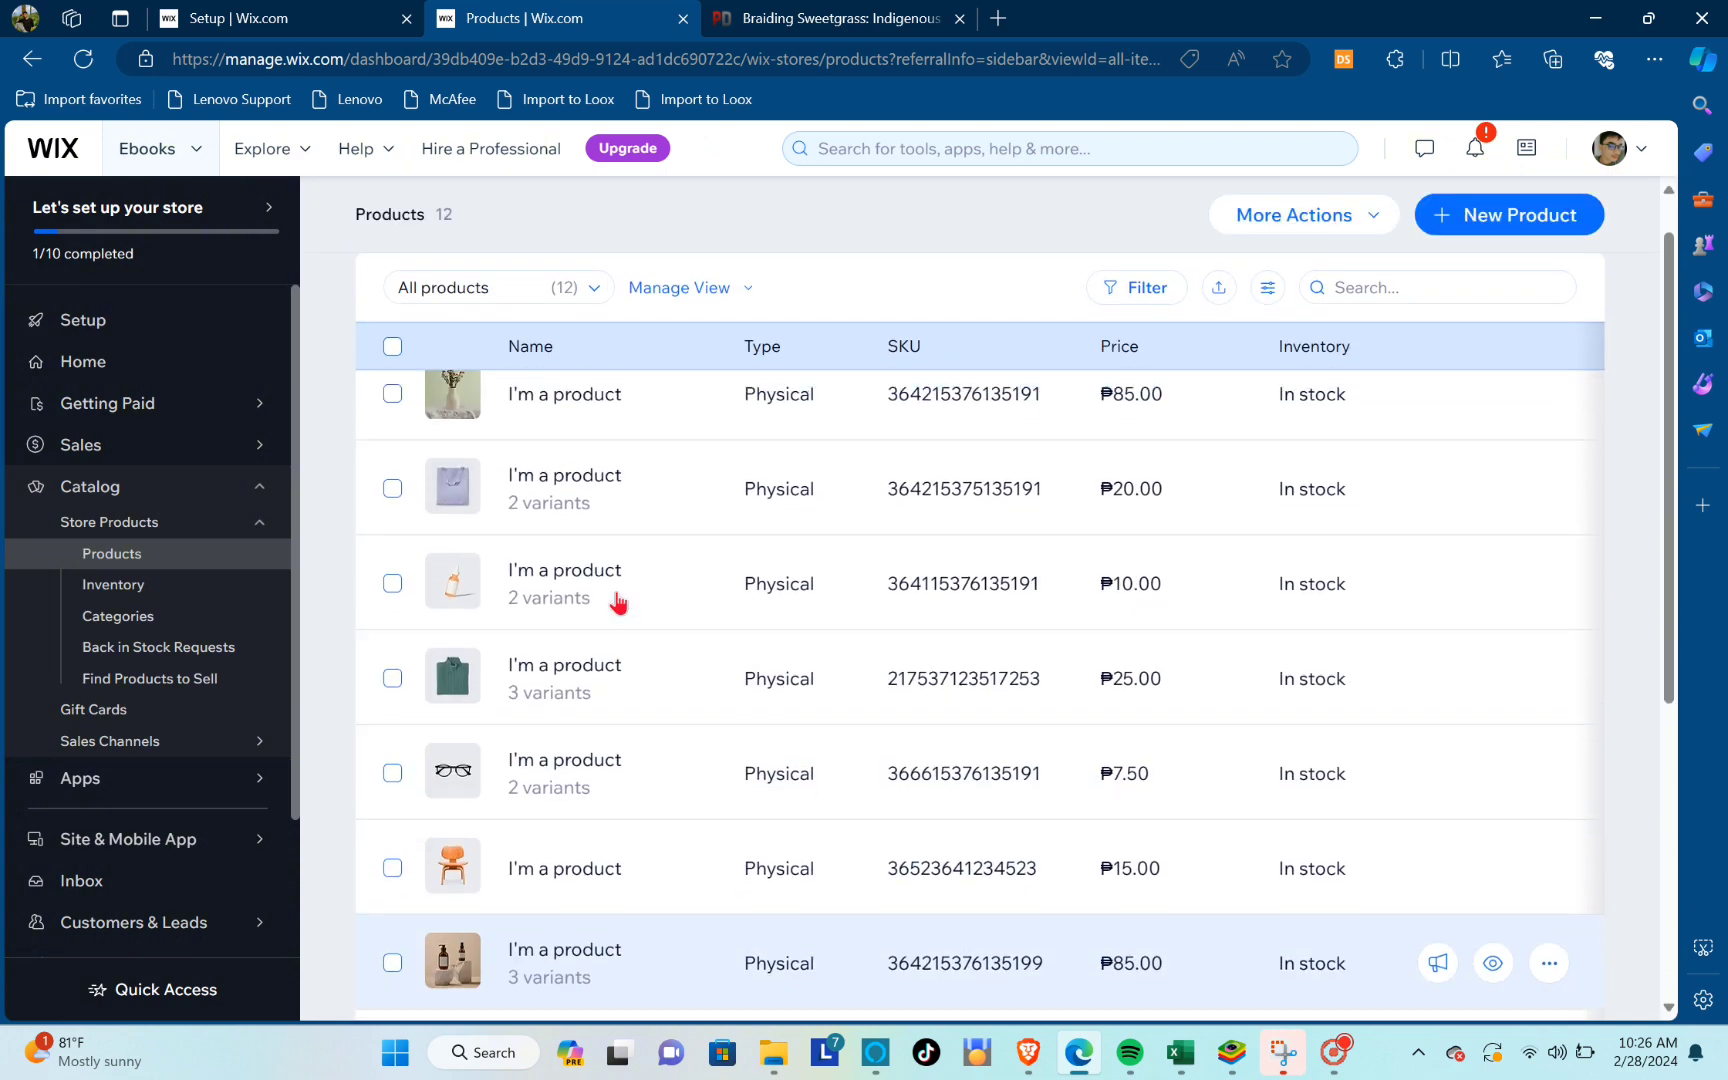
scroll(640, 624, "down", 1)
scroll(618, 600, "up", 2)
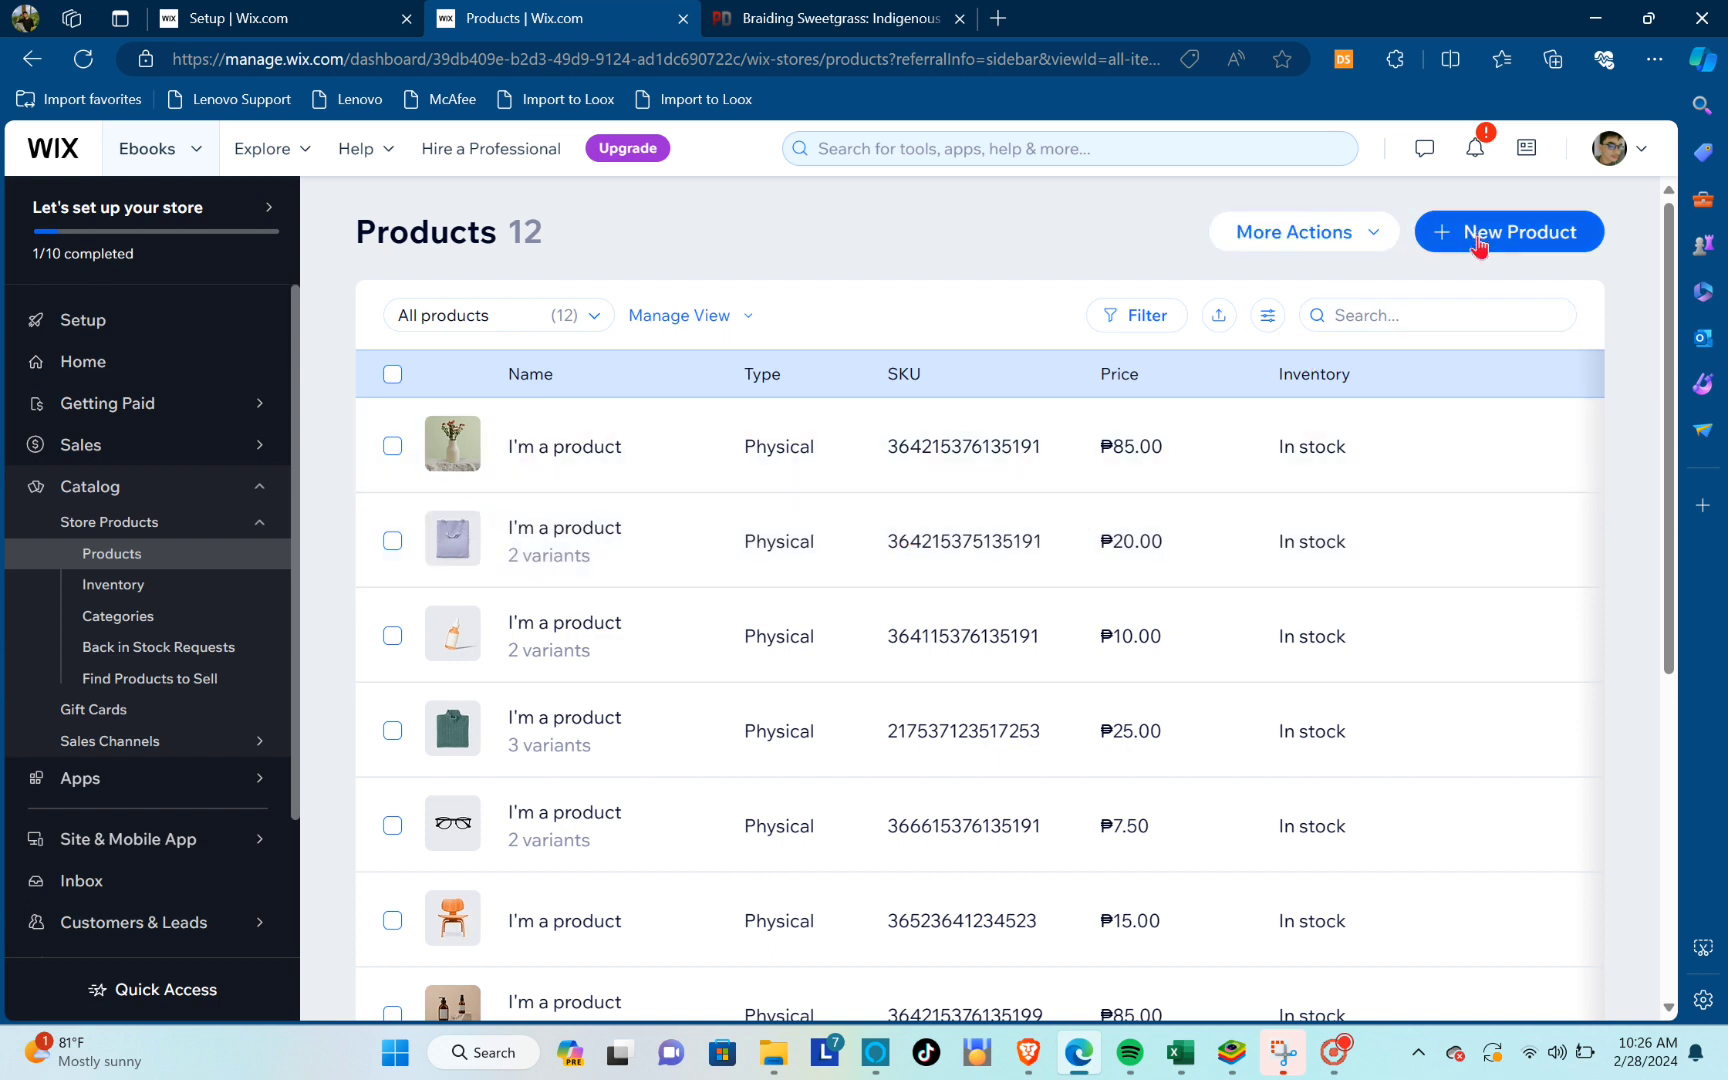
left_click(1478, 240)
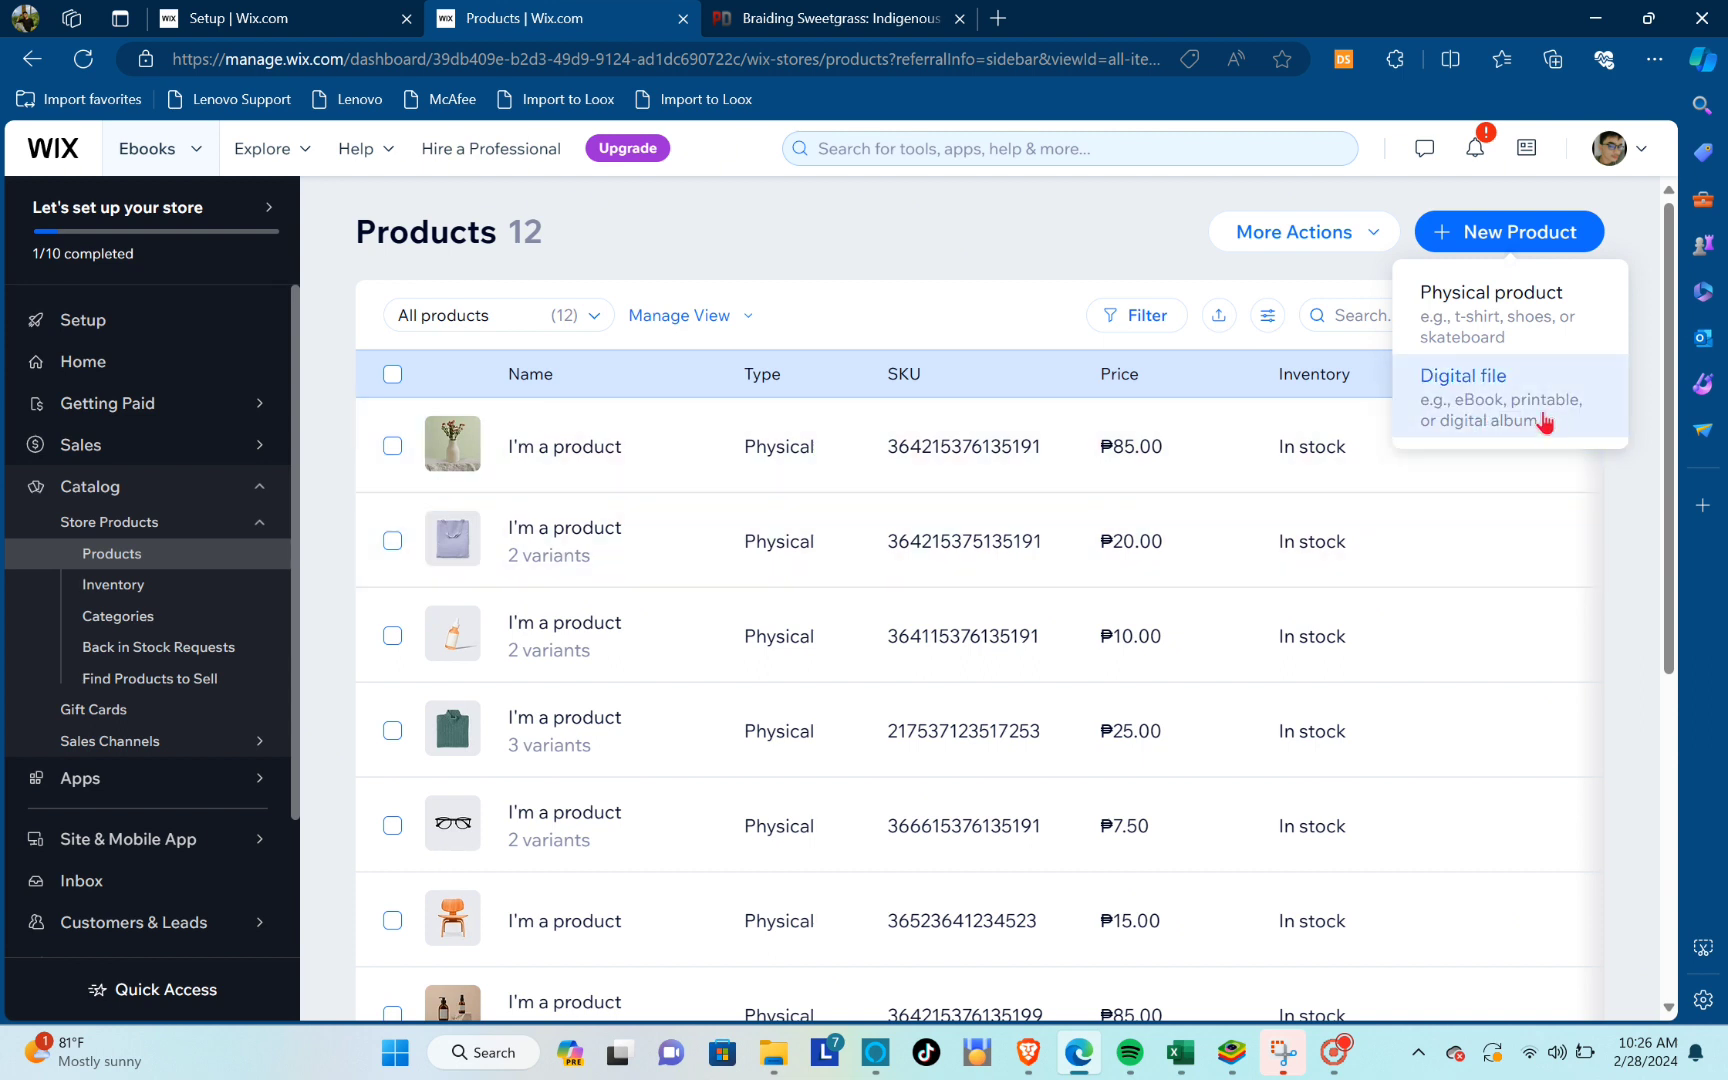
left_click(1516, 416)
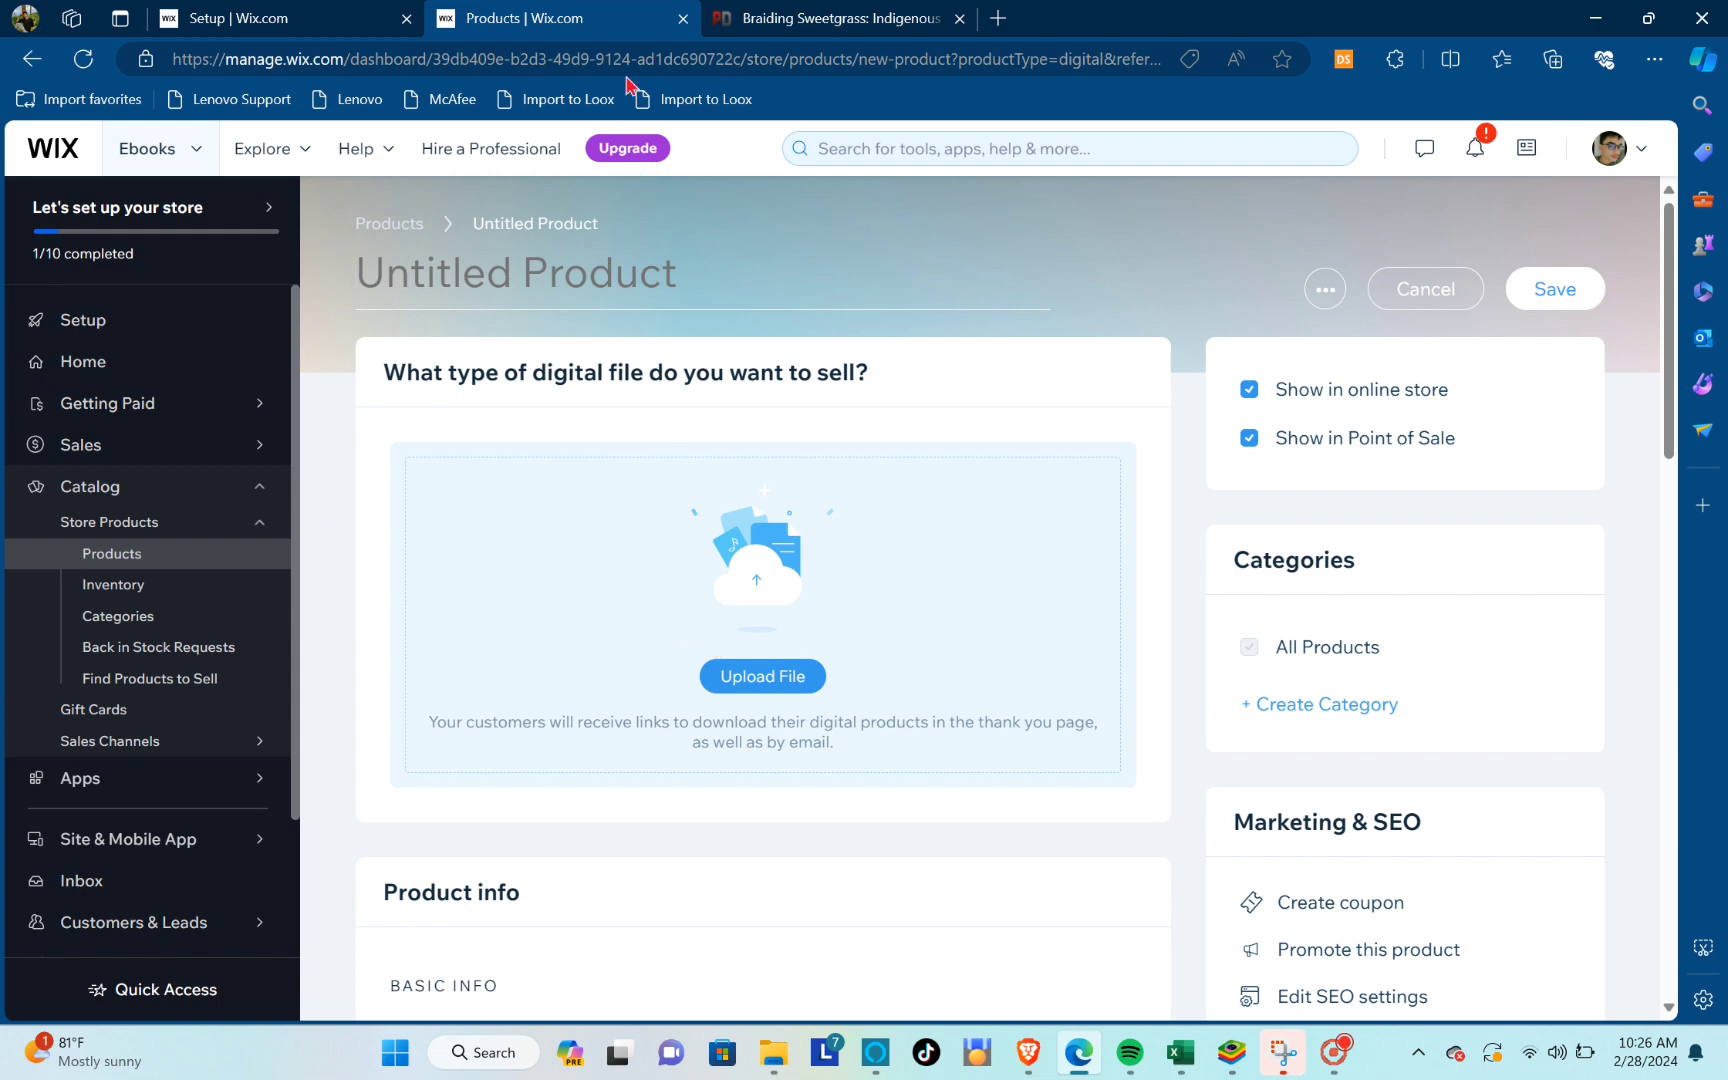
Switch to the PDF Drive page and open the "Give and Take" ebook from the similar free ebooks
left_click(770, 14)
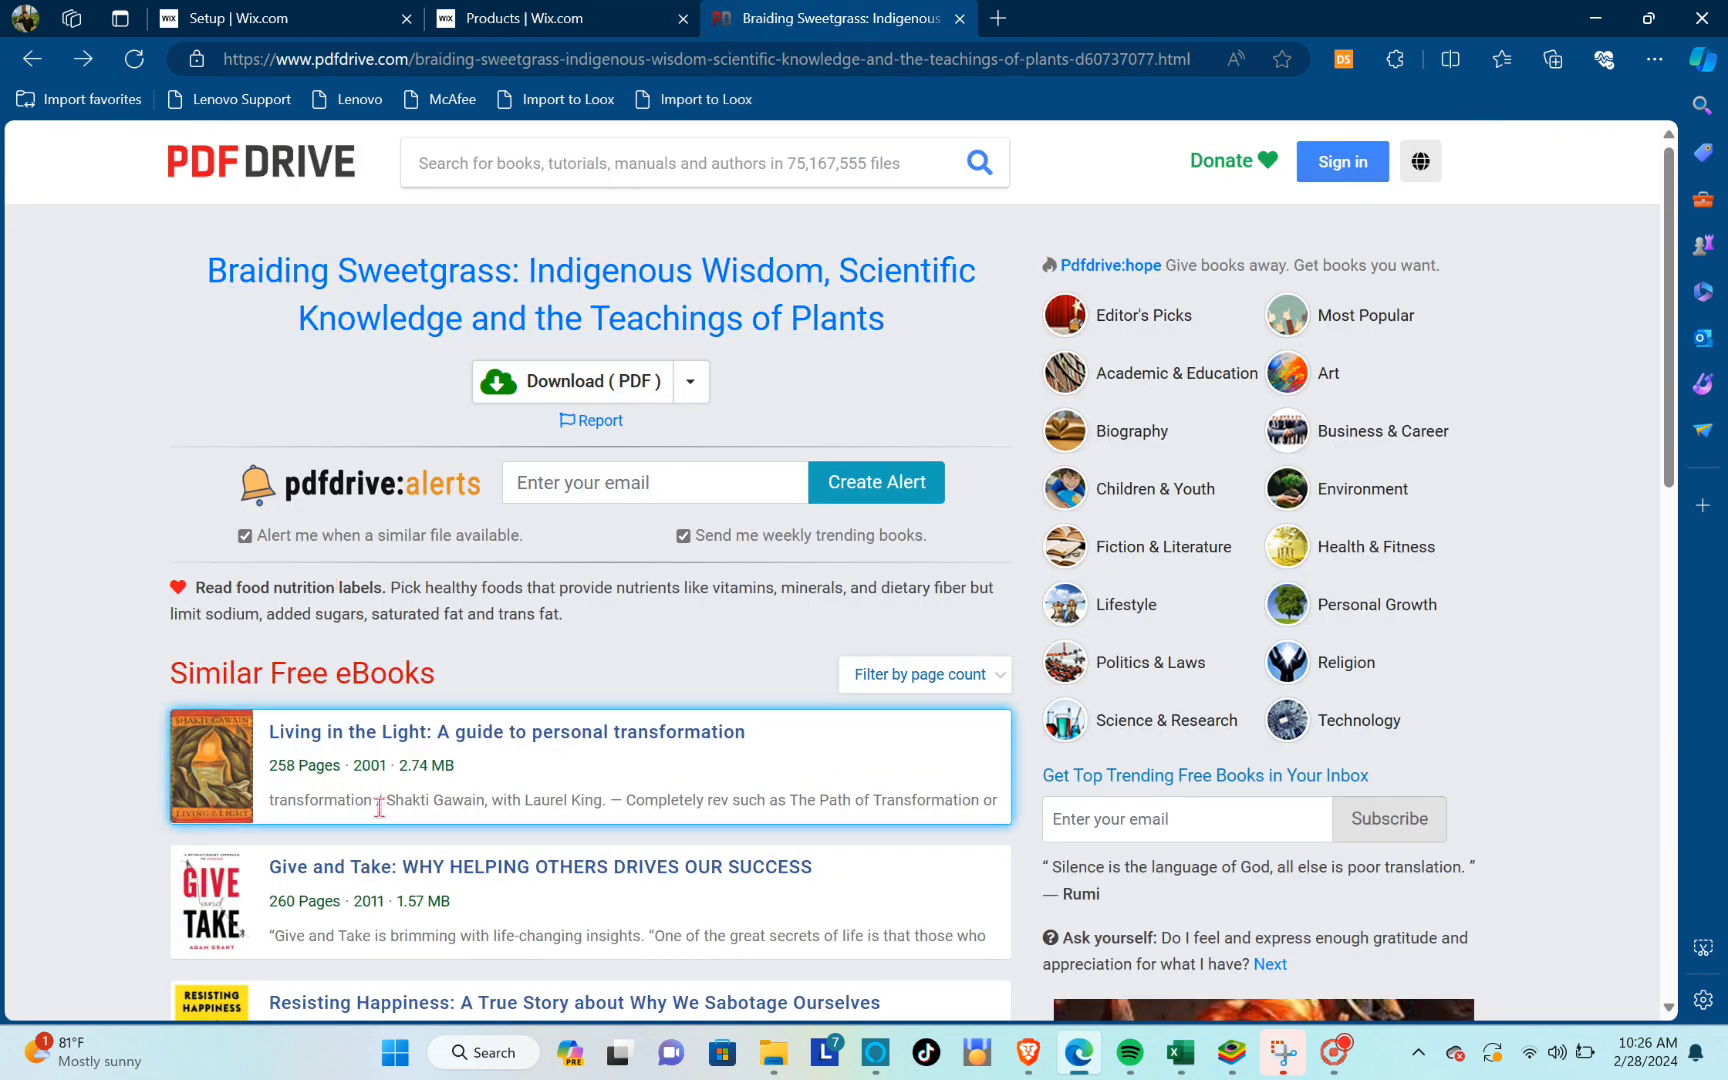
scroll(330, 760, "down", 1)
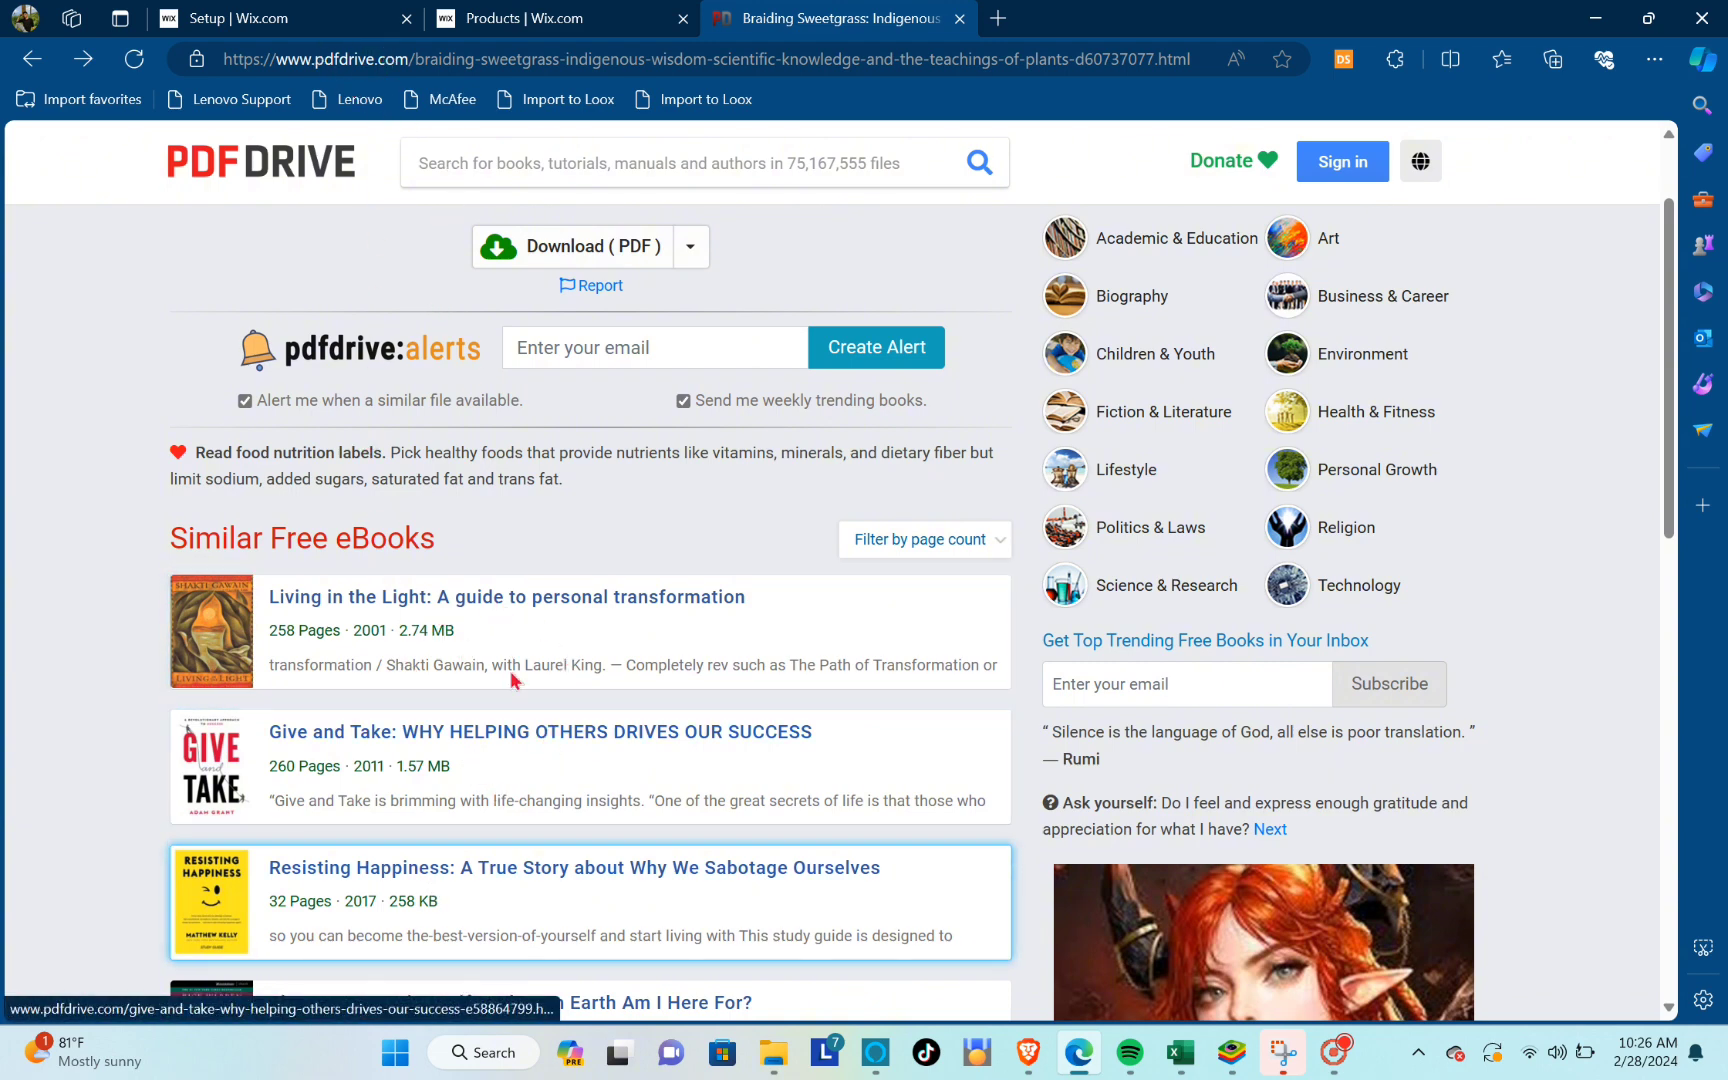
scroll(507, 670, "down", 2)
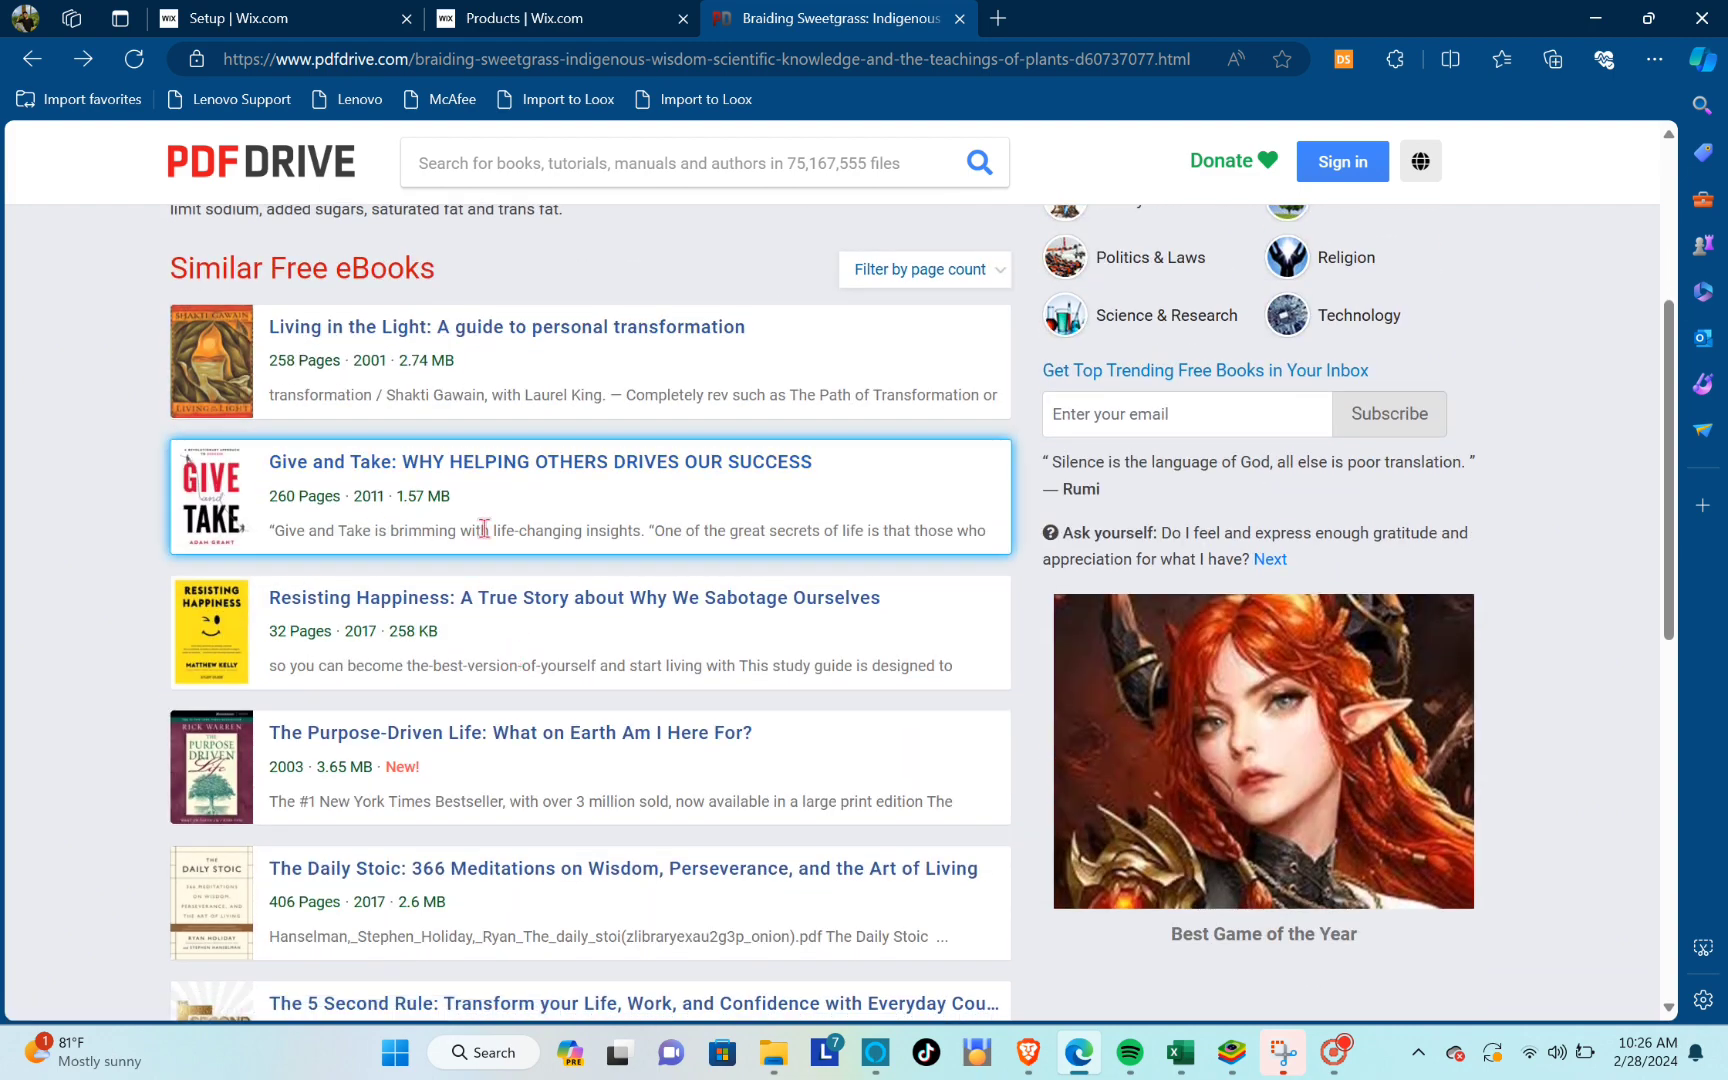
left_click(537, 488)
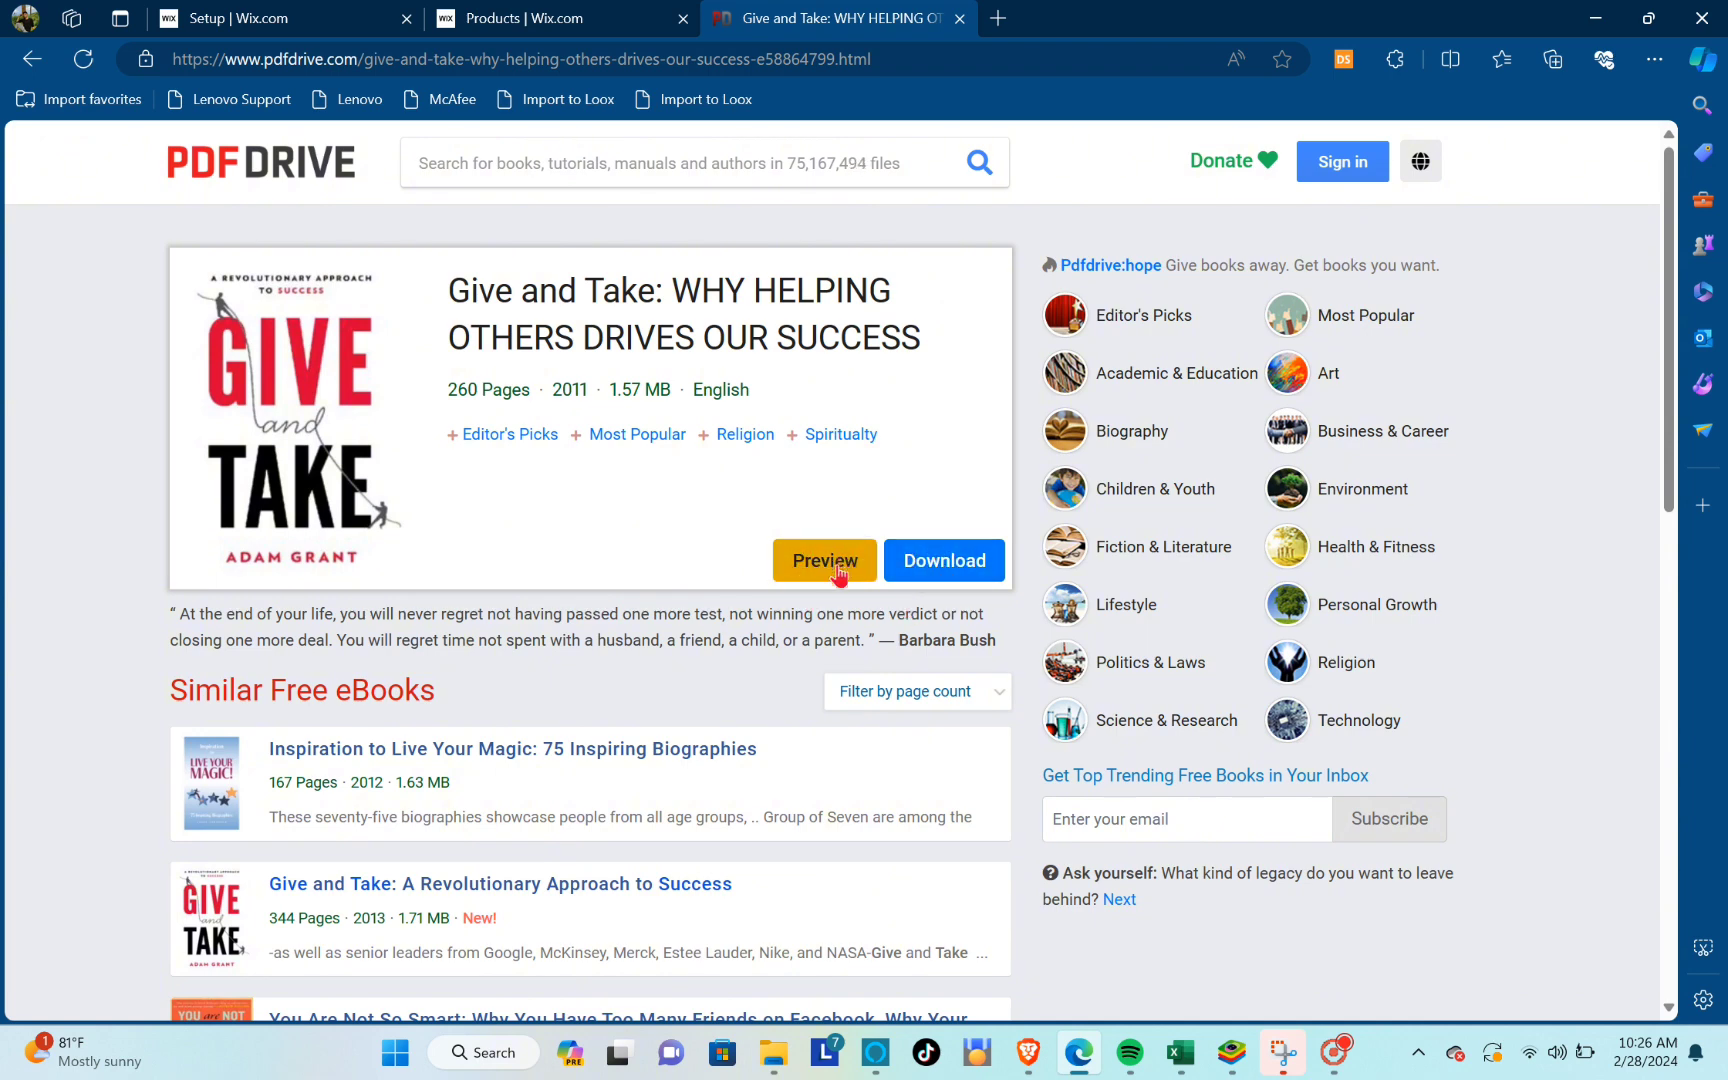
Return to the untitled Wix product and start uploading a document from the computer as its digital file
left_click(483, 12)
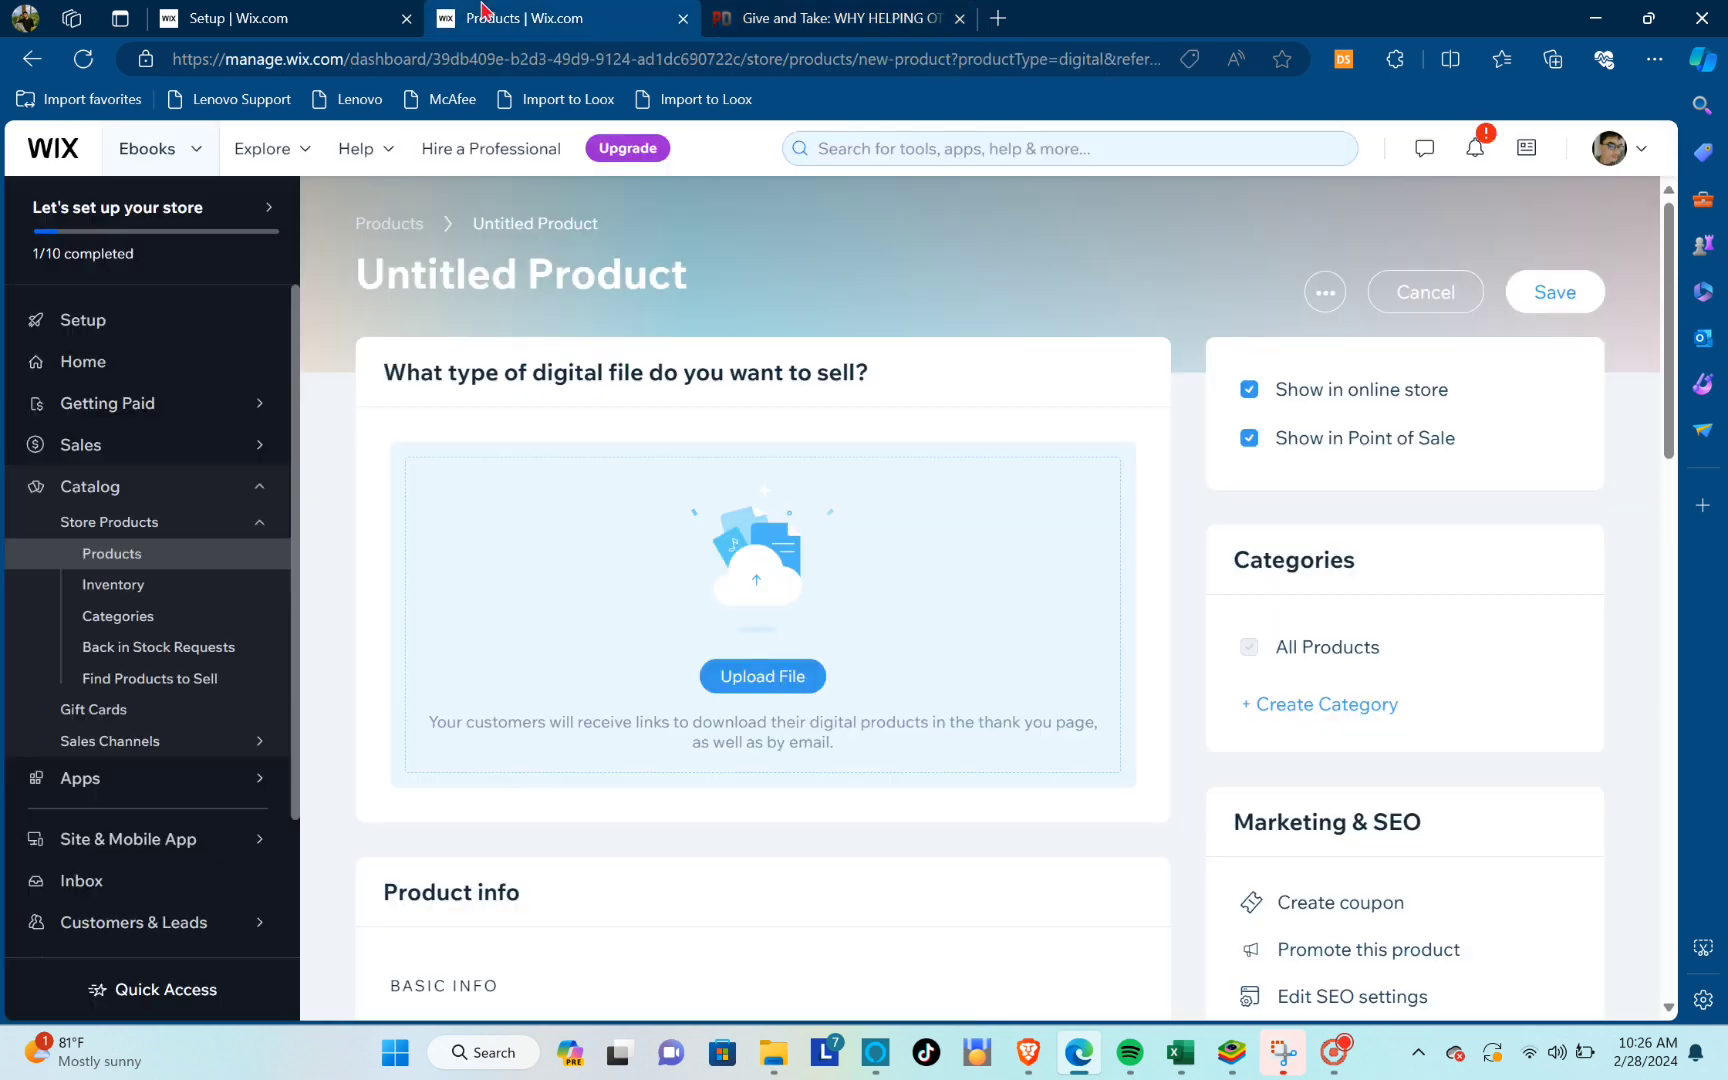
left_click(763, 677)
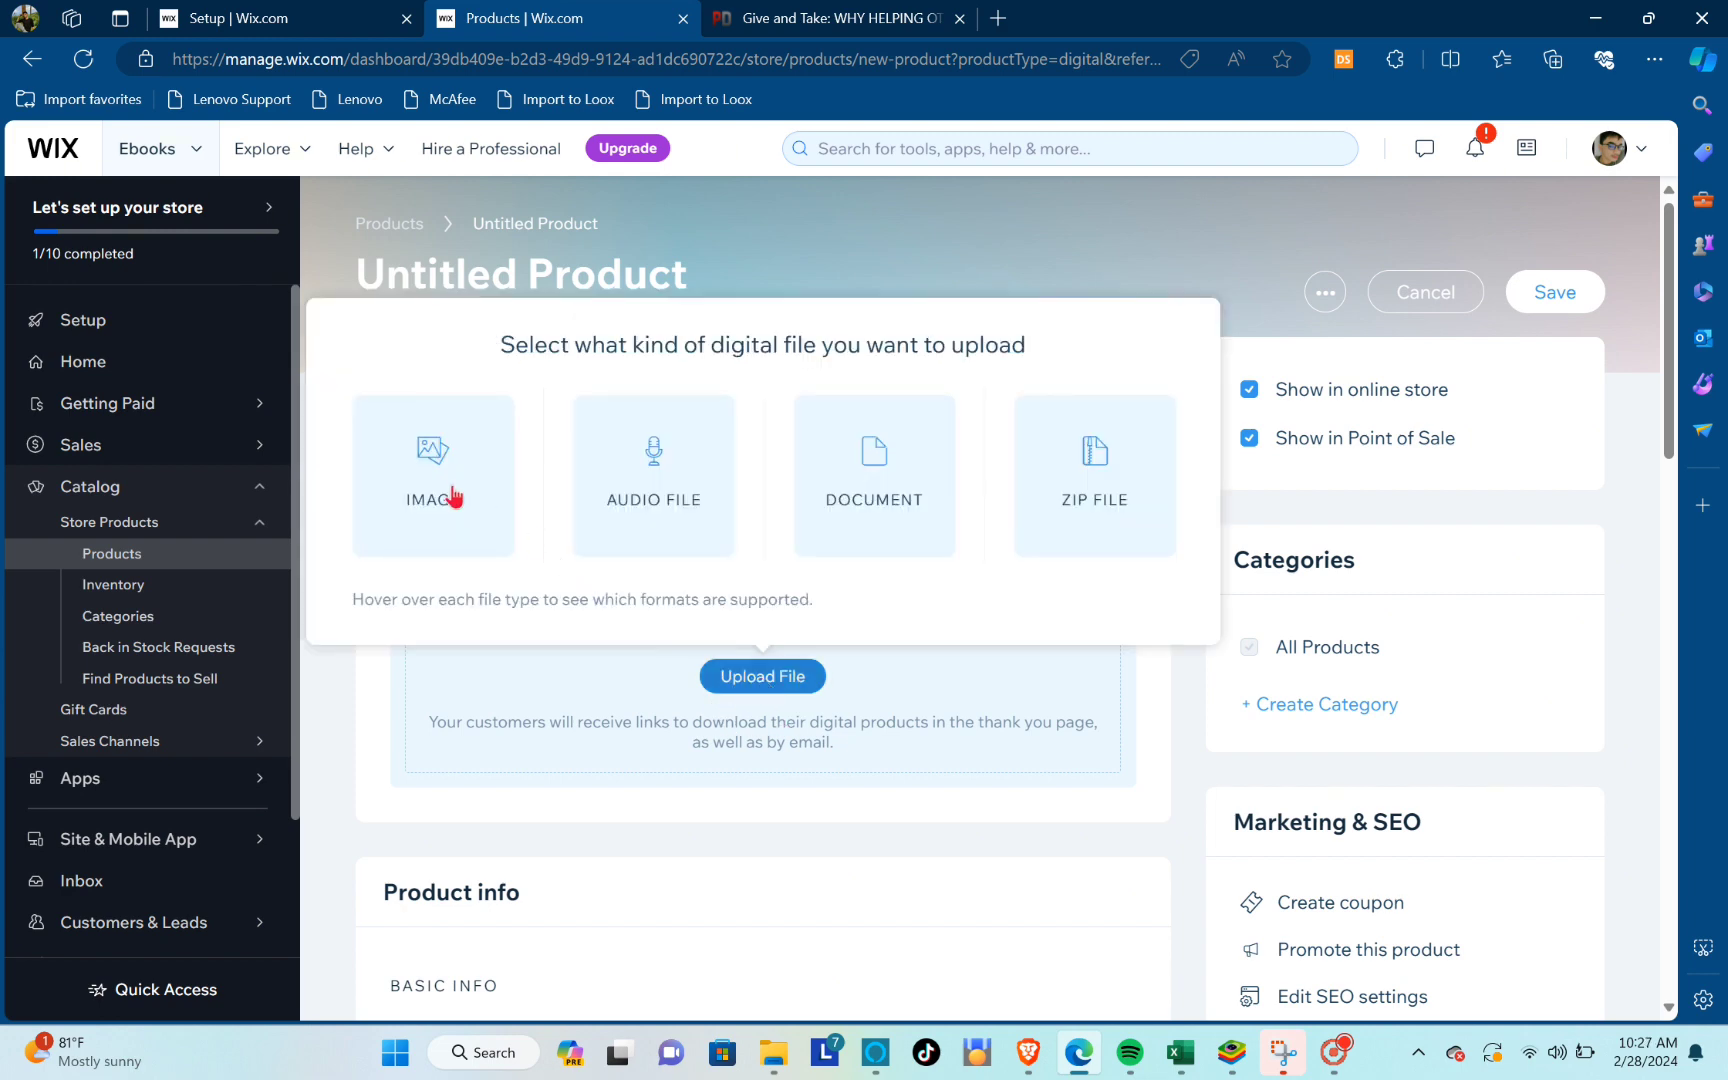
mouse_move(425, 486)
mouse_move(1147, 522)
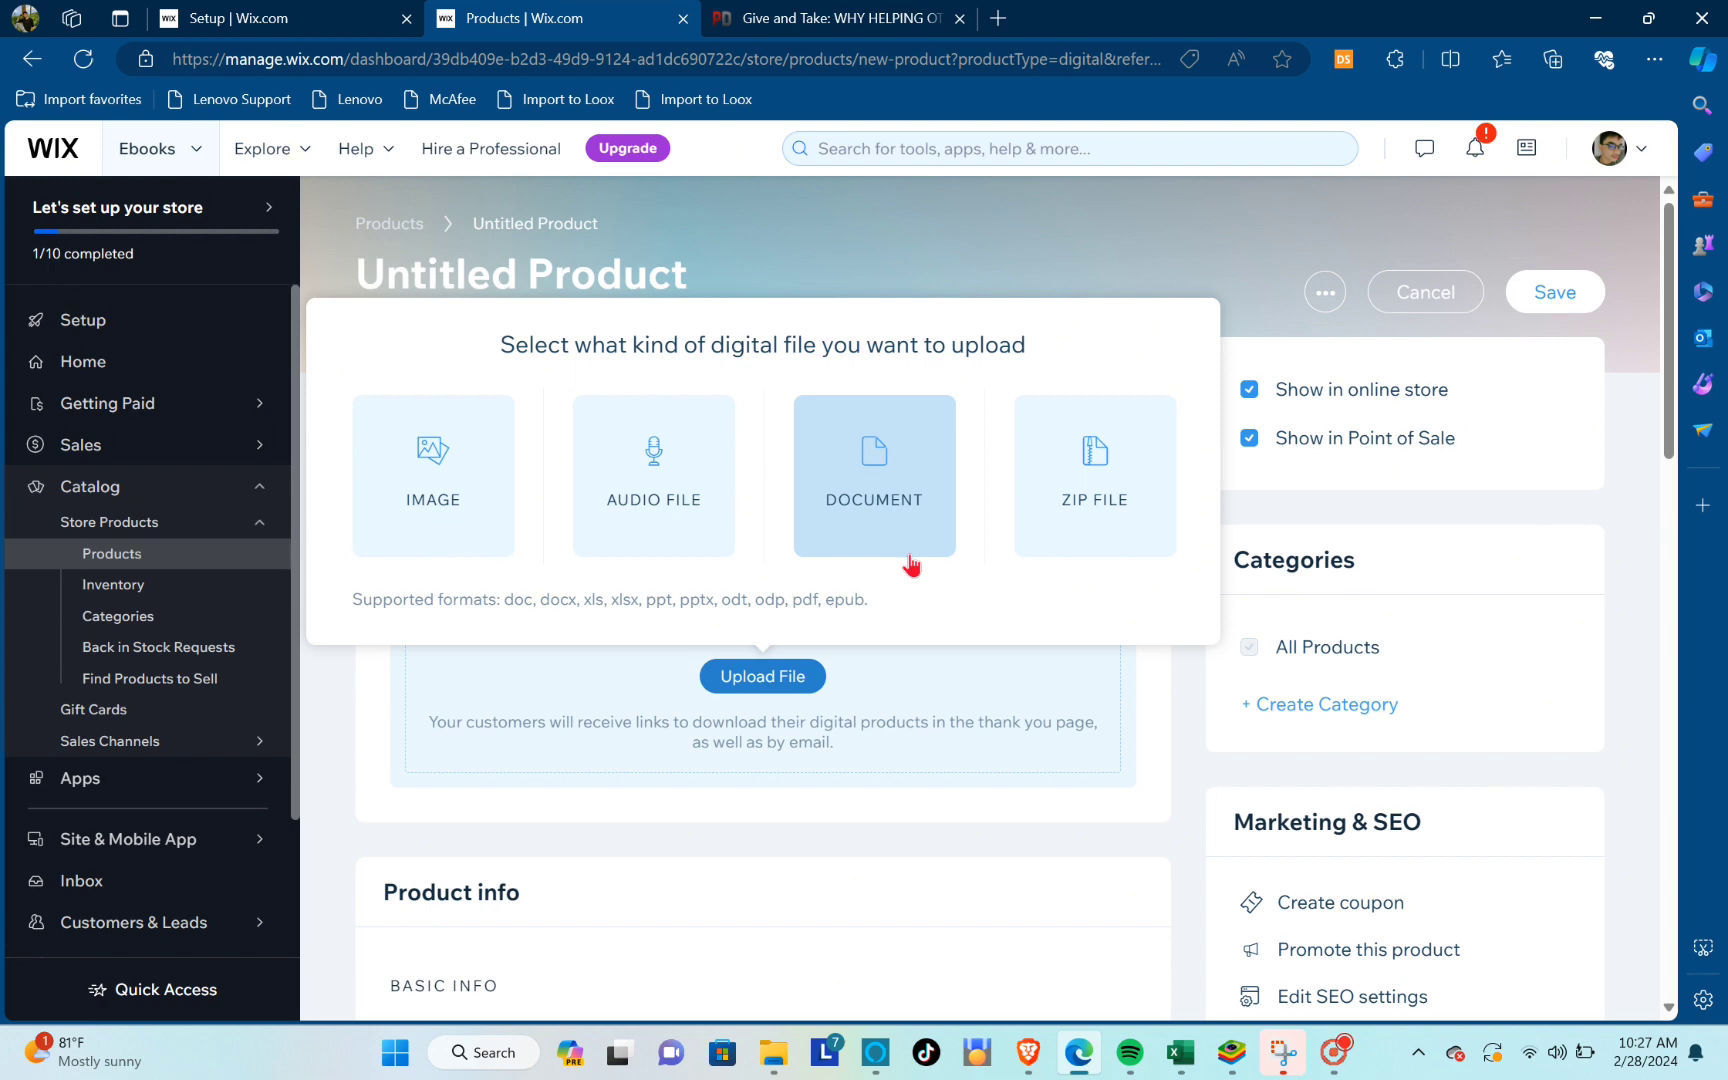
left_click(1050, 493)
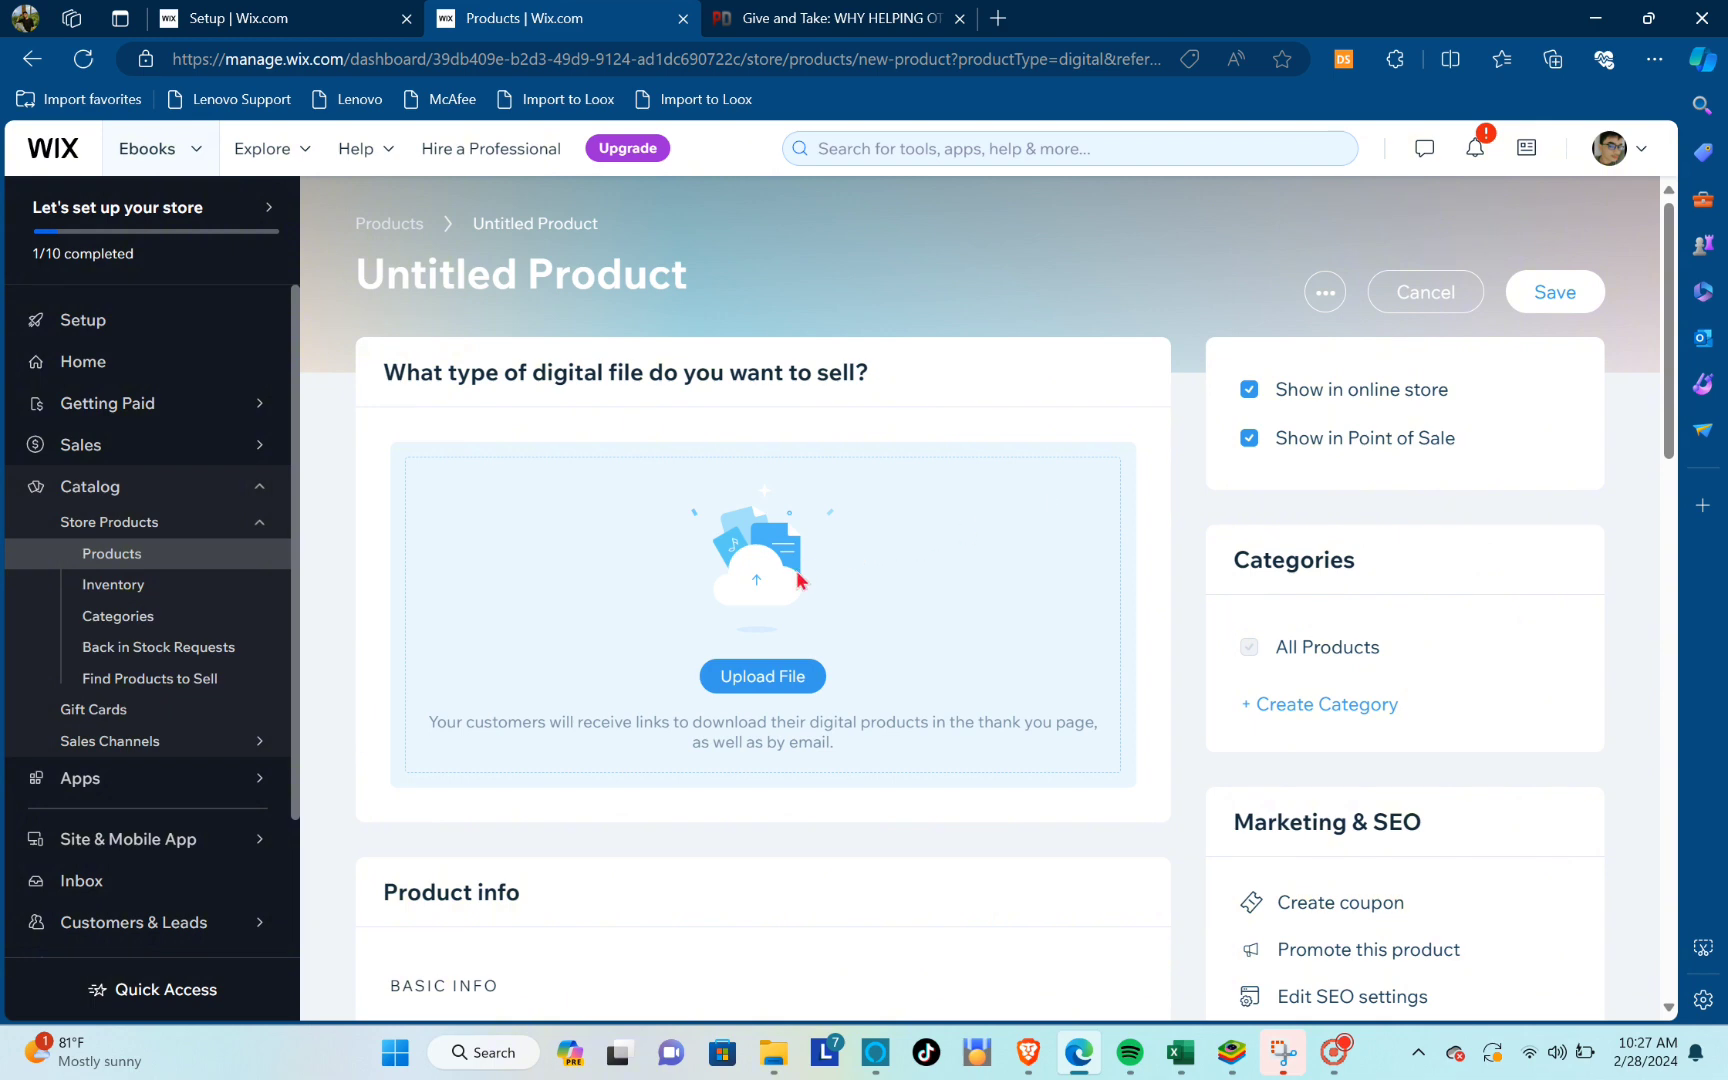
left_click(785, 589)
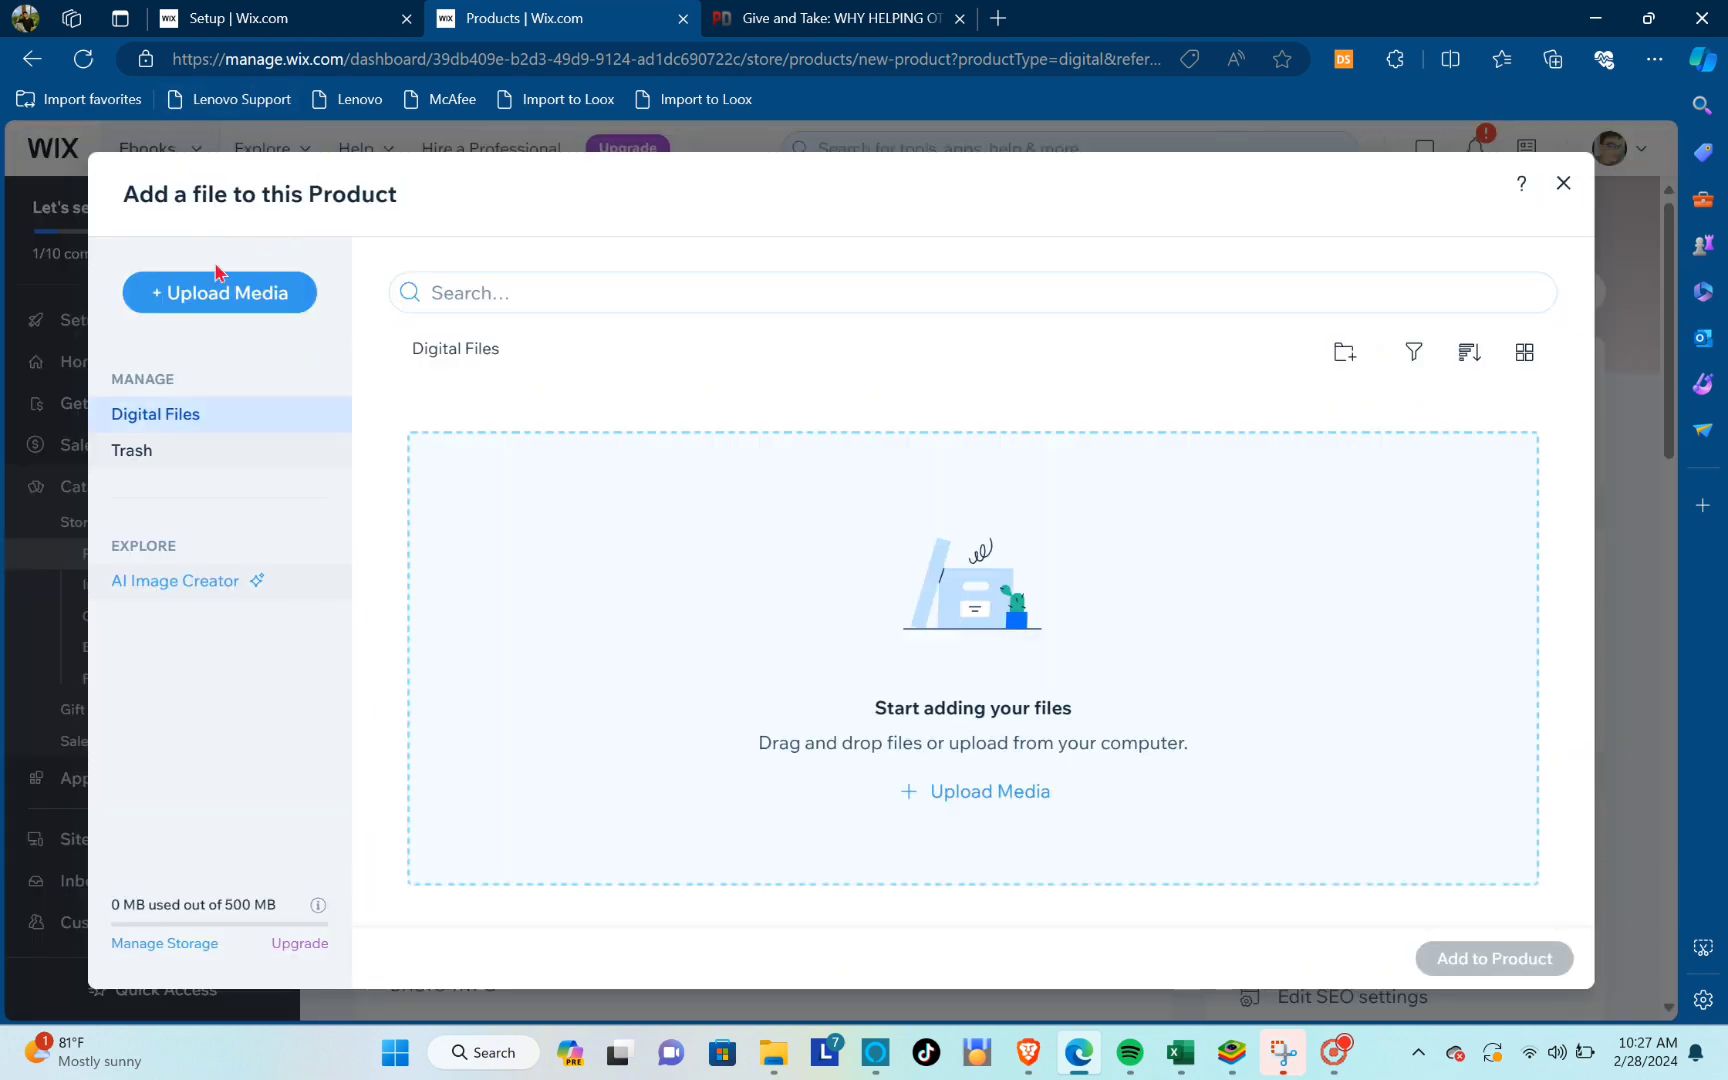
left_click(222, 294)
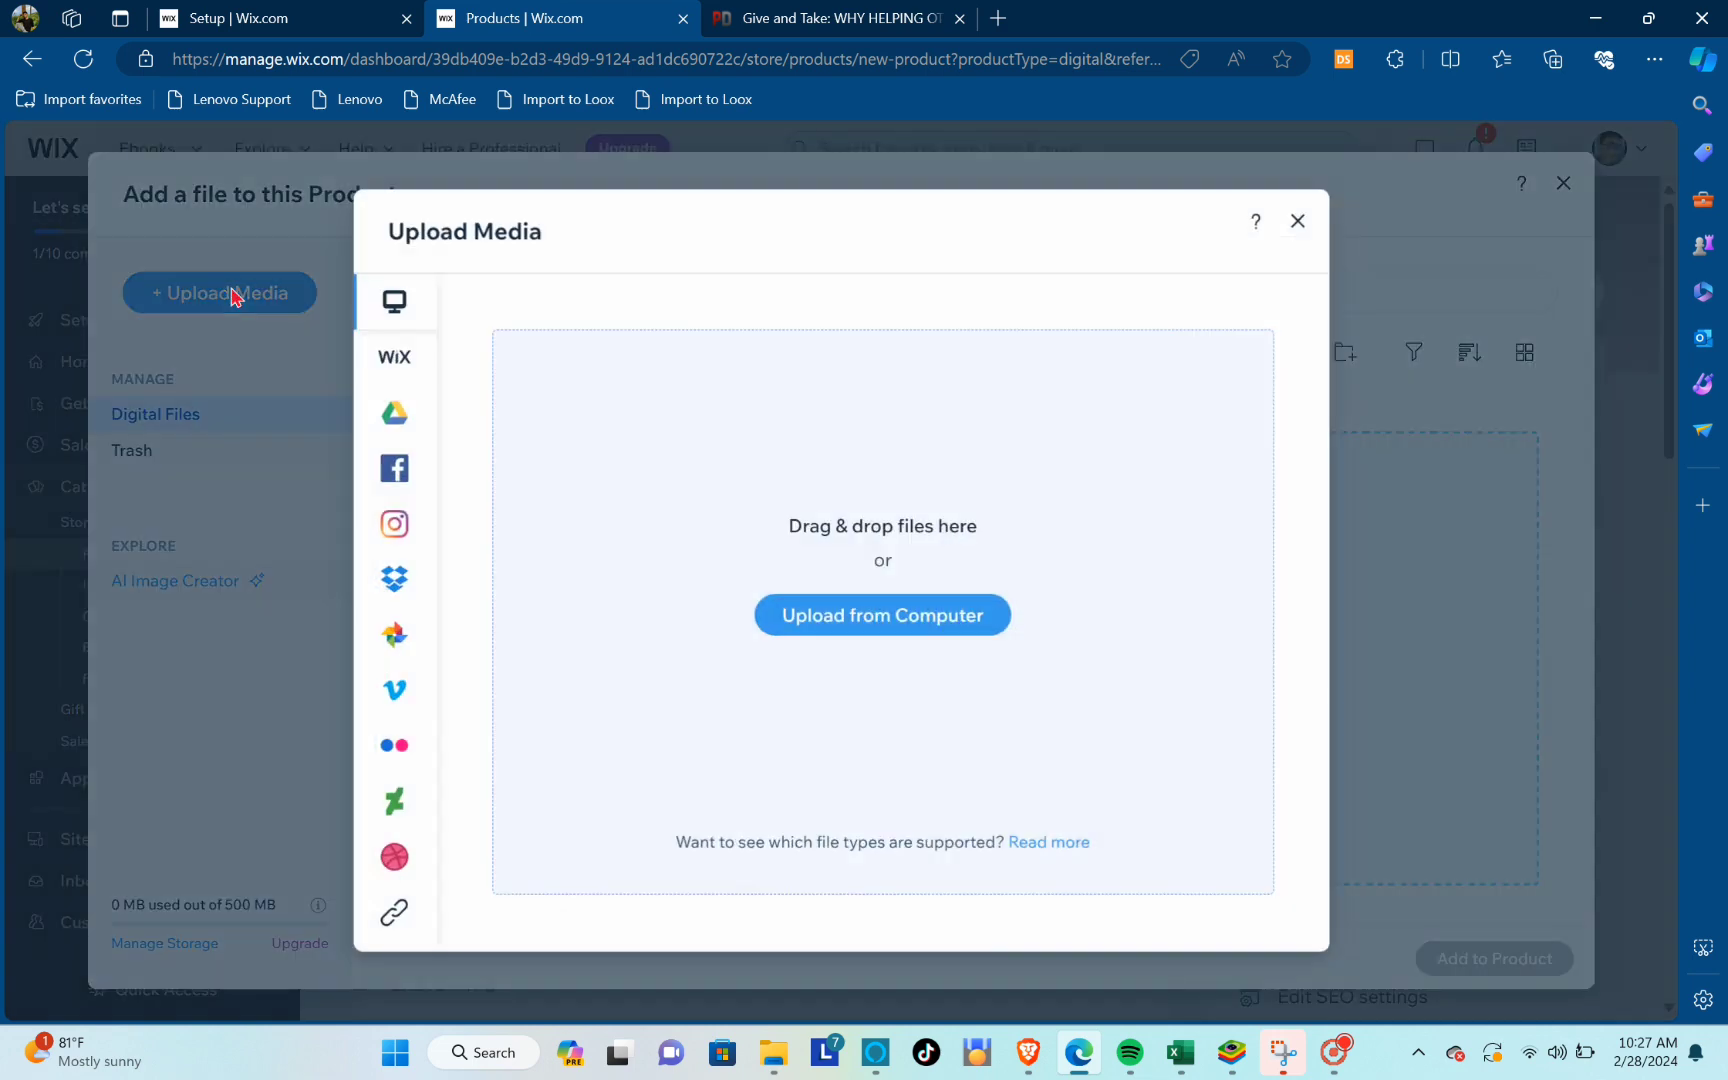
left_click(867, 627)
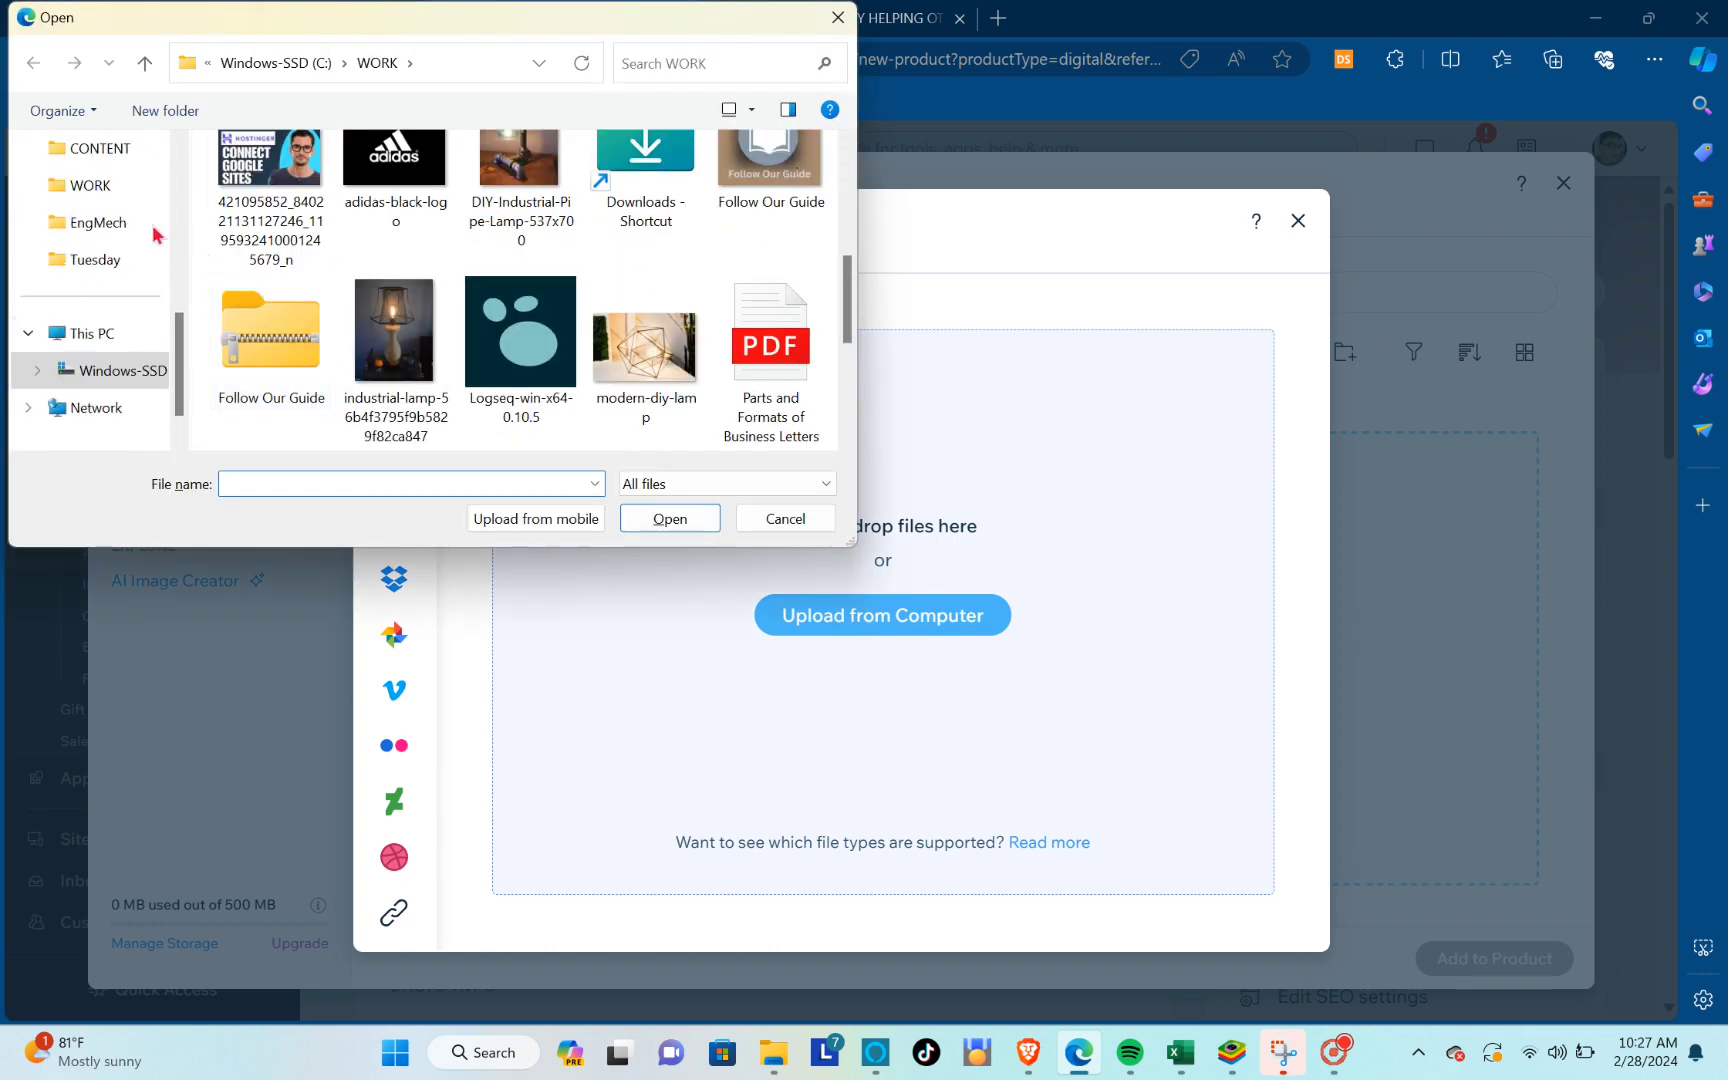
Find the Braiding Sweetgrass PDF among the computer's files and upload it to the digital files
scroll(130, 200, "up", 5)
scroll(290, 275, "up", 3)
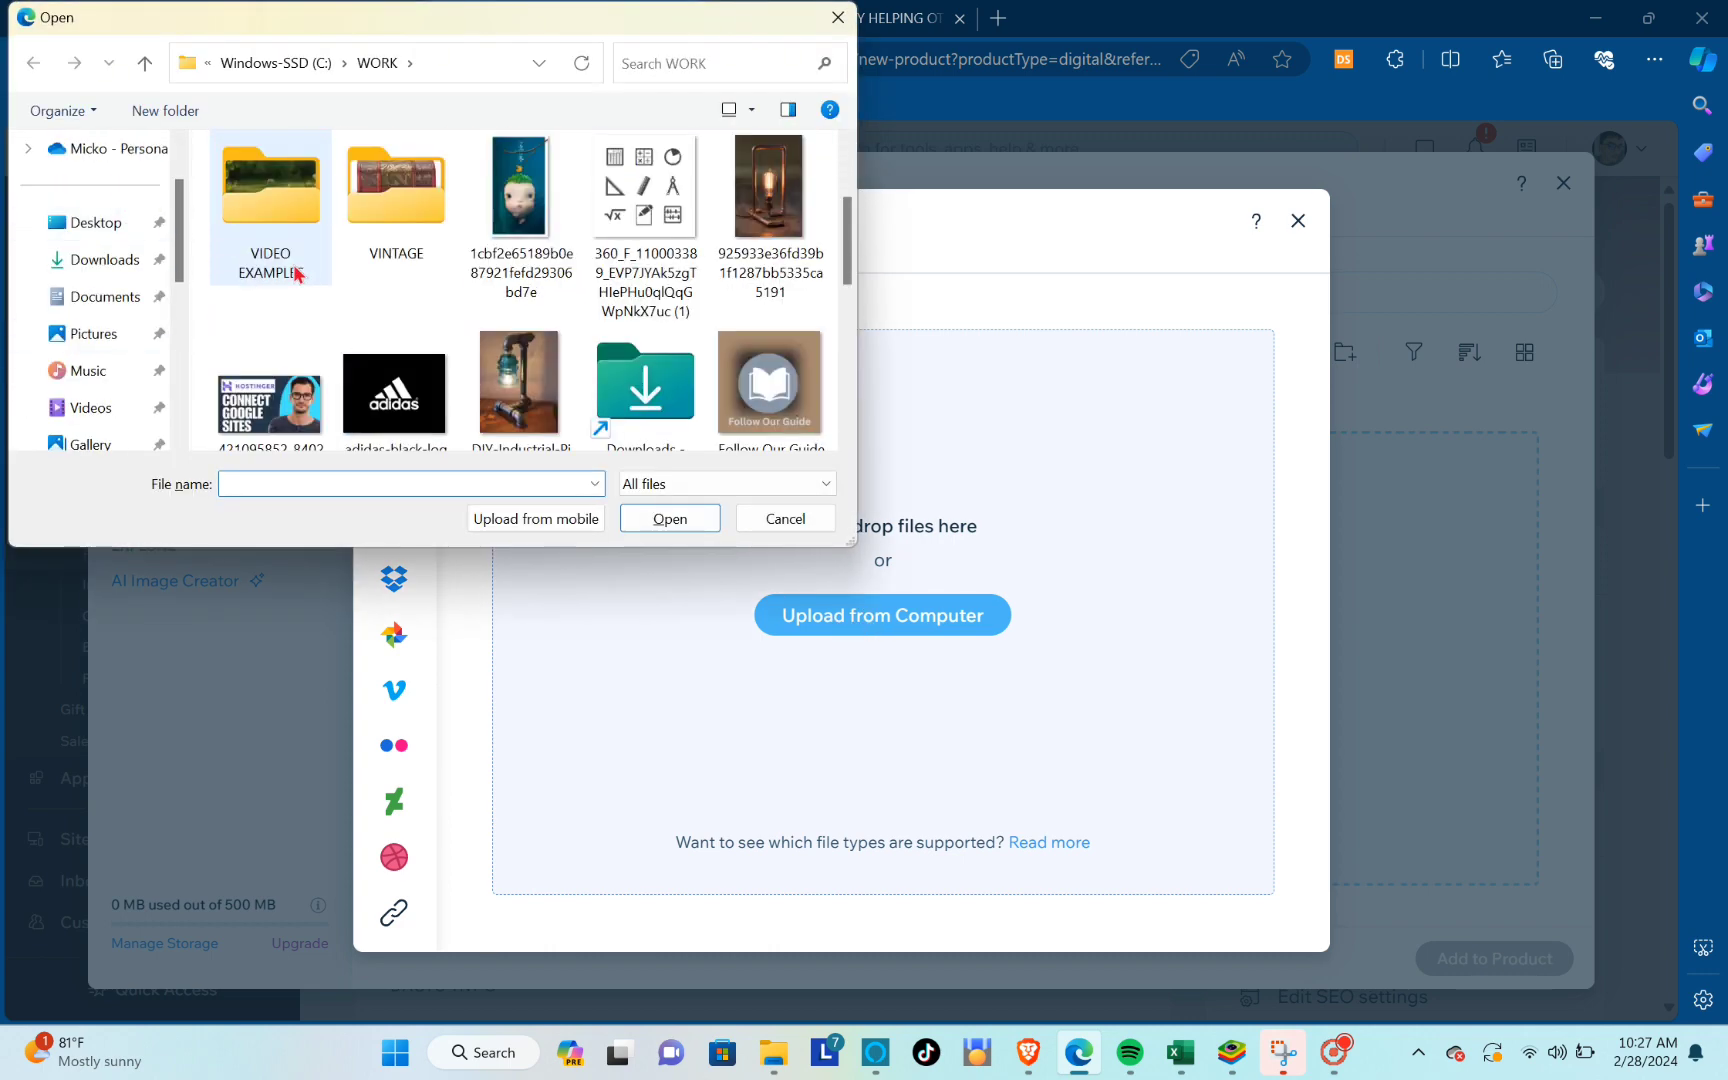
scroll(112, 162, "up", 2)
left_click(110, 156)
scroll(418, 252, "down", 4)
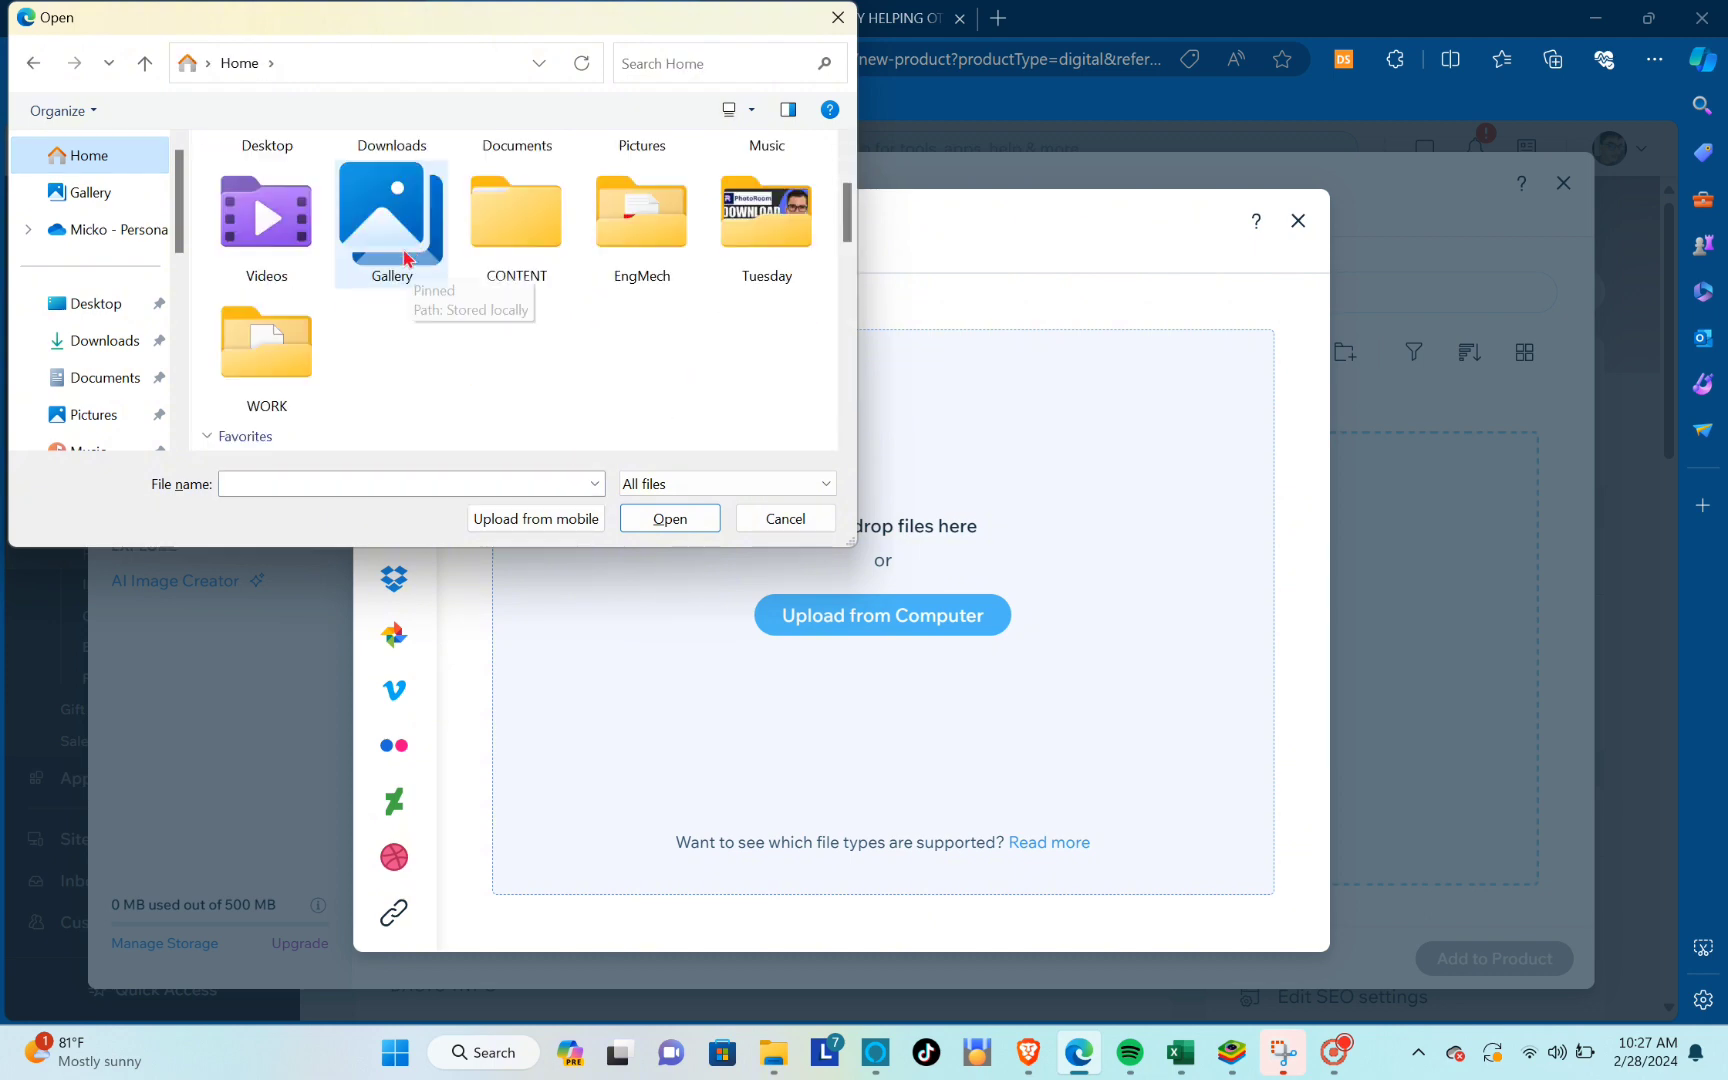
scroll(313, 271, "down", 1)
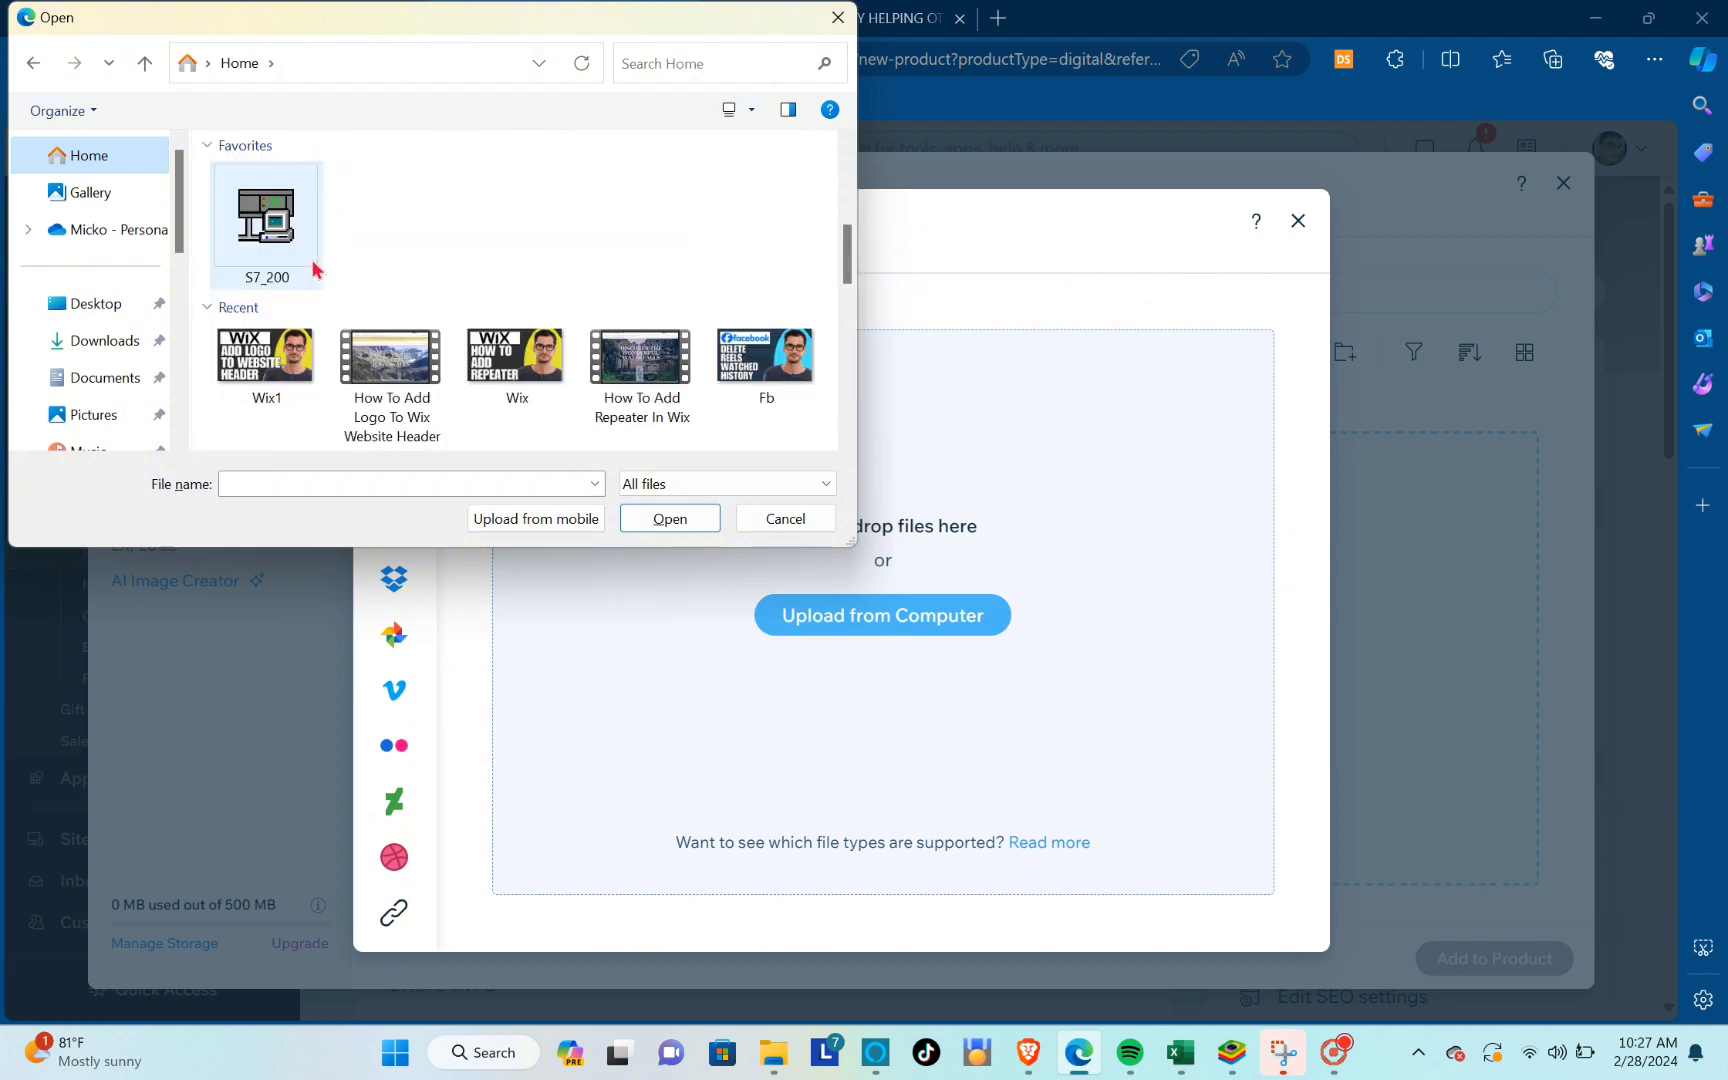
scroll(313, 271, "down", 3)
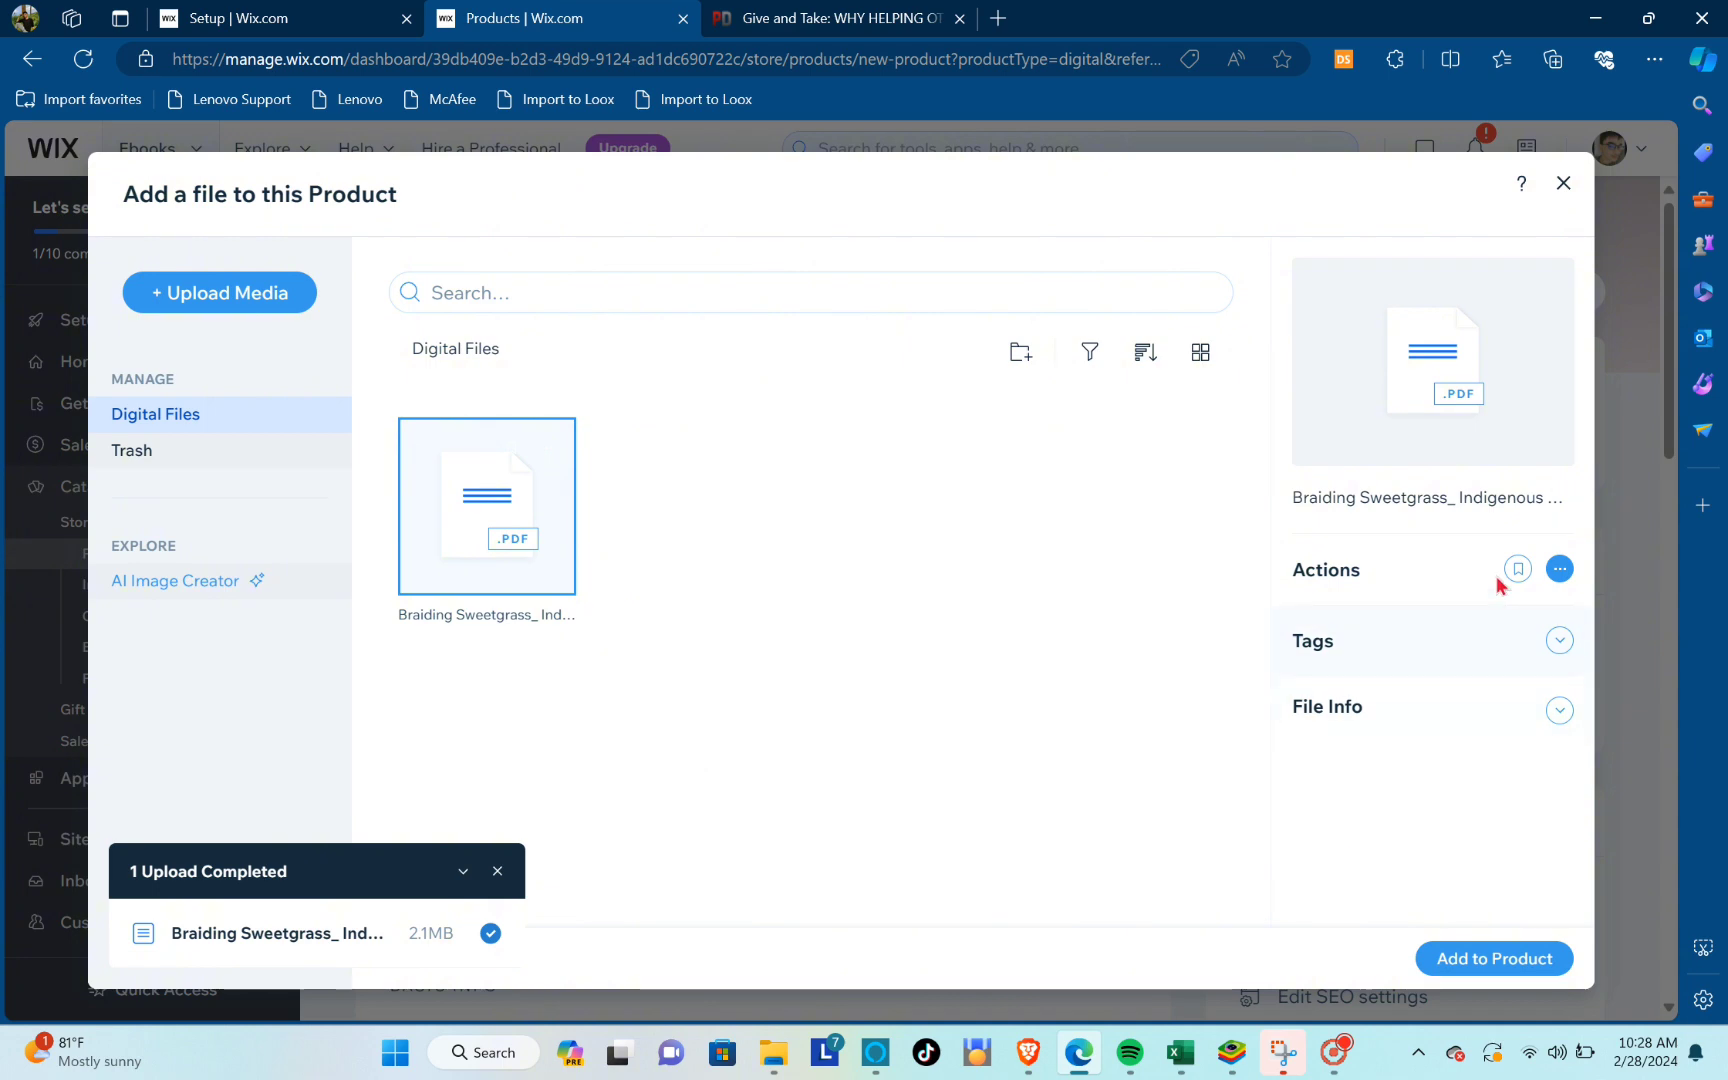
Expand the uploaded PDF's tags and file info, and add the file to the product
left_click(1562, 642)
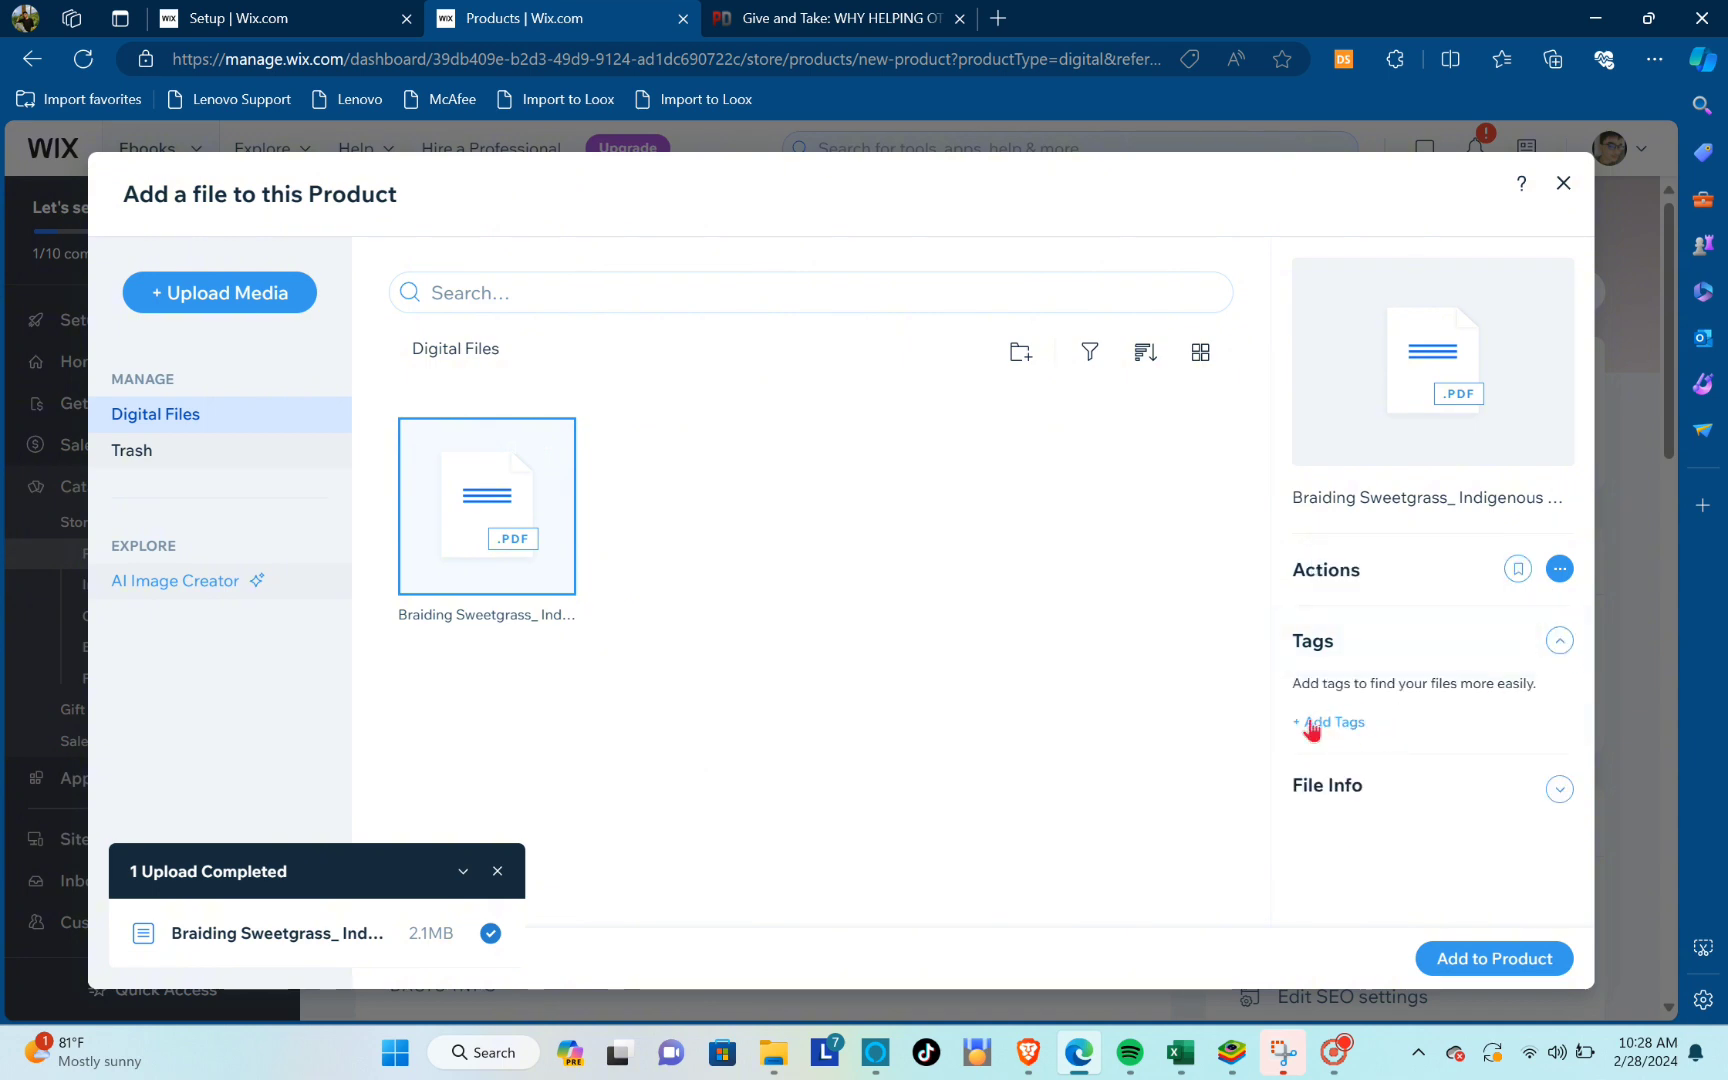
left_click(1559, 789)
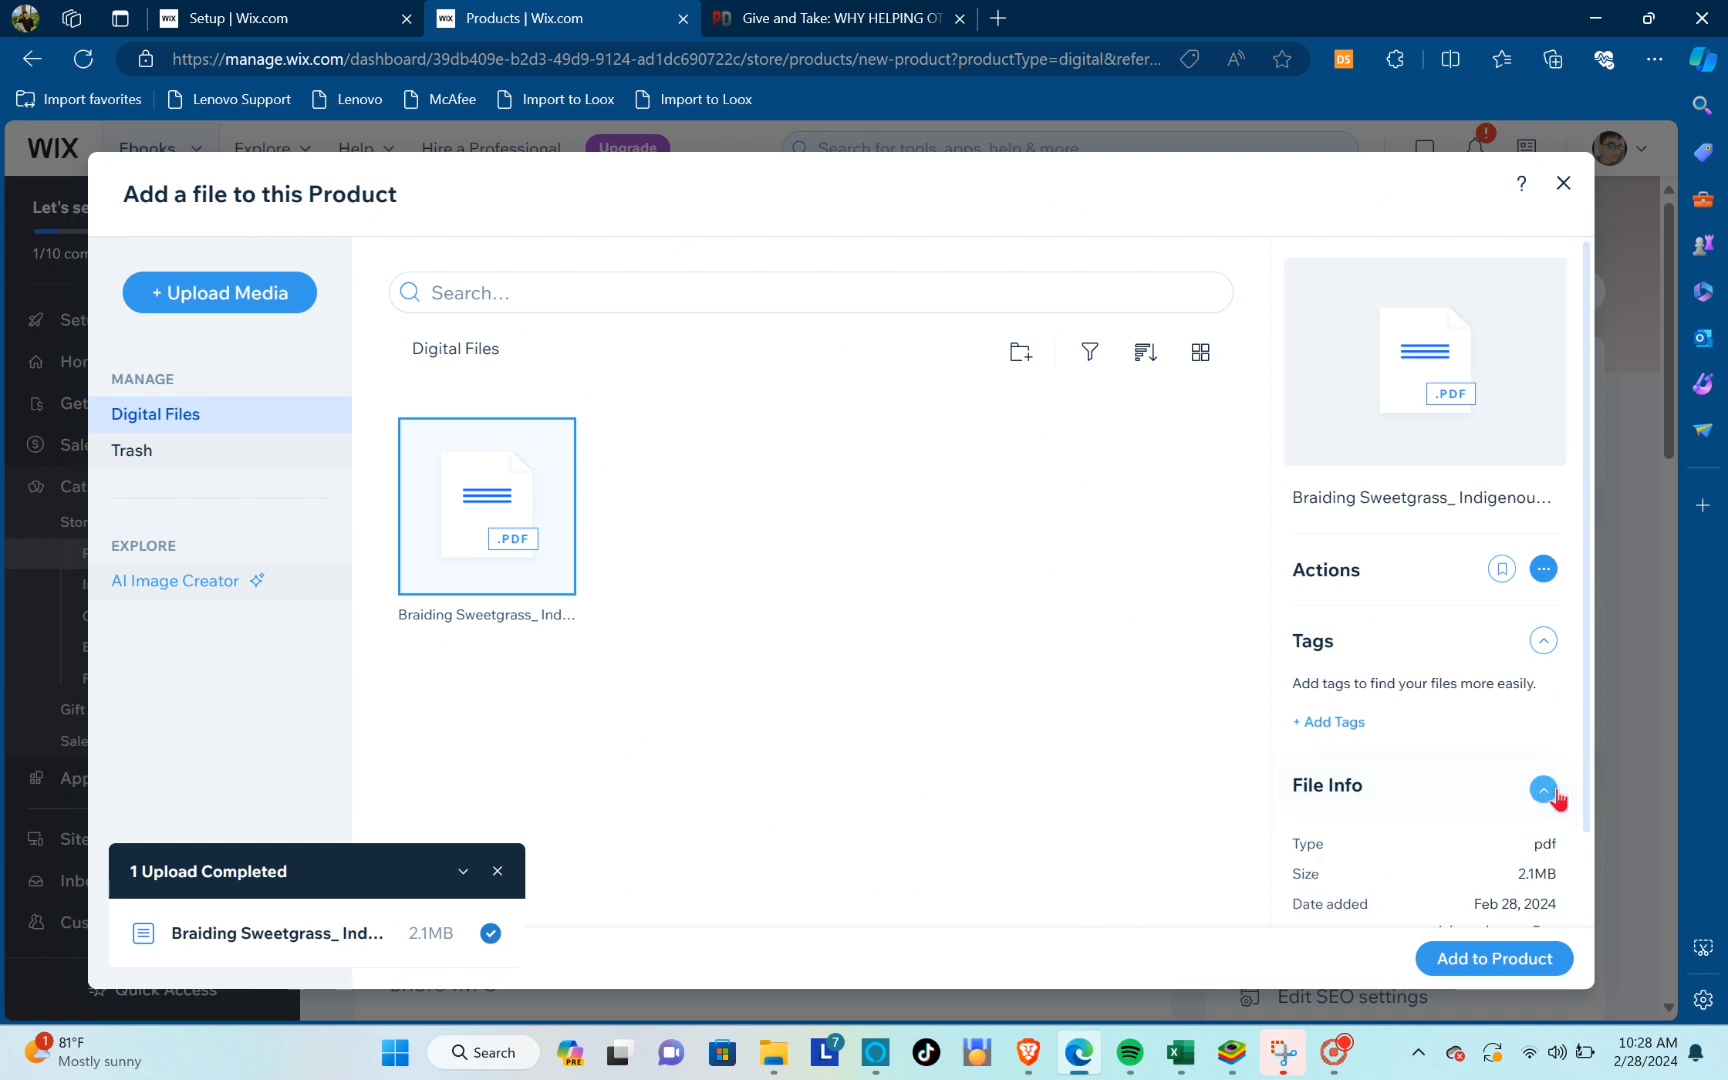
left_click(1505, 957)
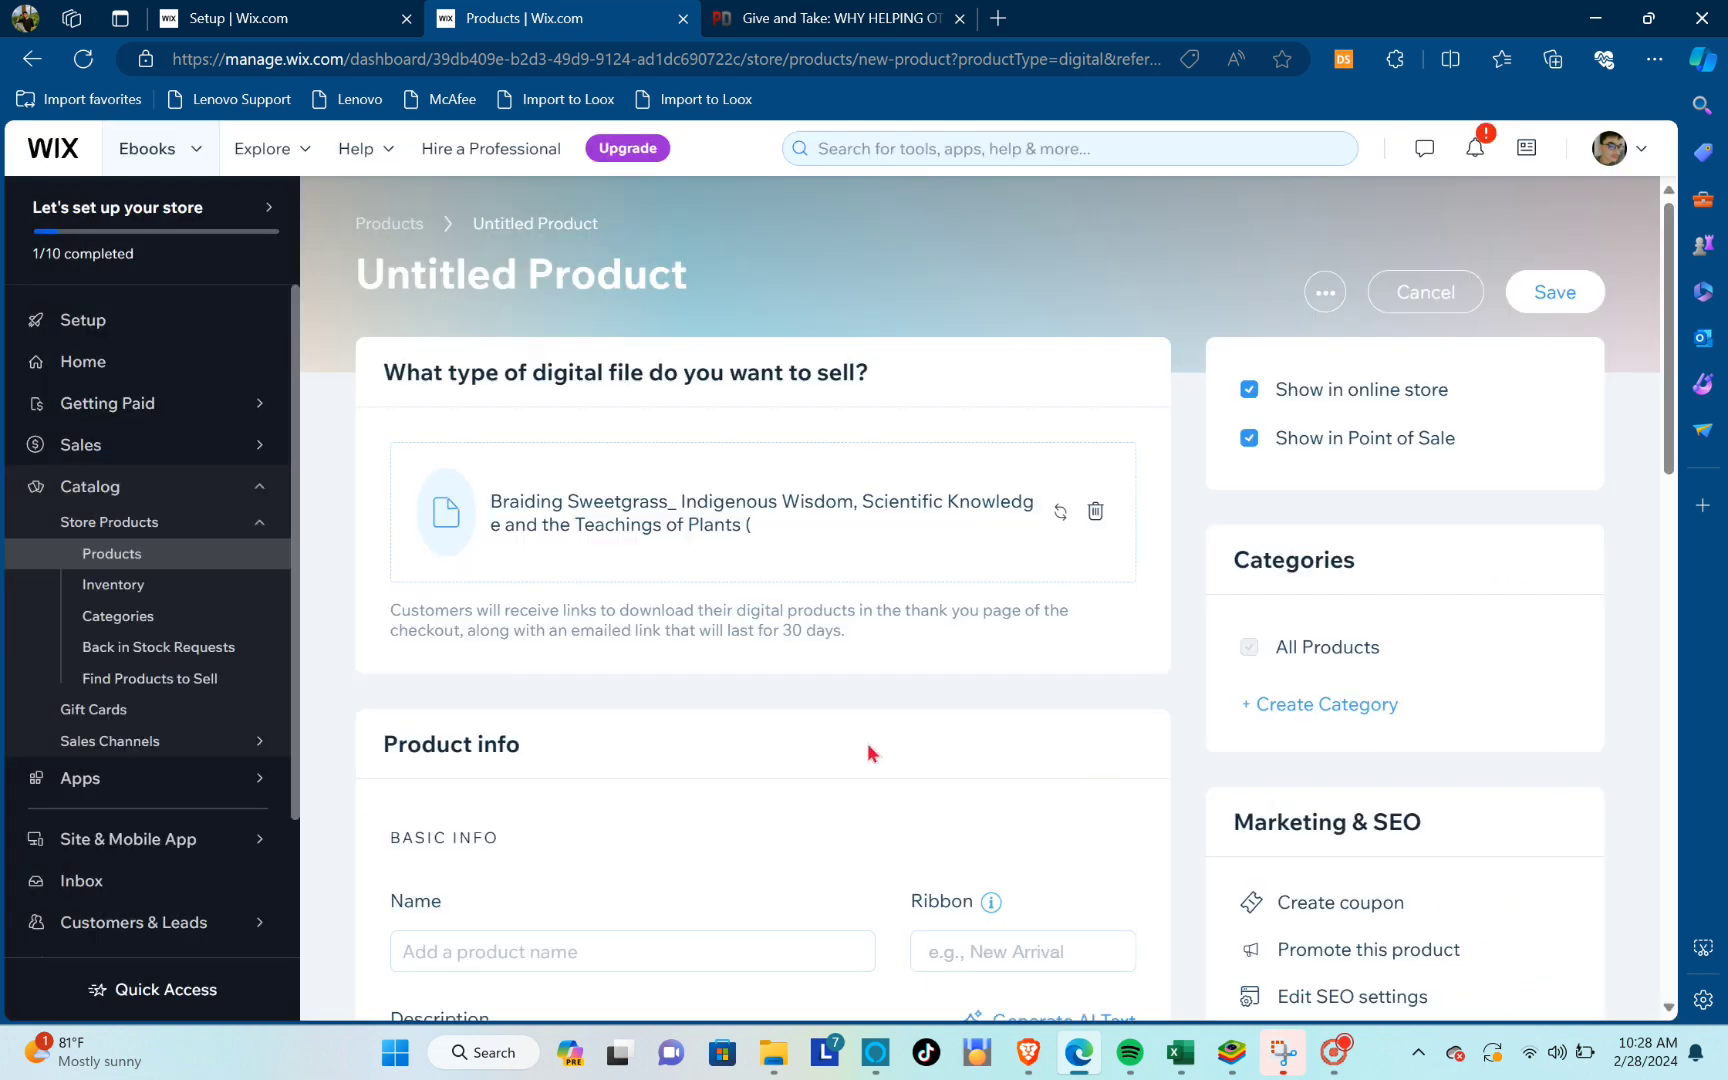
scroll(868, 752, "down", 3)
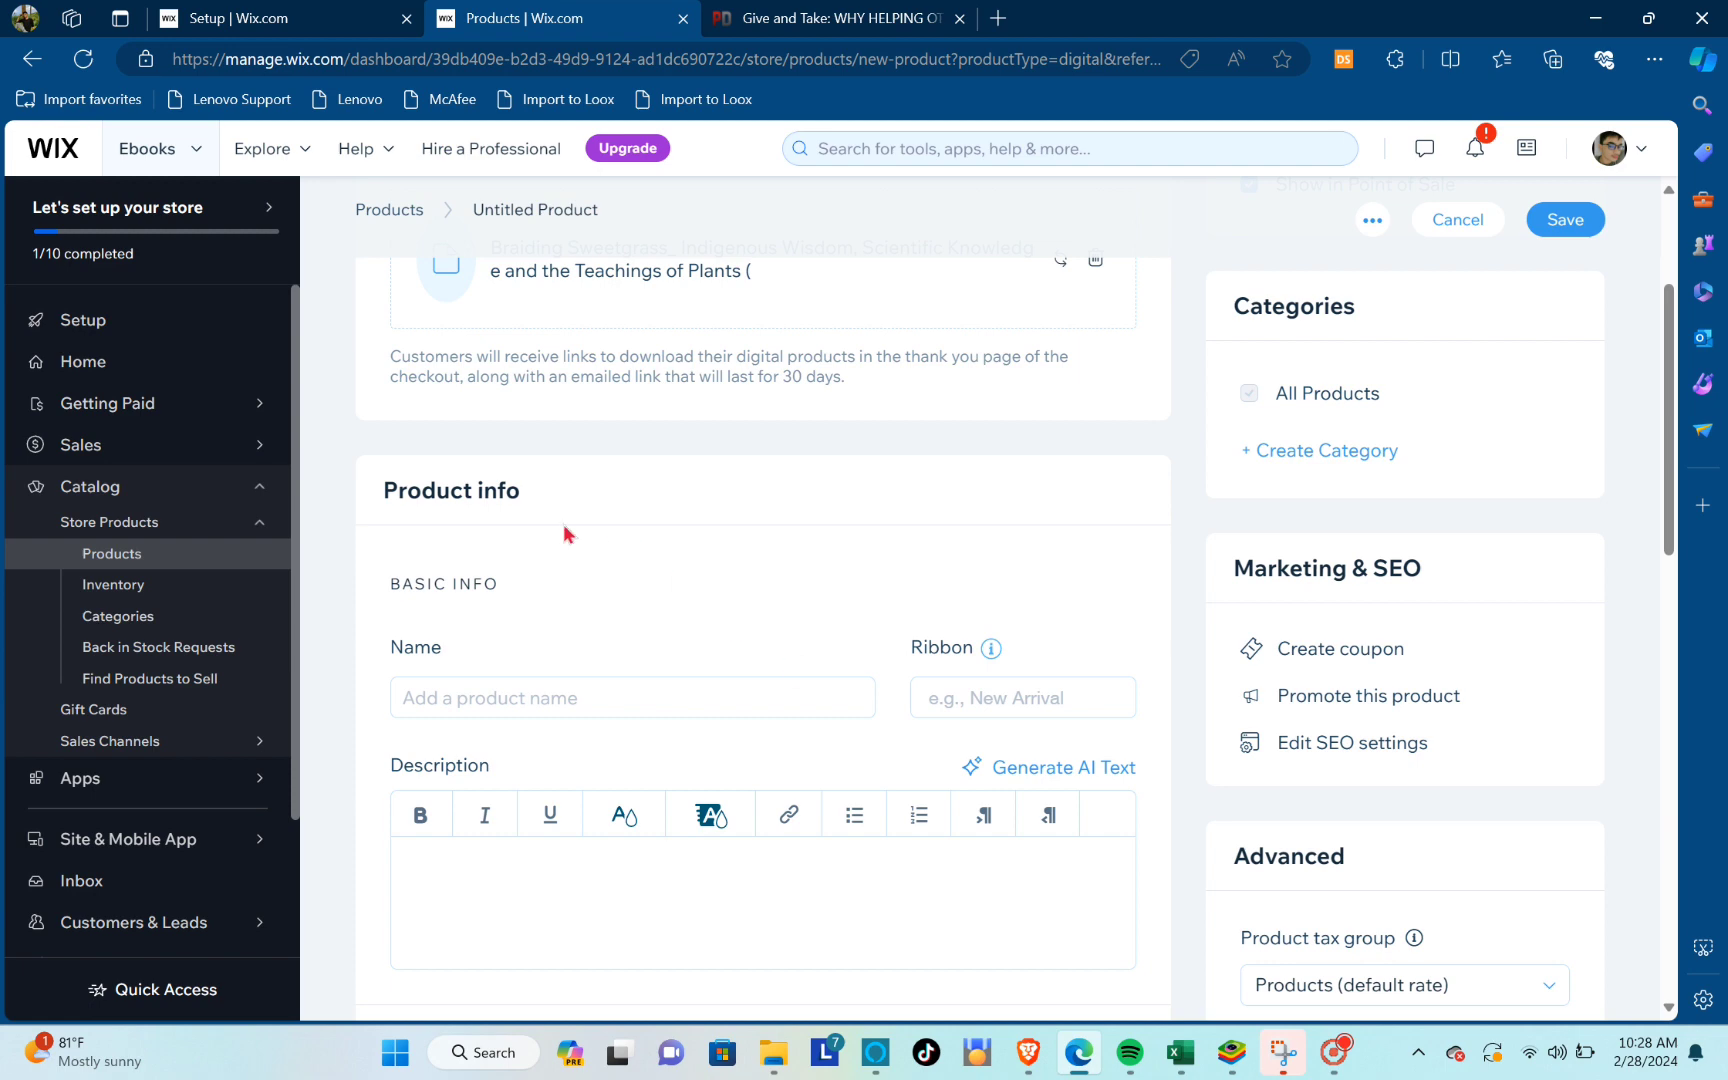
Copy the title "Give and Take: WHY HELPING OTHERS DRIVES OUR SUCCESS" from the PDF Drive page into the Wix product's name
scroll(452, 455, "up", 1)
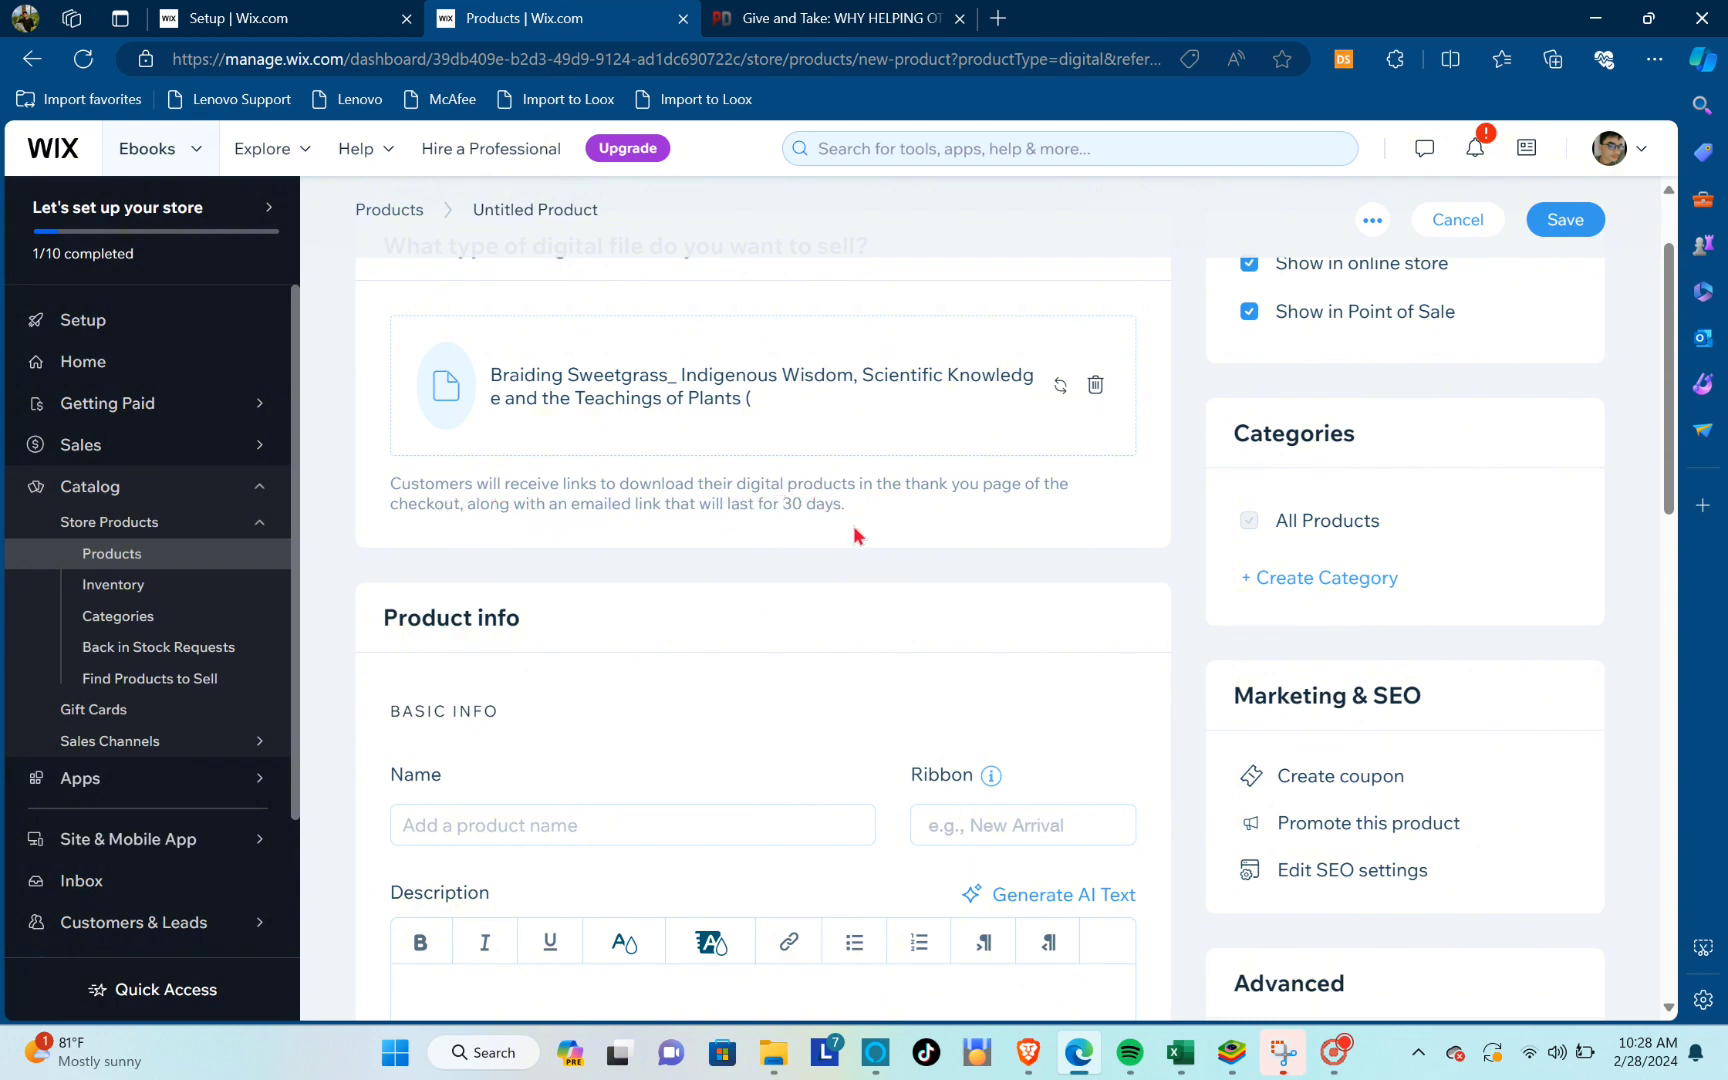
scroll(486, 675, "down", 4)
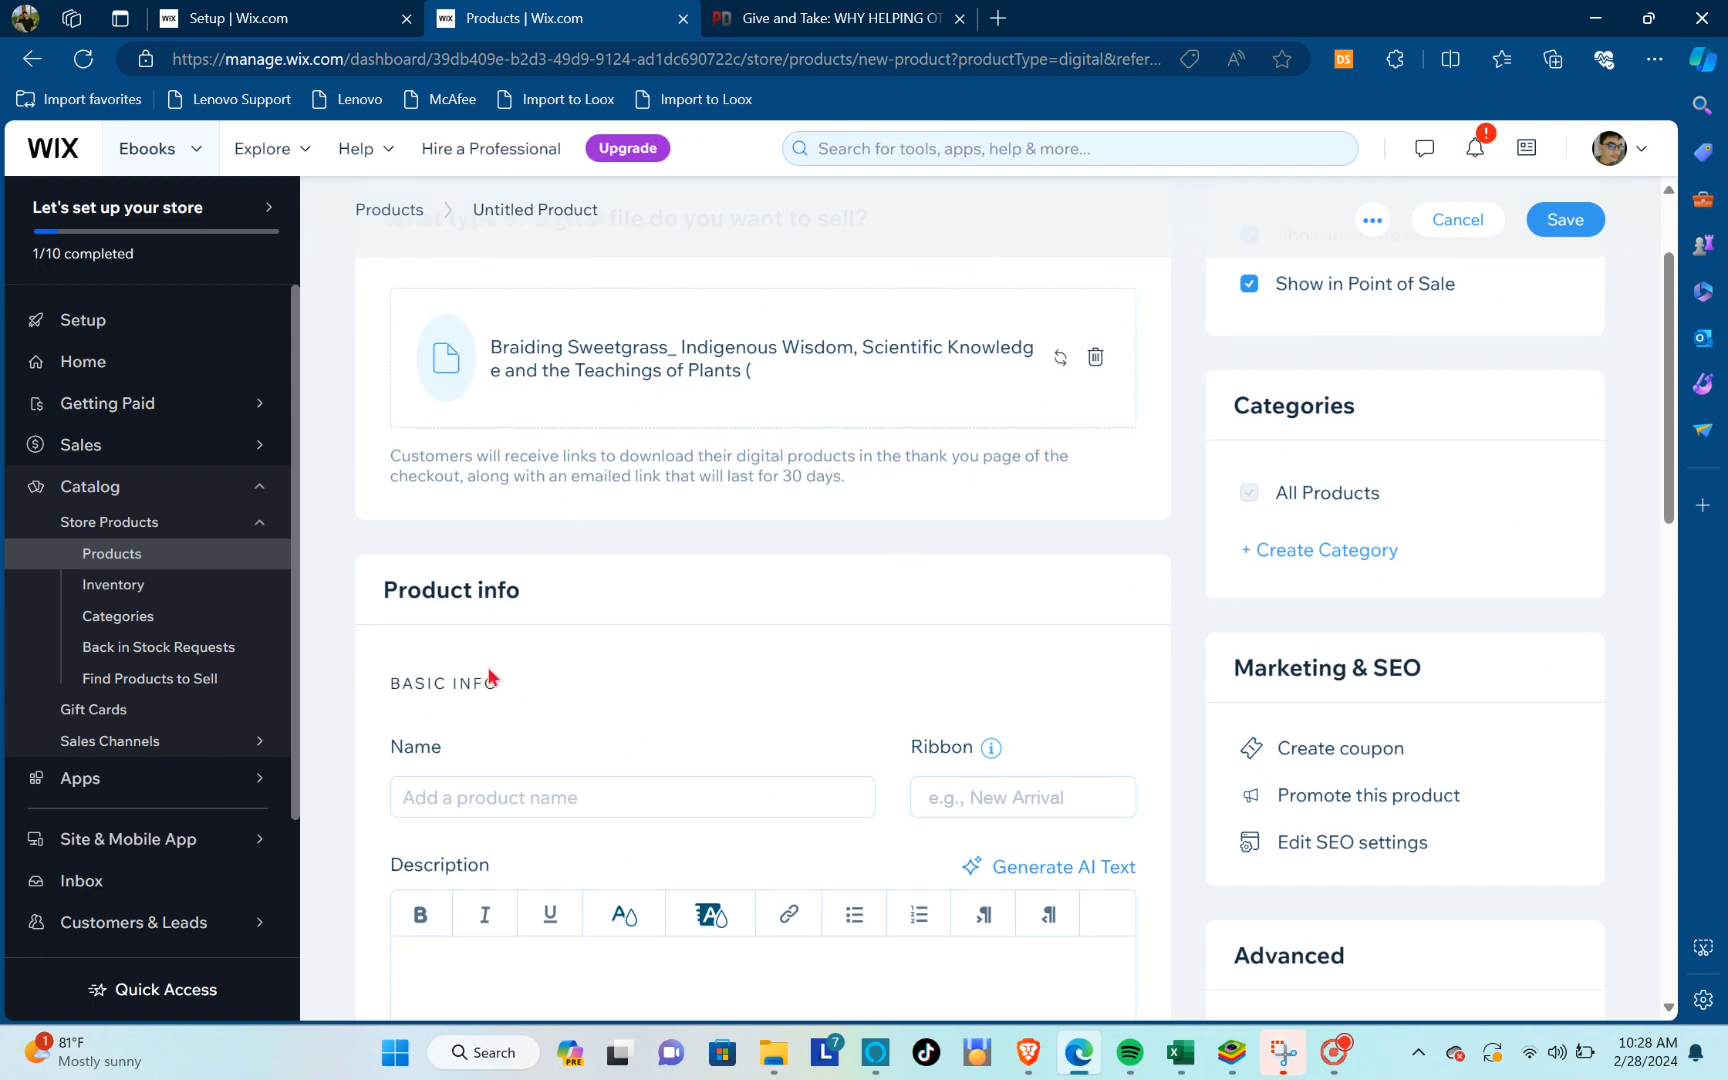
left_click(563, 452)
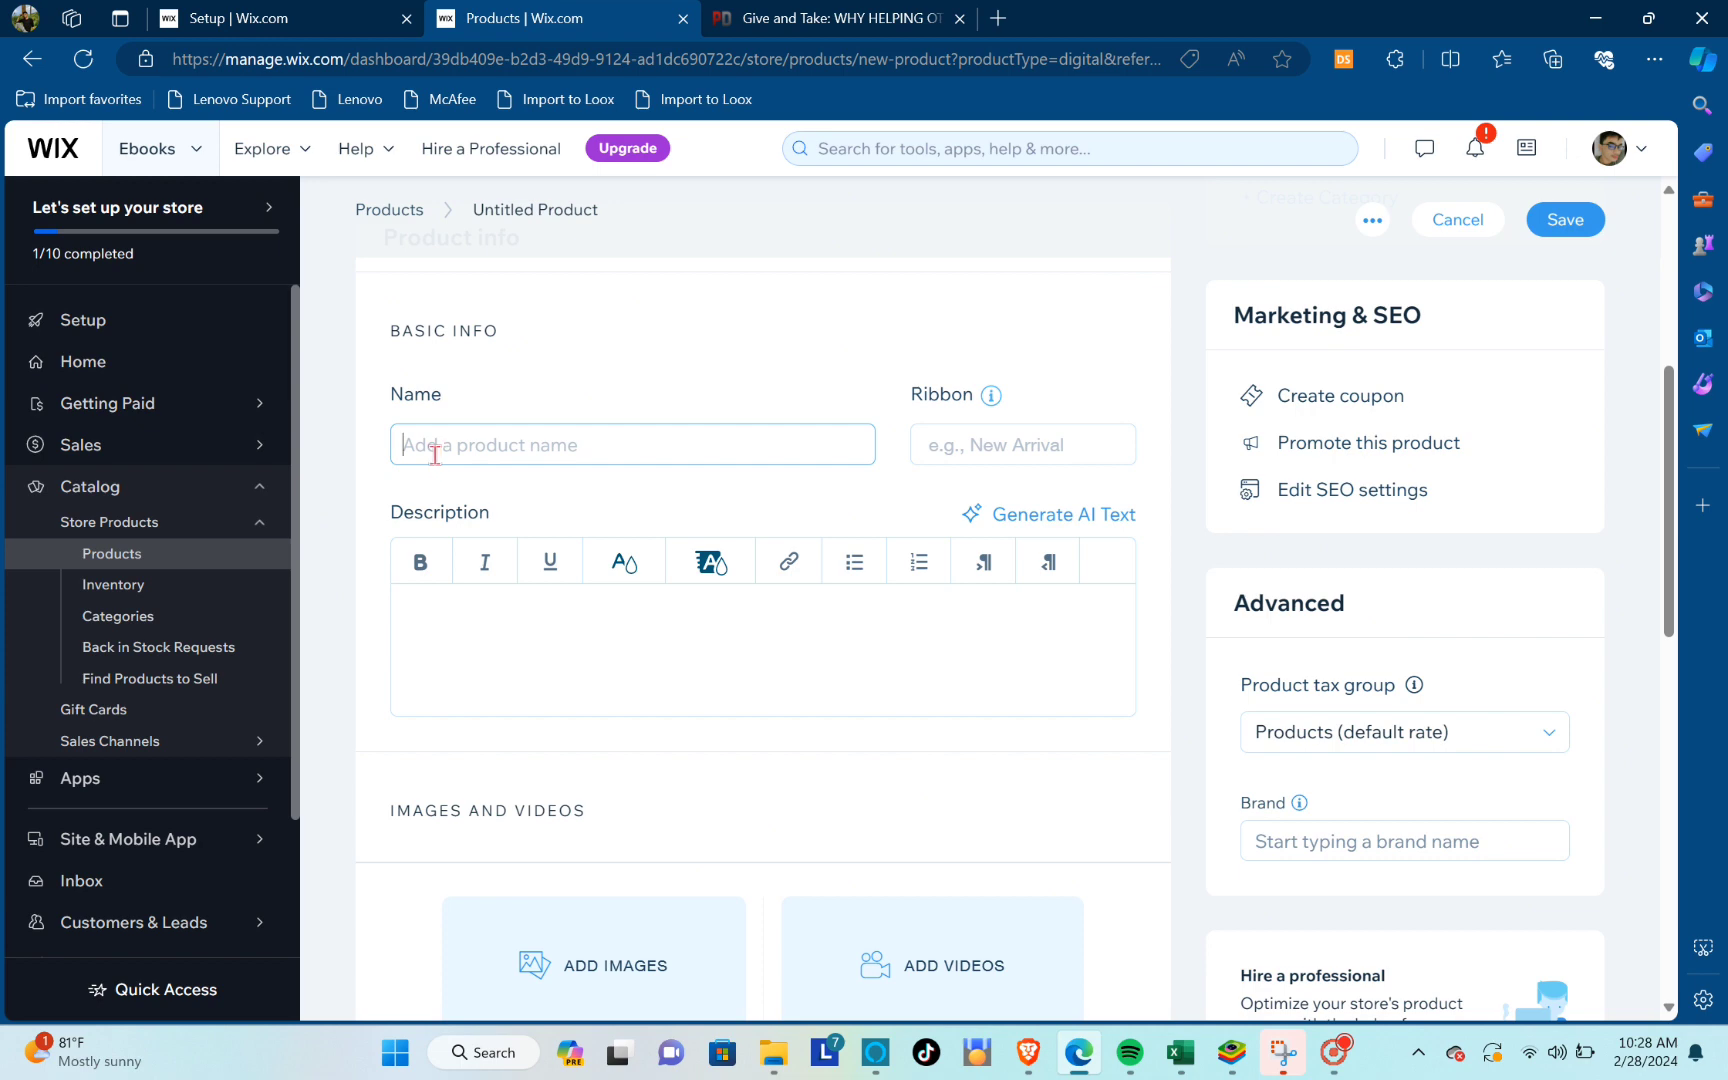
left_click(772, 20)
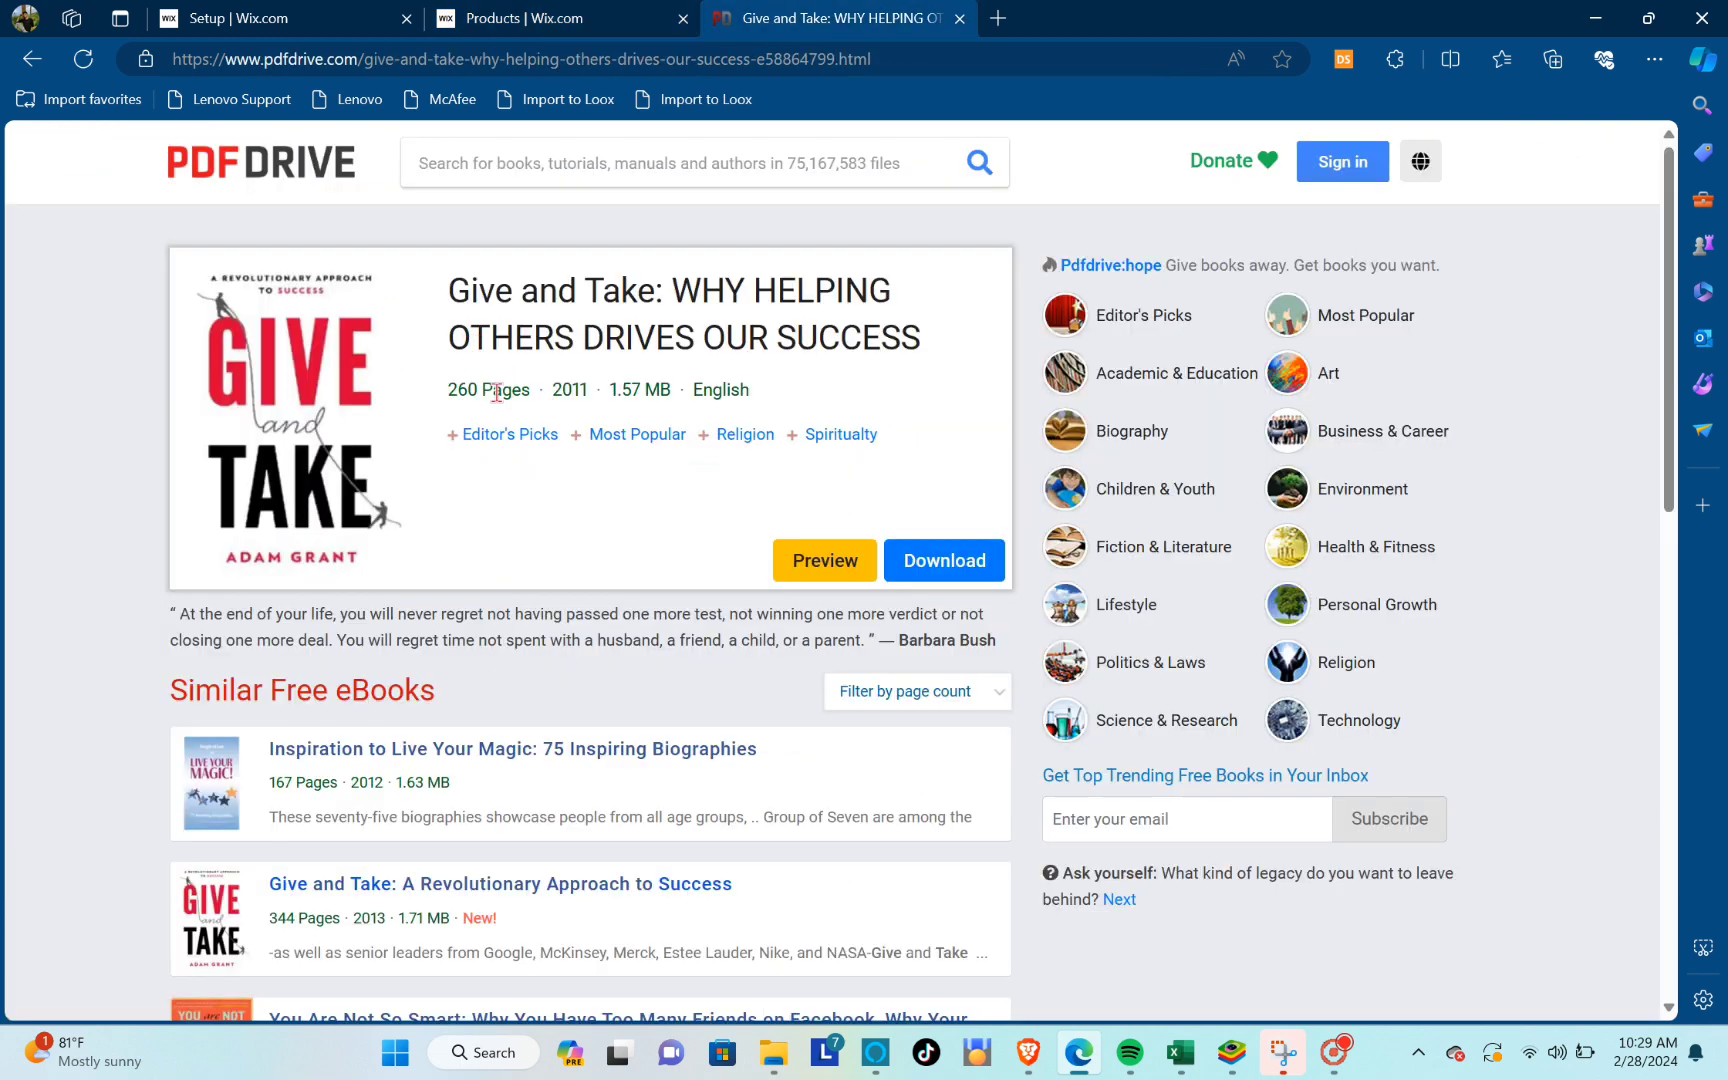
left_click_drag(452, 288, 918, 338)
right_click(822, 342)
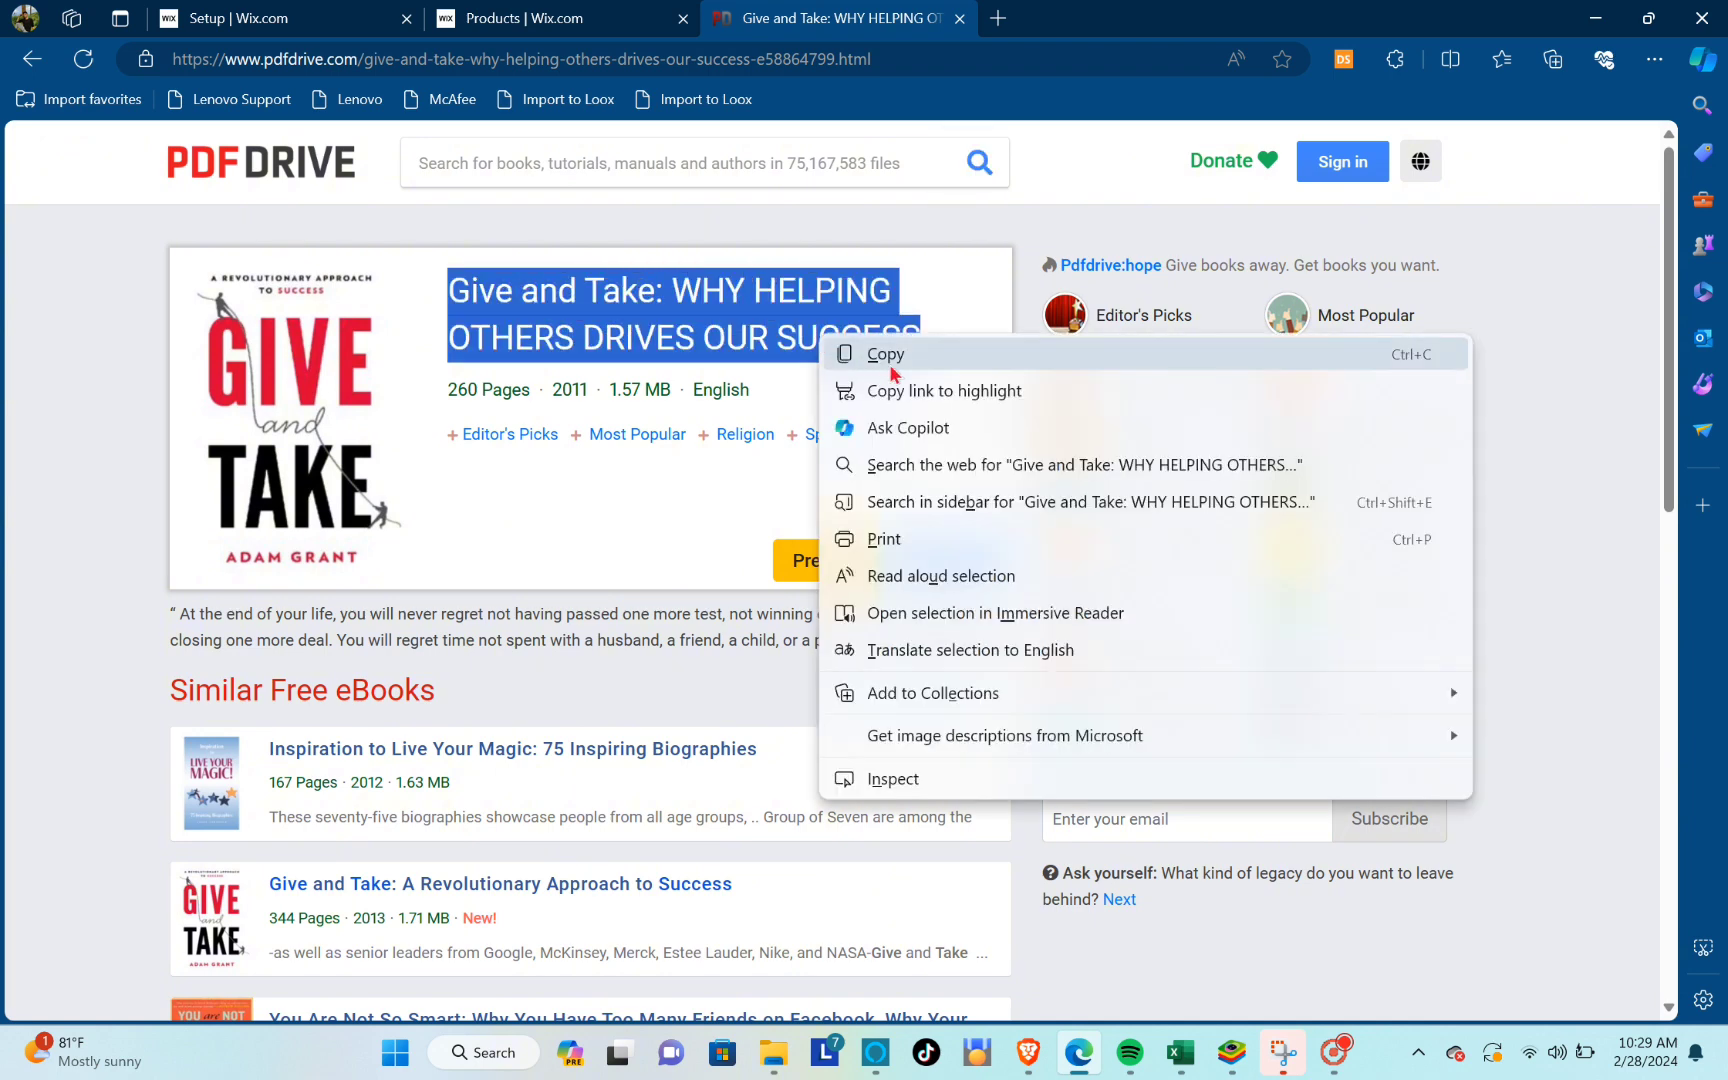
left_click(872, 352)
left_click(524, 12)
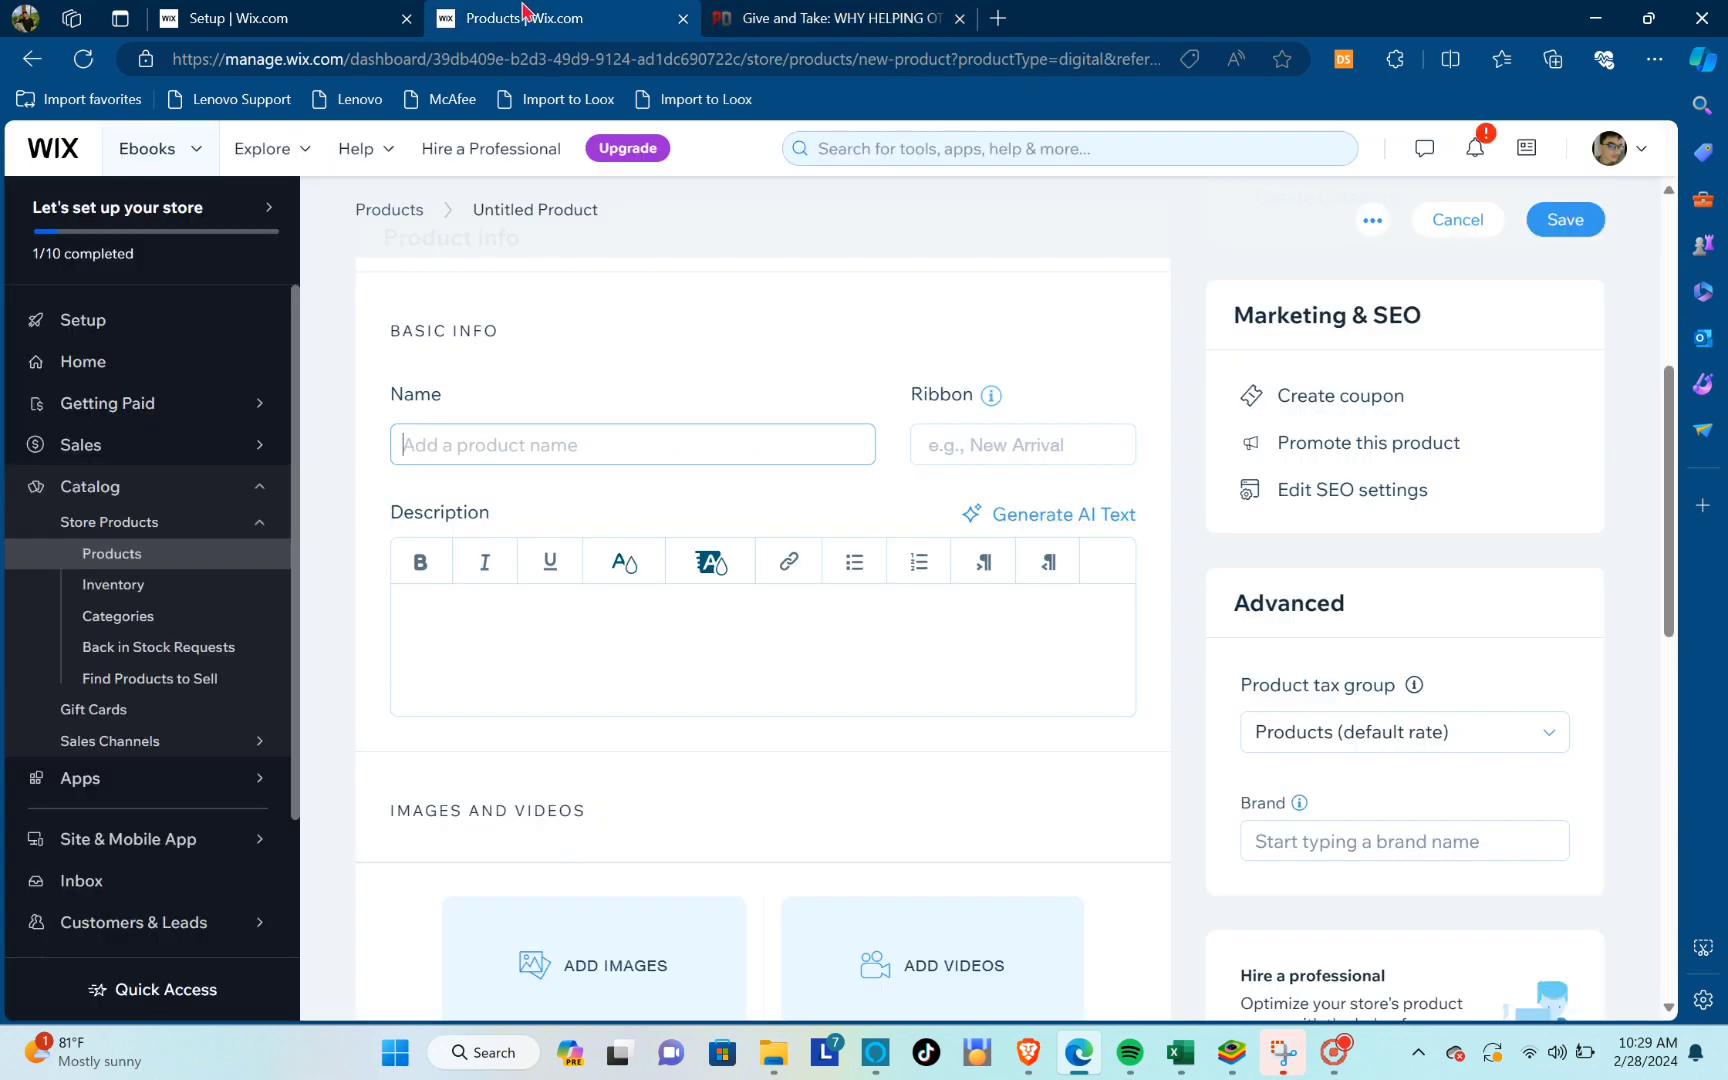
right_click(466, 443)
left_click(571, 665)
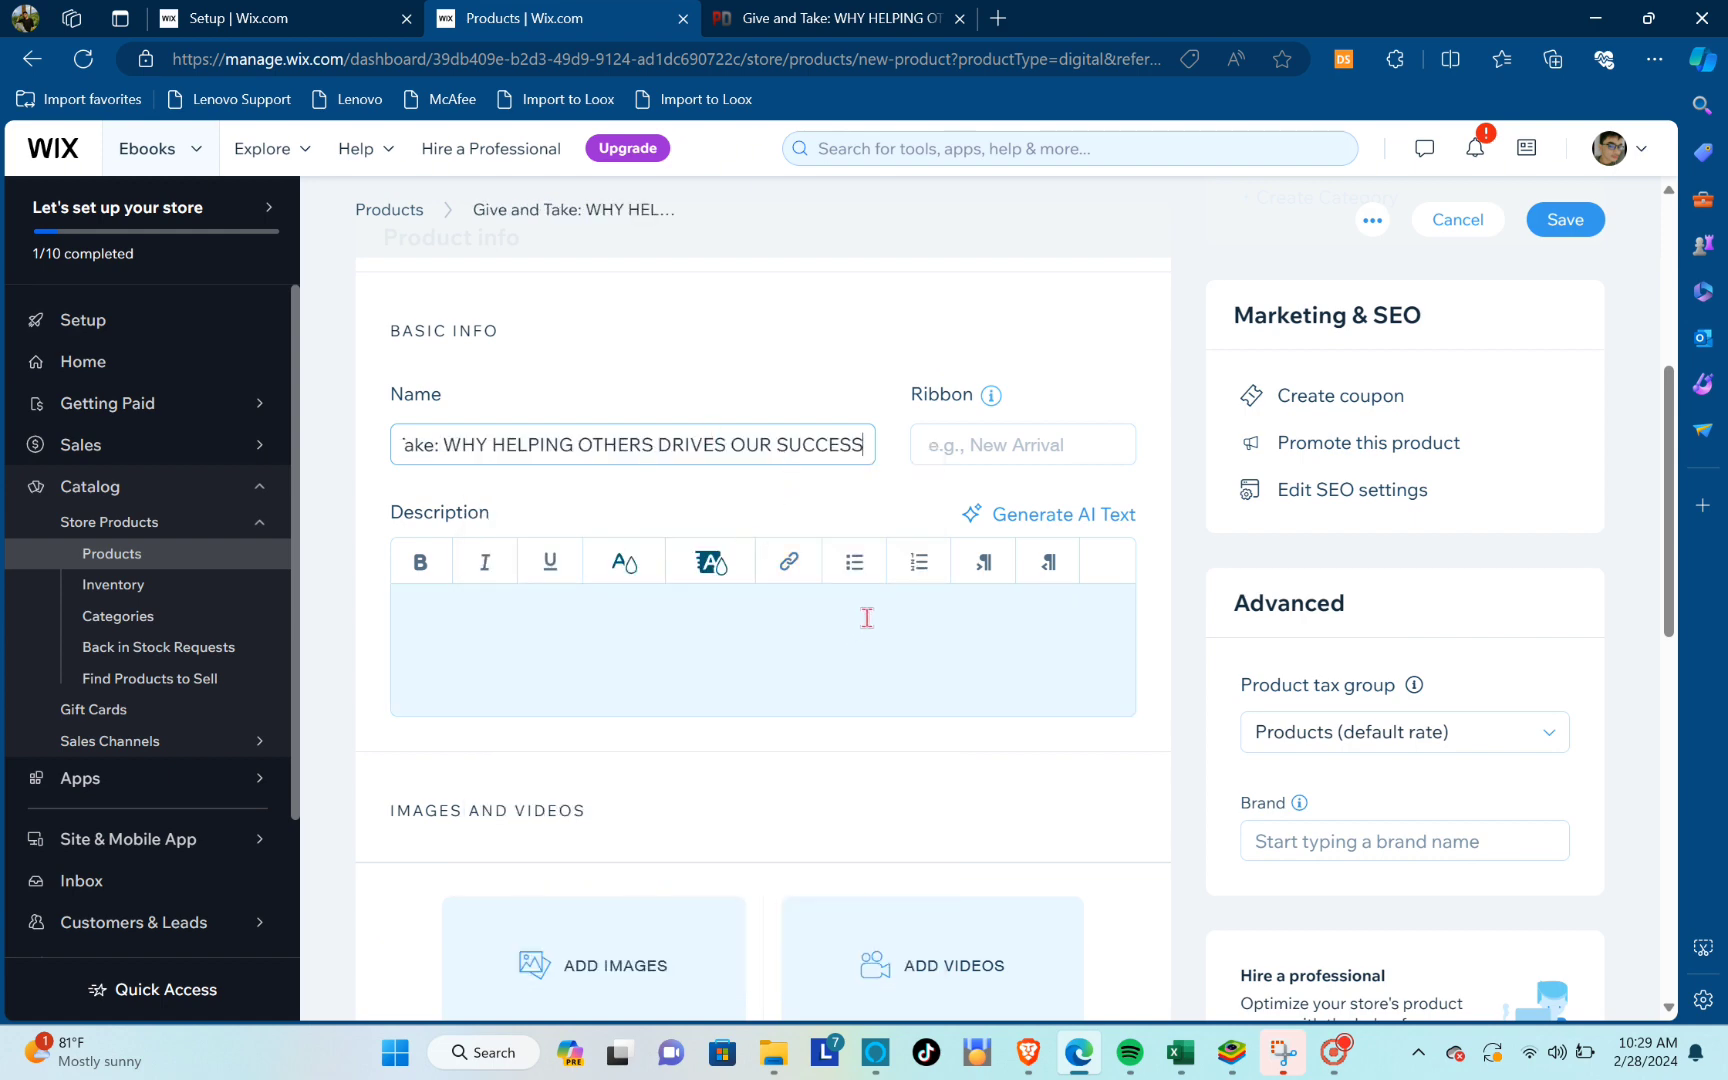
Copy the Barbara Bush quote below the book on the PDF Drive page into the Wix product's description
scroll(867, 617, "down", 4)
scroll(551, 530, "down", 1)
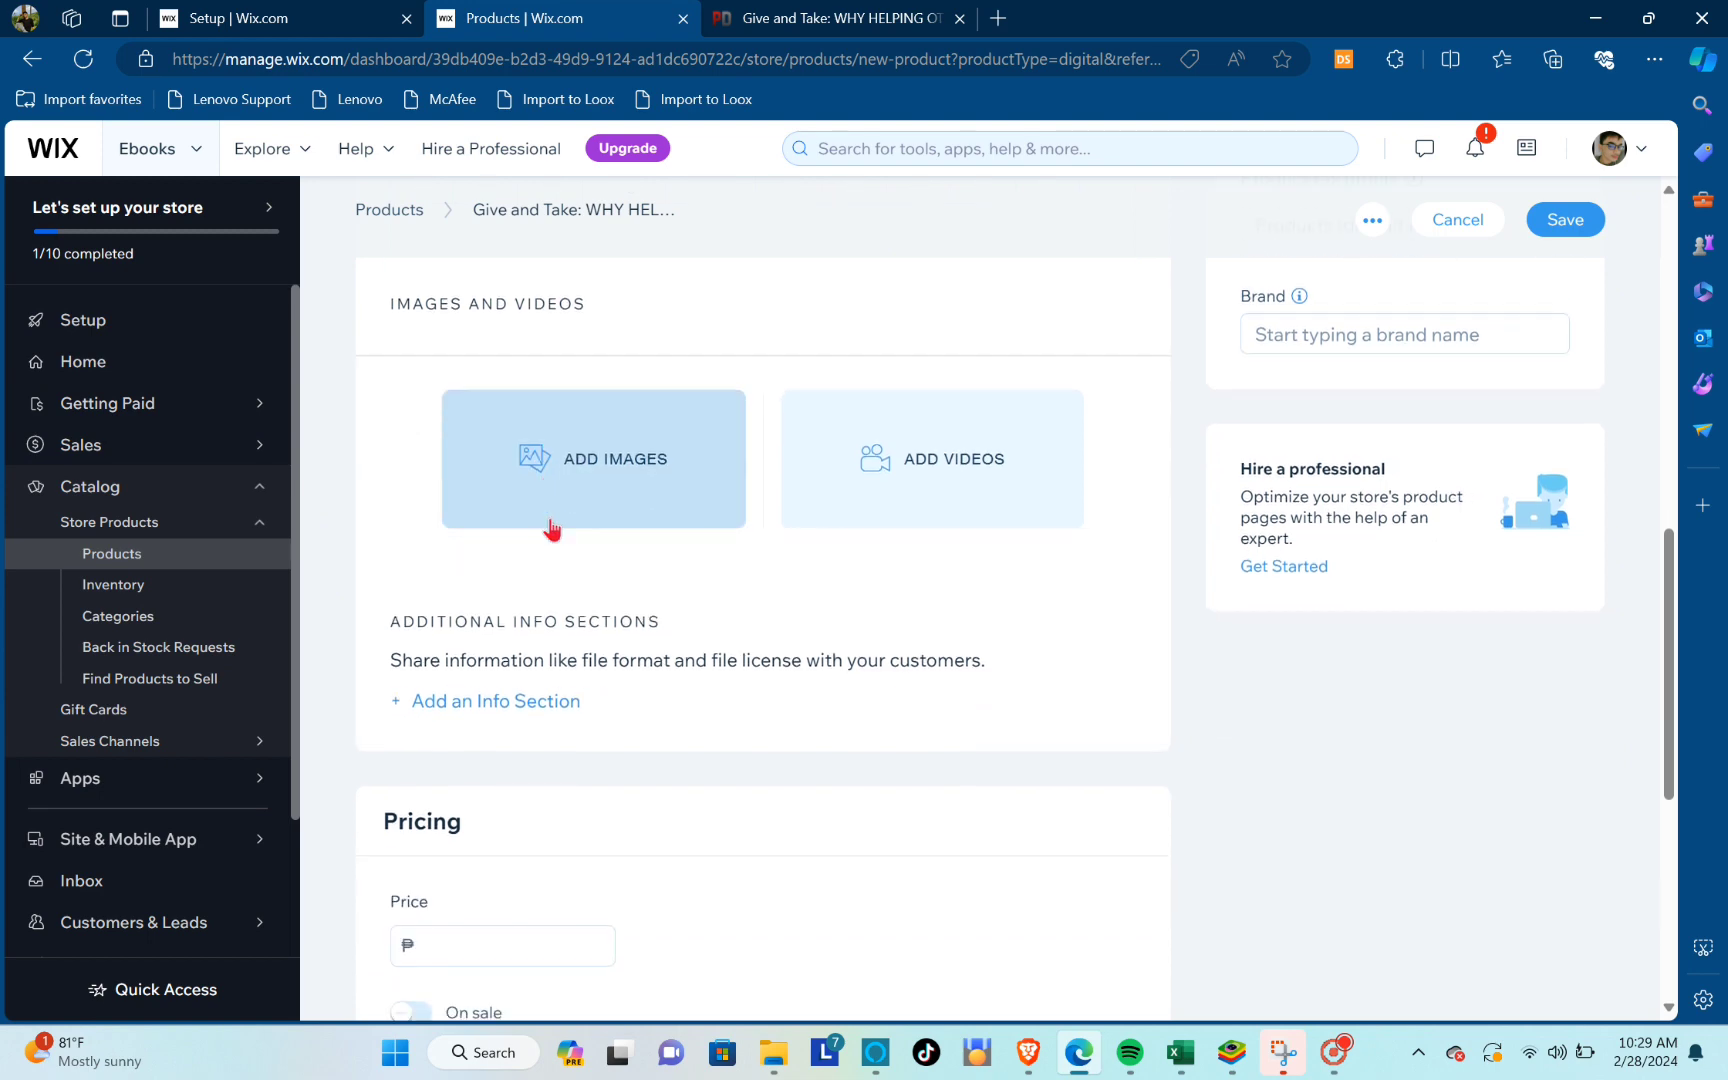
scroll(551, 530, "up", 6)
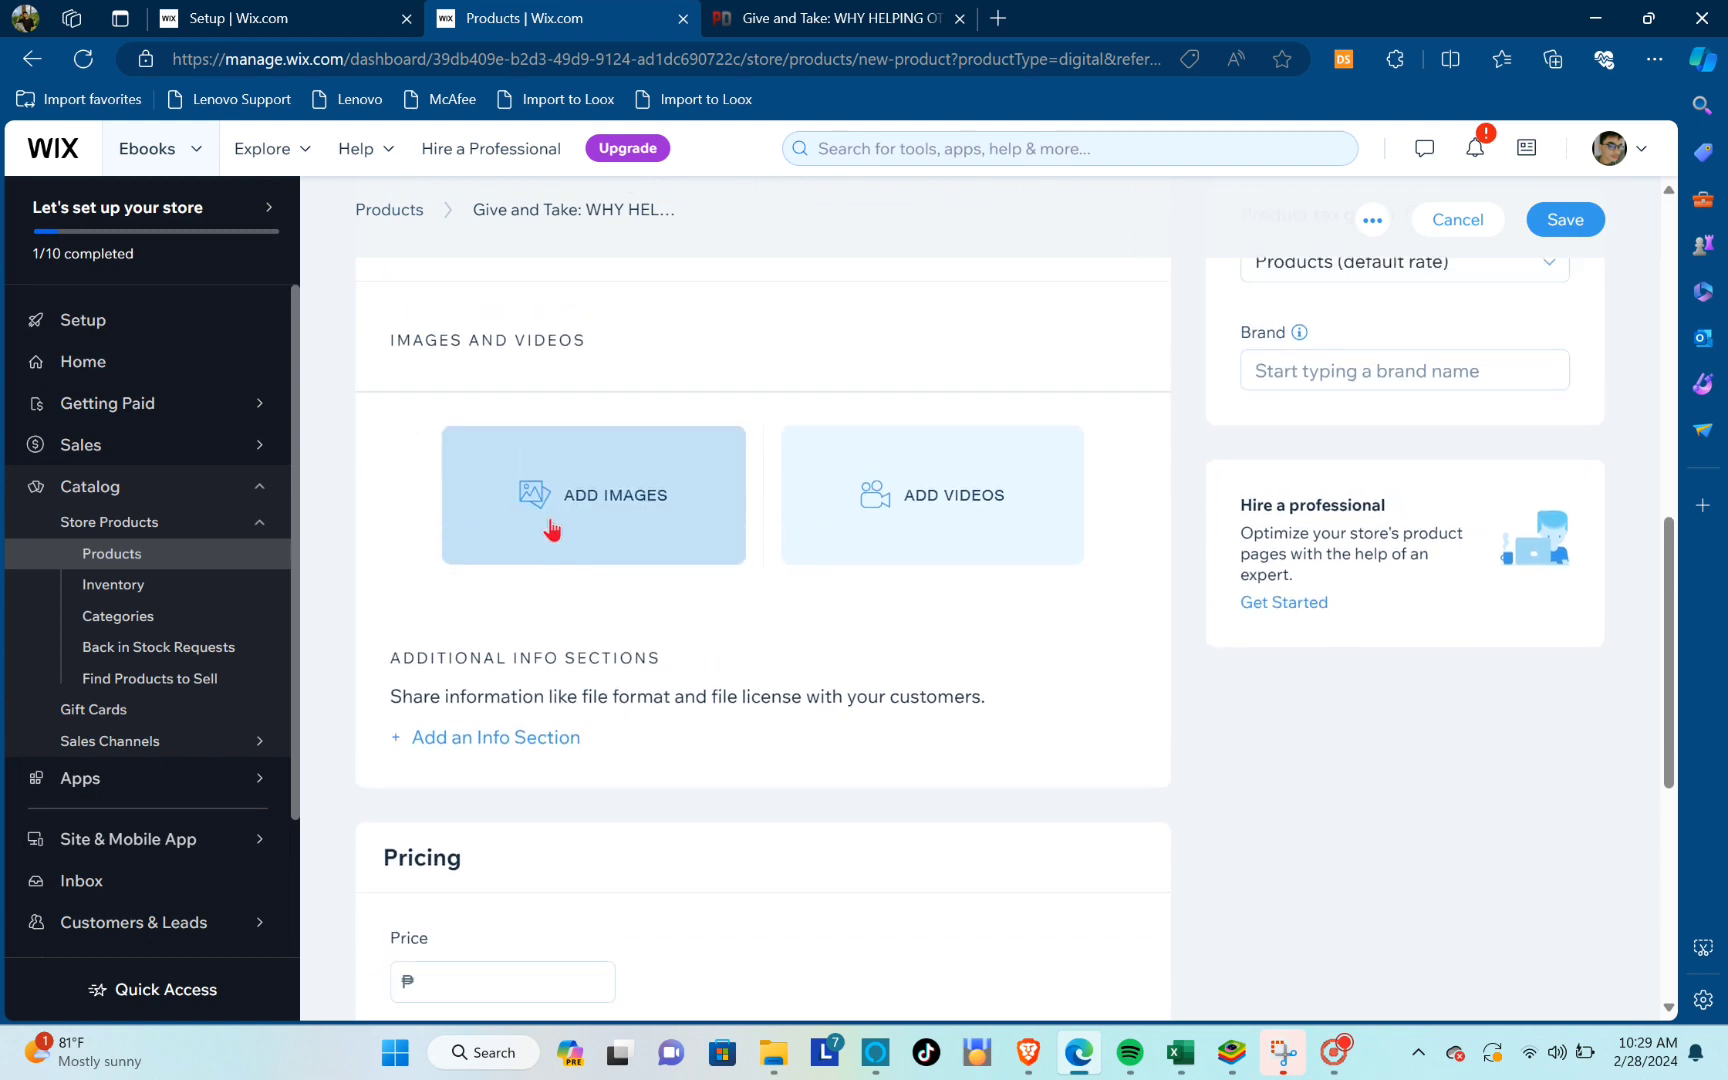
left_click(515, 756)
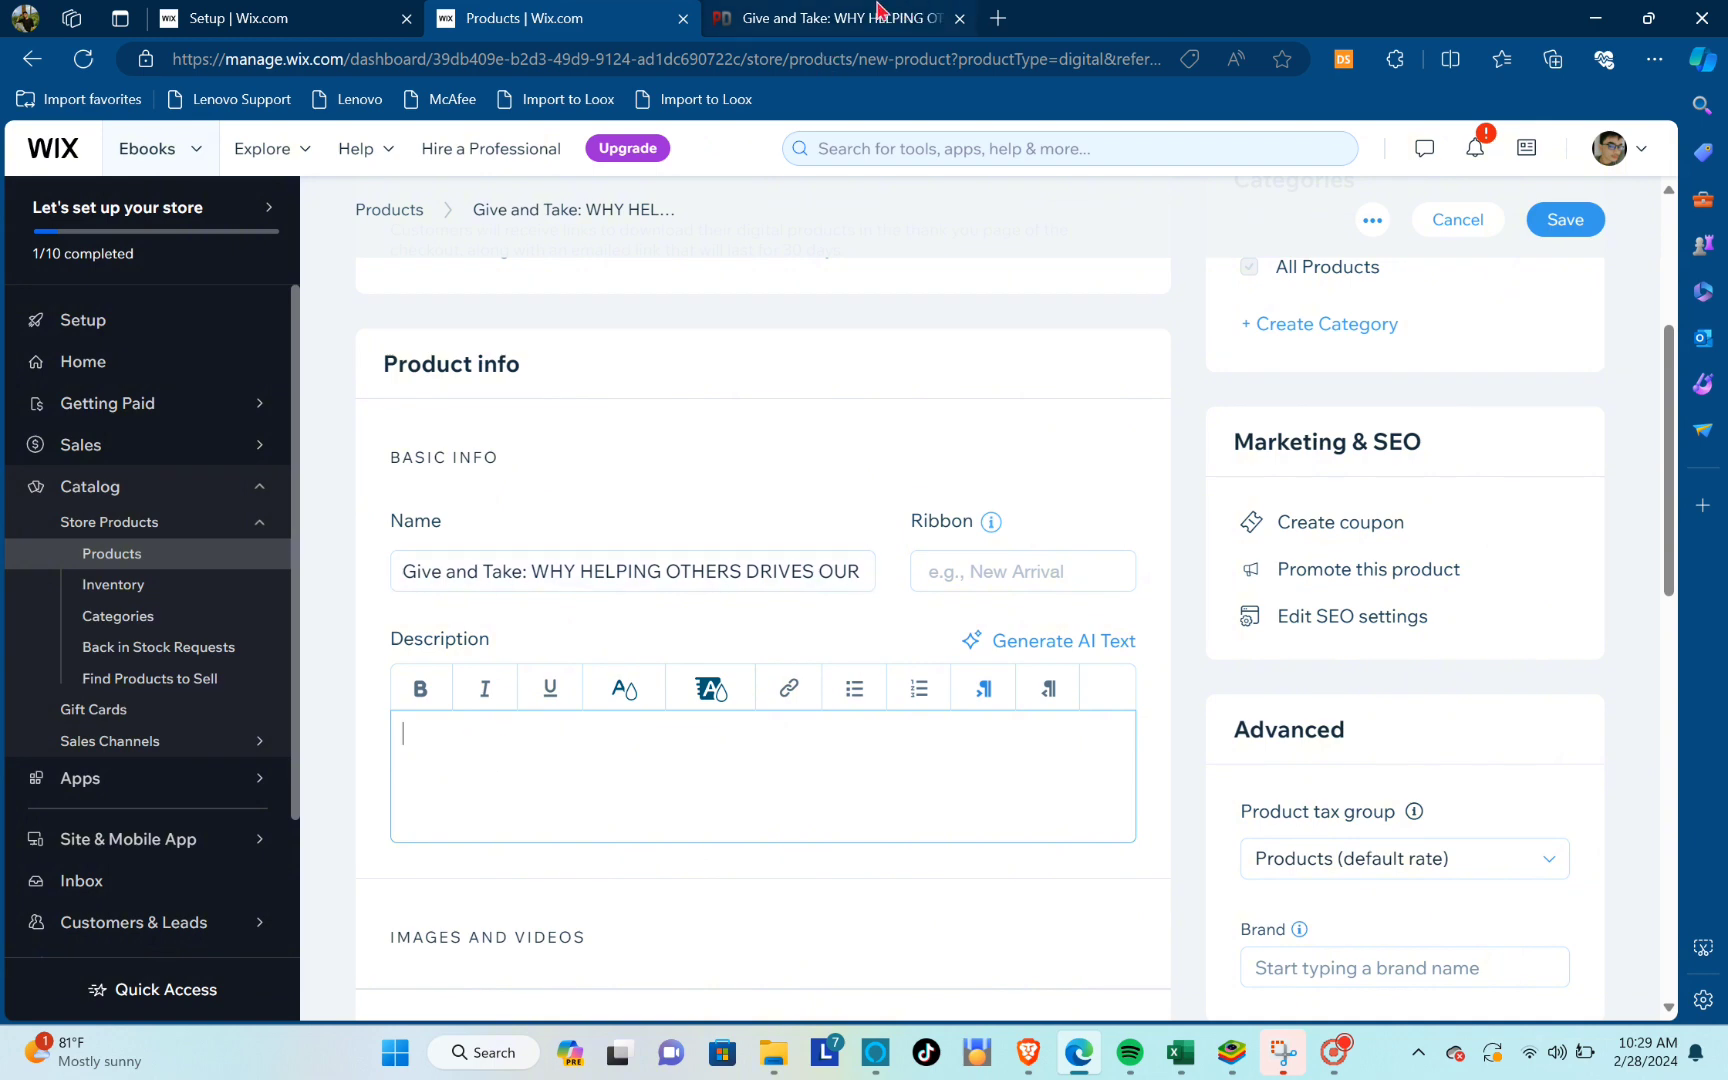
left_click(812, 14)
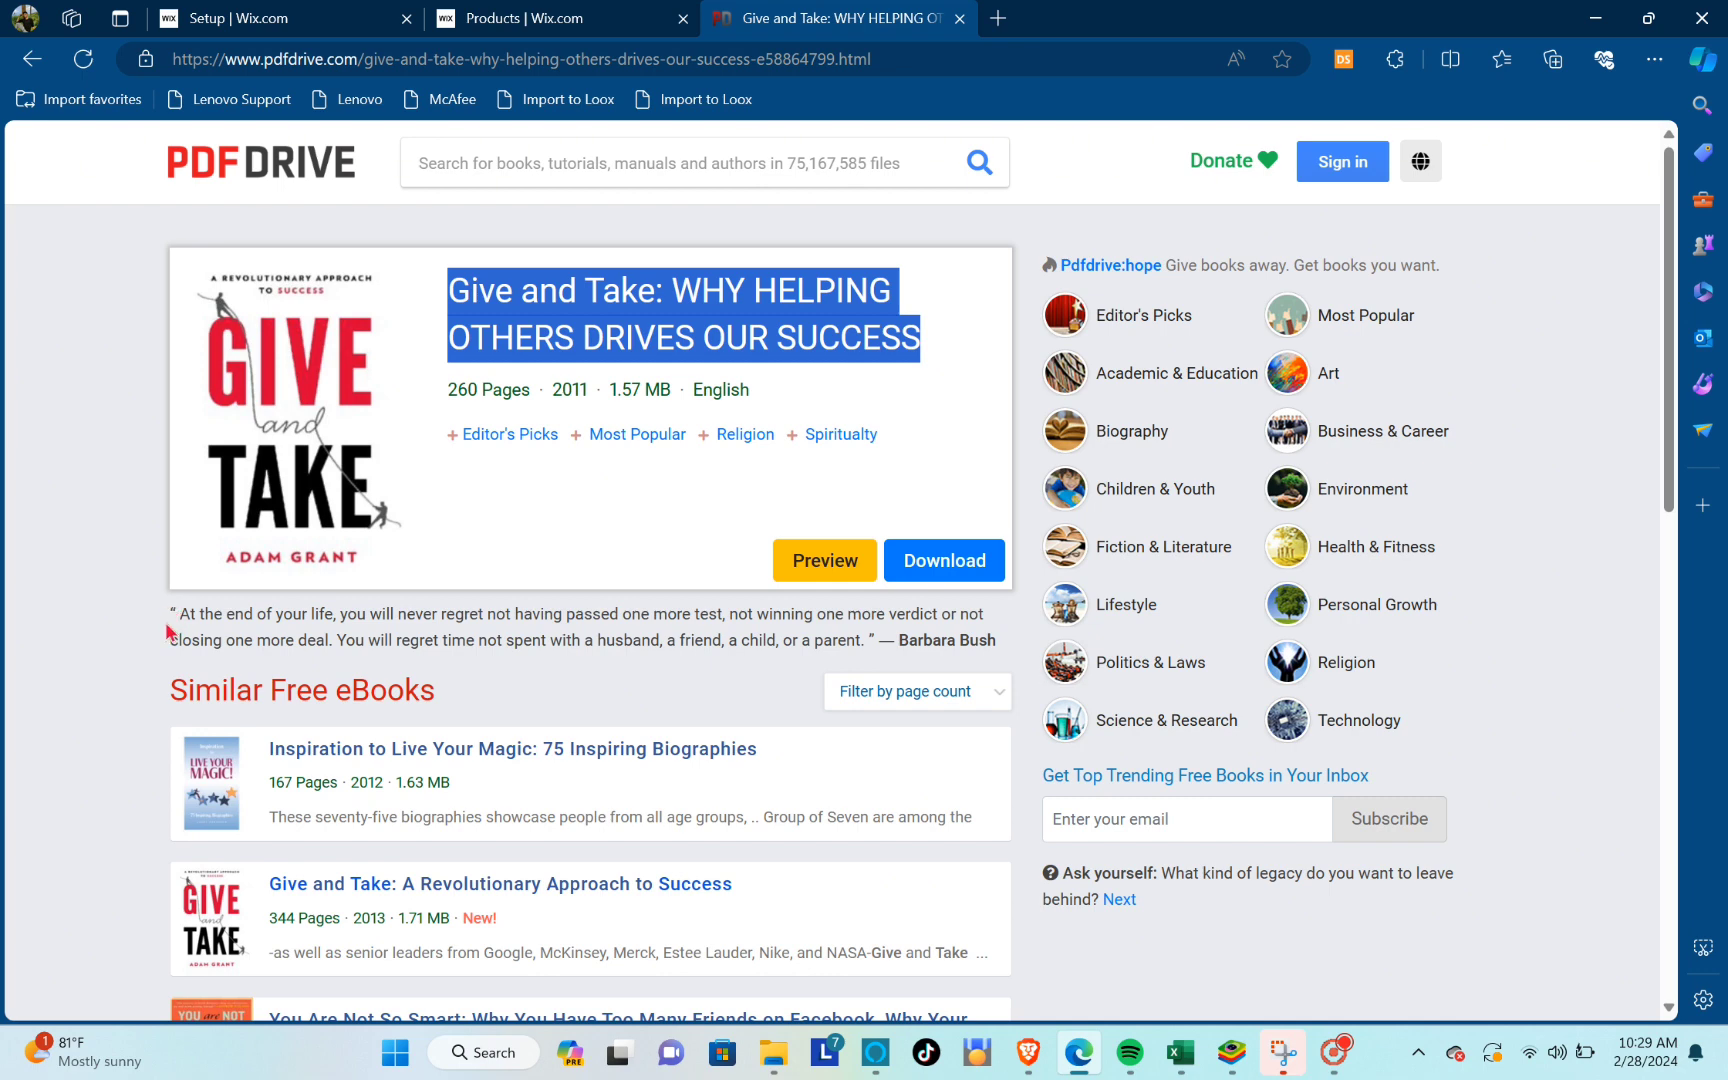
left_click_drag(174, 607, 1012, 650)
right_click(968, 648)
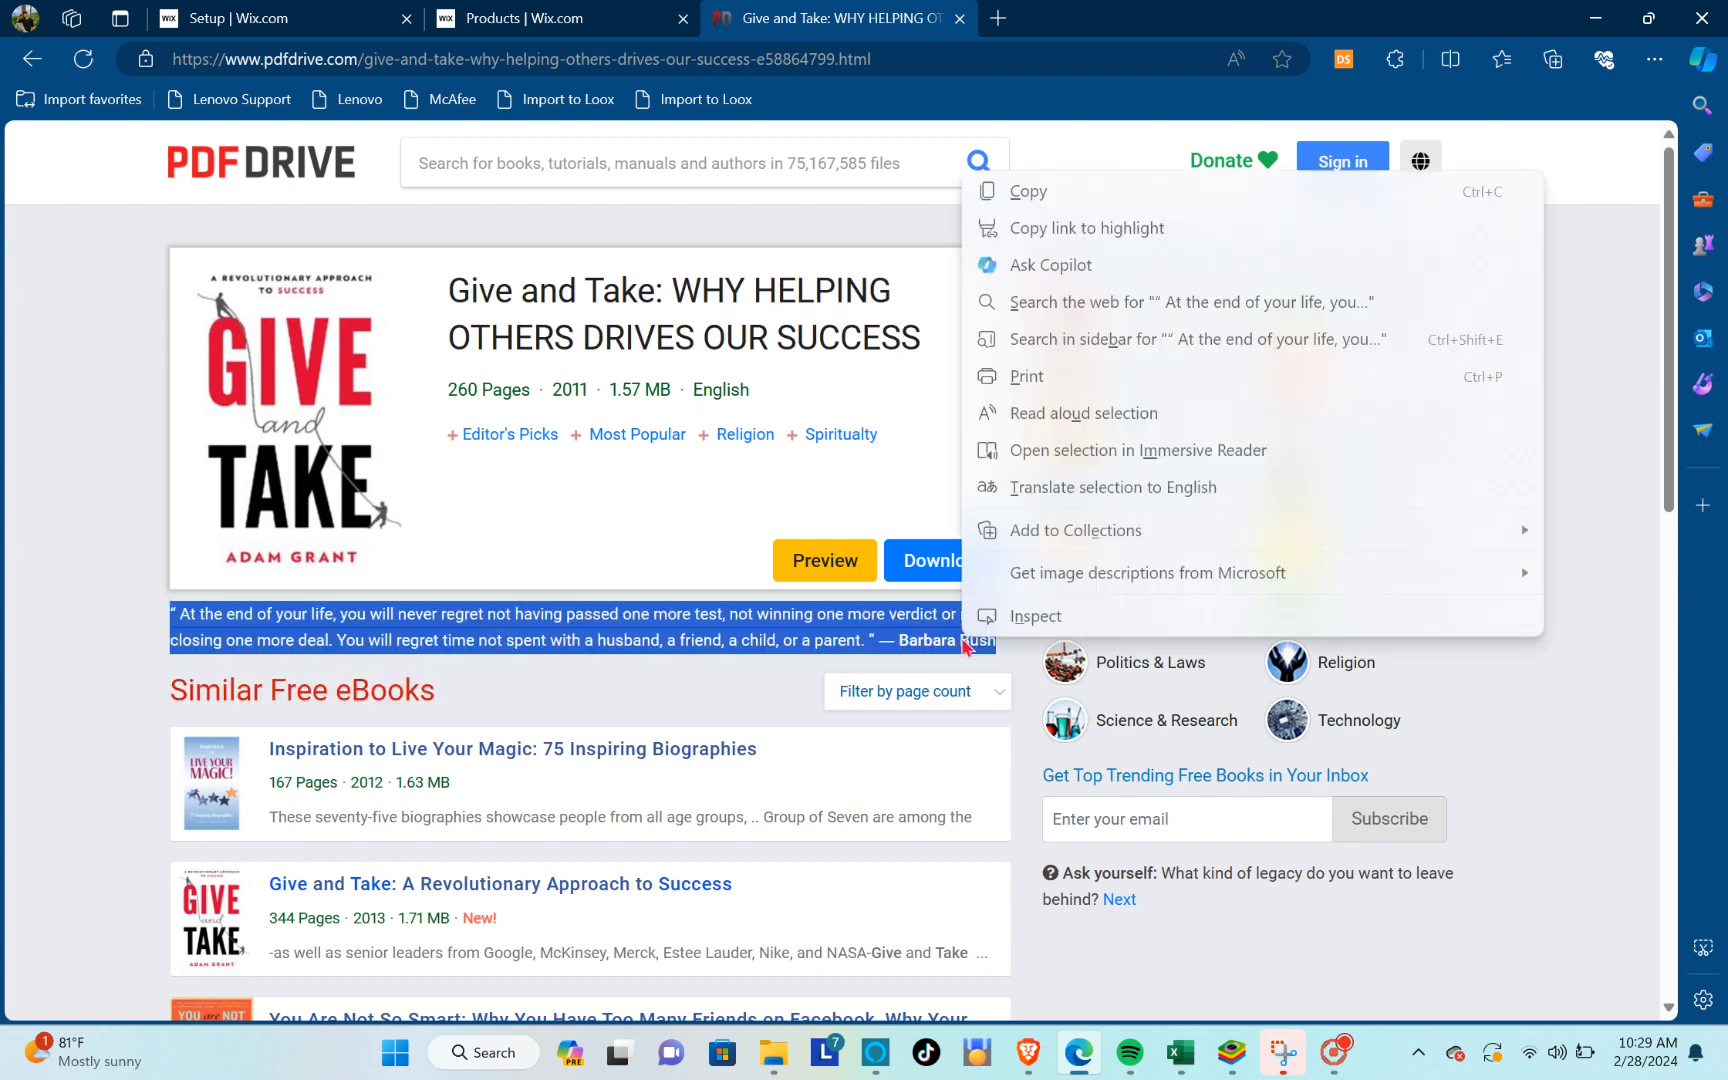
left_click(1040, 190)
left_click(636, 20)
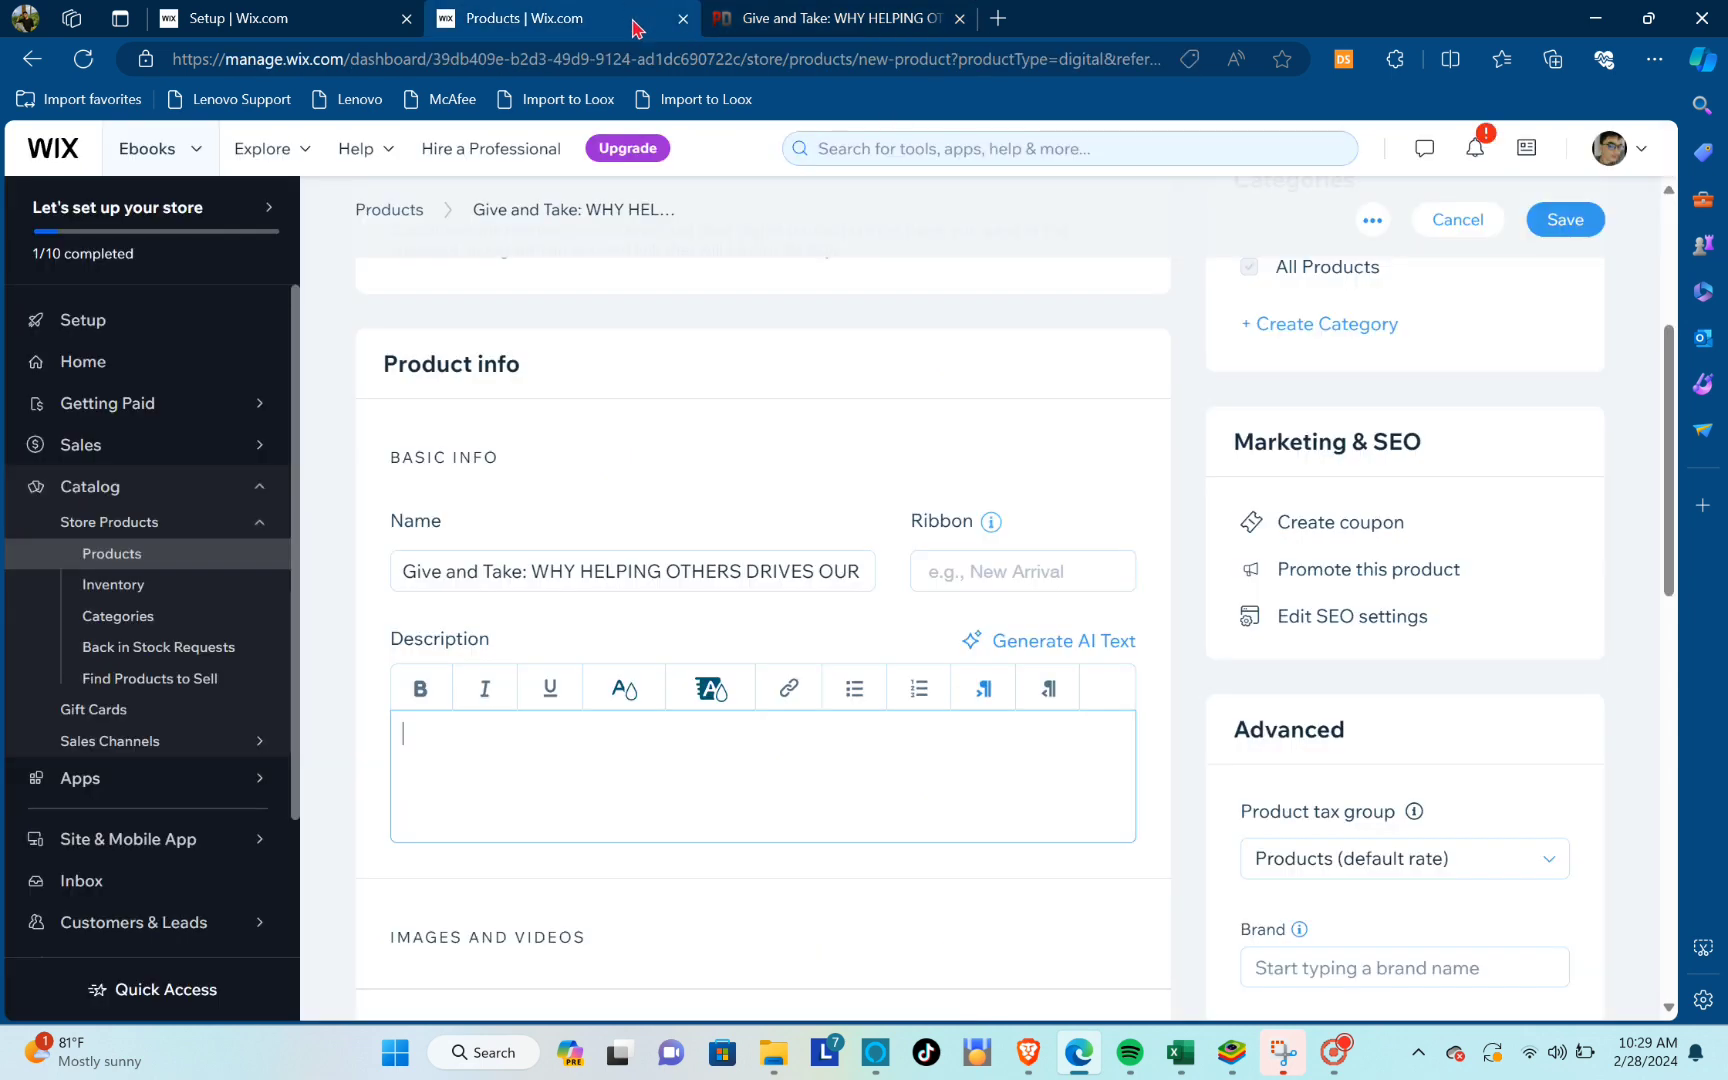
right_click(585, 762)
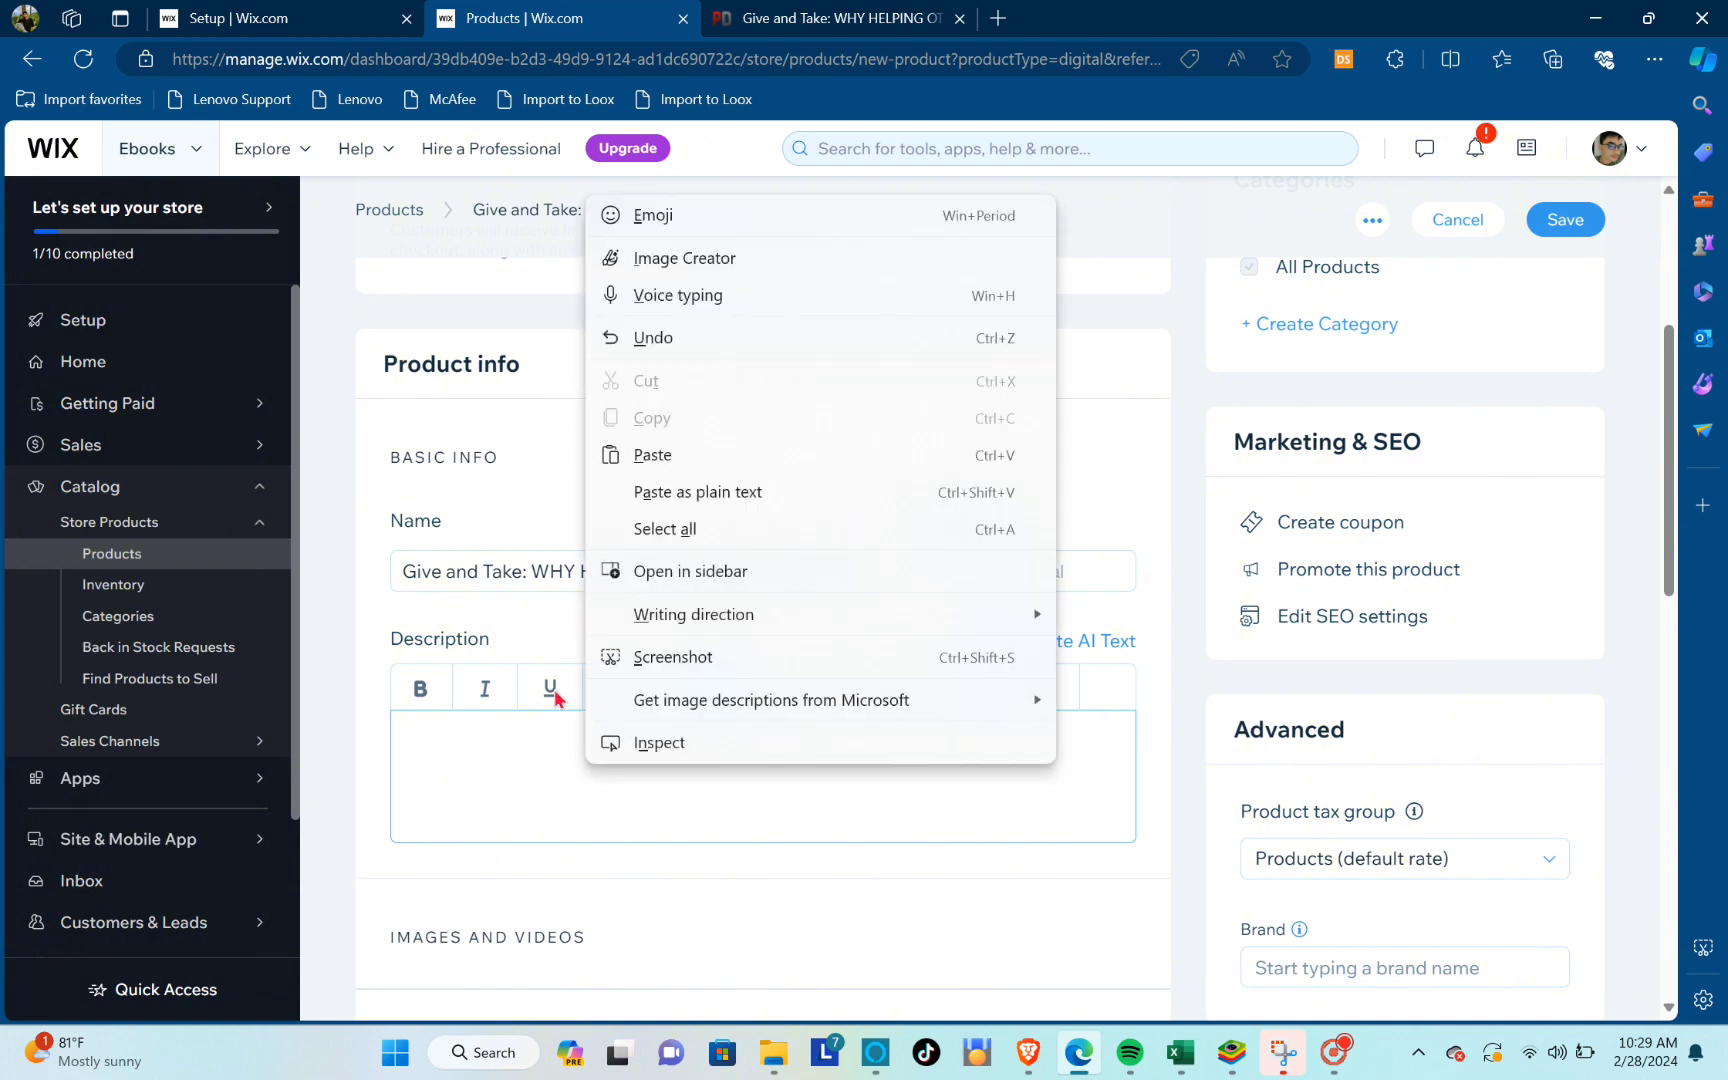
left_click(687, 453)
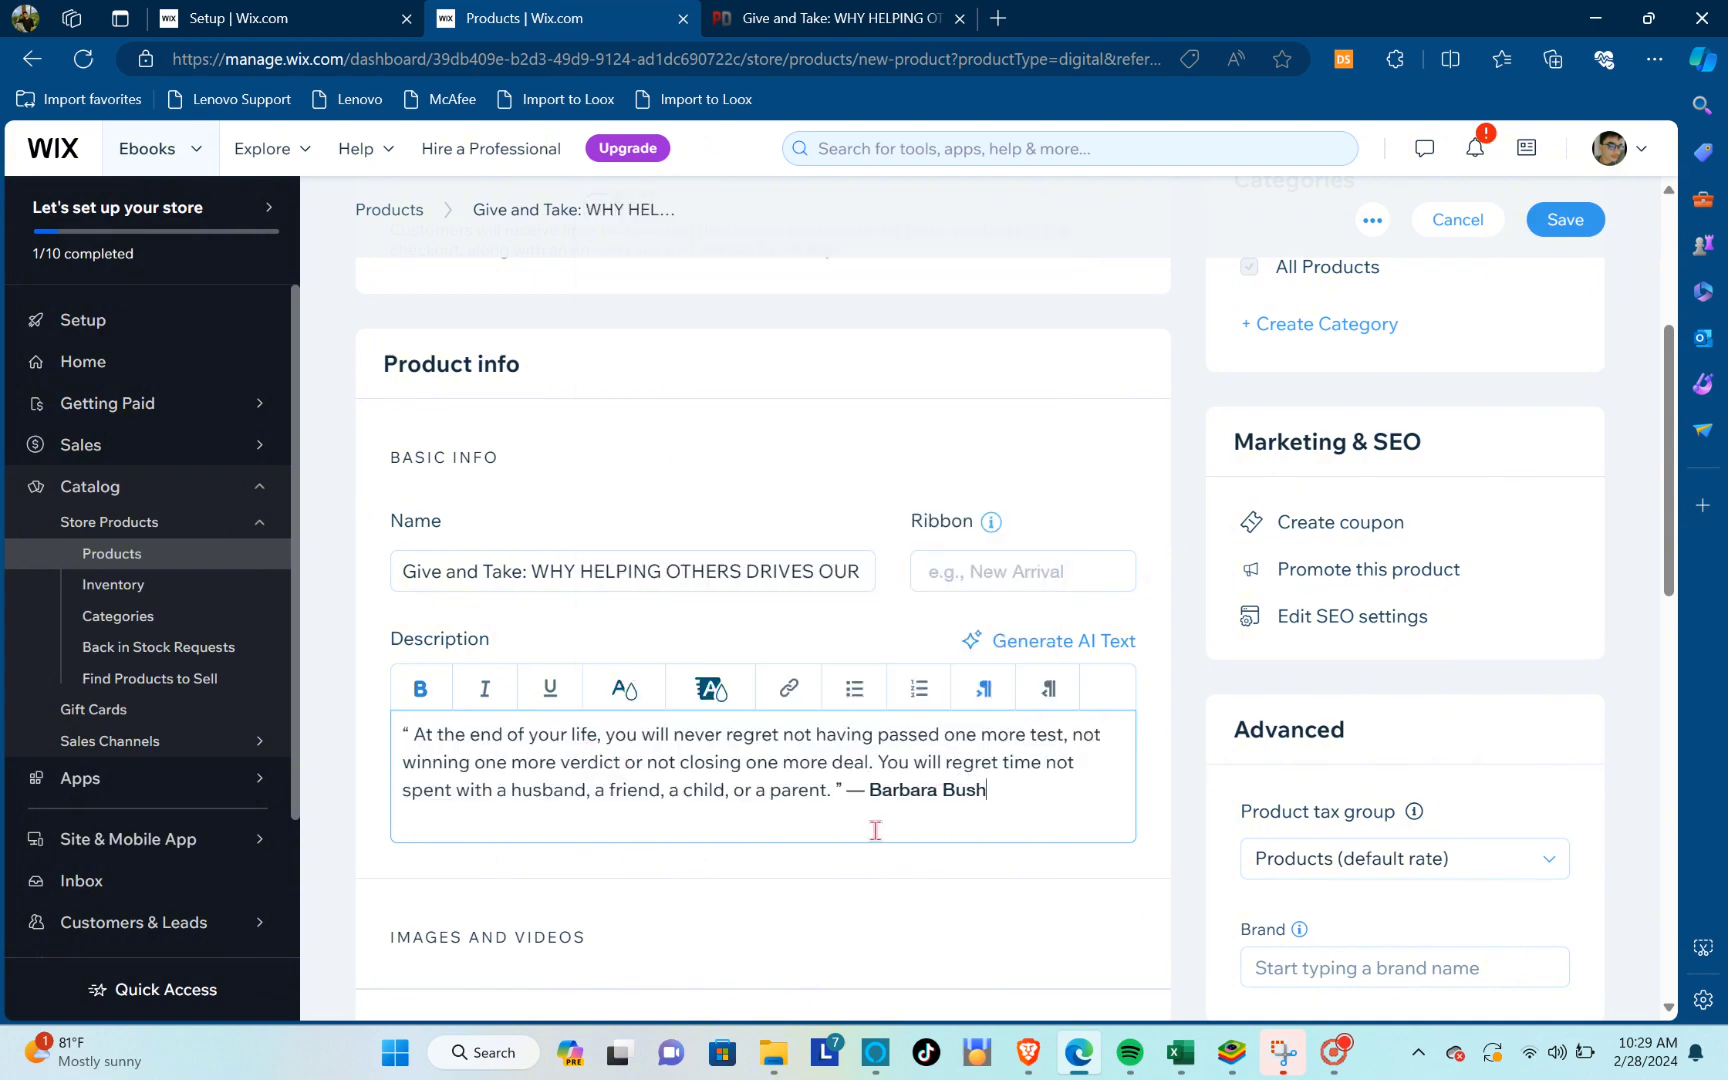
scroll(930, 750, "down", 4)
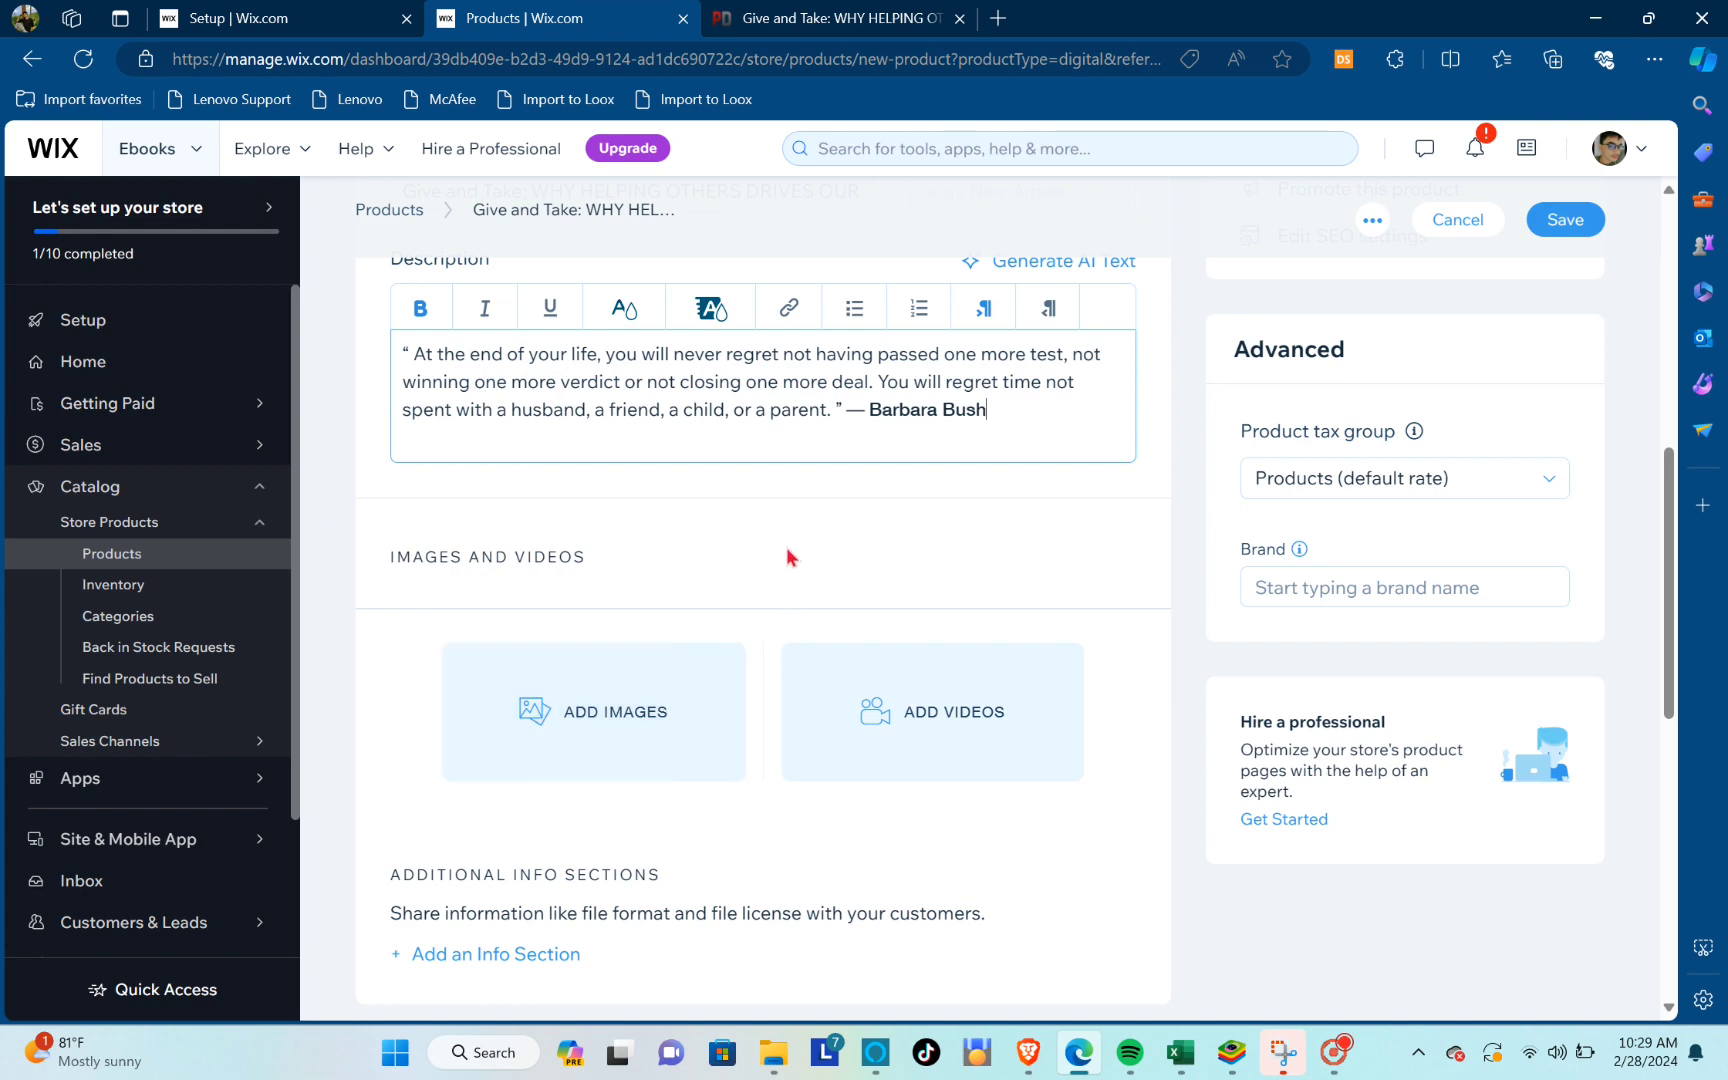
scroll(720, 577, "up", 5)
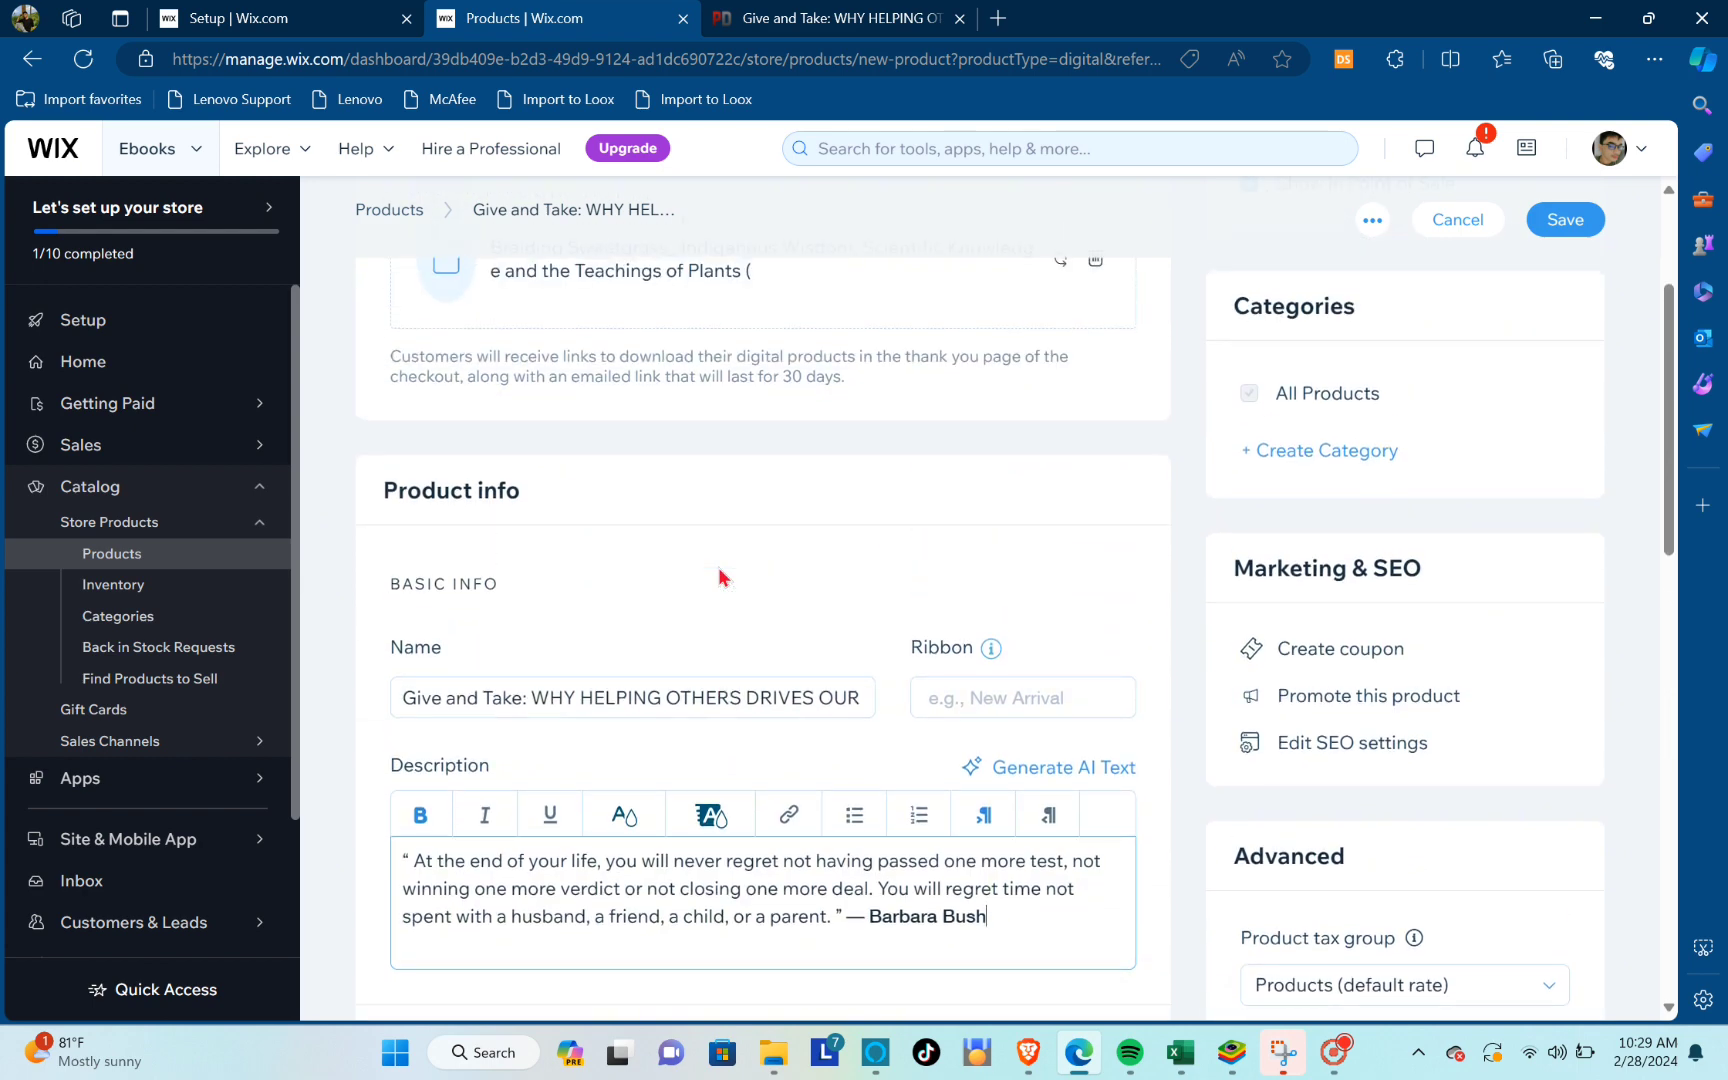
scroll(720, 577, "down", 3)
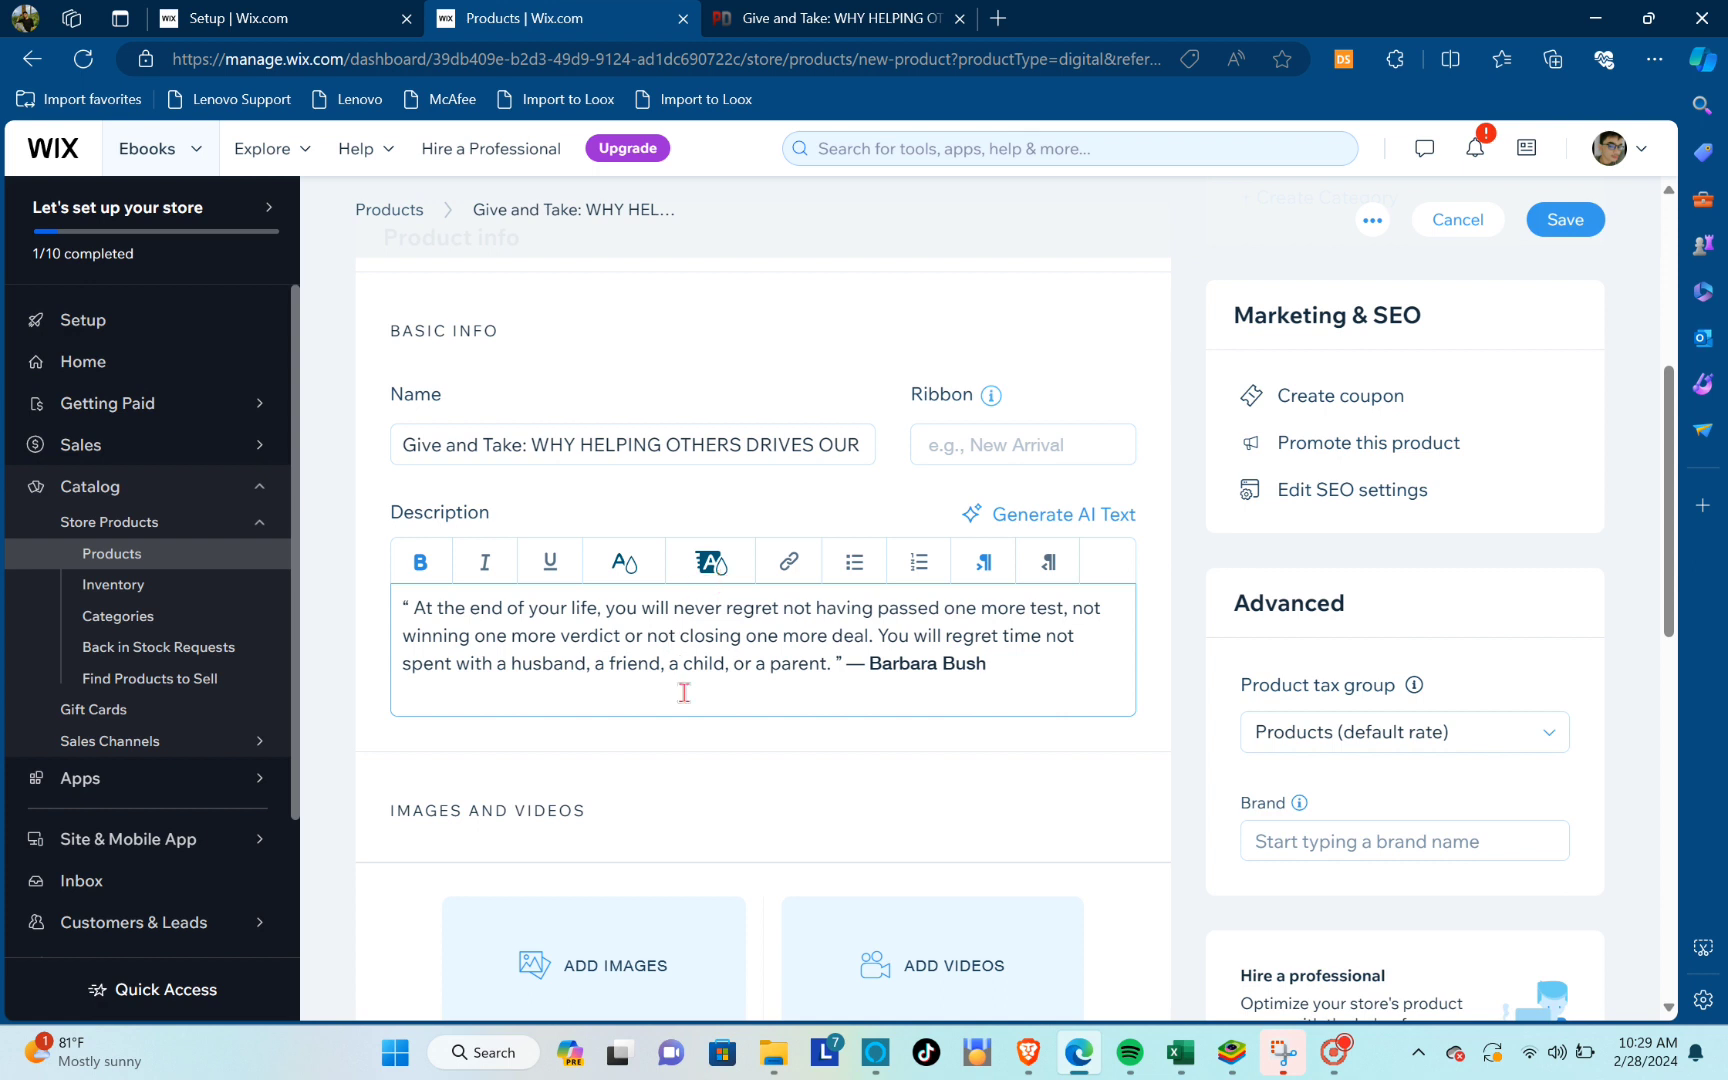
left_click(998, 448)
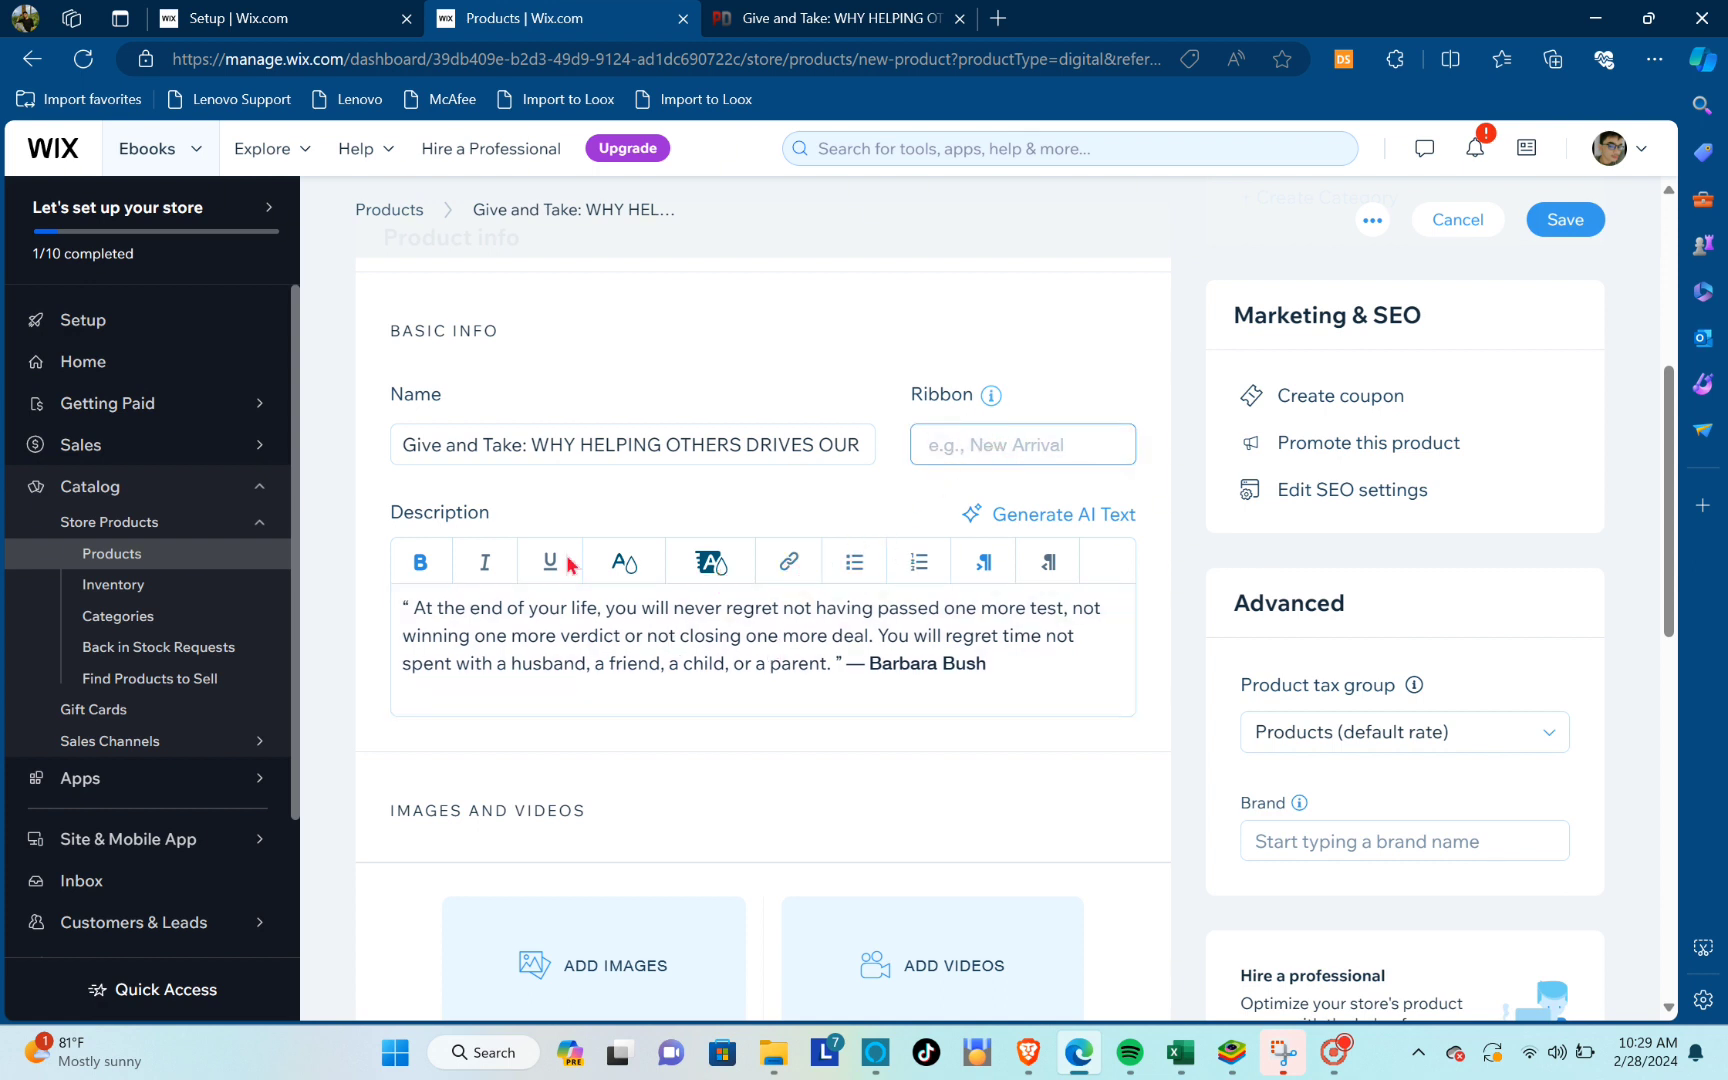
Save the "Give and Take" cover image from the PDF Drive page as a JPG in the WORK folder
scroll(658, 604, "down", 1)
scroll(658, 610, "down", 2)
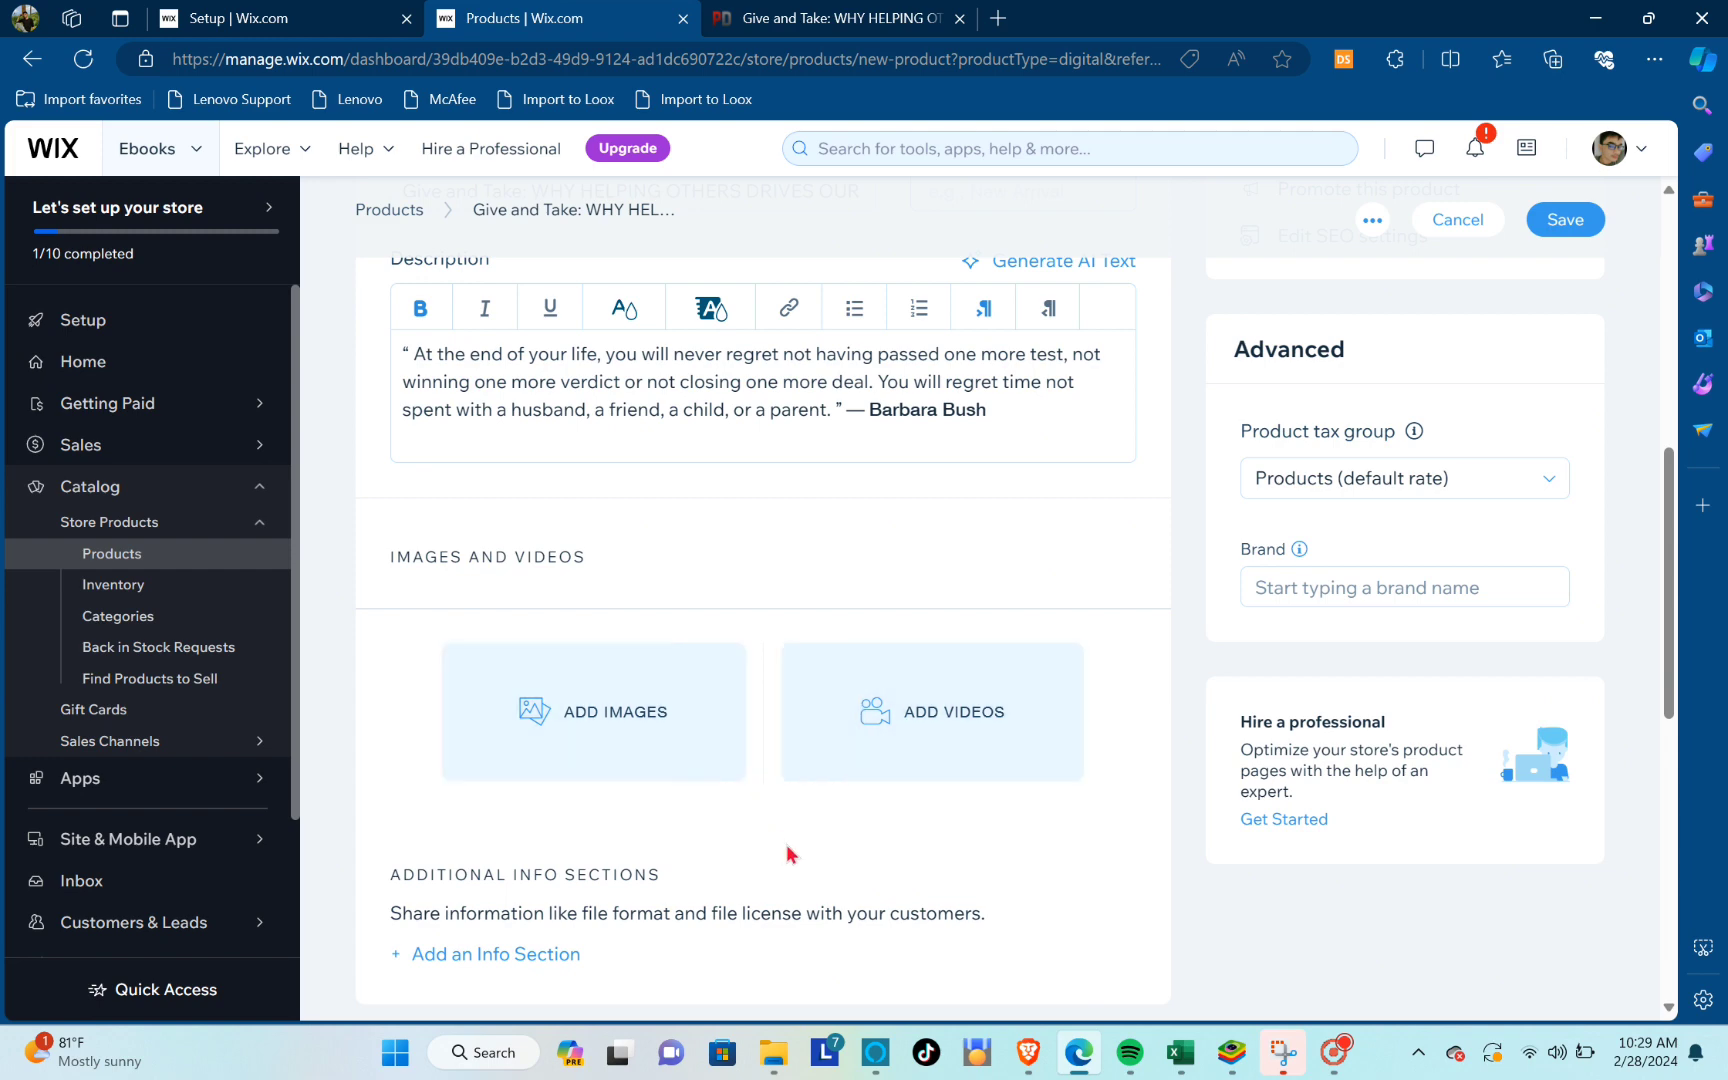
left_click(818, 14)
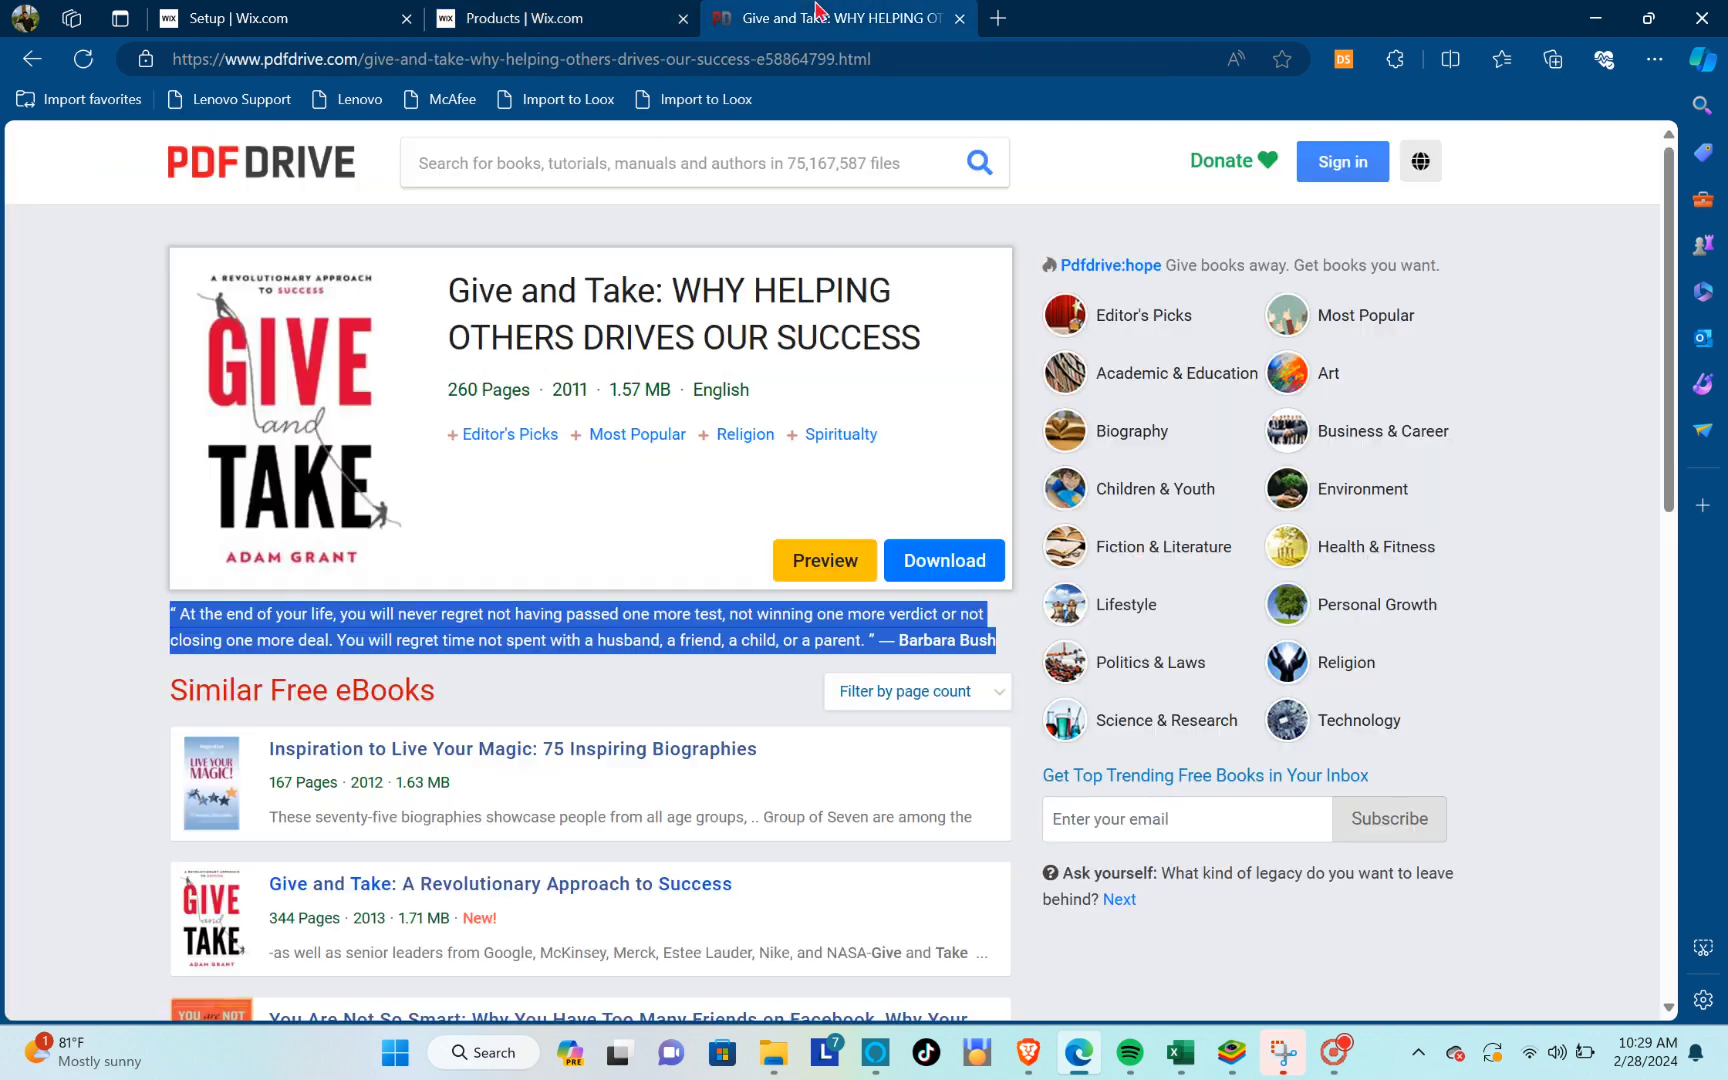
right_click(323, 332)
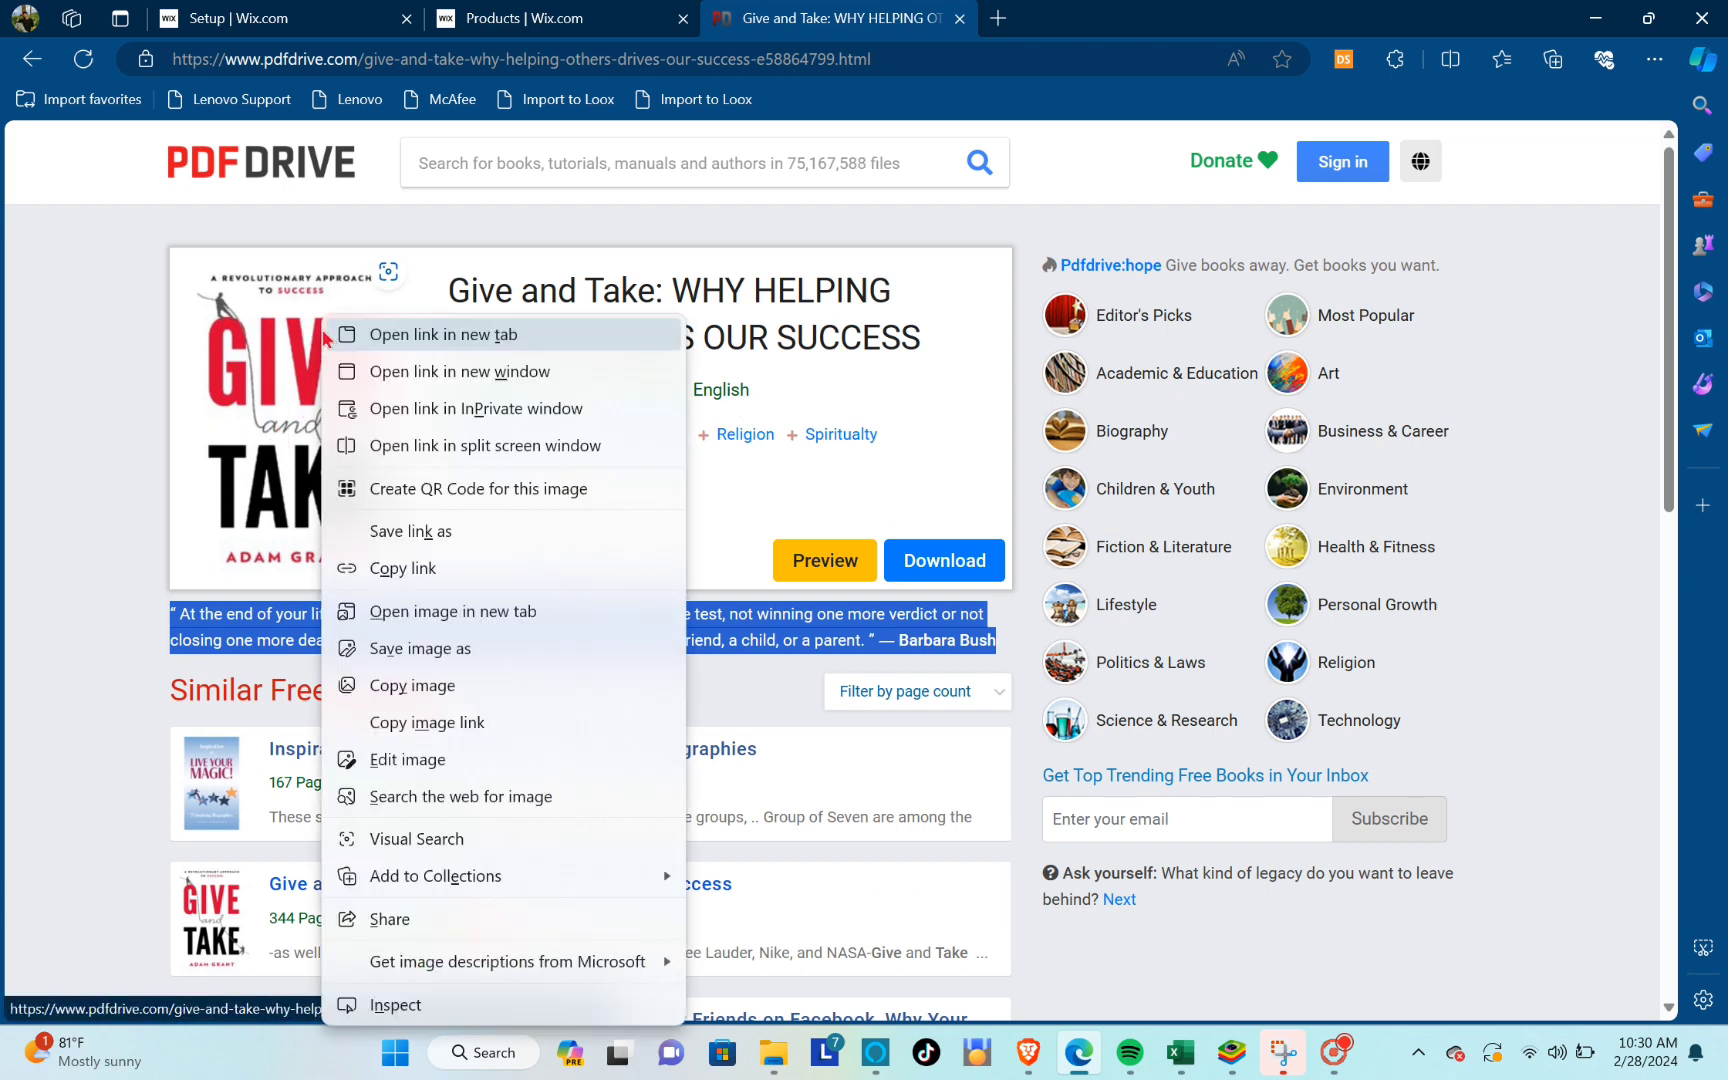
left_click(440, 652)
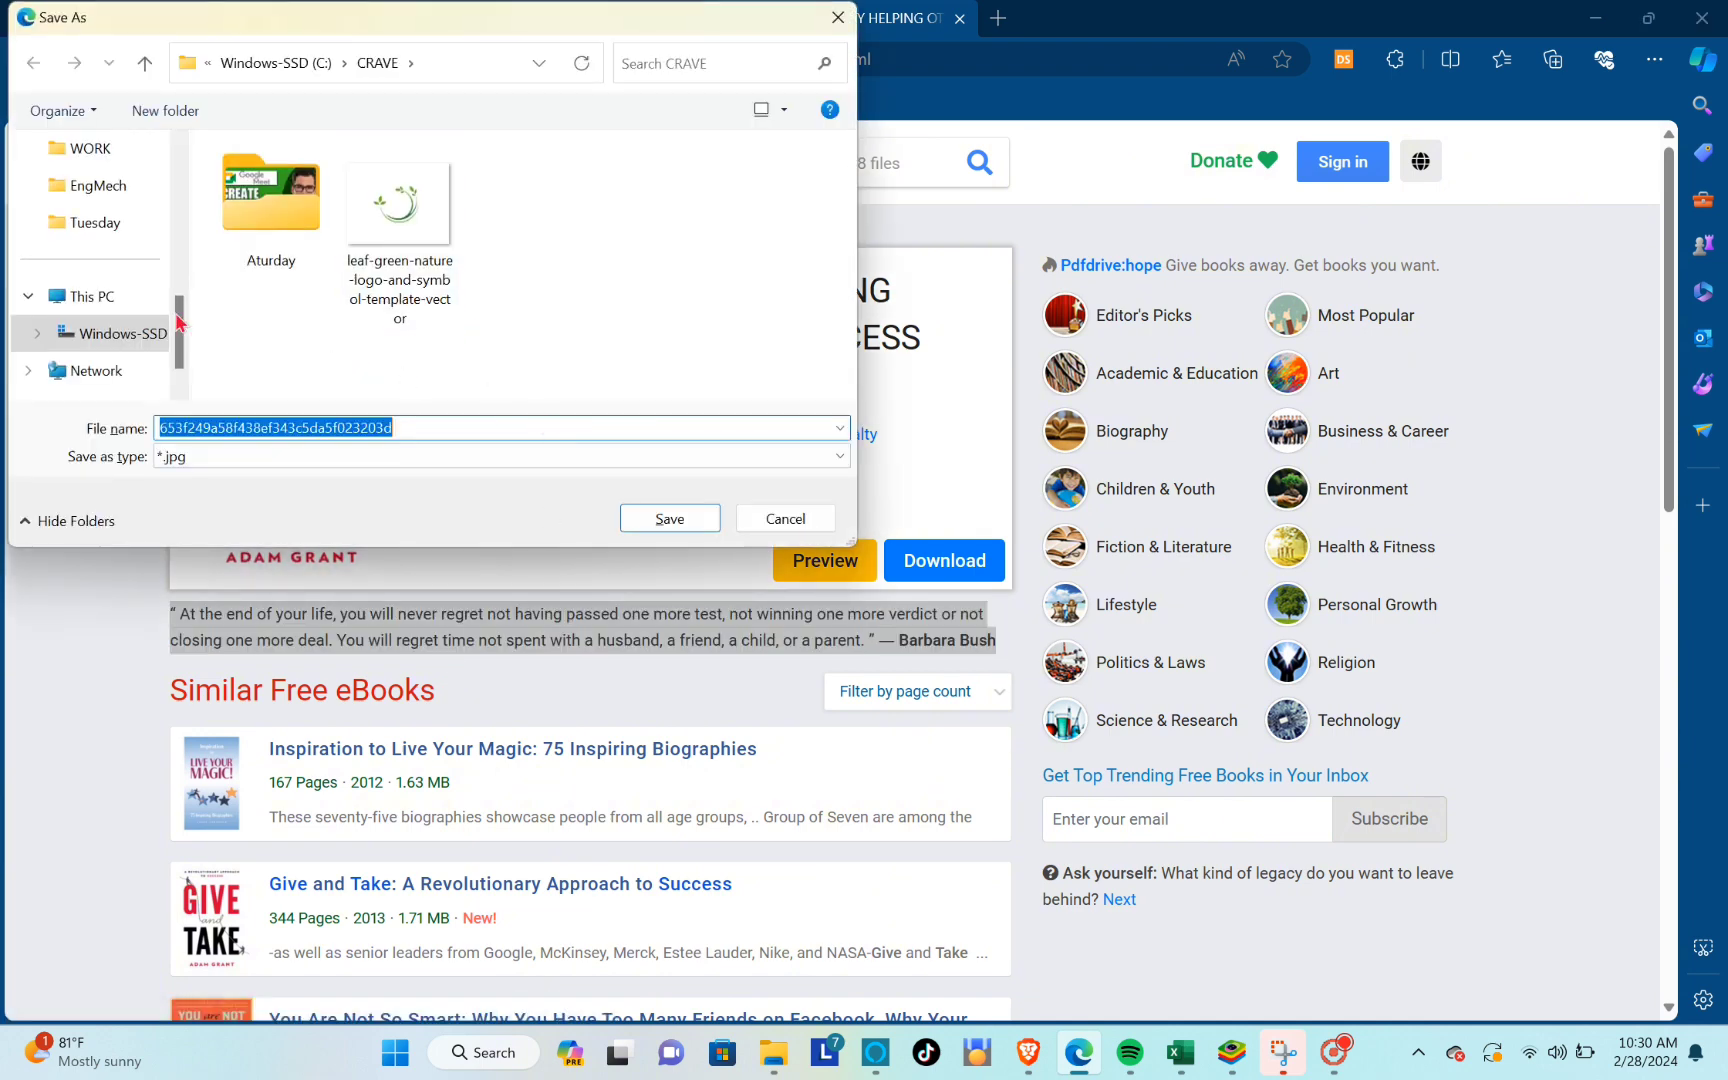
left_click(100, 148)
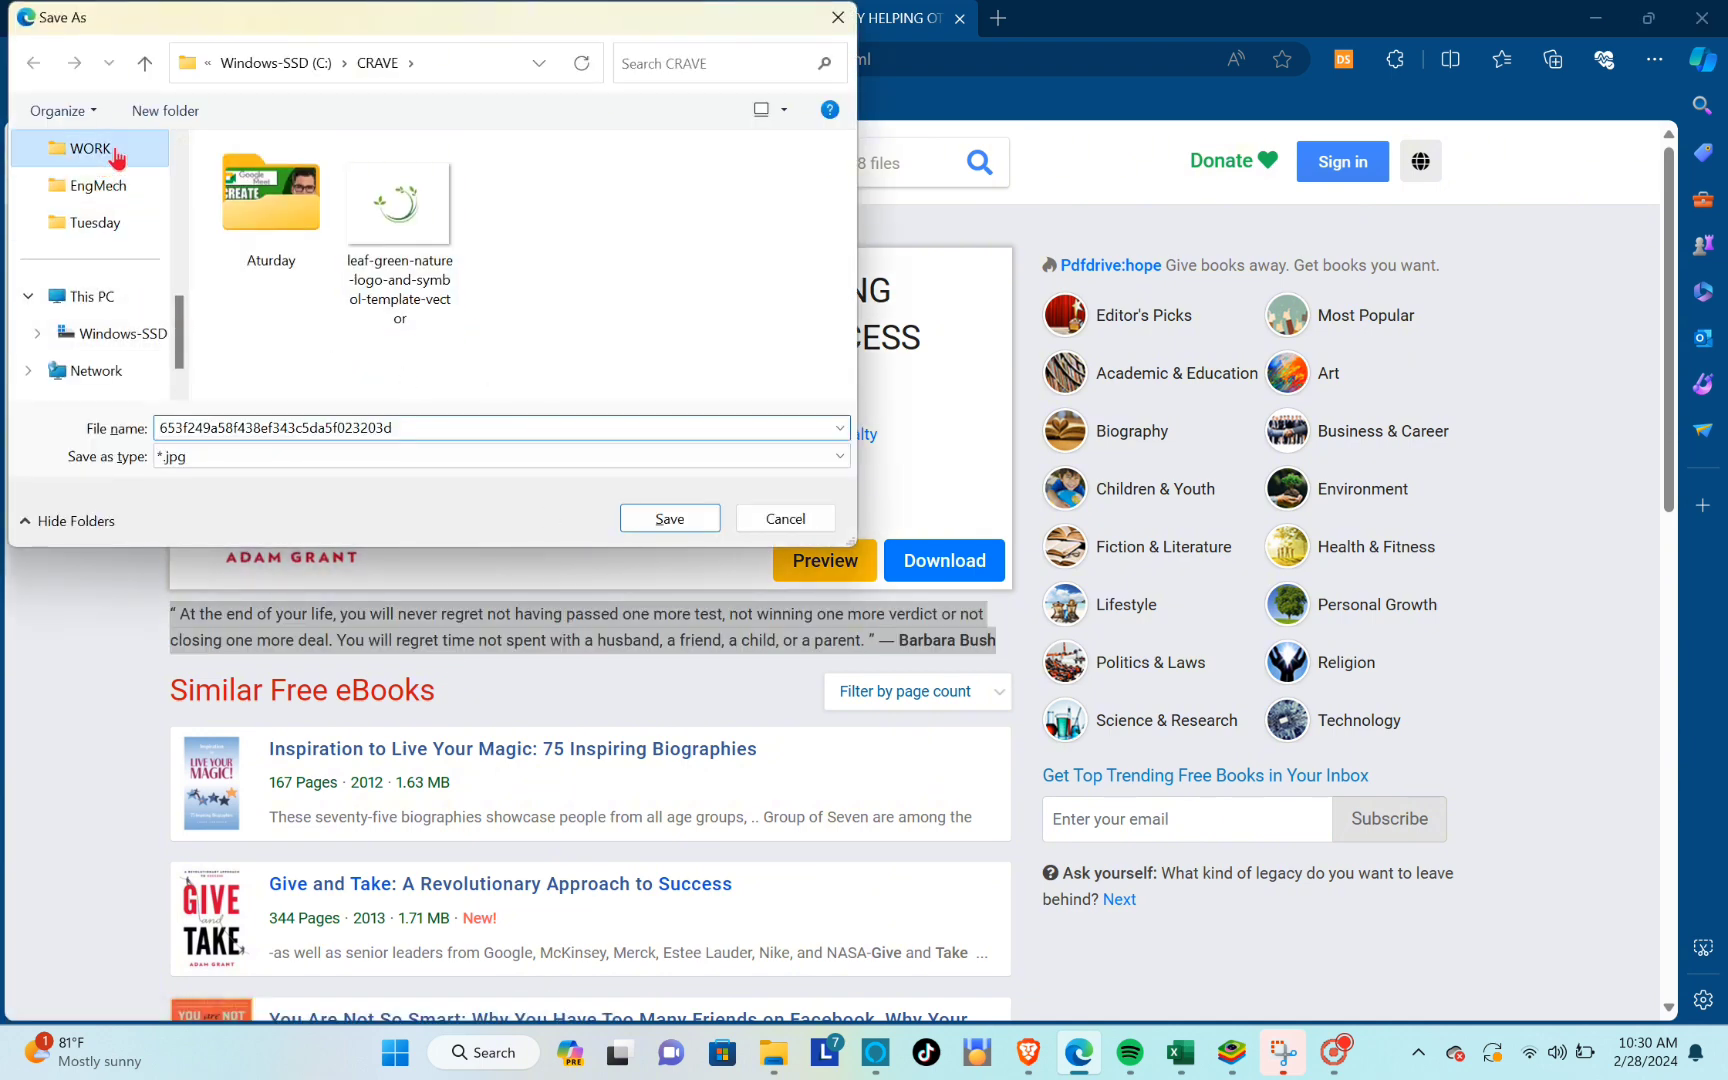
left_click(666, 518)
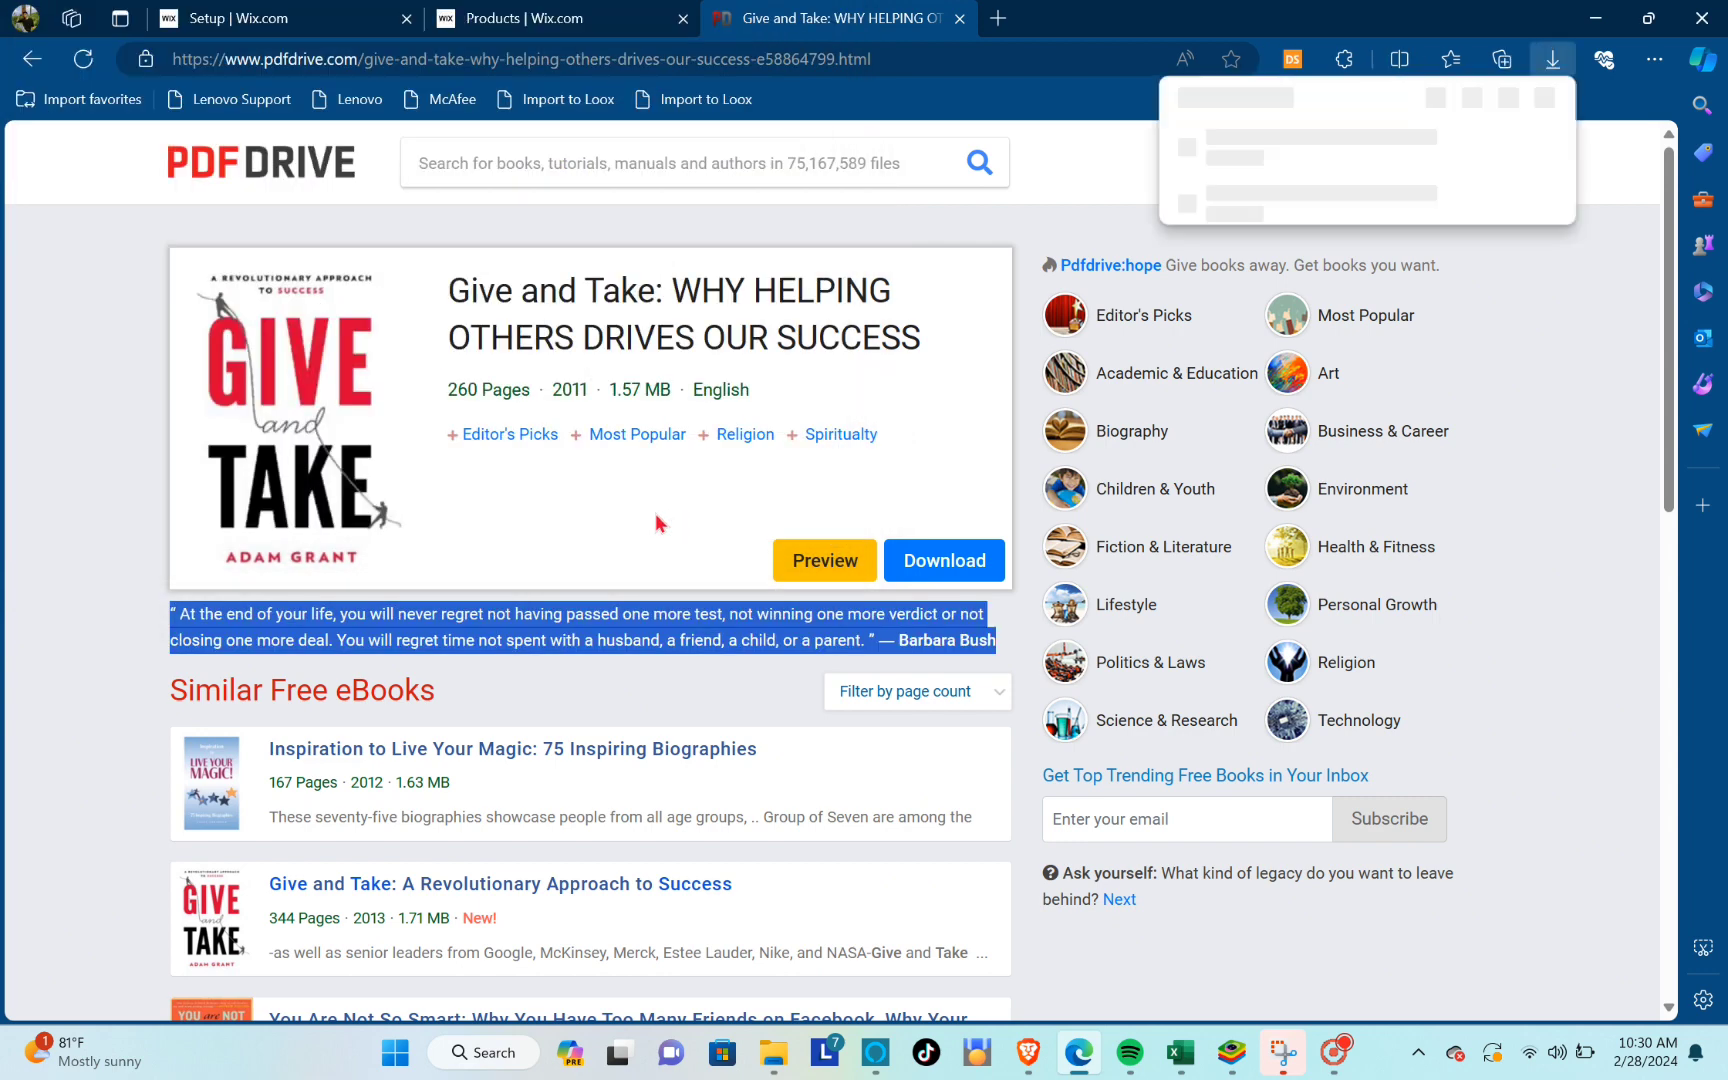
Return to the Wix product and start uploading a product image from the computer
left_click(594, 14)
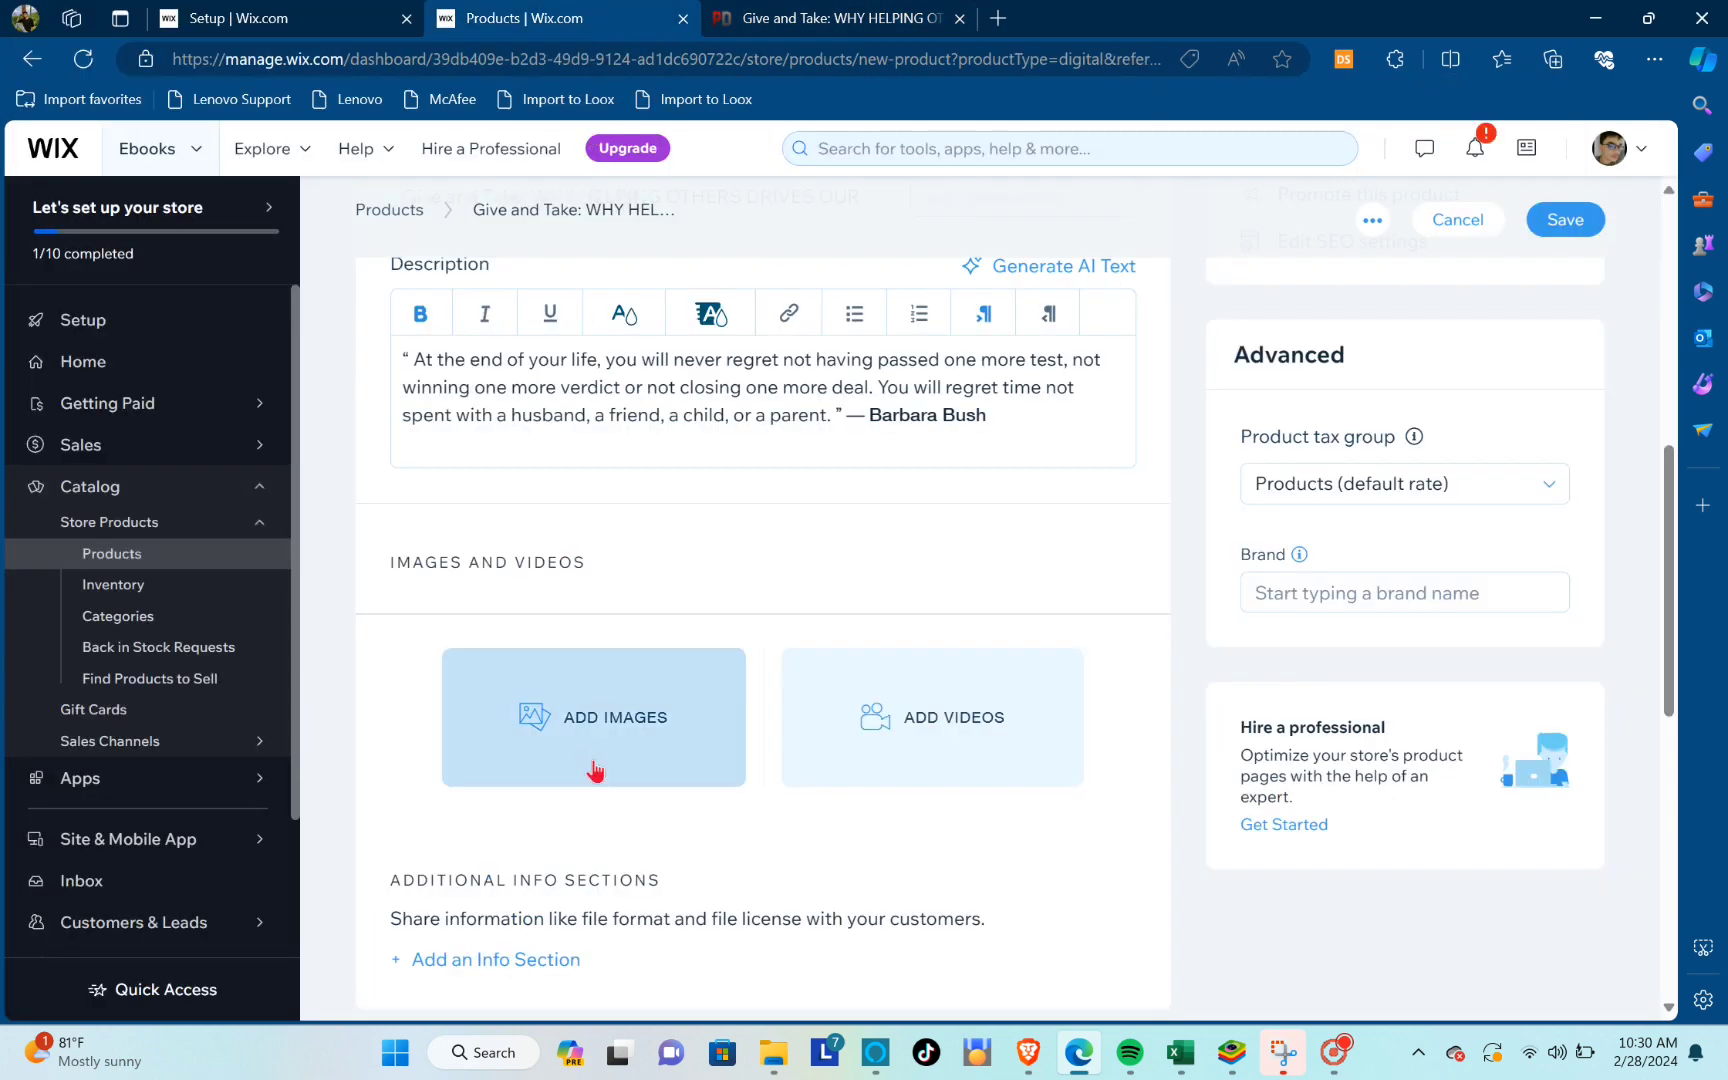
left_click(629, 694)
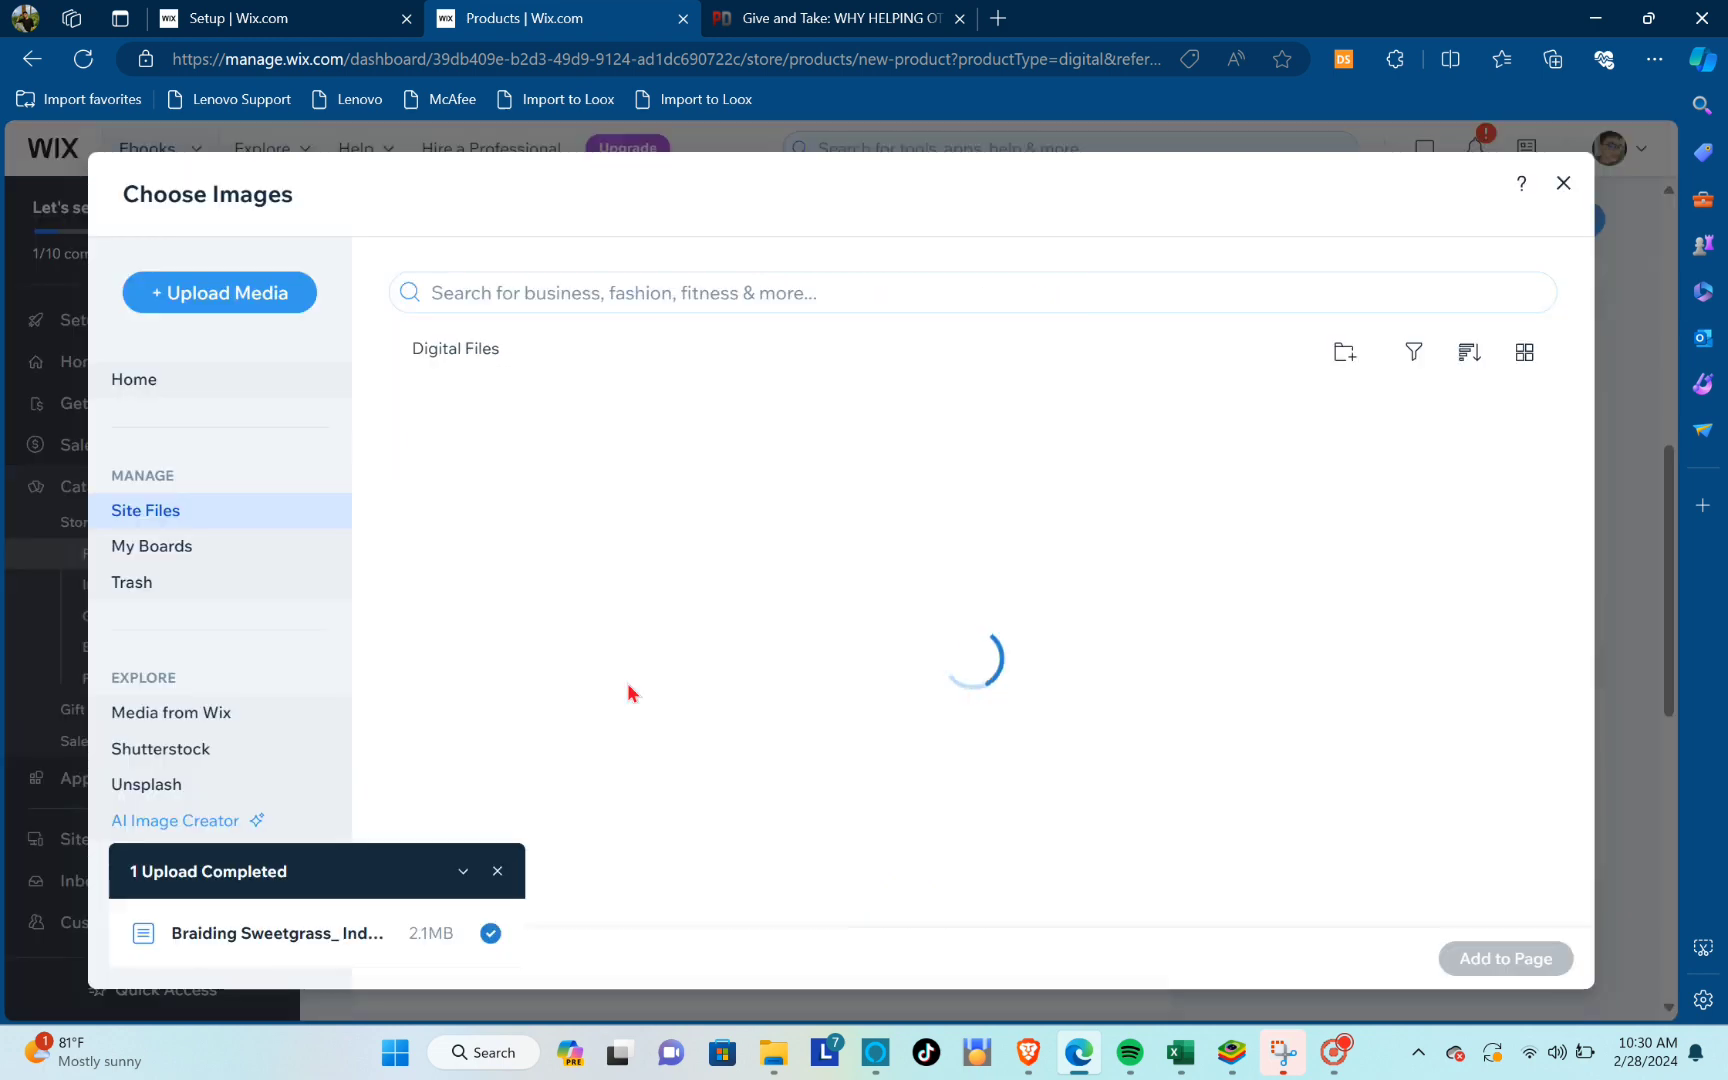
left_click(229, 300)
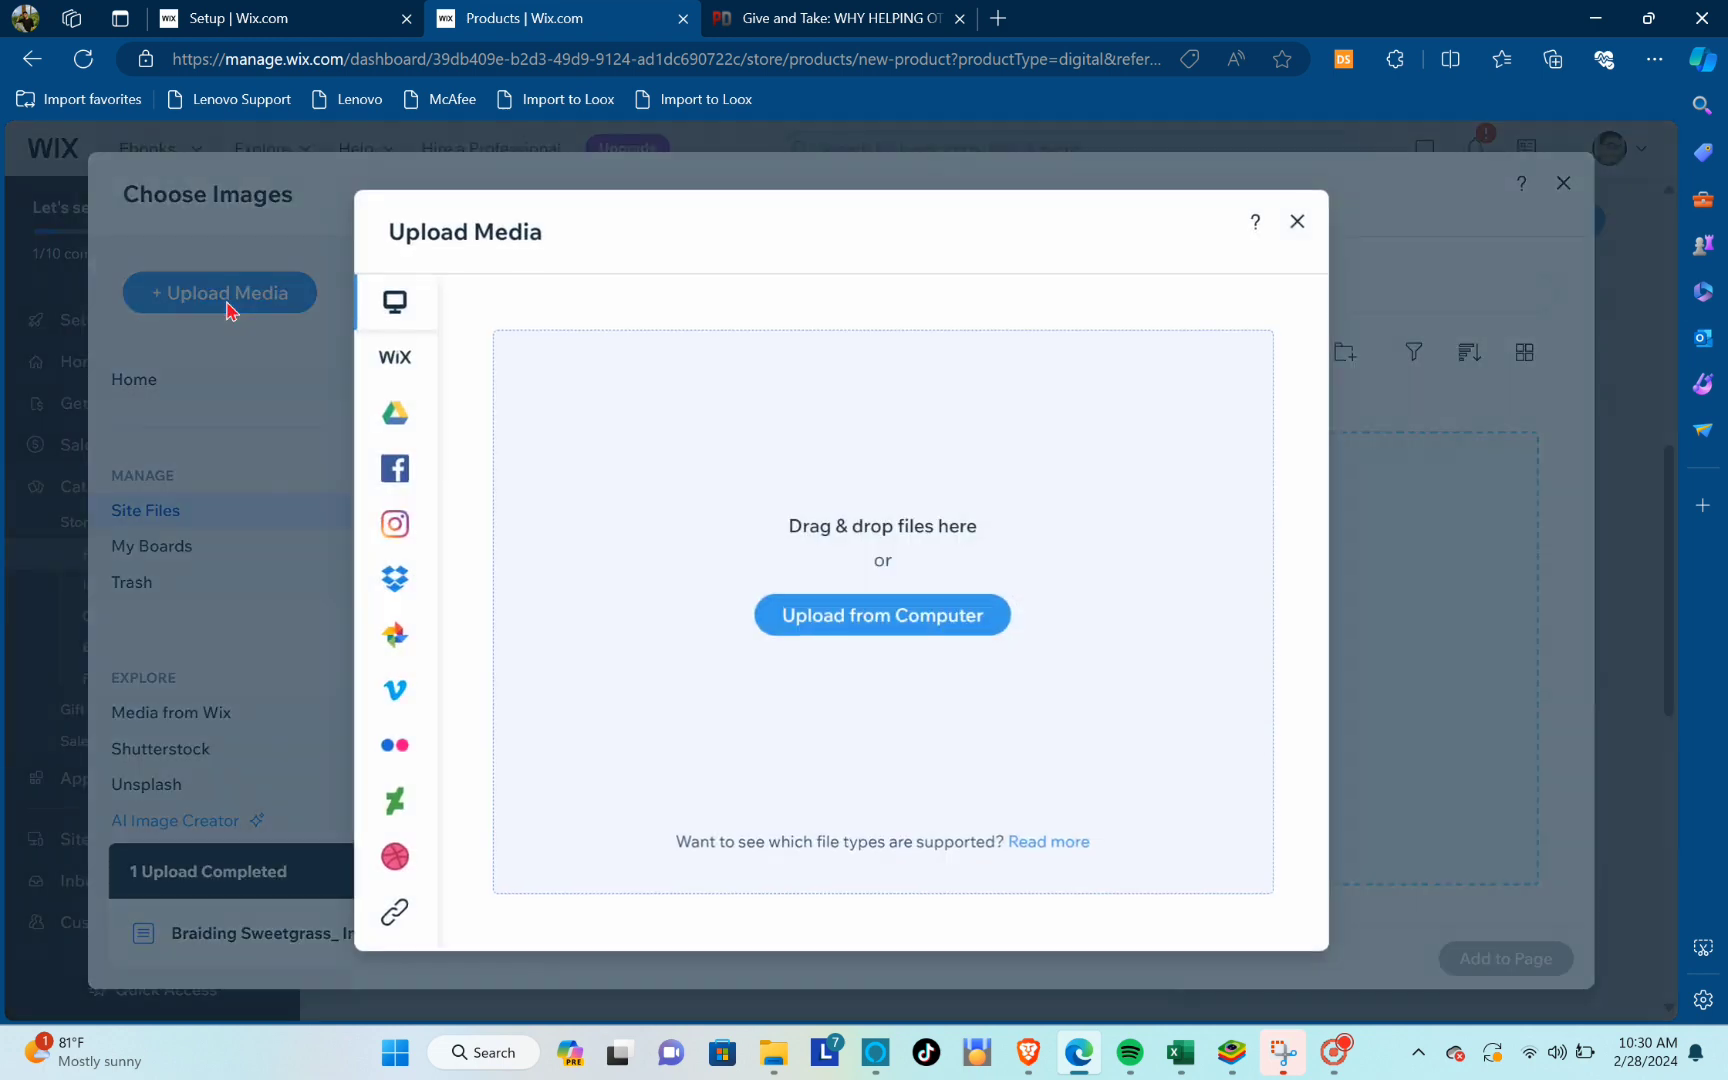
left_click(865, 620)
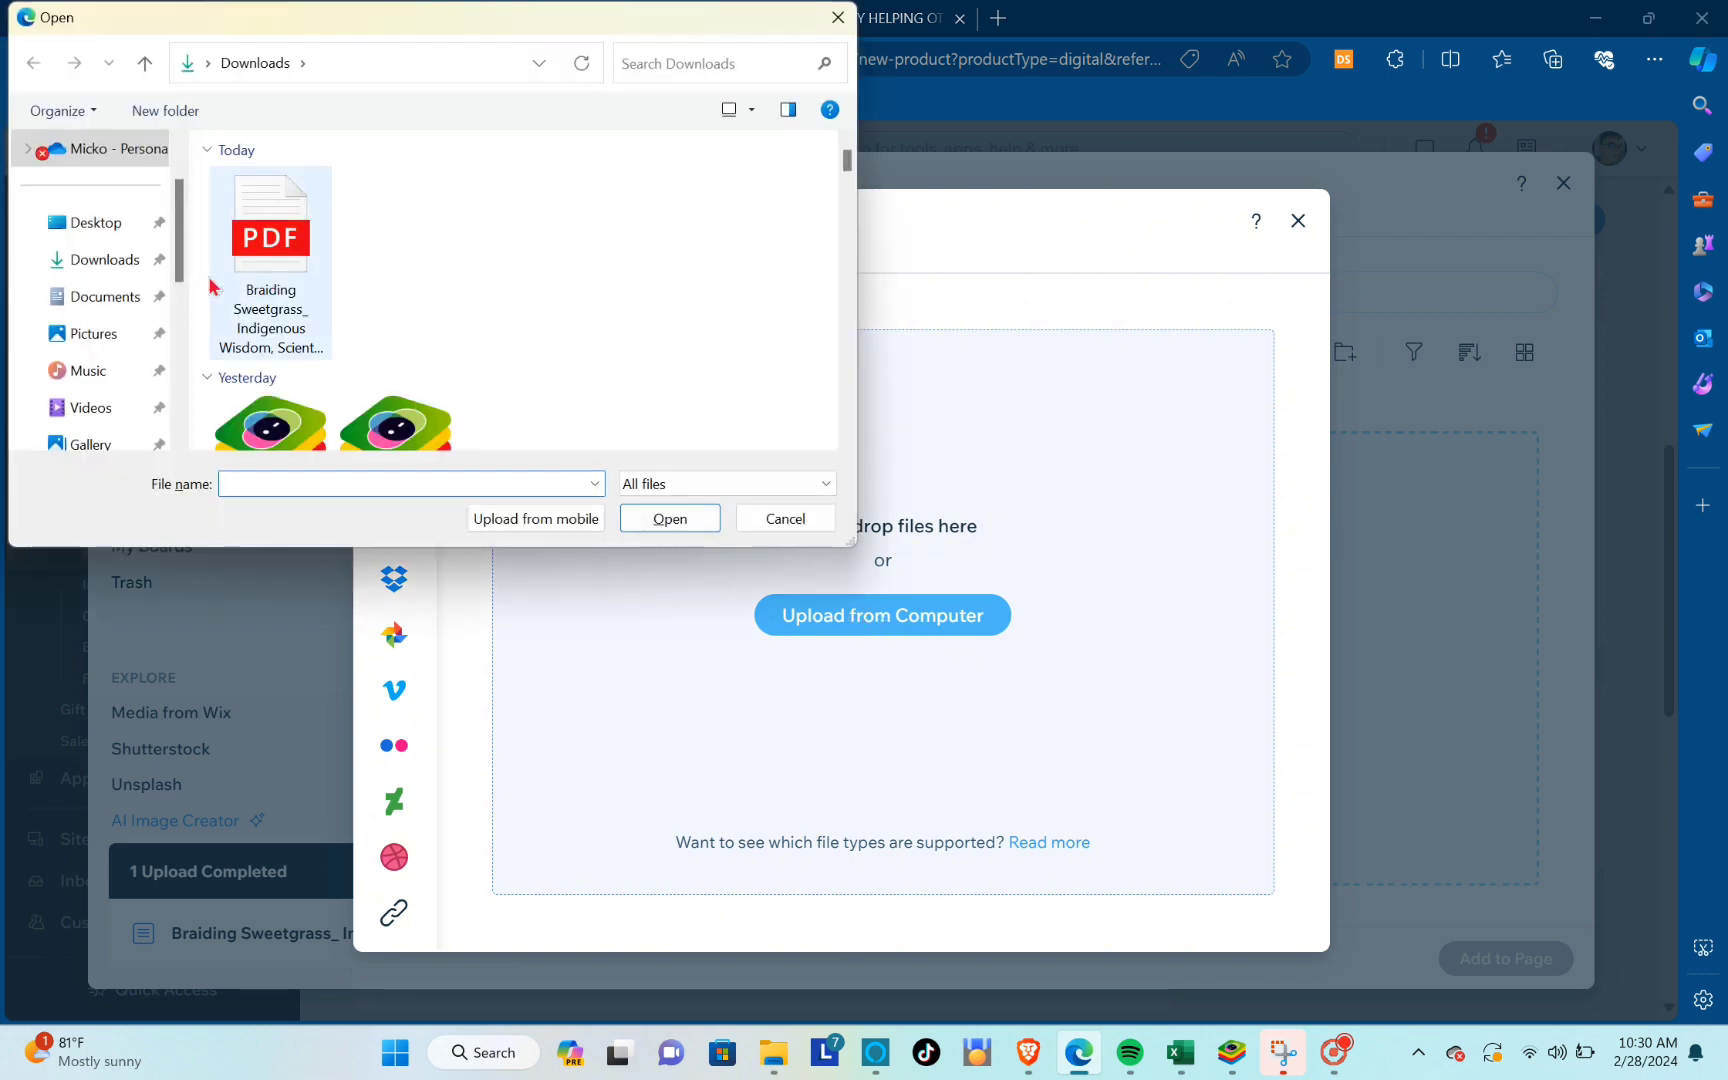
Find the saved "Give and Take" cover image in the WORK folder and upload it to the site files
scroll(85, 265, "up", 1)
scroll(85, 265, "down", 4)
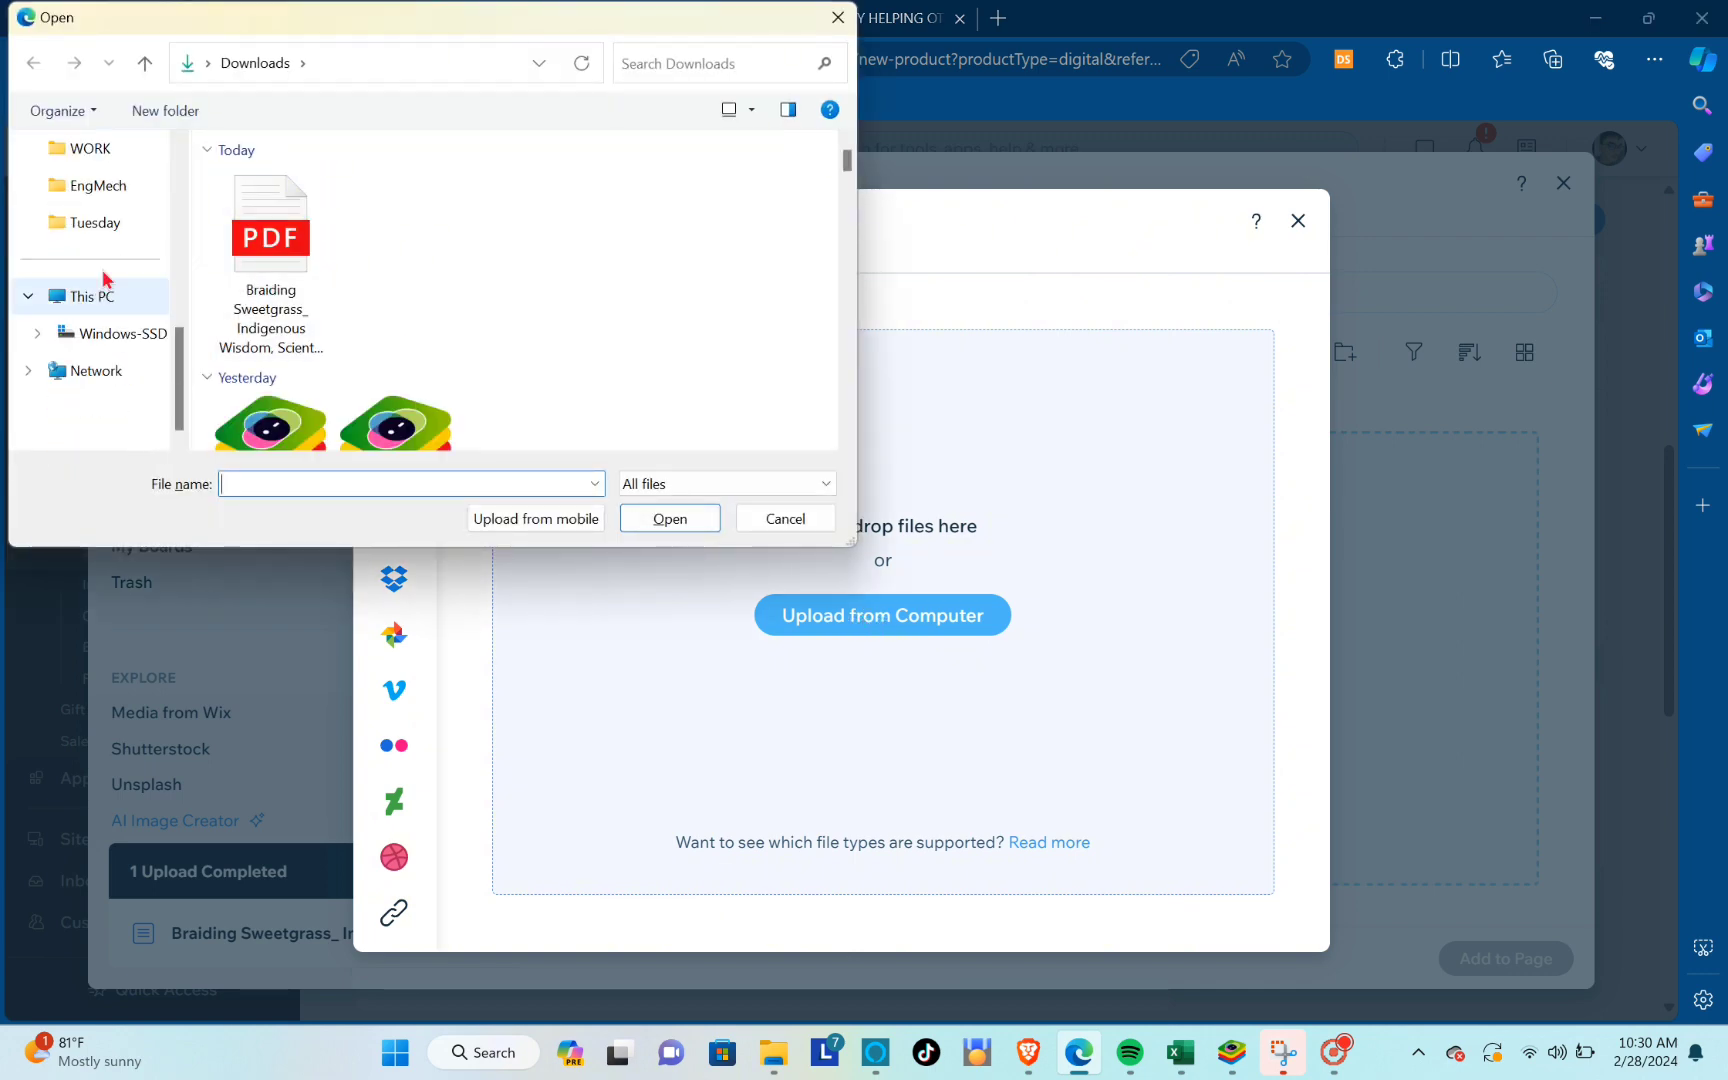
left_click(112, 150)
scroll(444, 262, "down", 4)
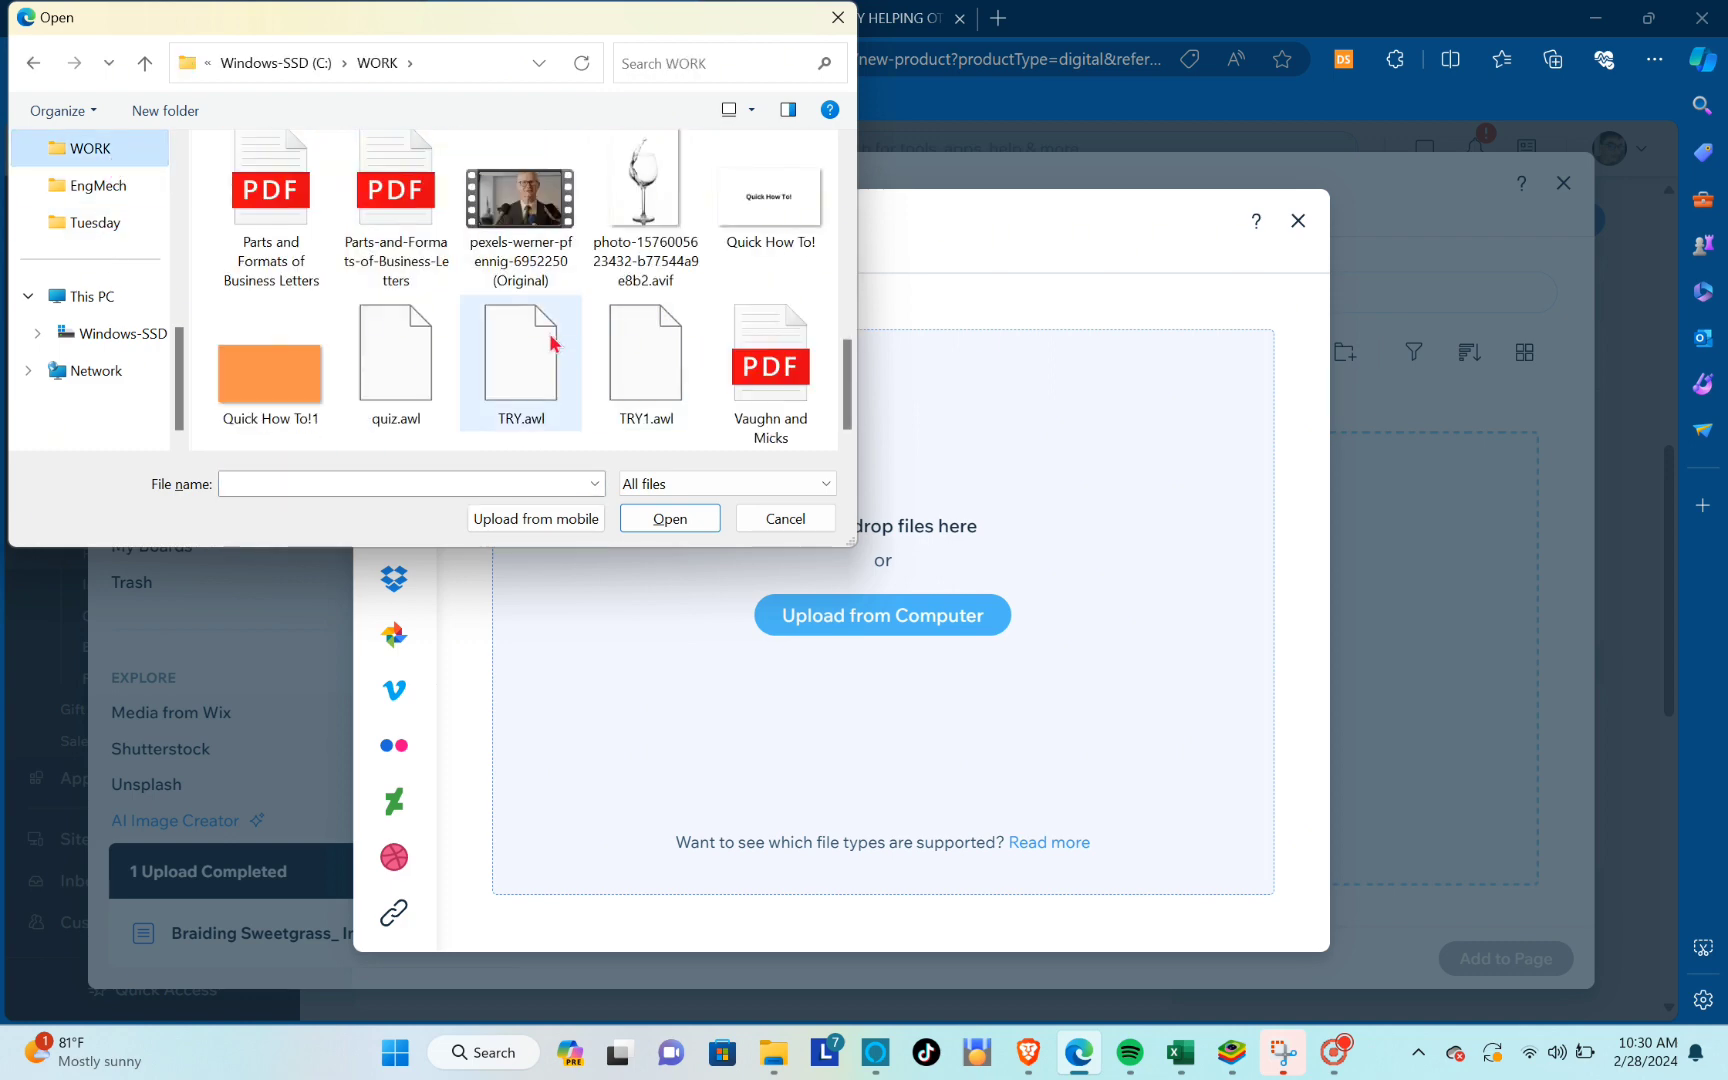
scroll(548, 340, "up", 1)
scroll(547, 340, "down", 2)
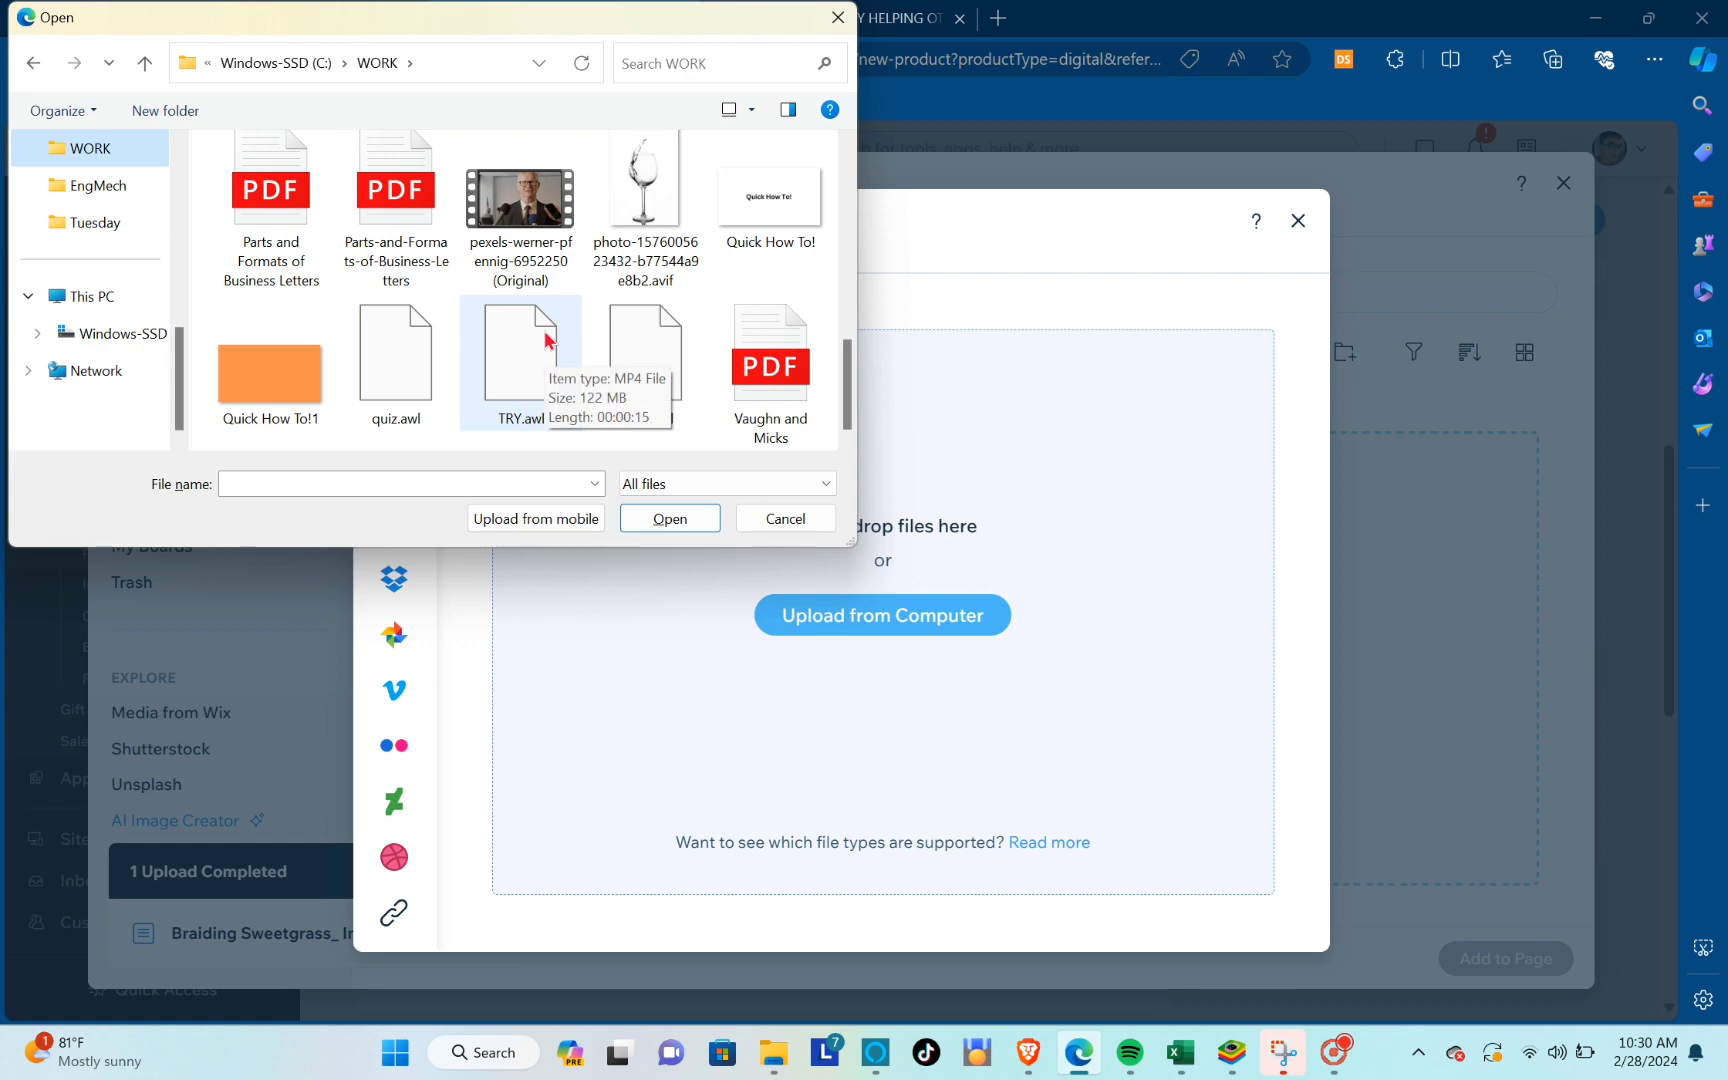
scroll(547, 340, "up", 1)
scroll(548, 340, "up", 1)
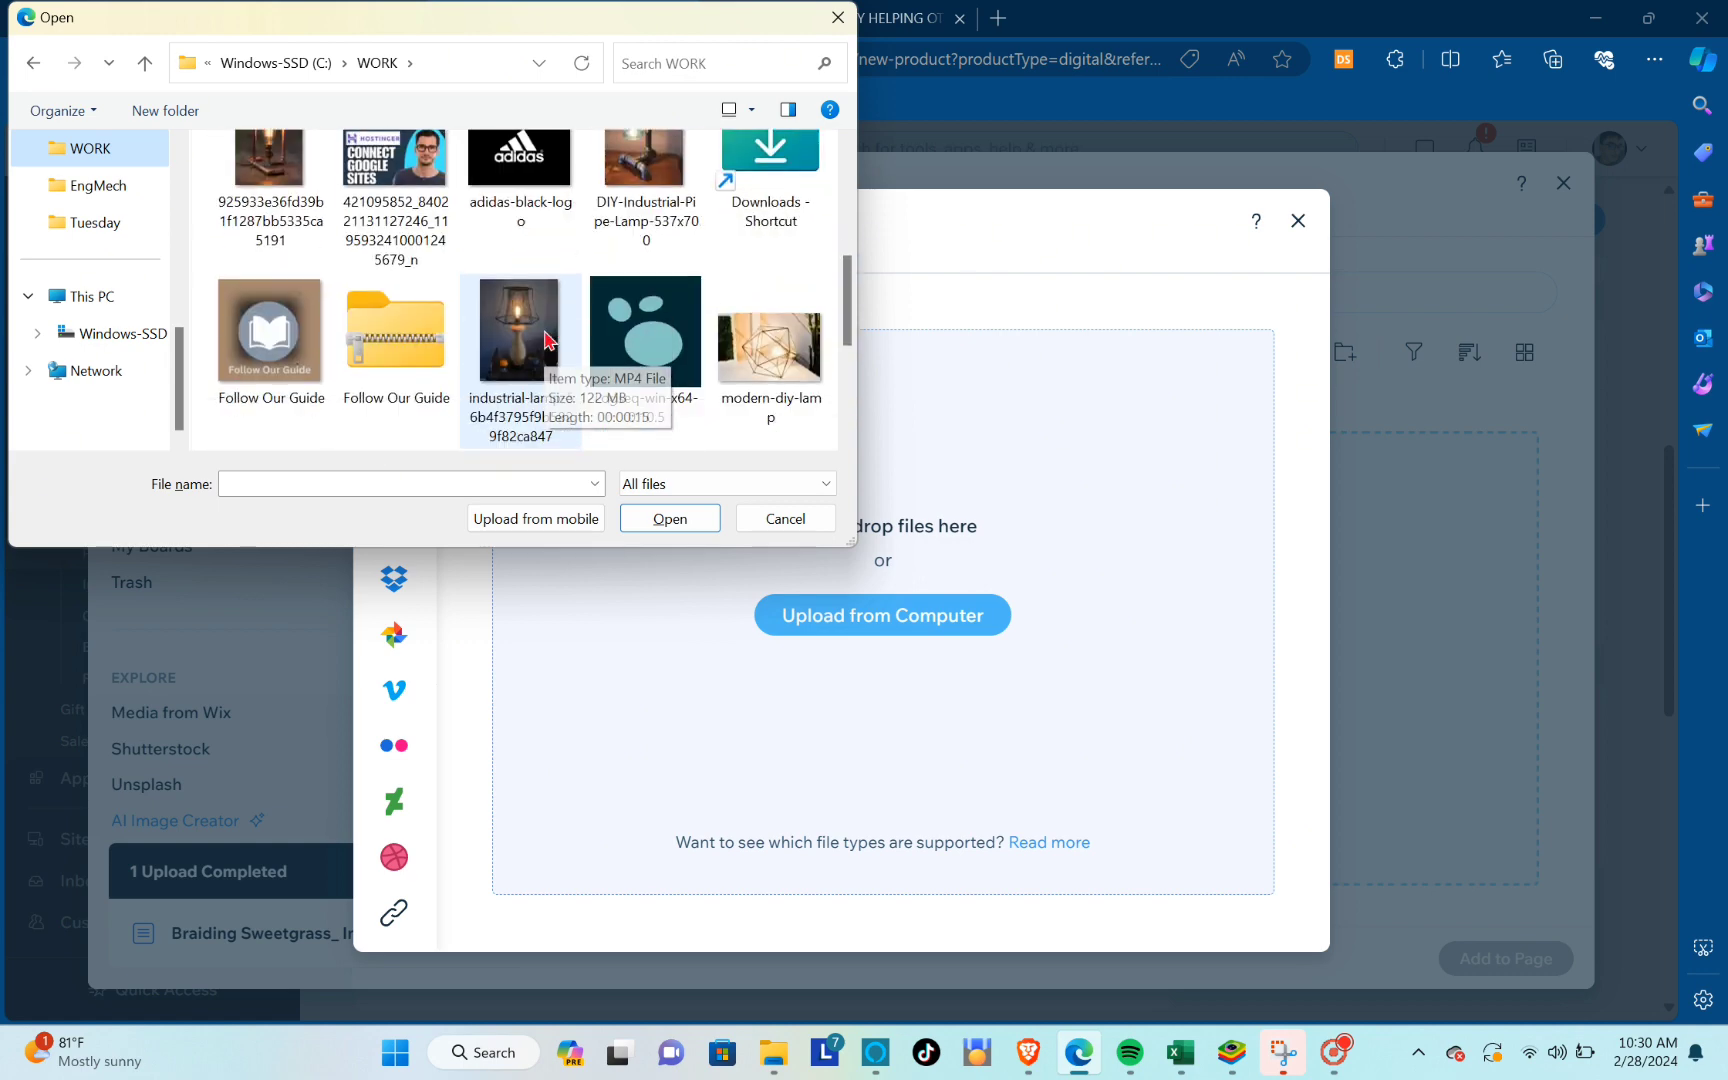
scroll(680, 350, "up", 2)
left_click(768, 335)
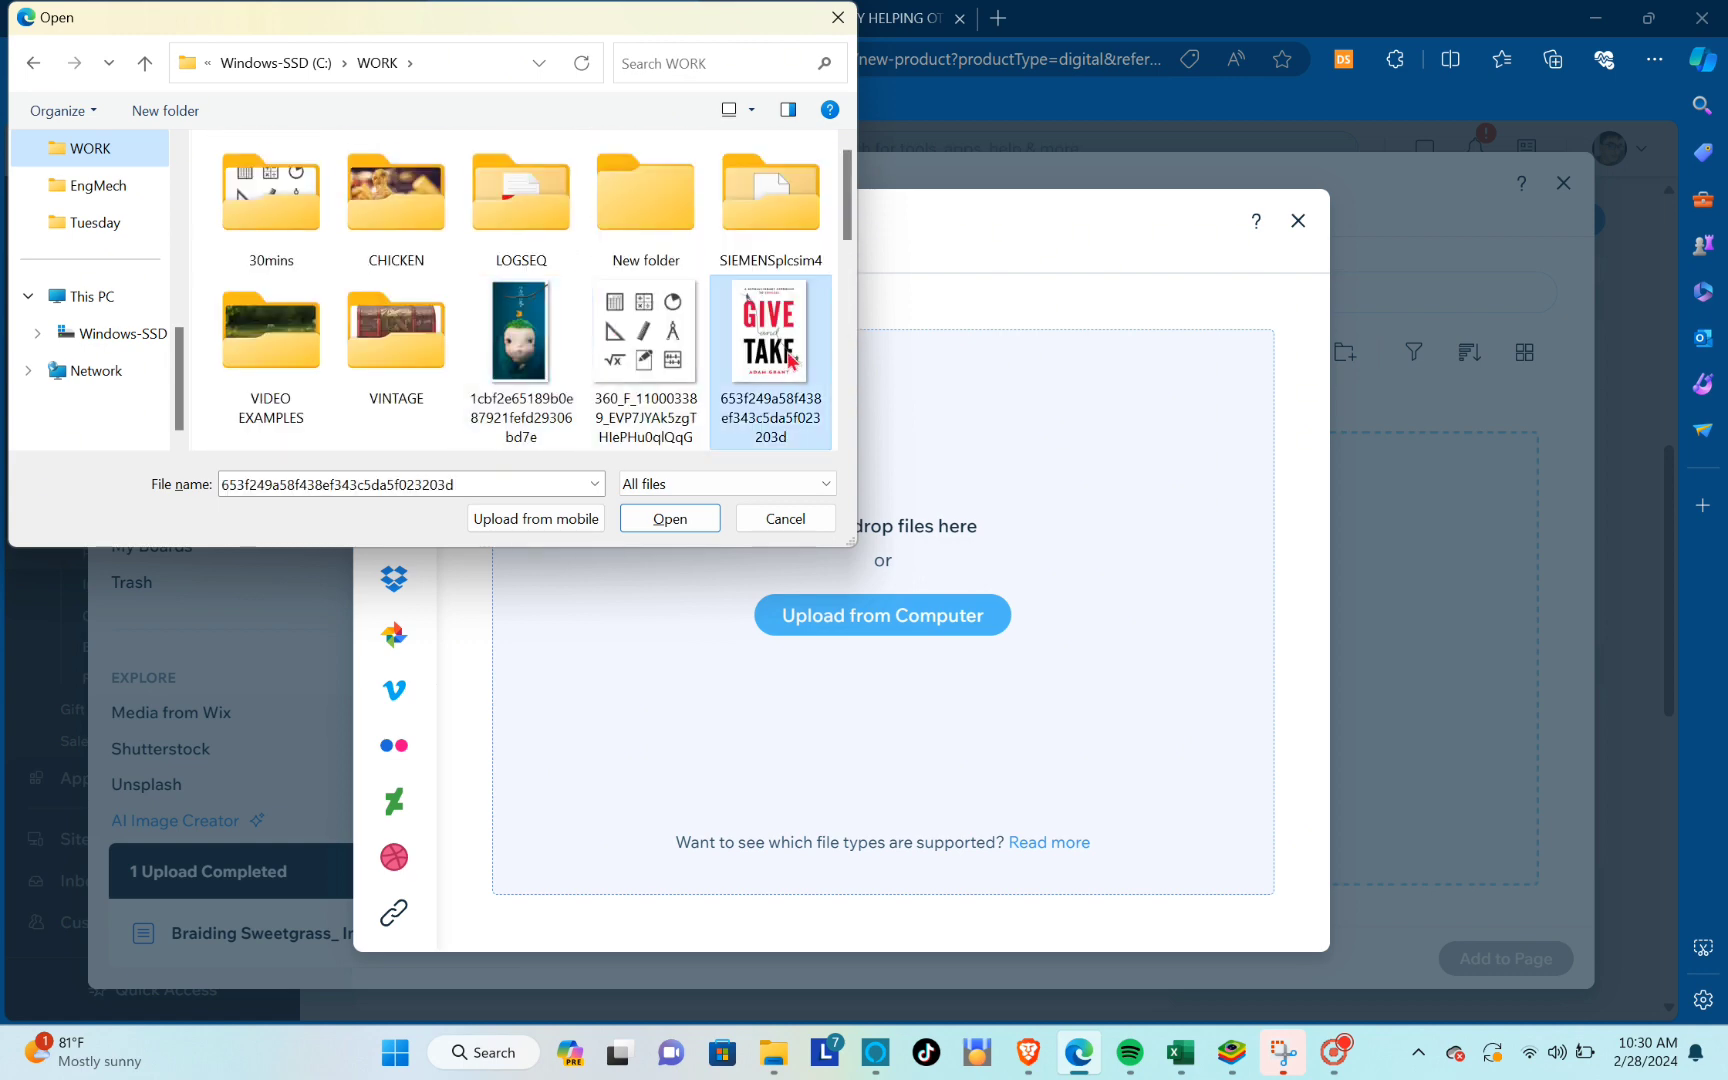
left_click(669, 519)
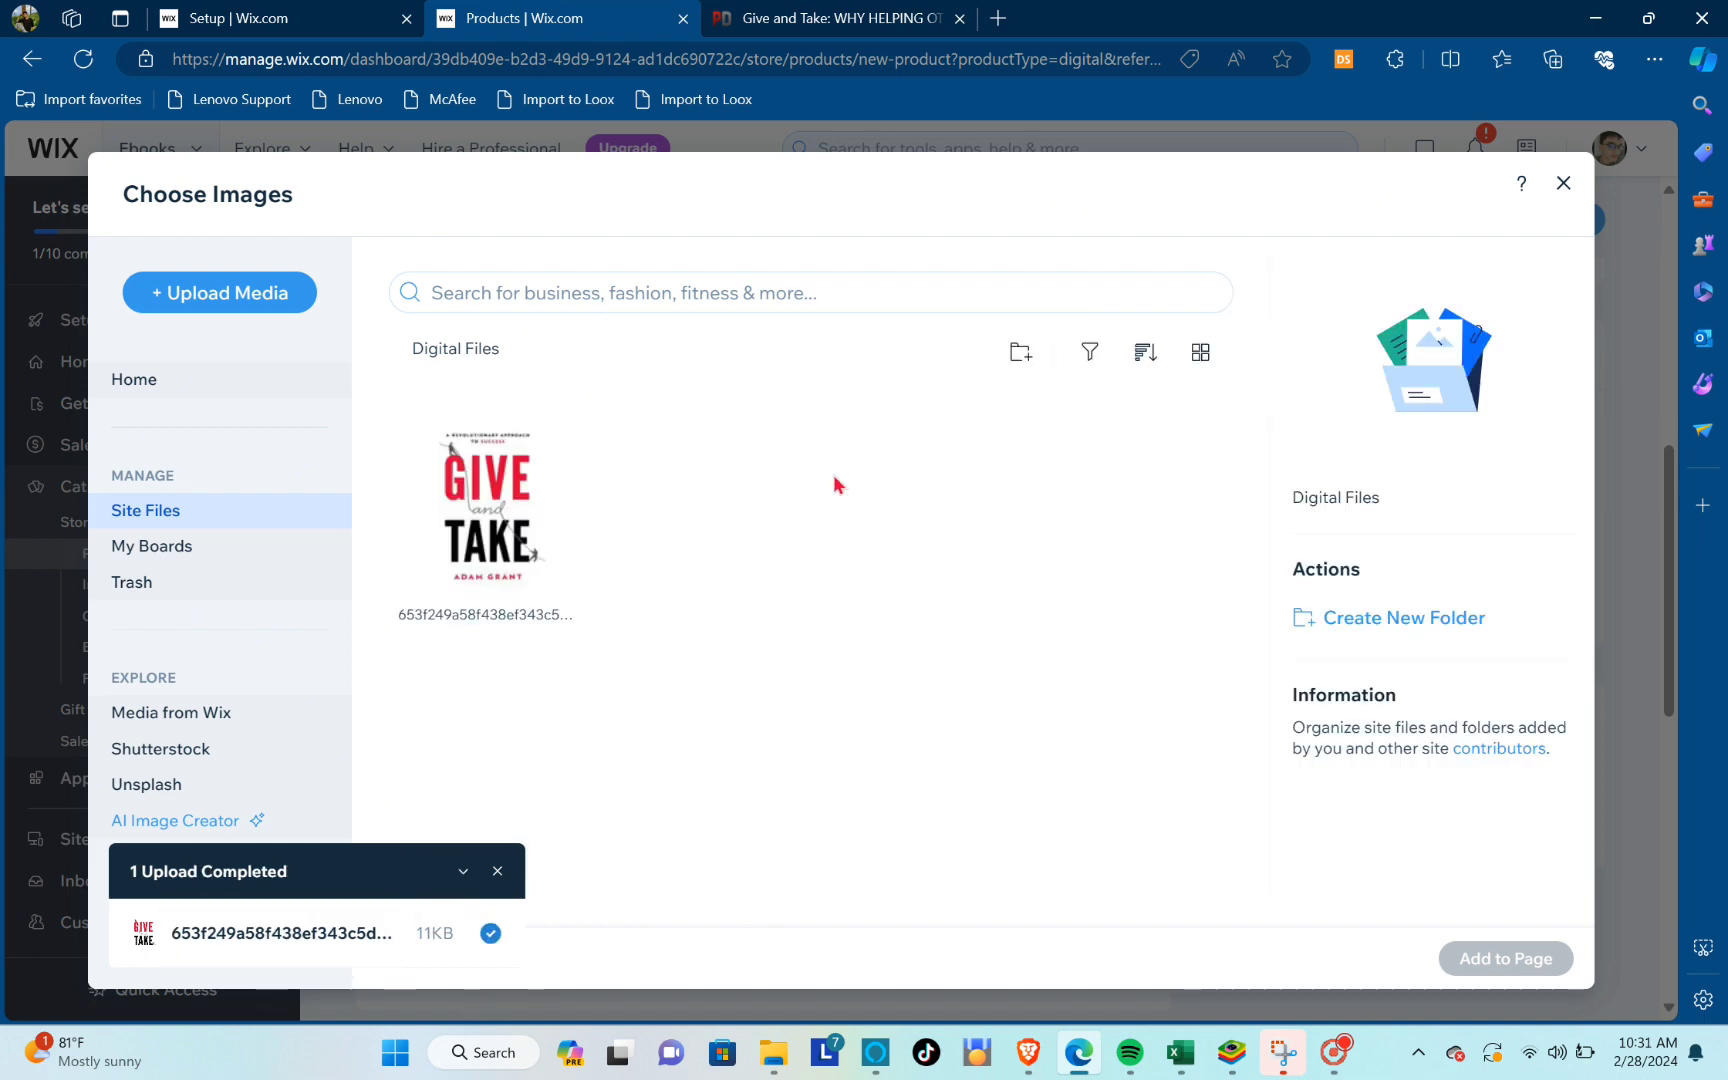
Review the crop and adjustment options for the uploaded "Give and Take" cover image, leaving both editors without saving changes
left_click(498, 490)
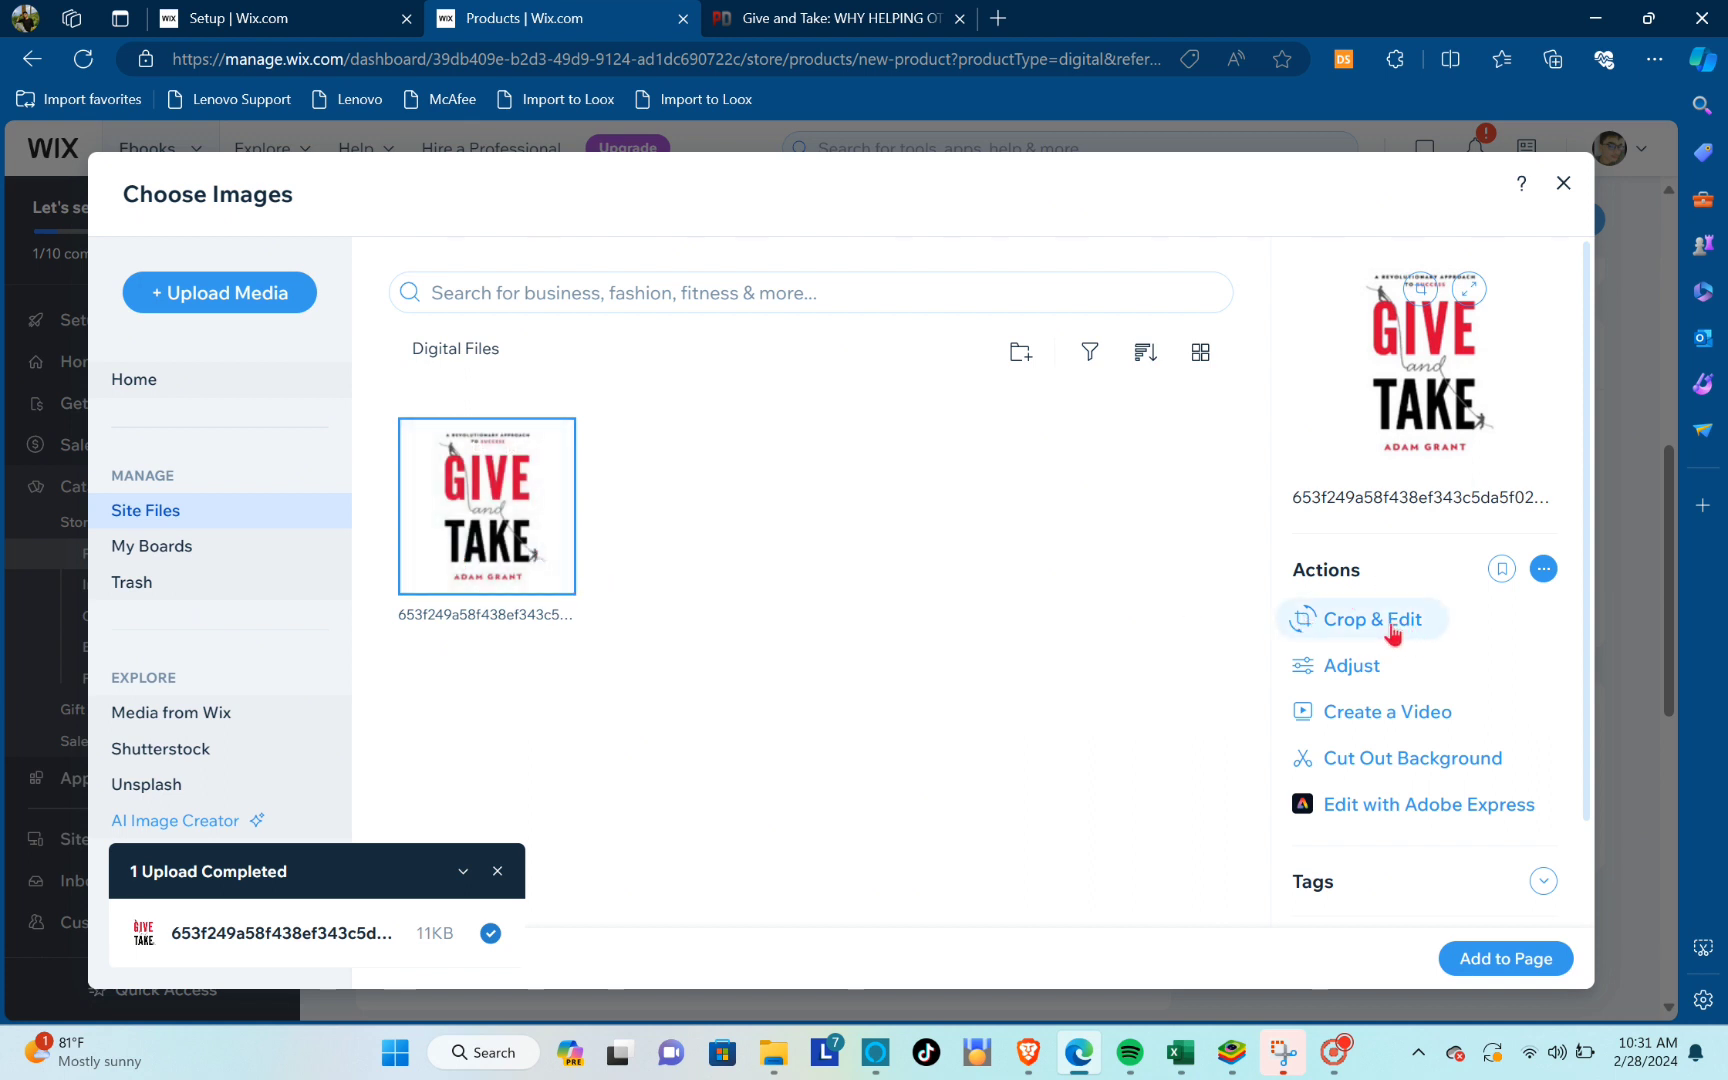
left_click(1338, 634)
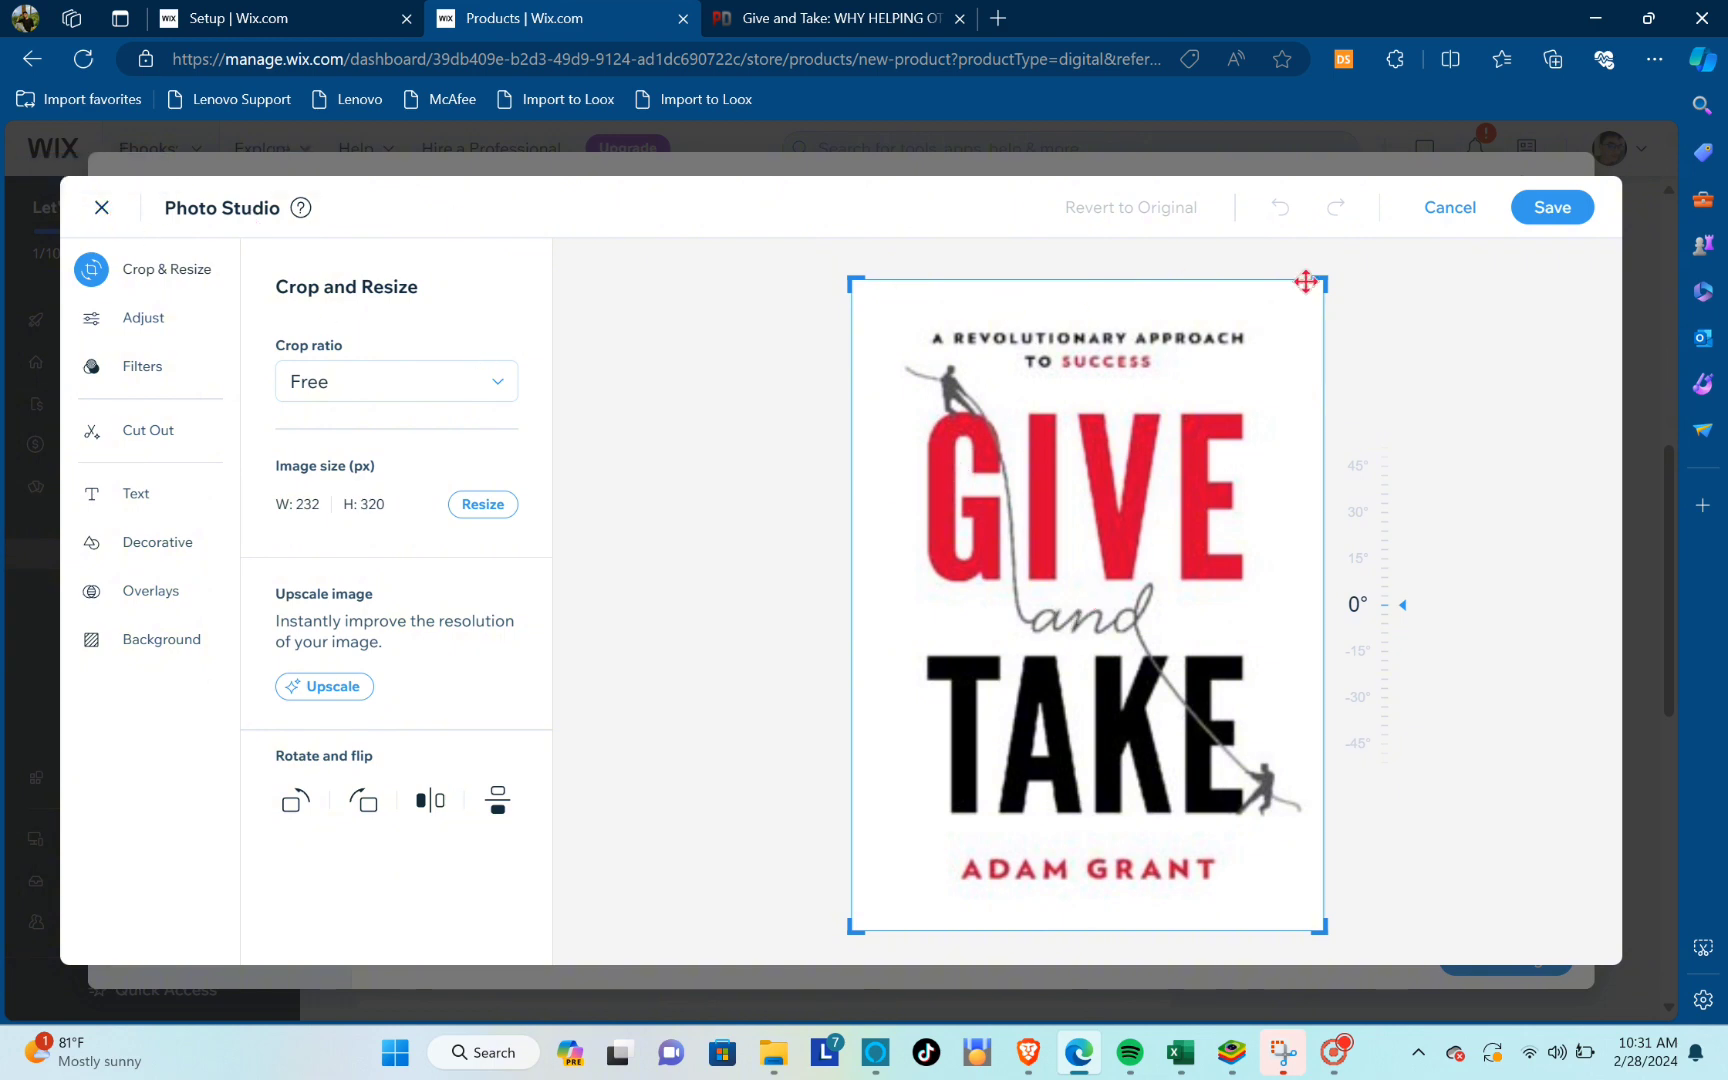
left_click(1440, 214)
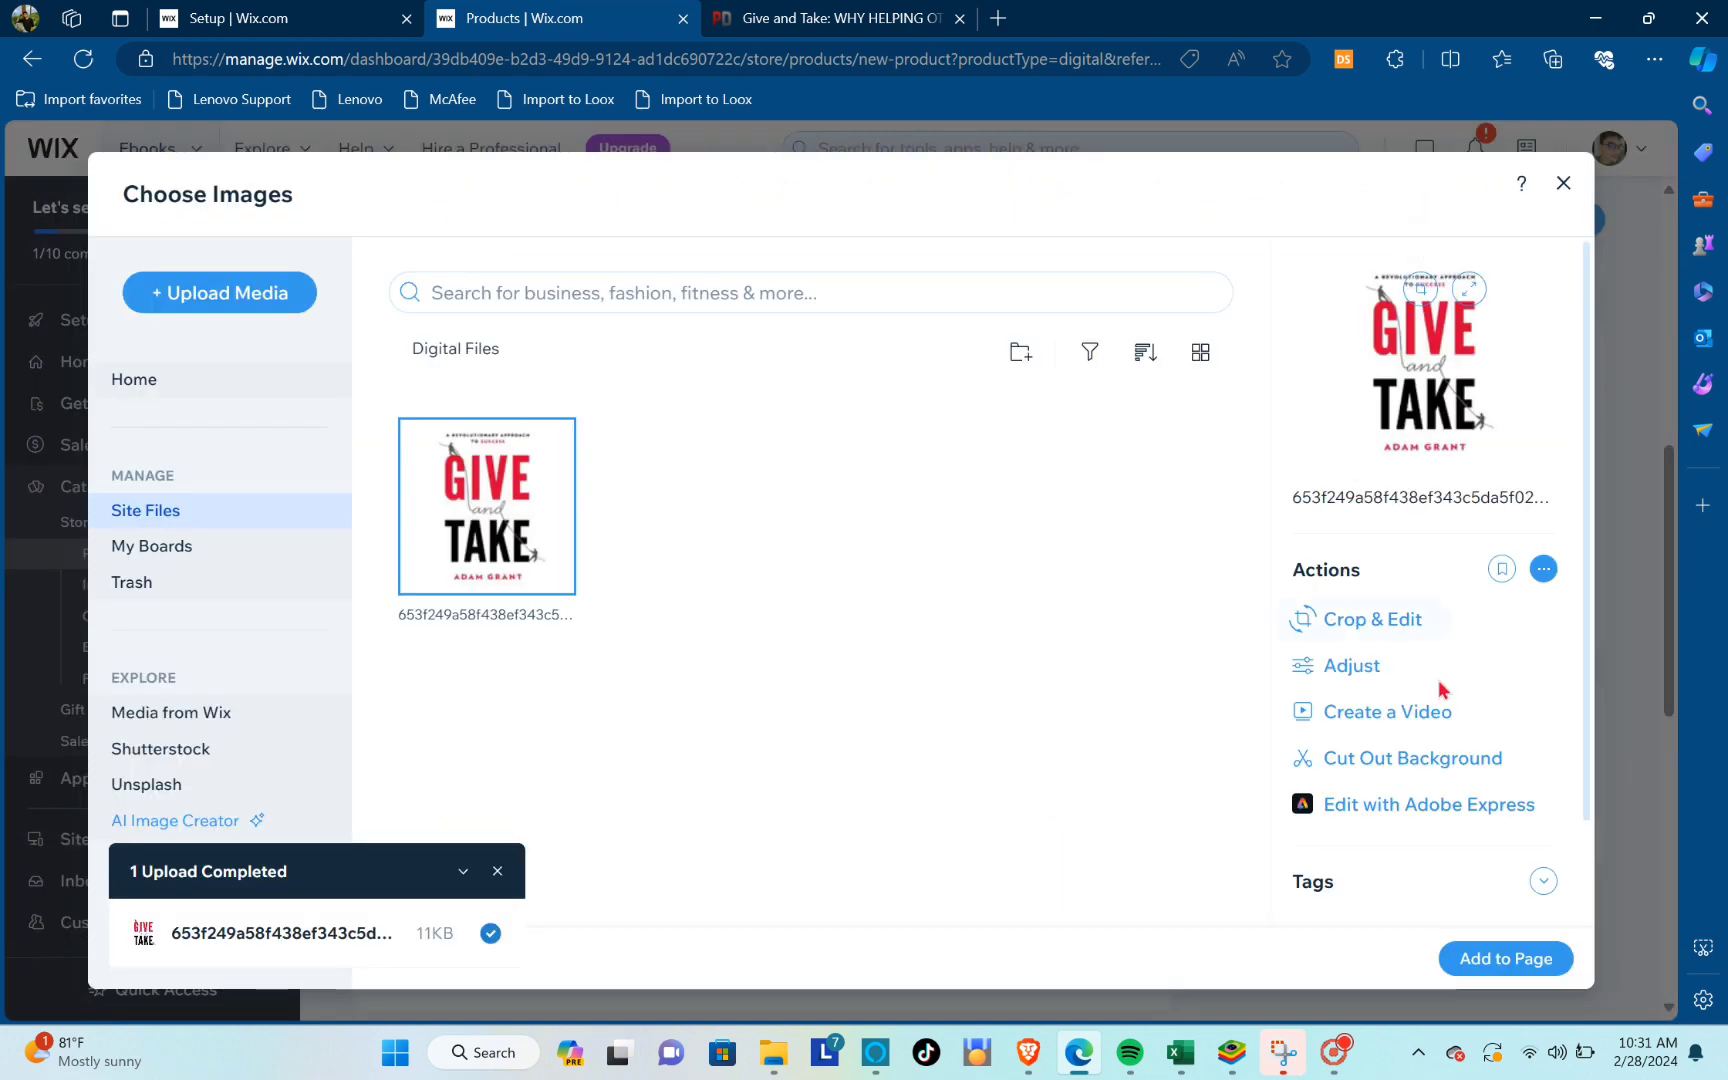
left_click(1390, 667)
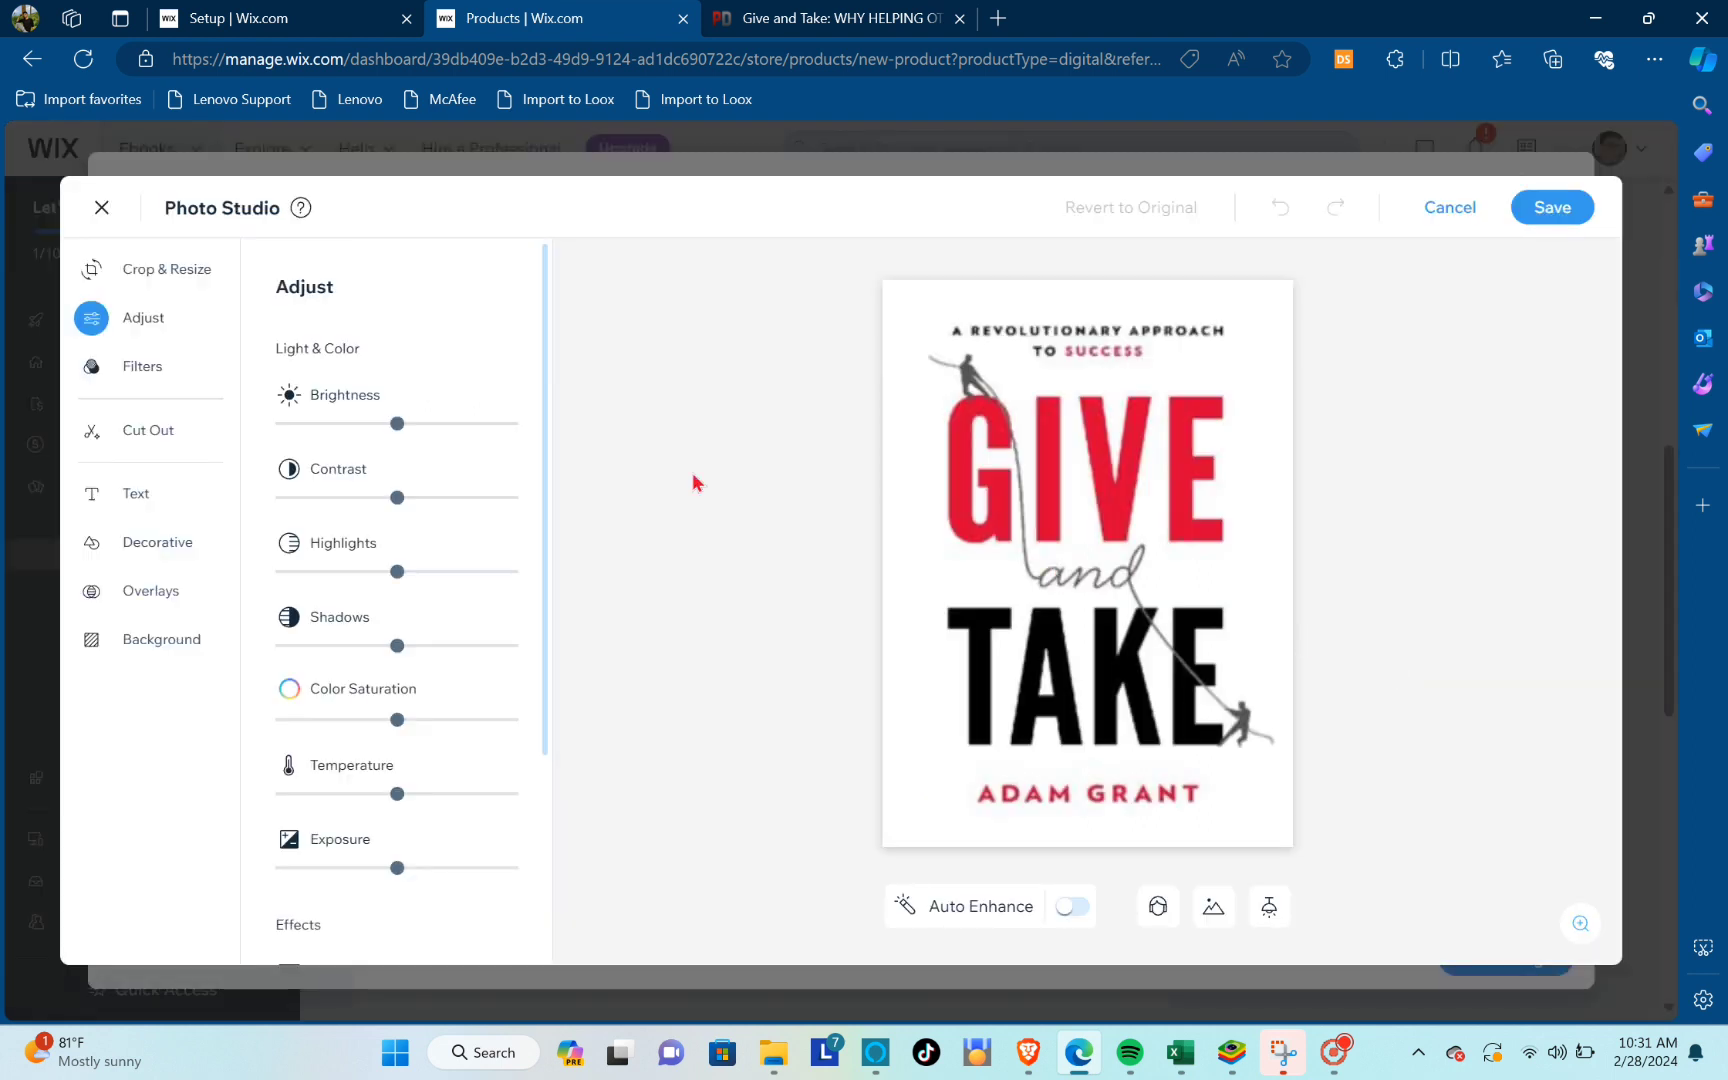
scroll(355, 532, "down", 3)
scroll(374, 552, "up", 3)
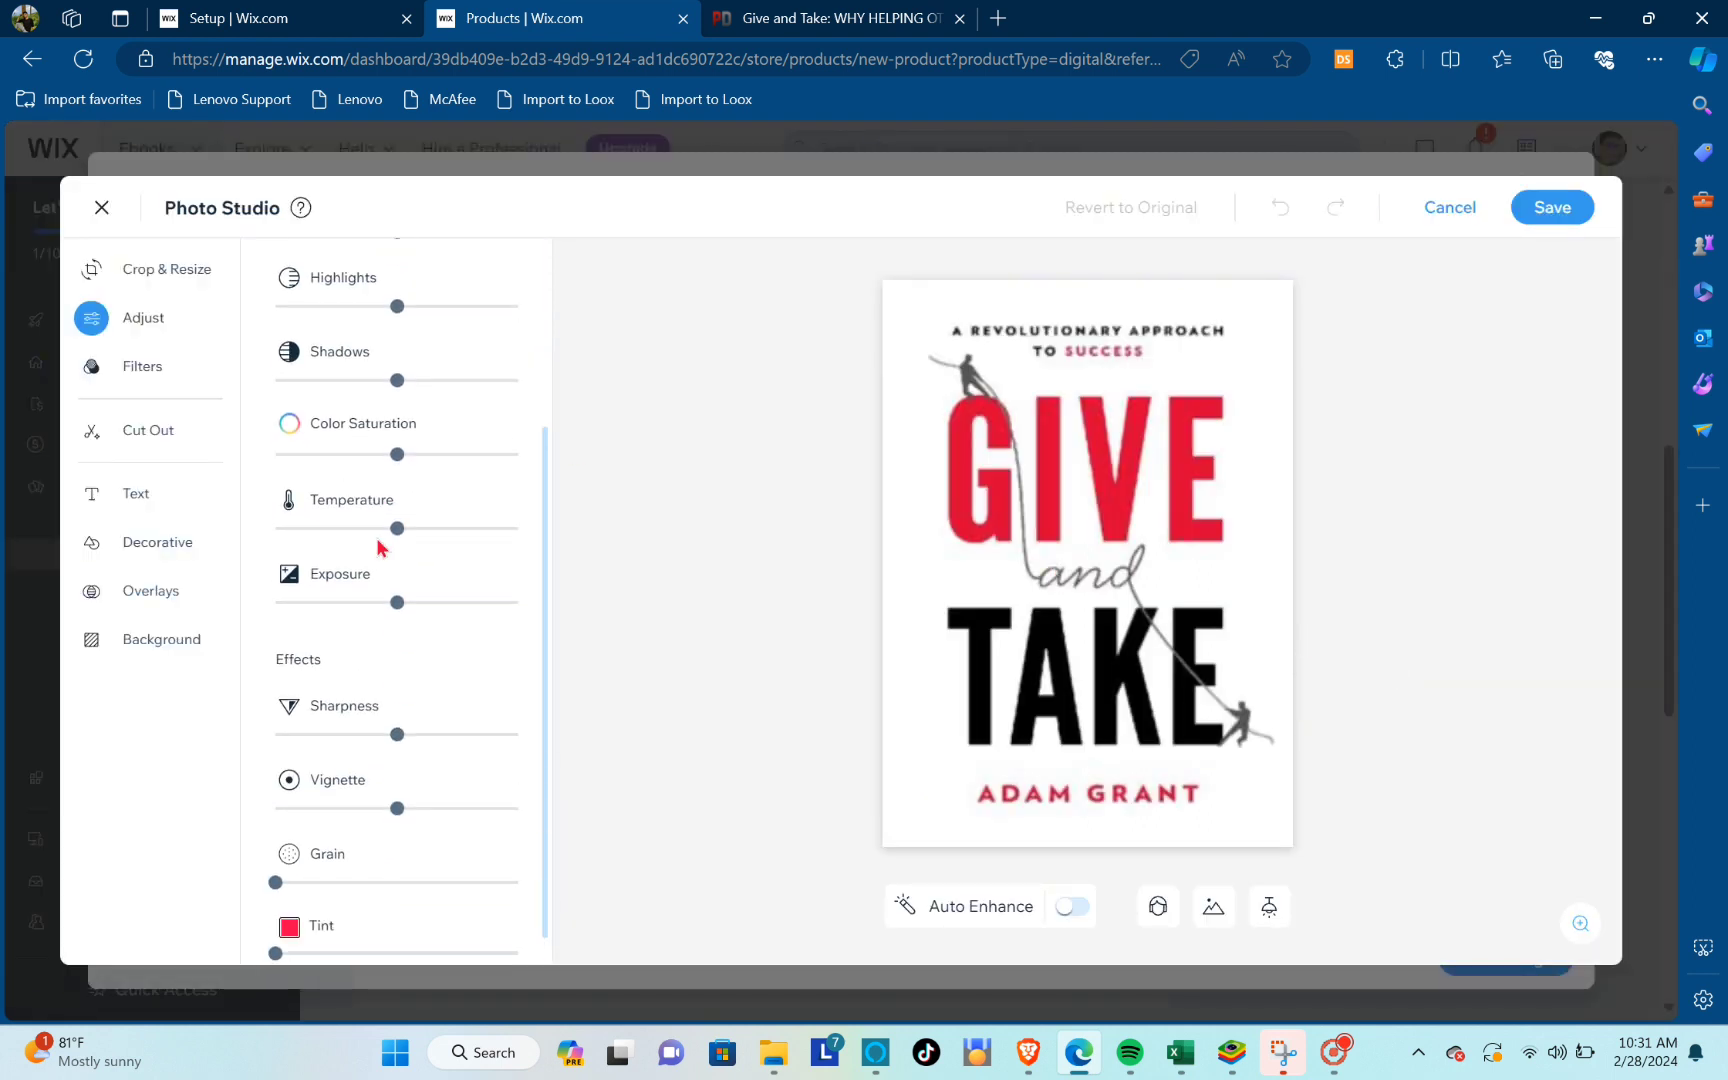
left_click(1450, 214)
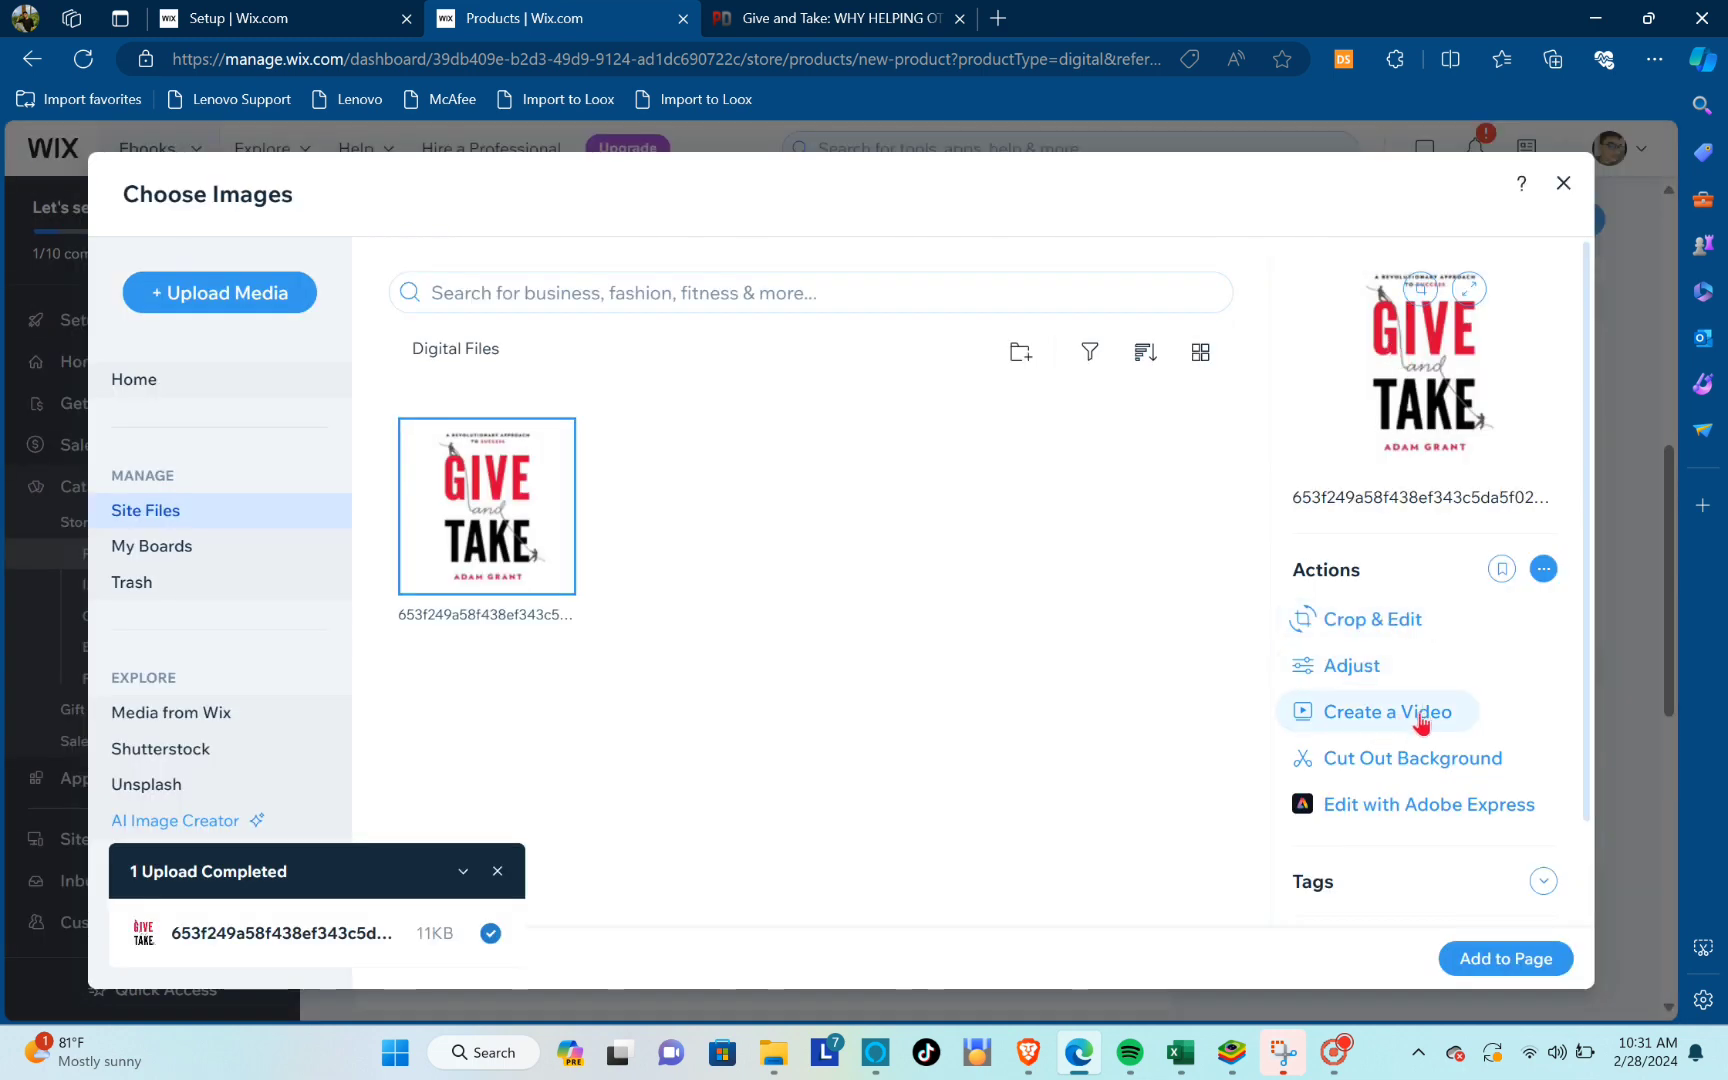
Add the selected "Give and Take" cover image to the product's images and videos
scroll(1418, 718, "down", 1)
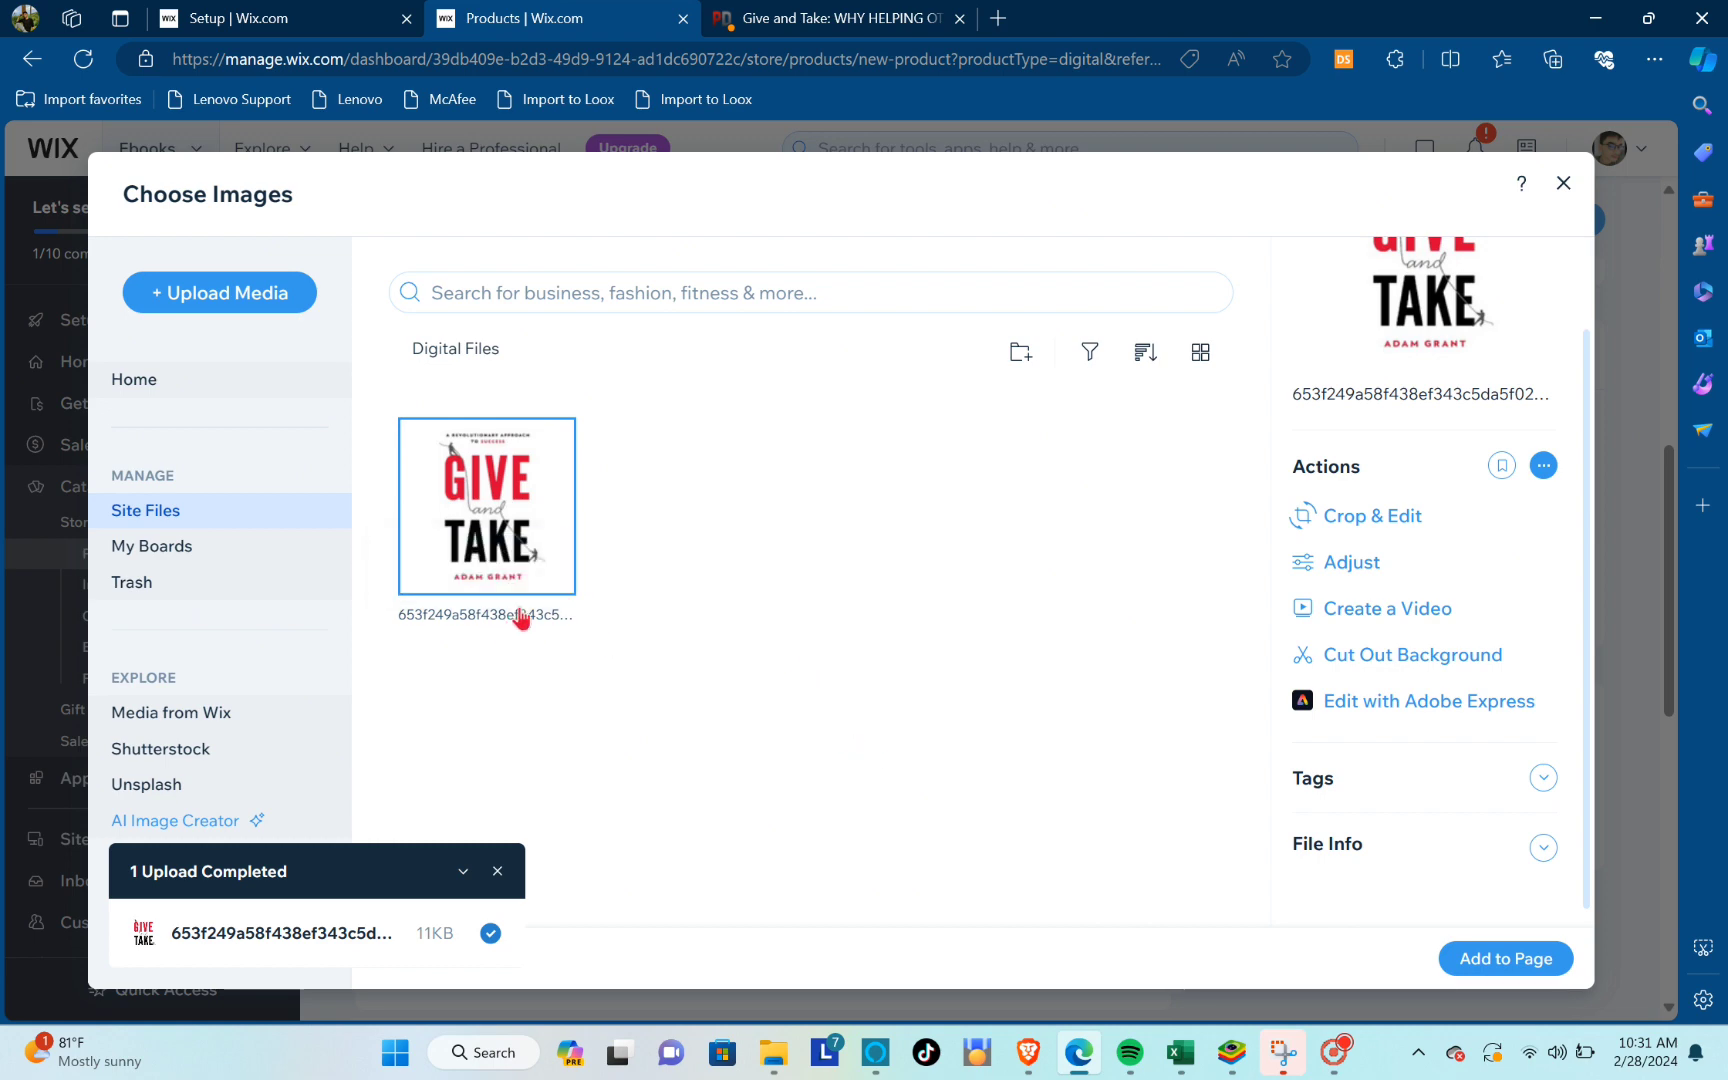
left_click(1510, 966)
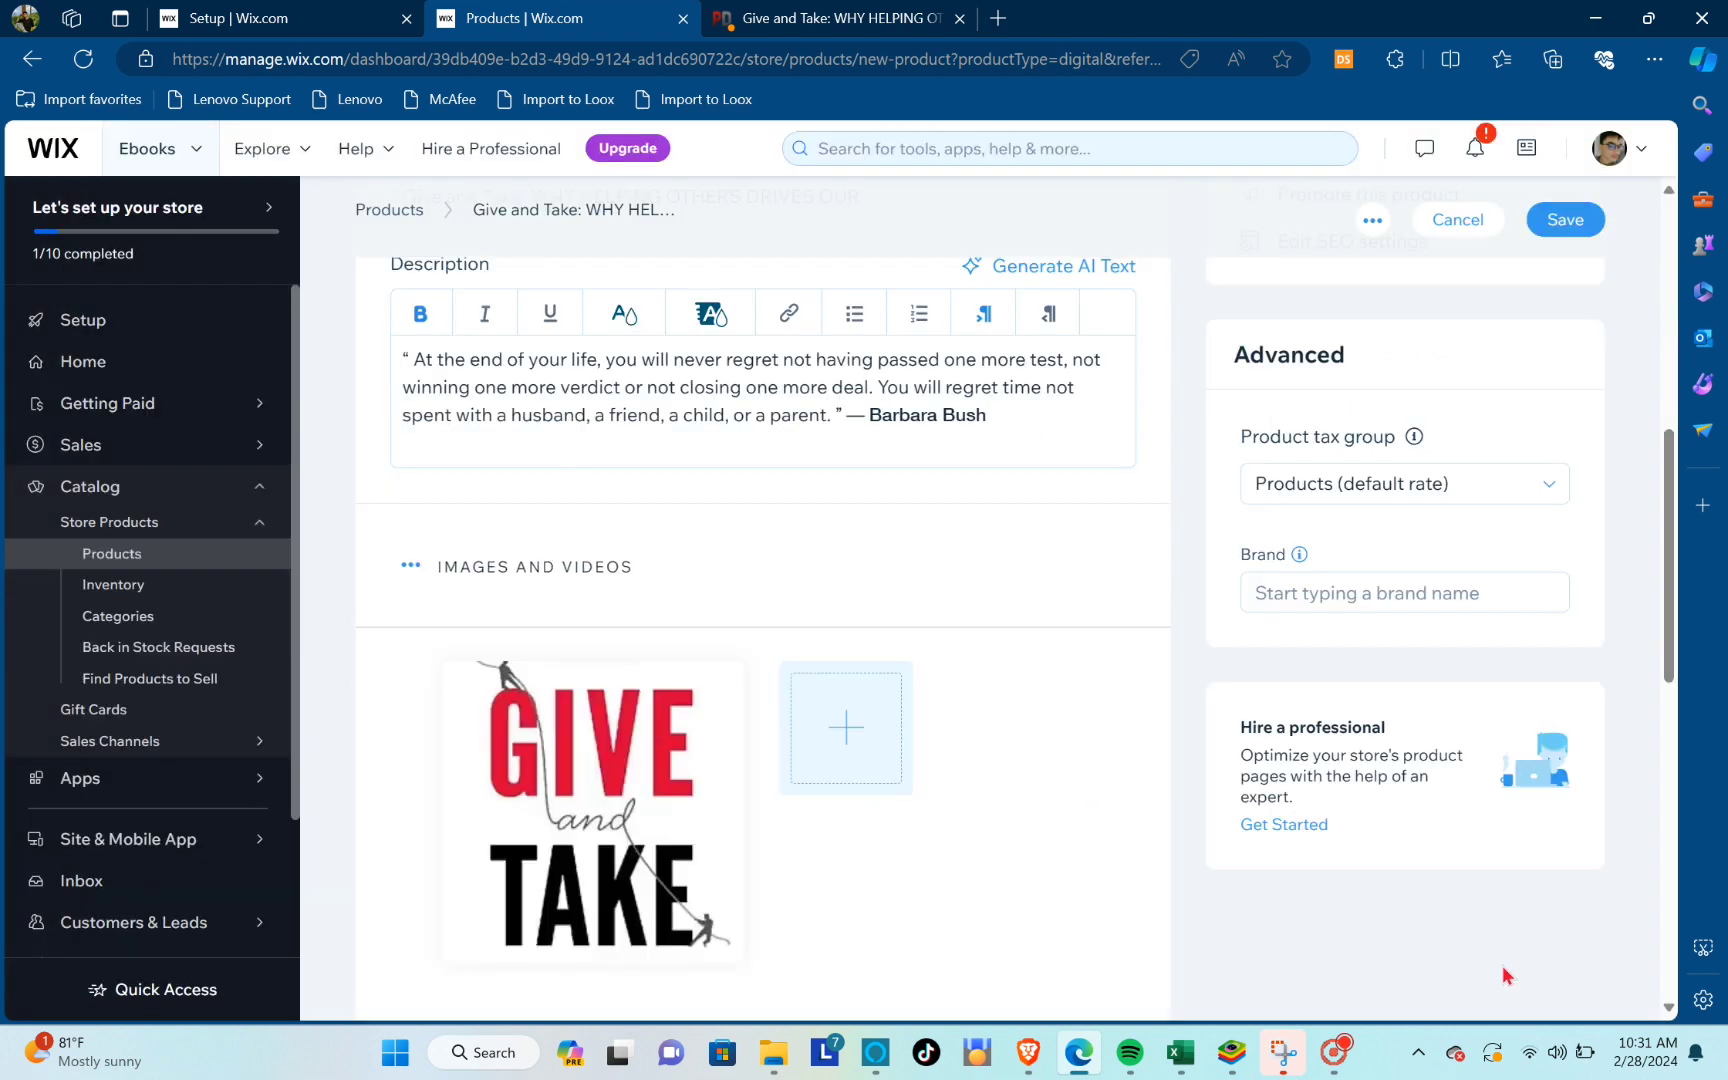
Set the product's price to ₱1000 in the Pricing section
scroll(733, 556, "down", 3)
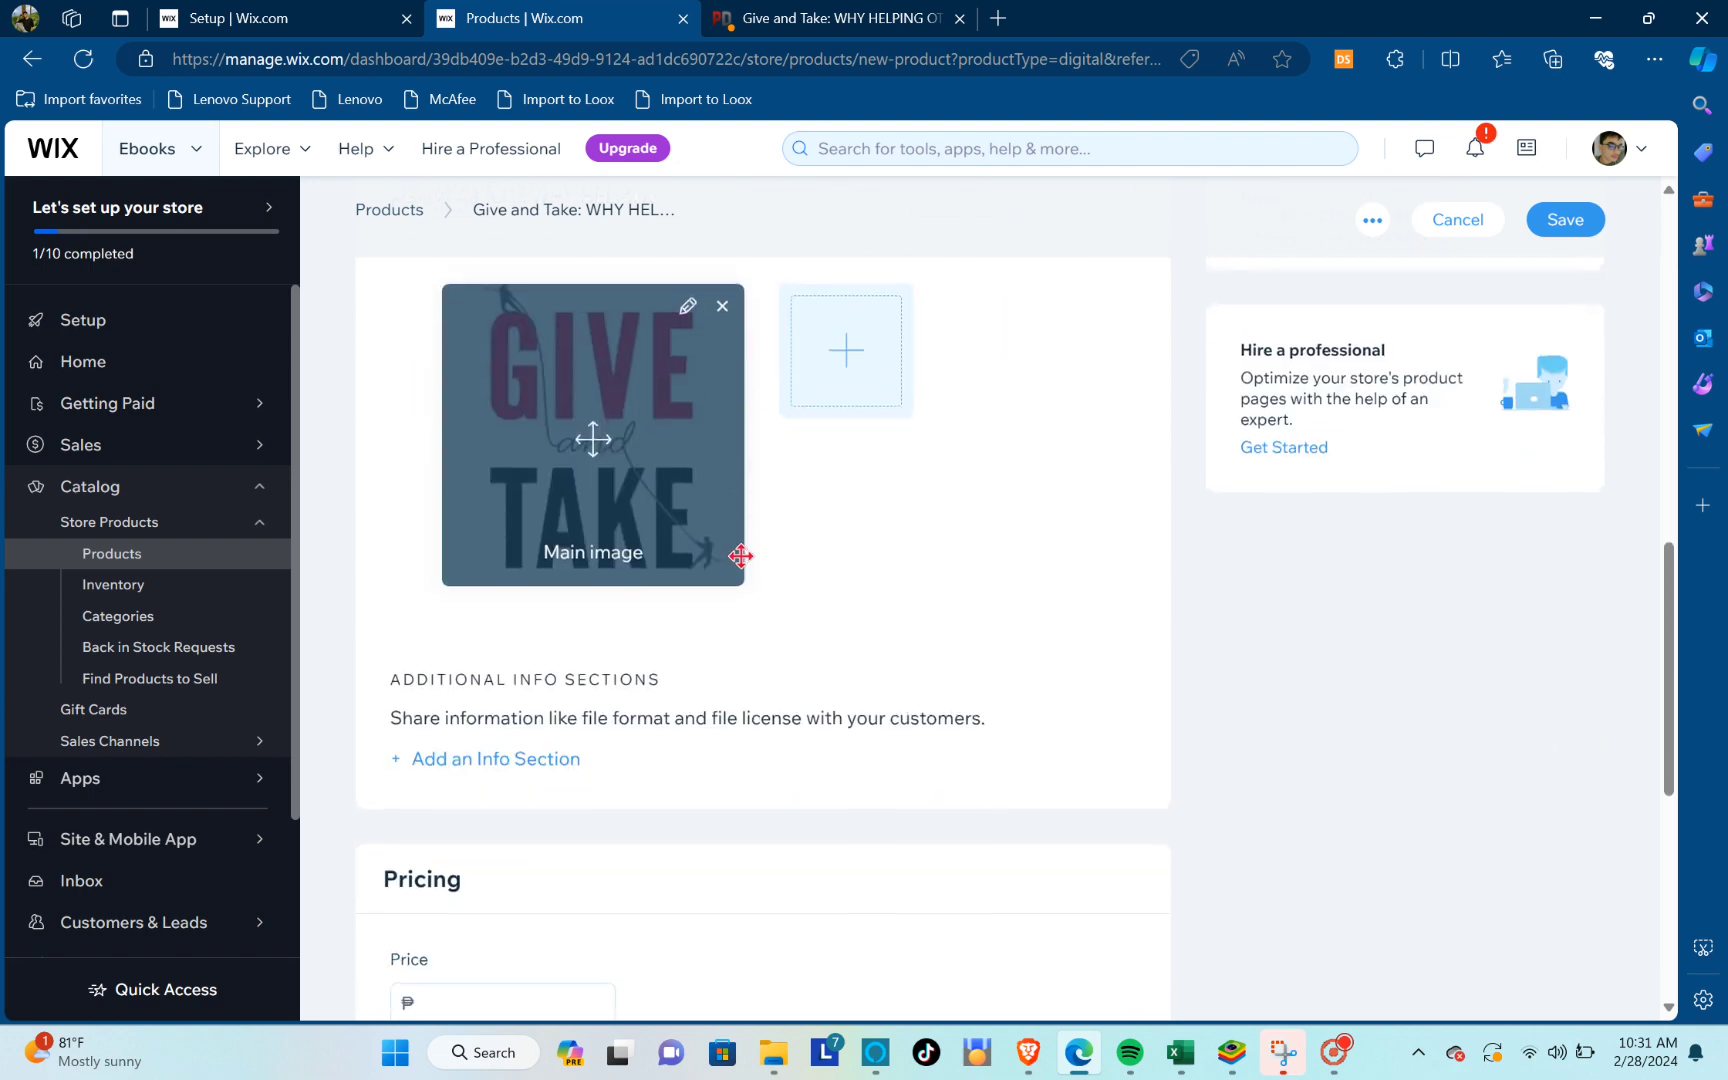
left_click_drag(390, 683, 736, 709)
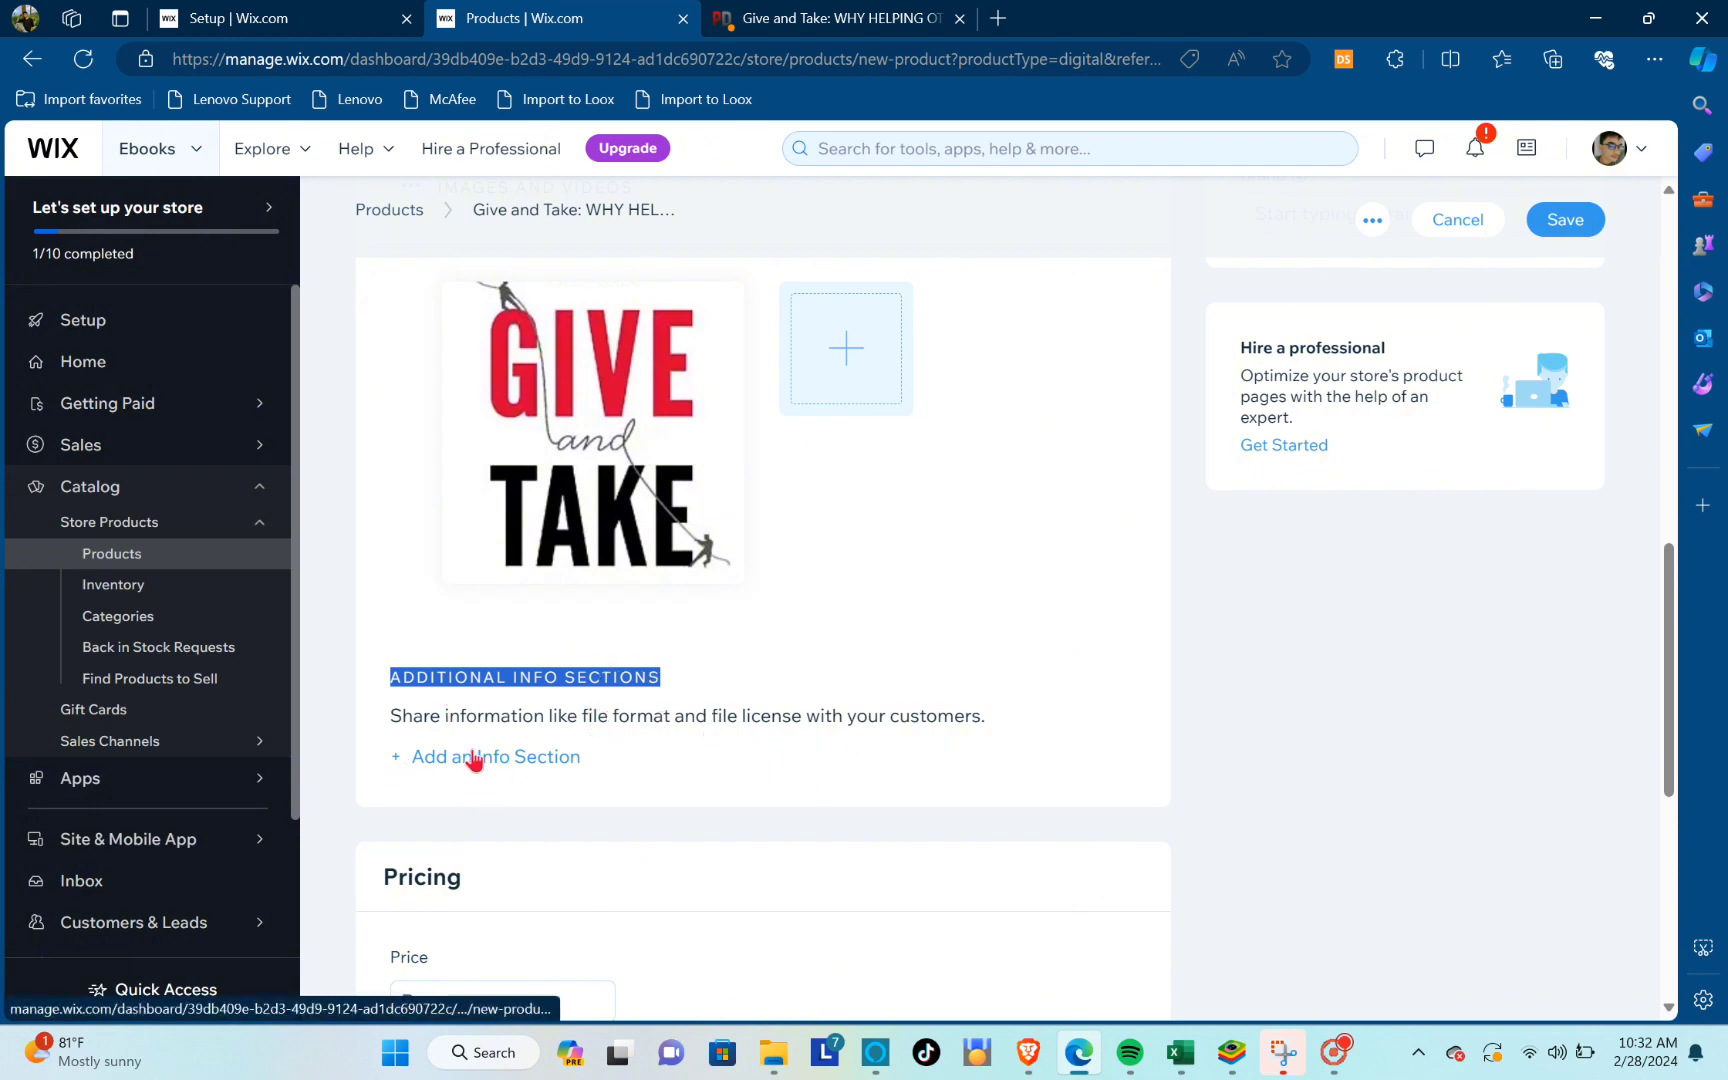
scroll(681, 519, "down", 1)
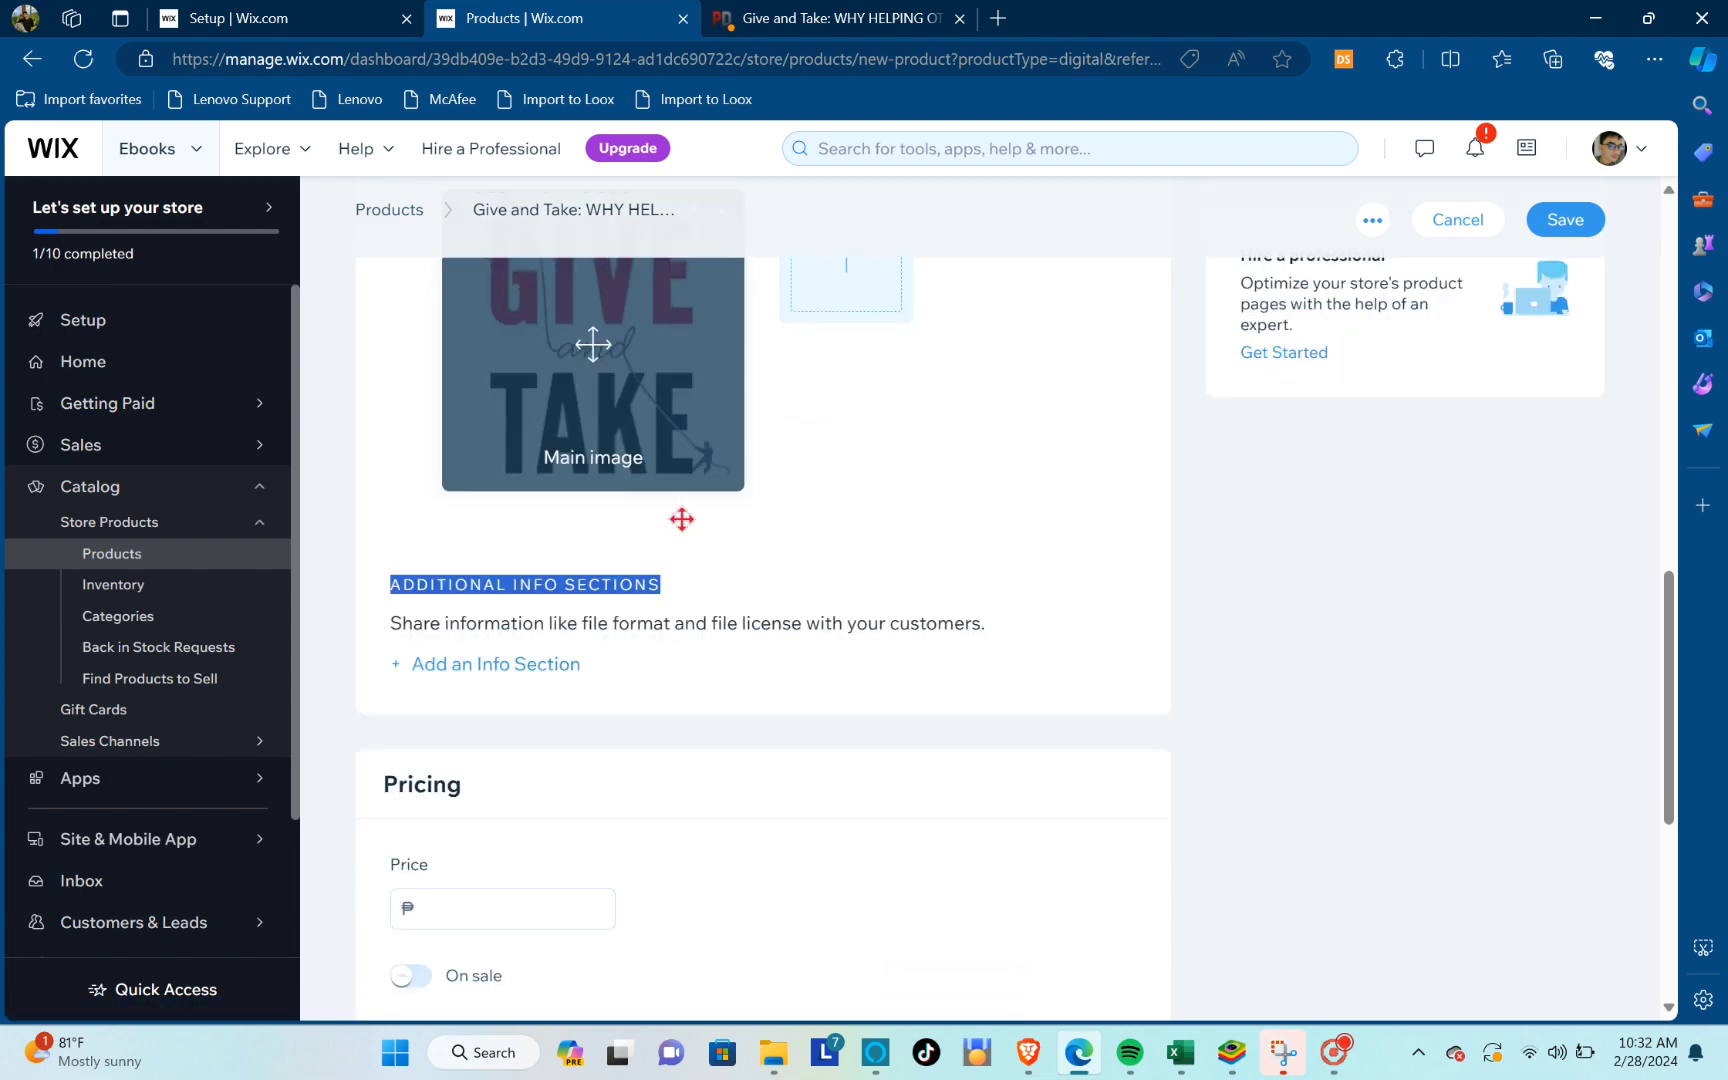
scroll(681, 519, "down", 4)
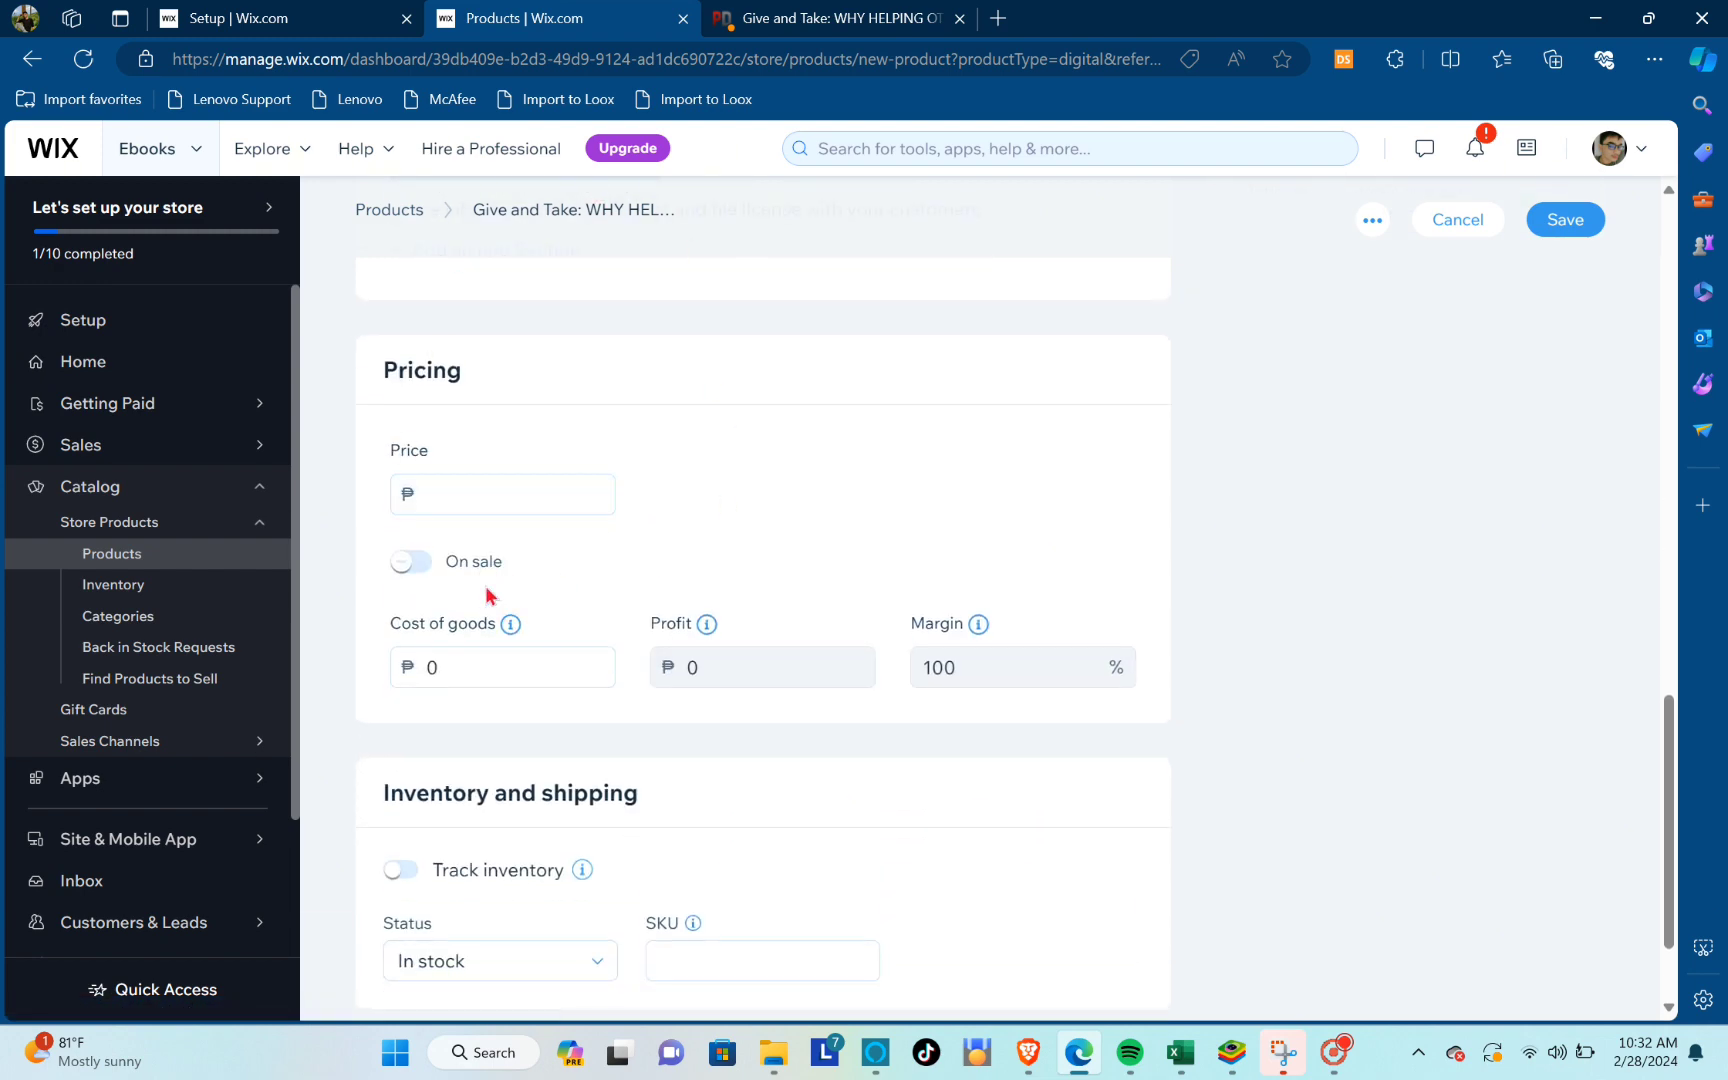
left_click(442, 496)
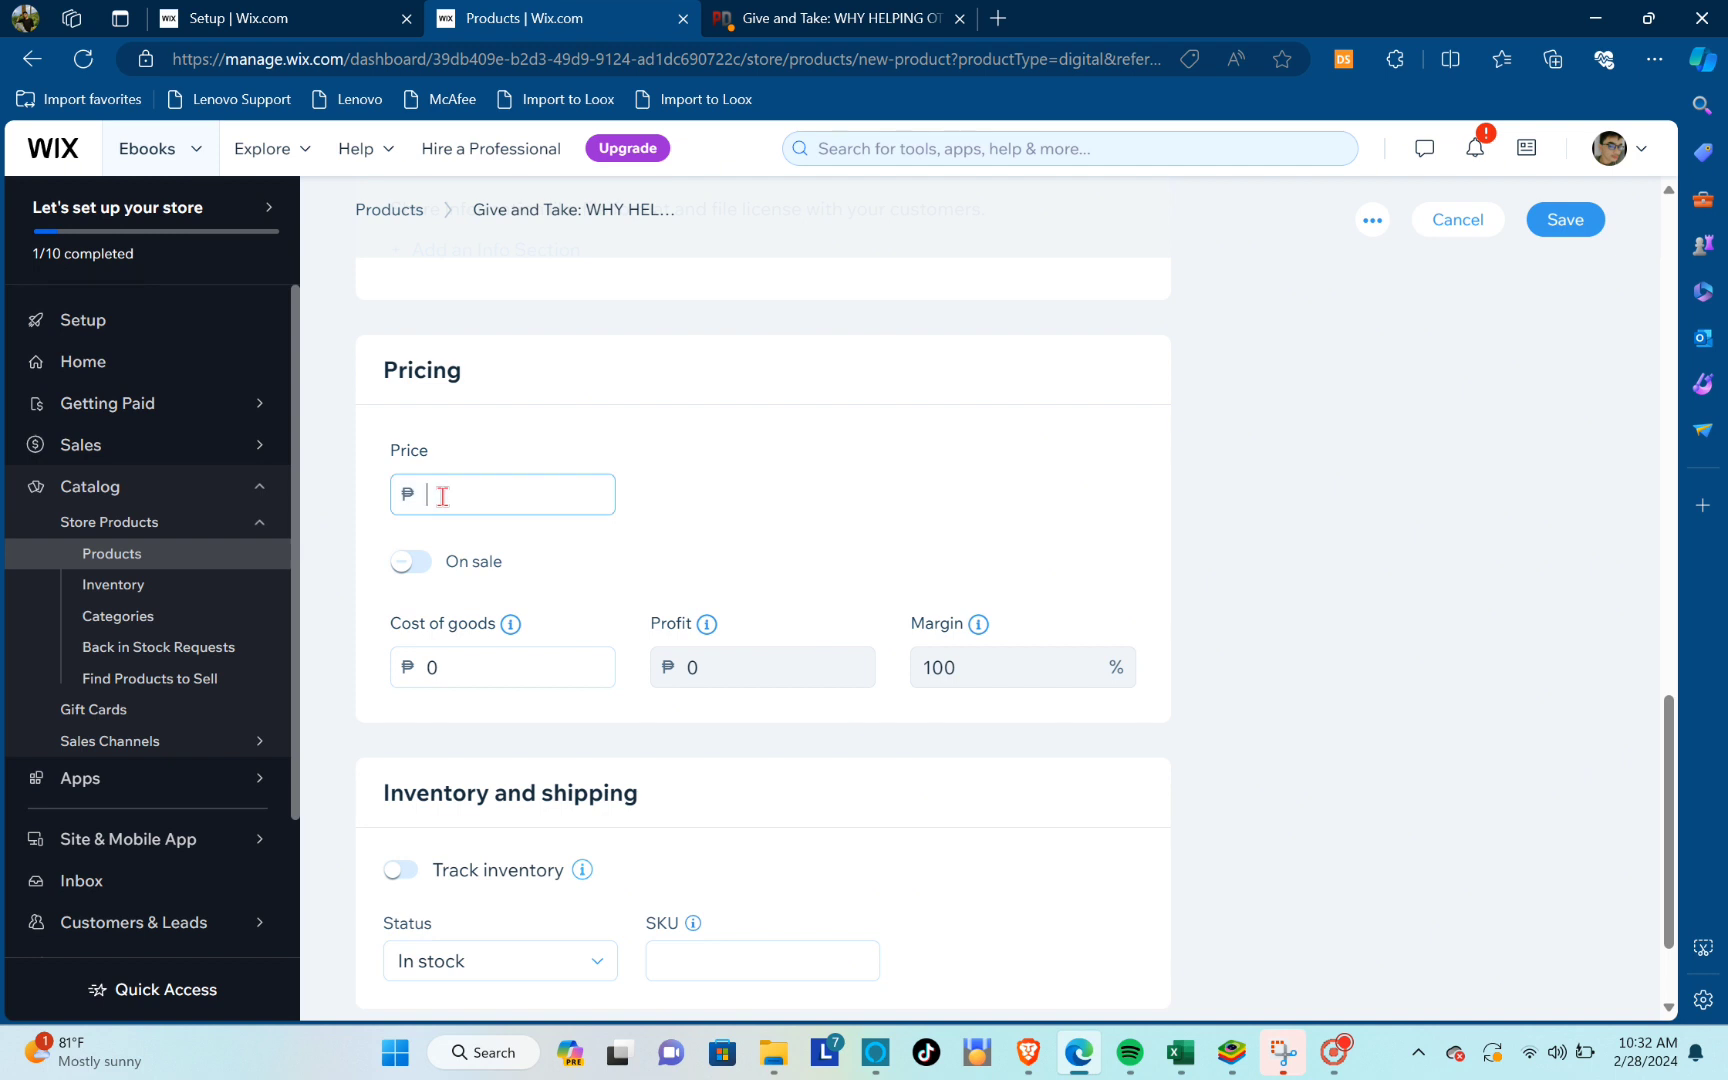
type("1000")
left_click(720, 453)
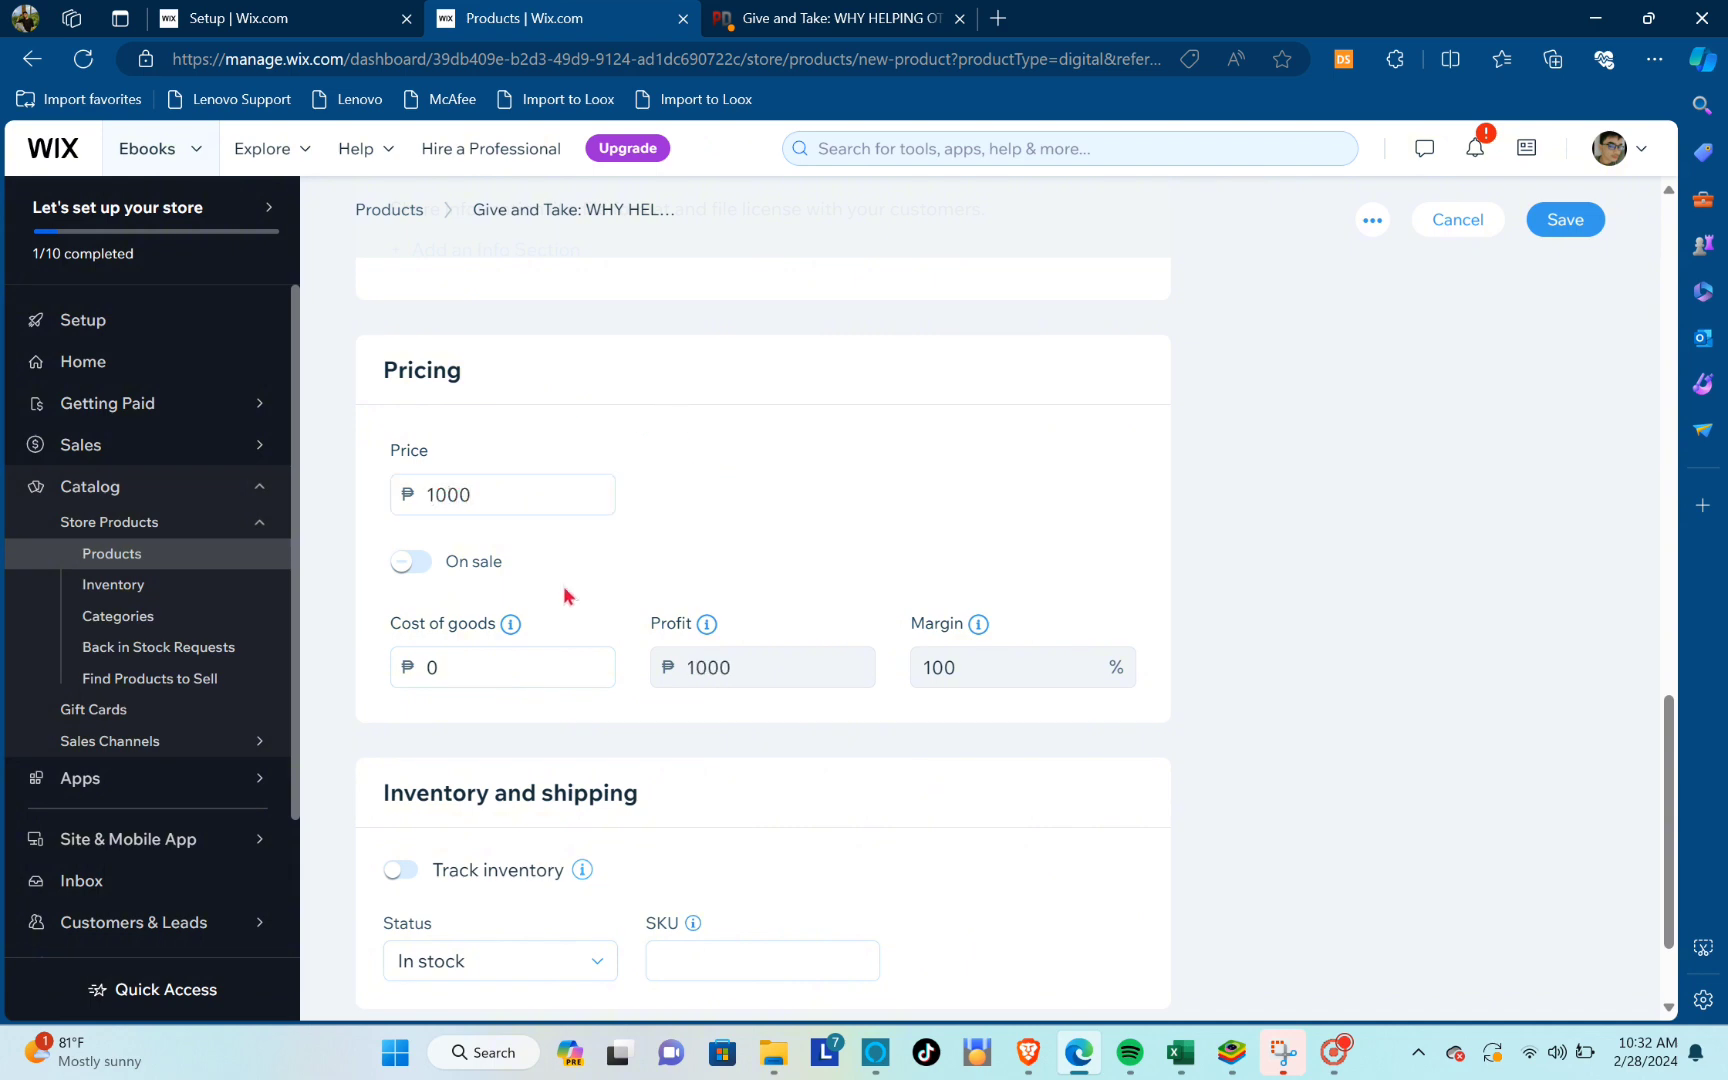
left_click(410, 566)
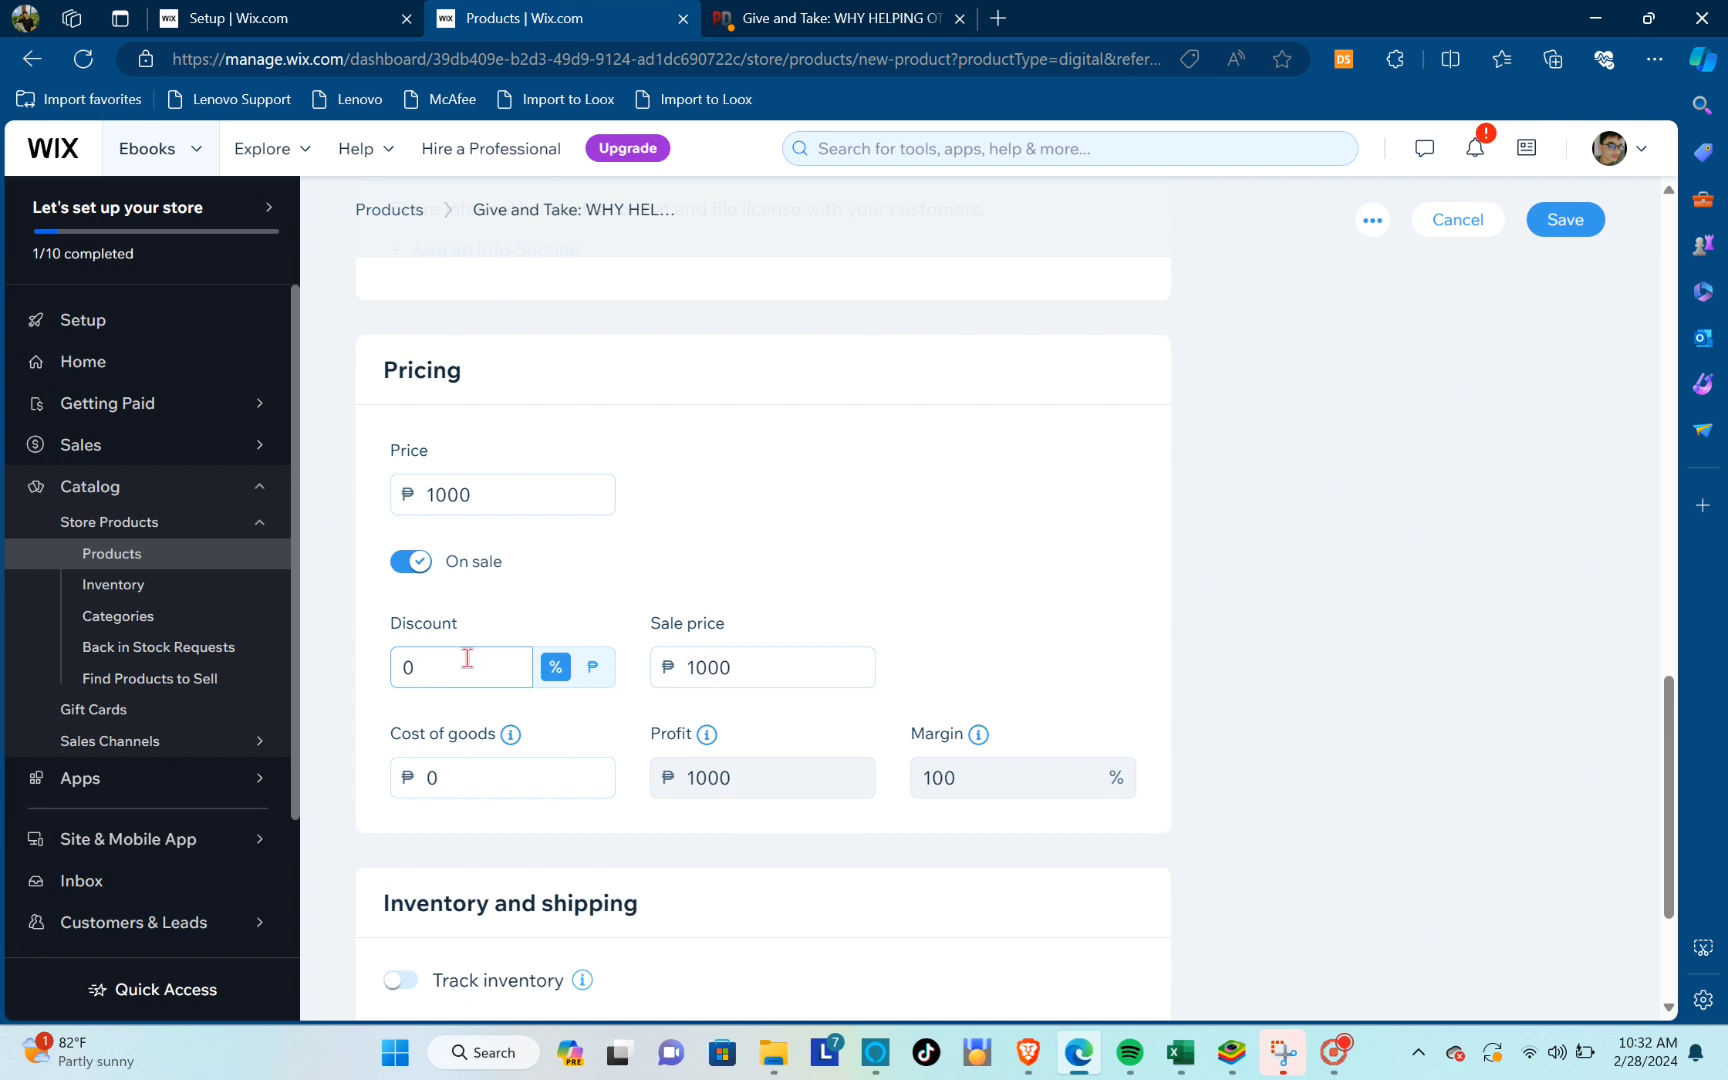
left_click(425, 562)
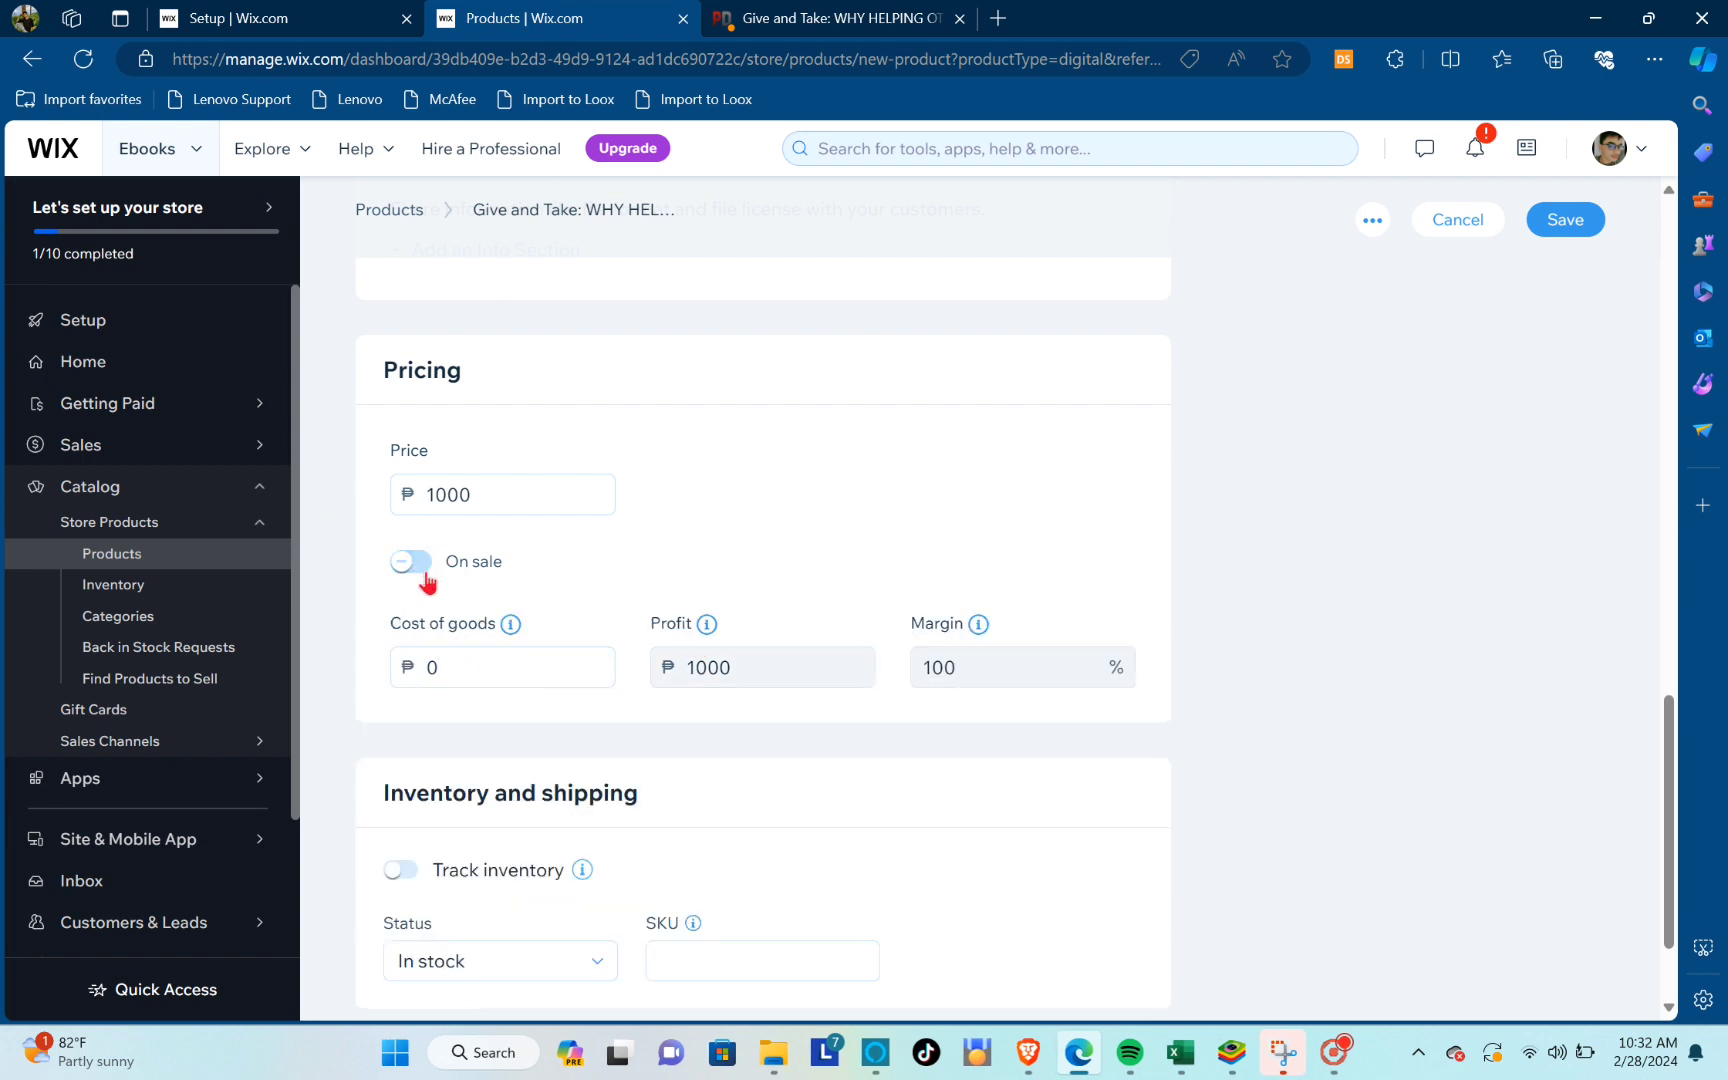
left_click(482, 651)
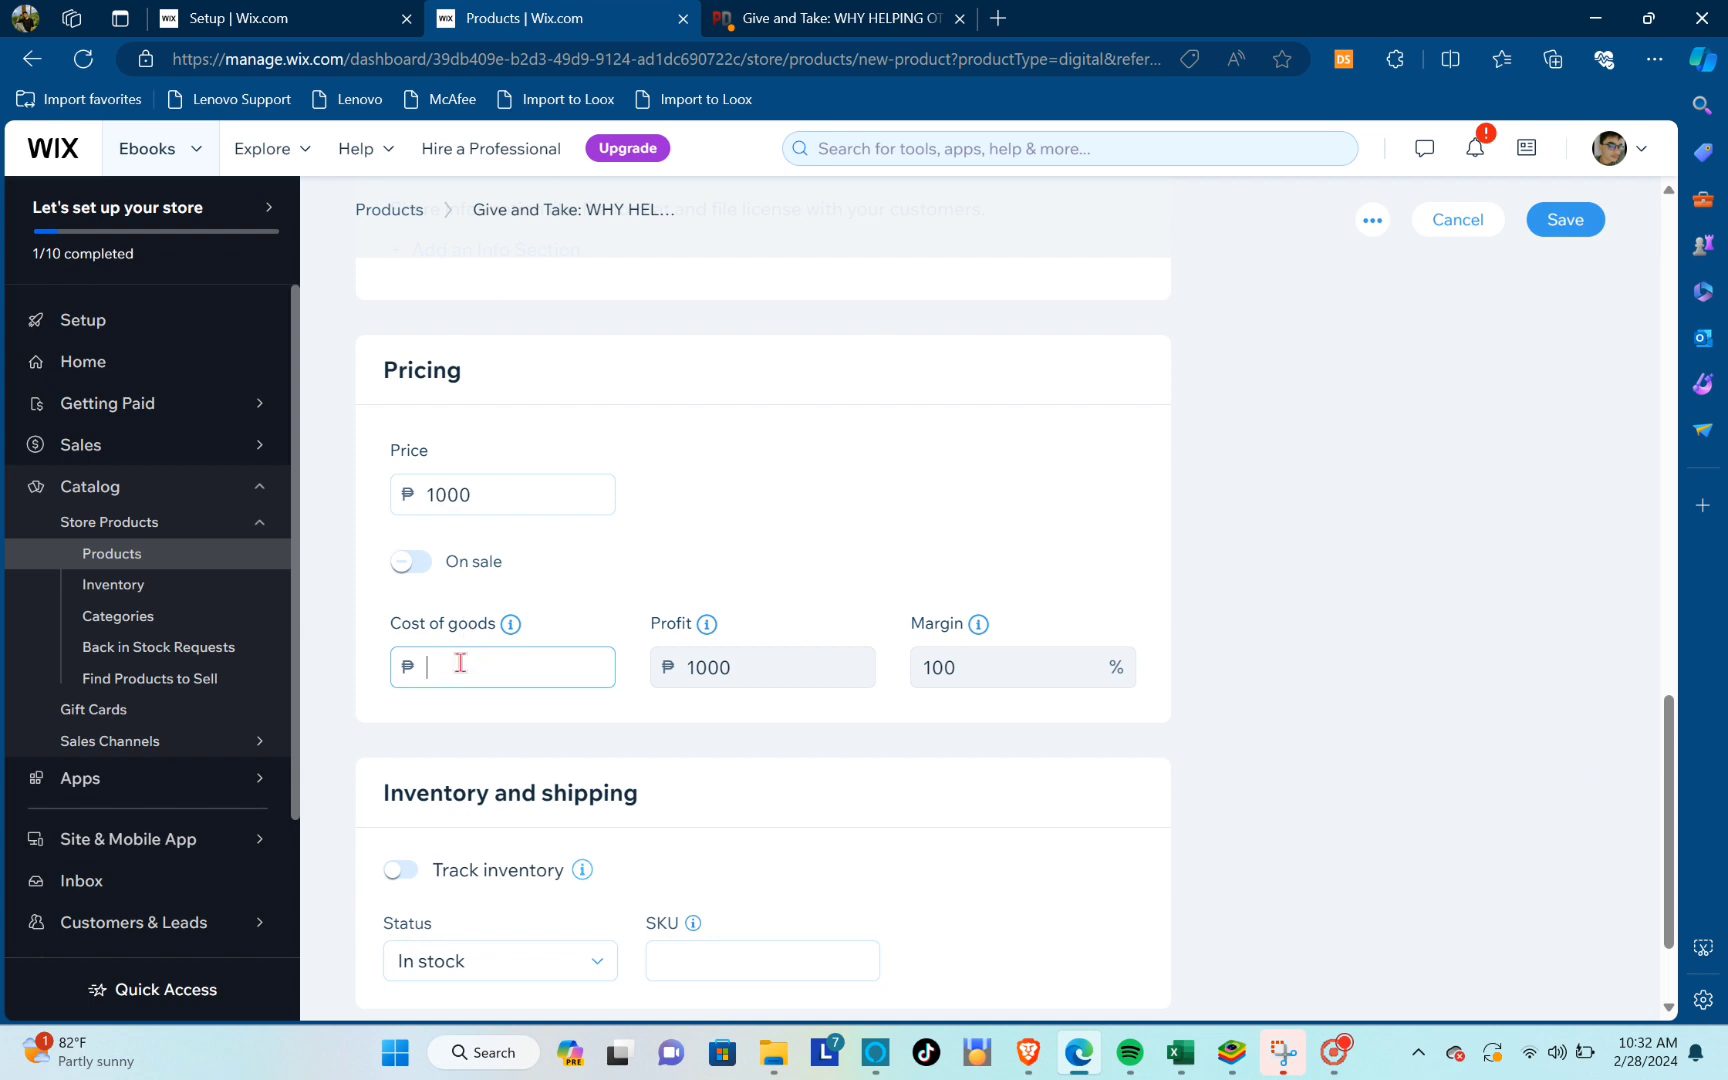
type("6")
key("BackSpace")
type("30")
key("BackSpace")
key("BackSpace")
Keep the inventory status as In stock, save the ebook product and dismiss the store setup checklist
scroll(648, 687, "down", 2)
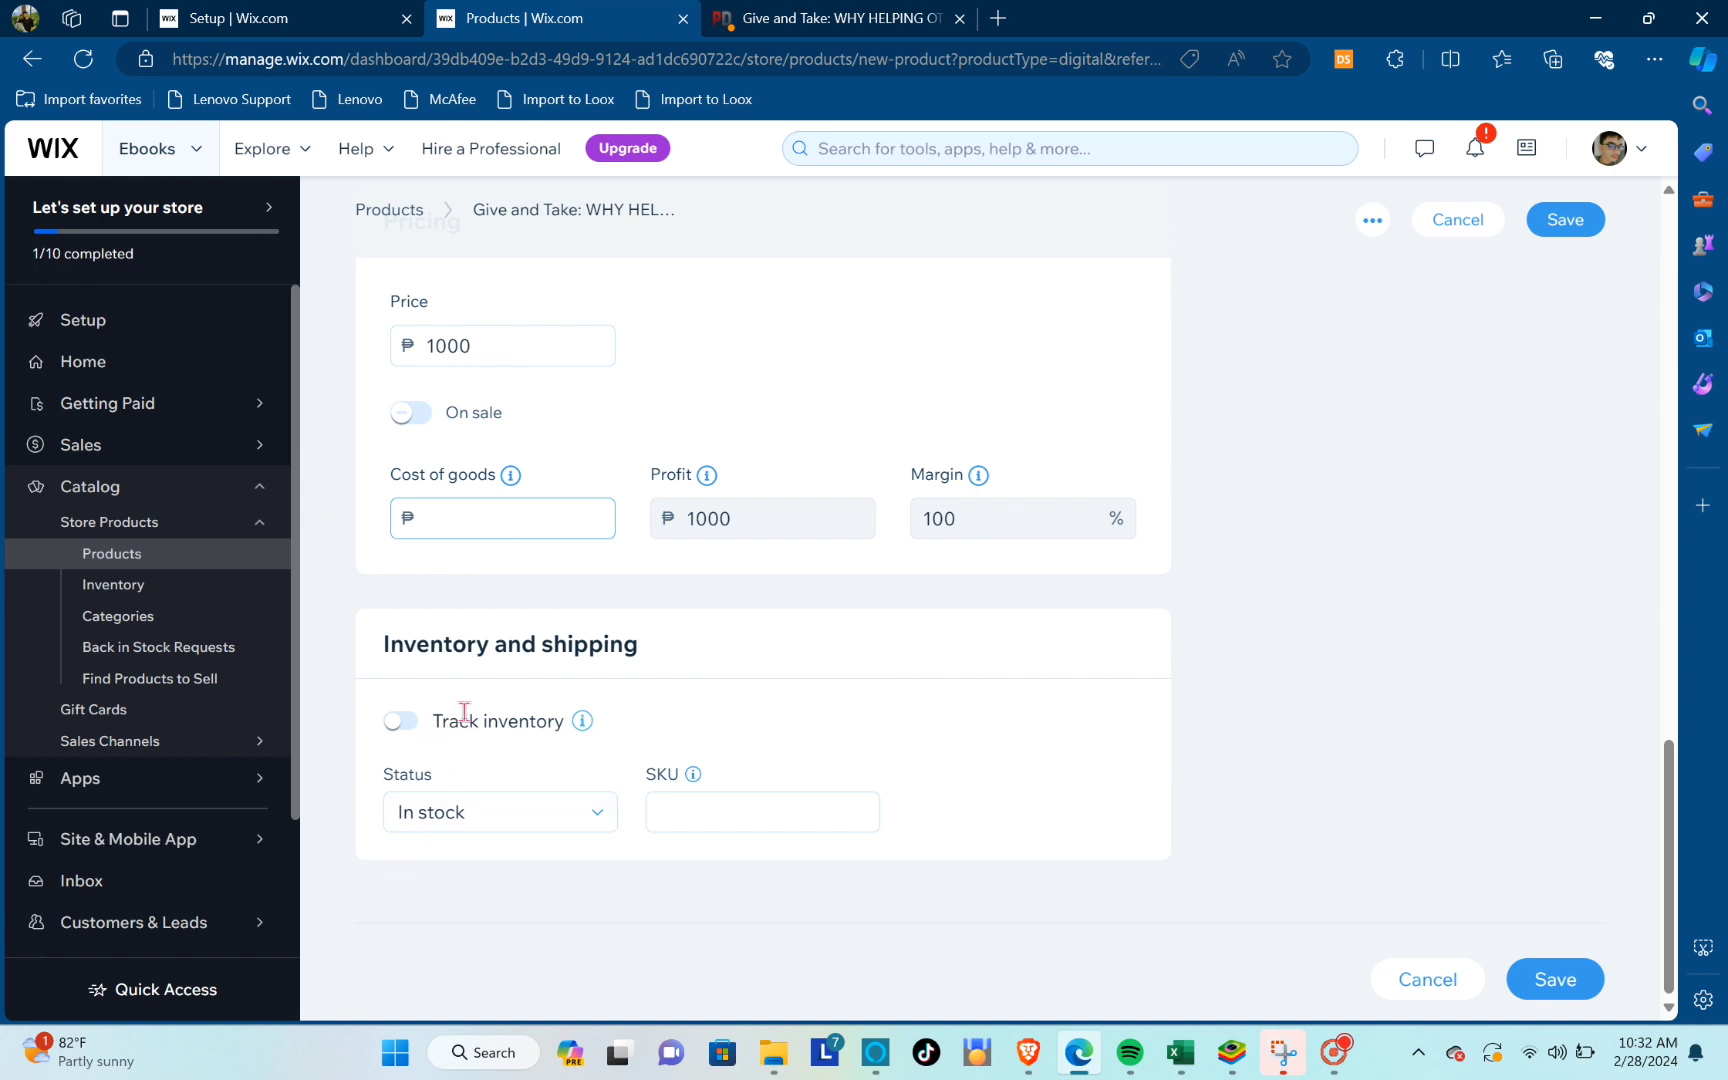
left_click(531, 819)
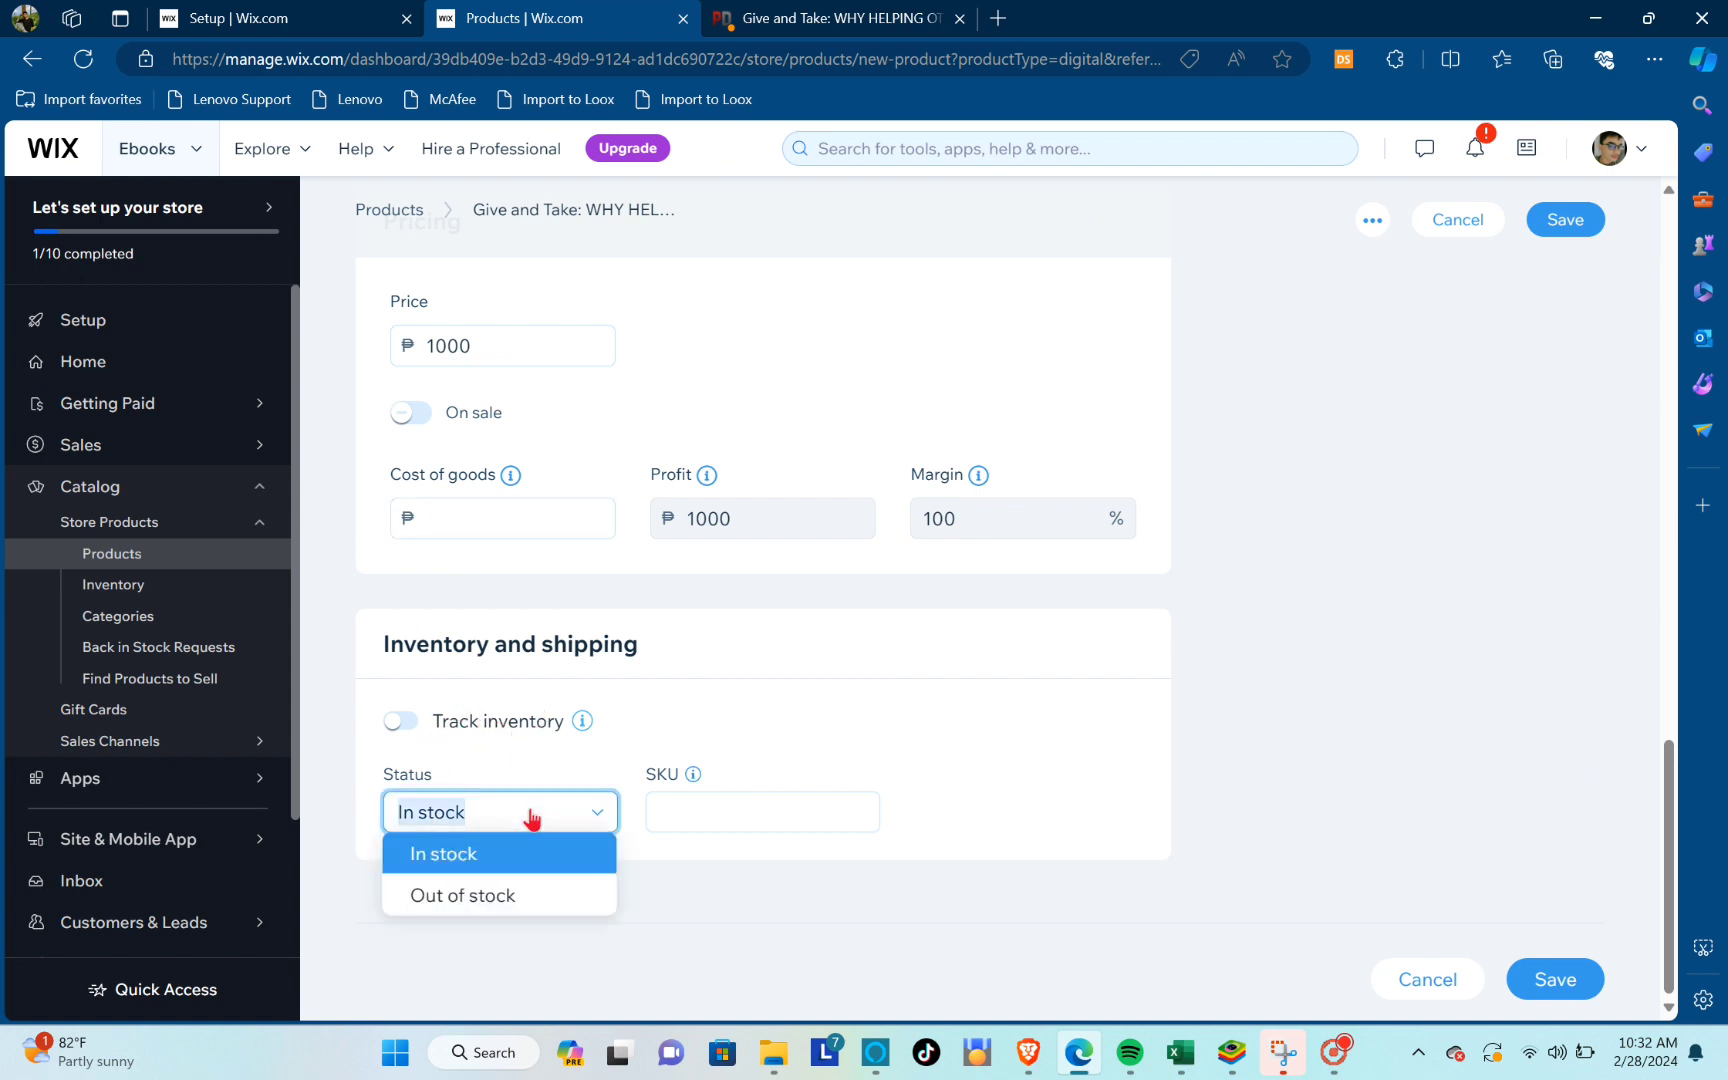
left_click(512, 862)
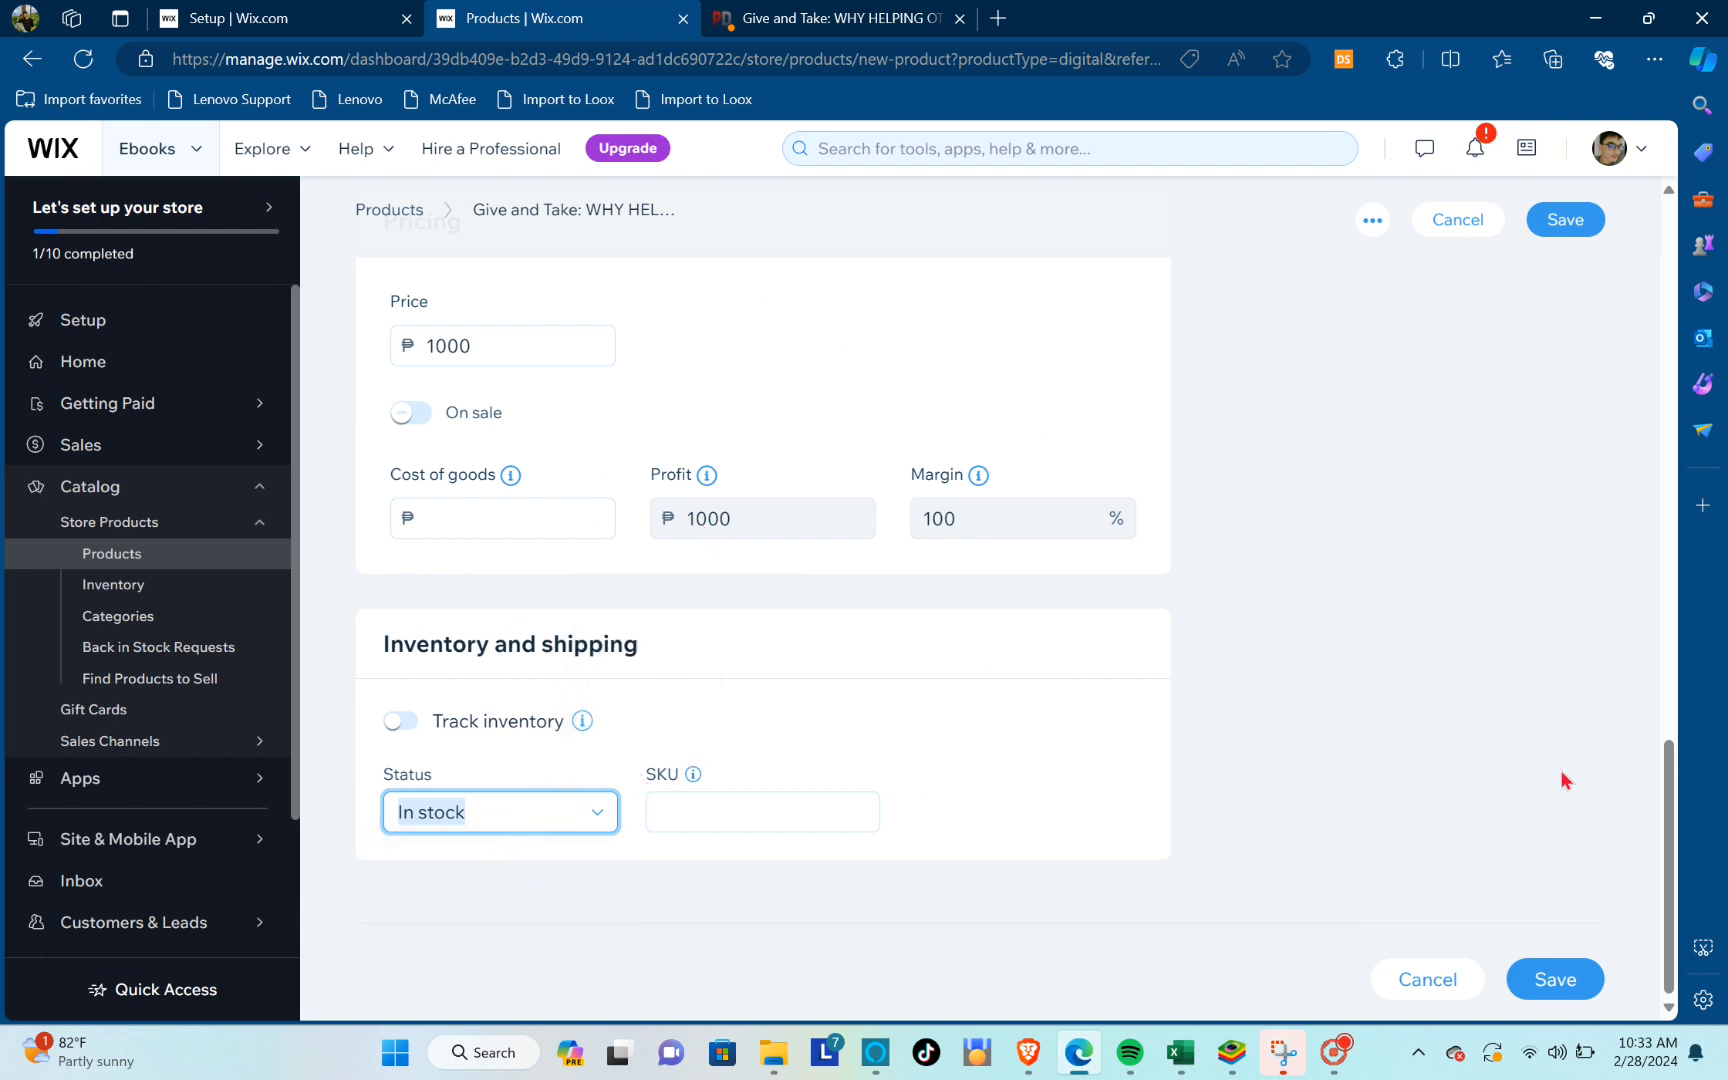
left_click(1545, 990)
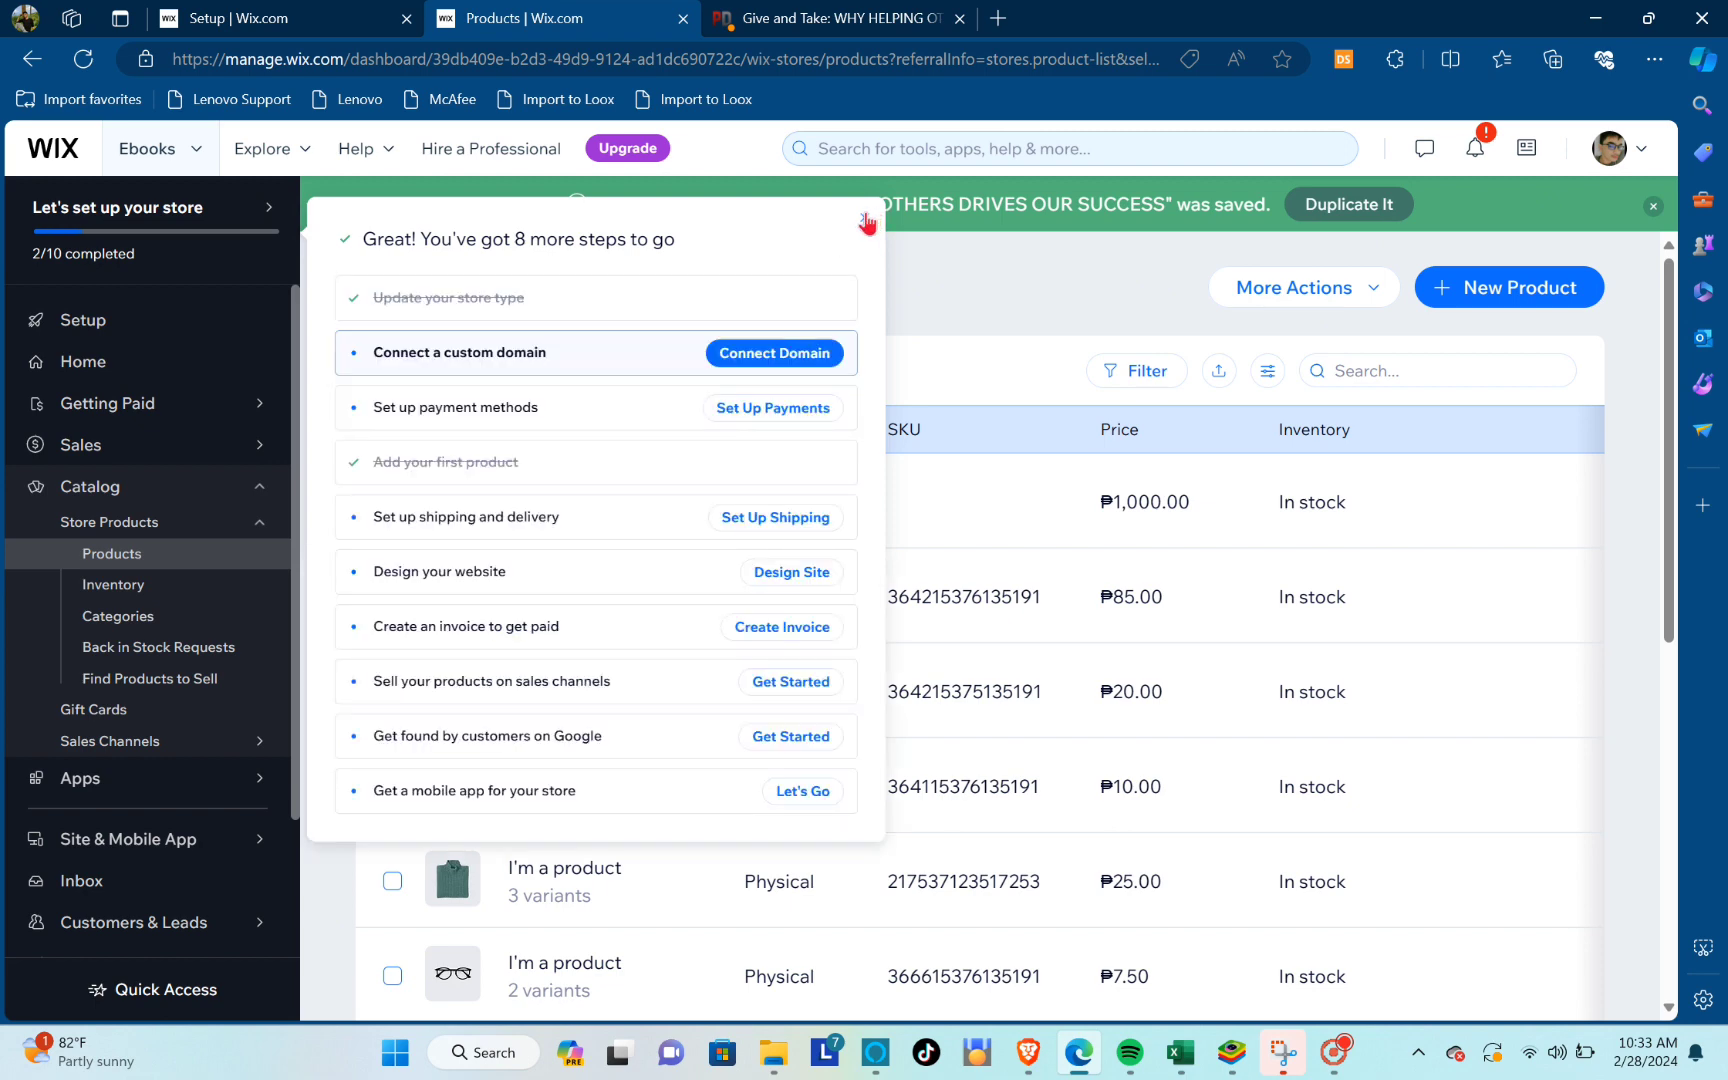
left_click(864, 218)
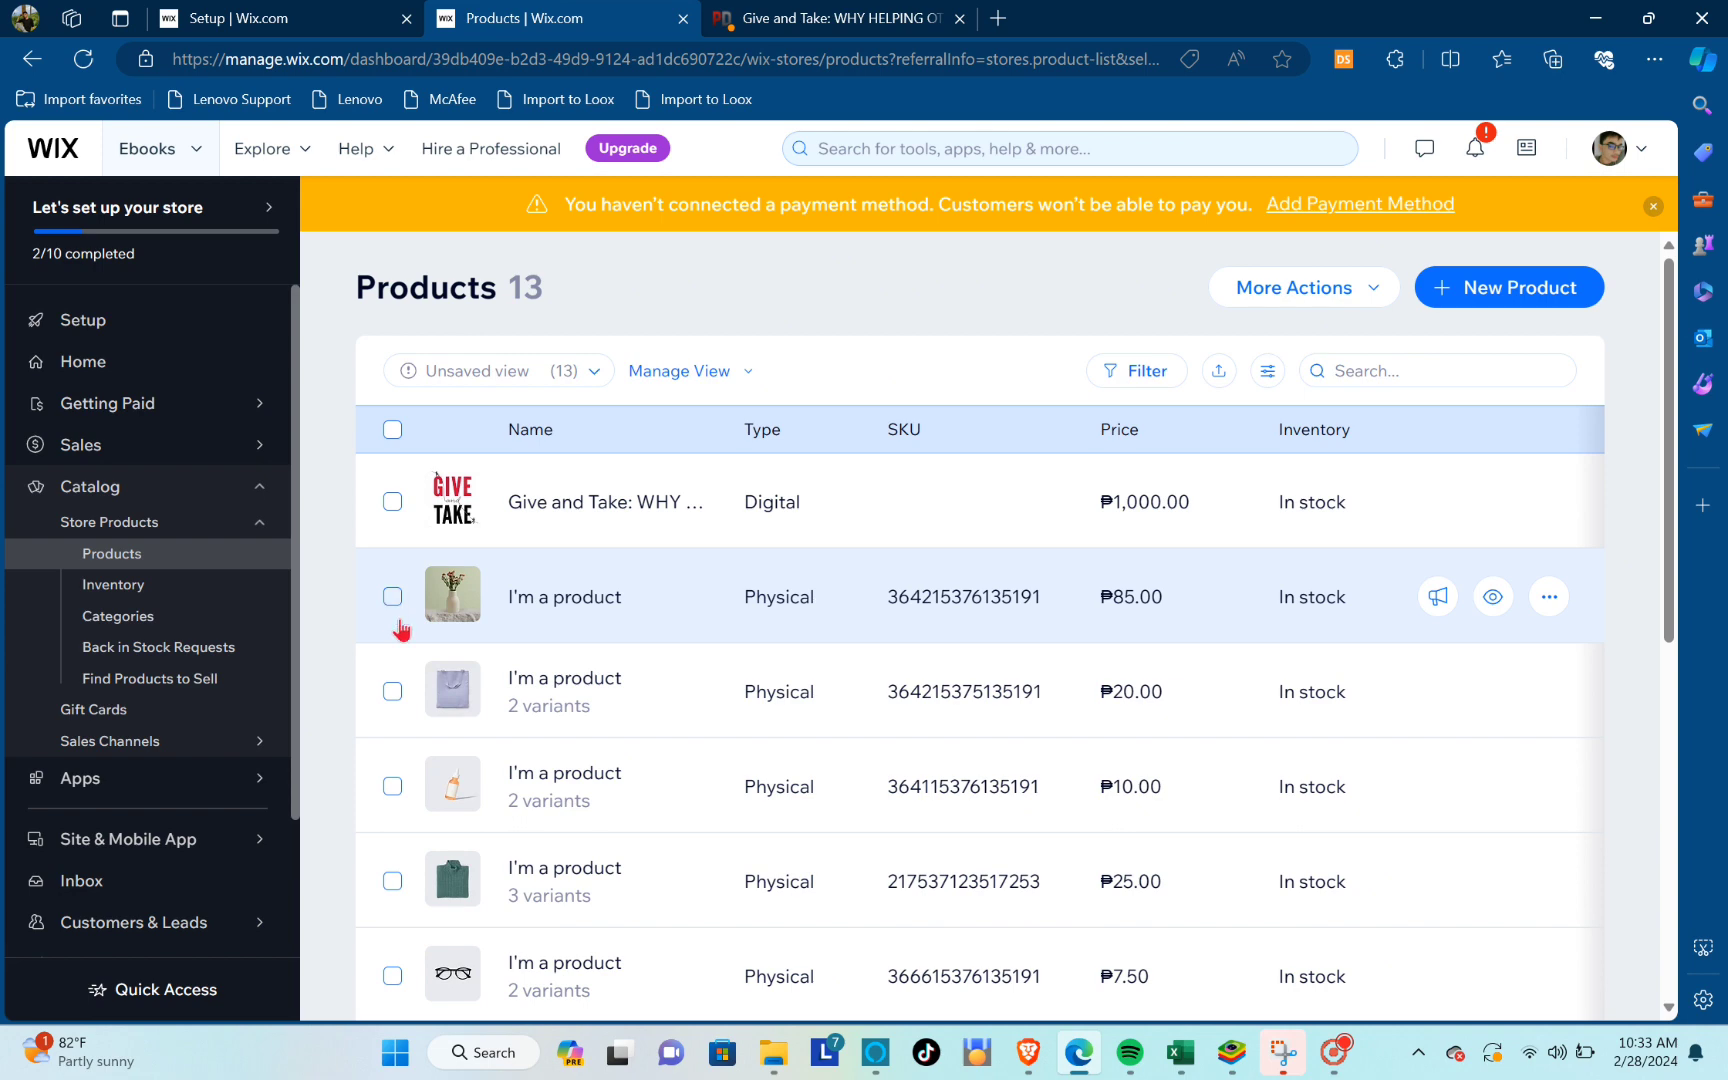
Delete all the physical sample items named "I'm a product" from the product list, keeping only the Give and Take ebook
left_click(392, 597)
left_click(392, 691)
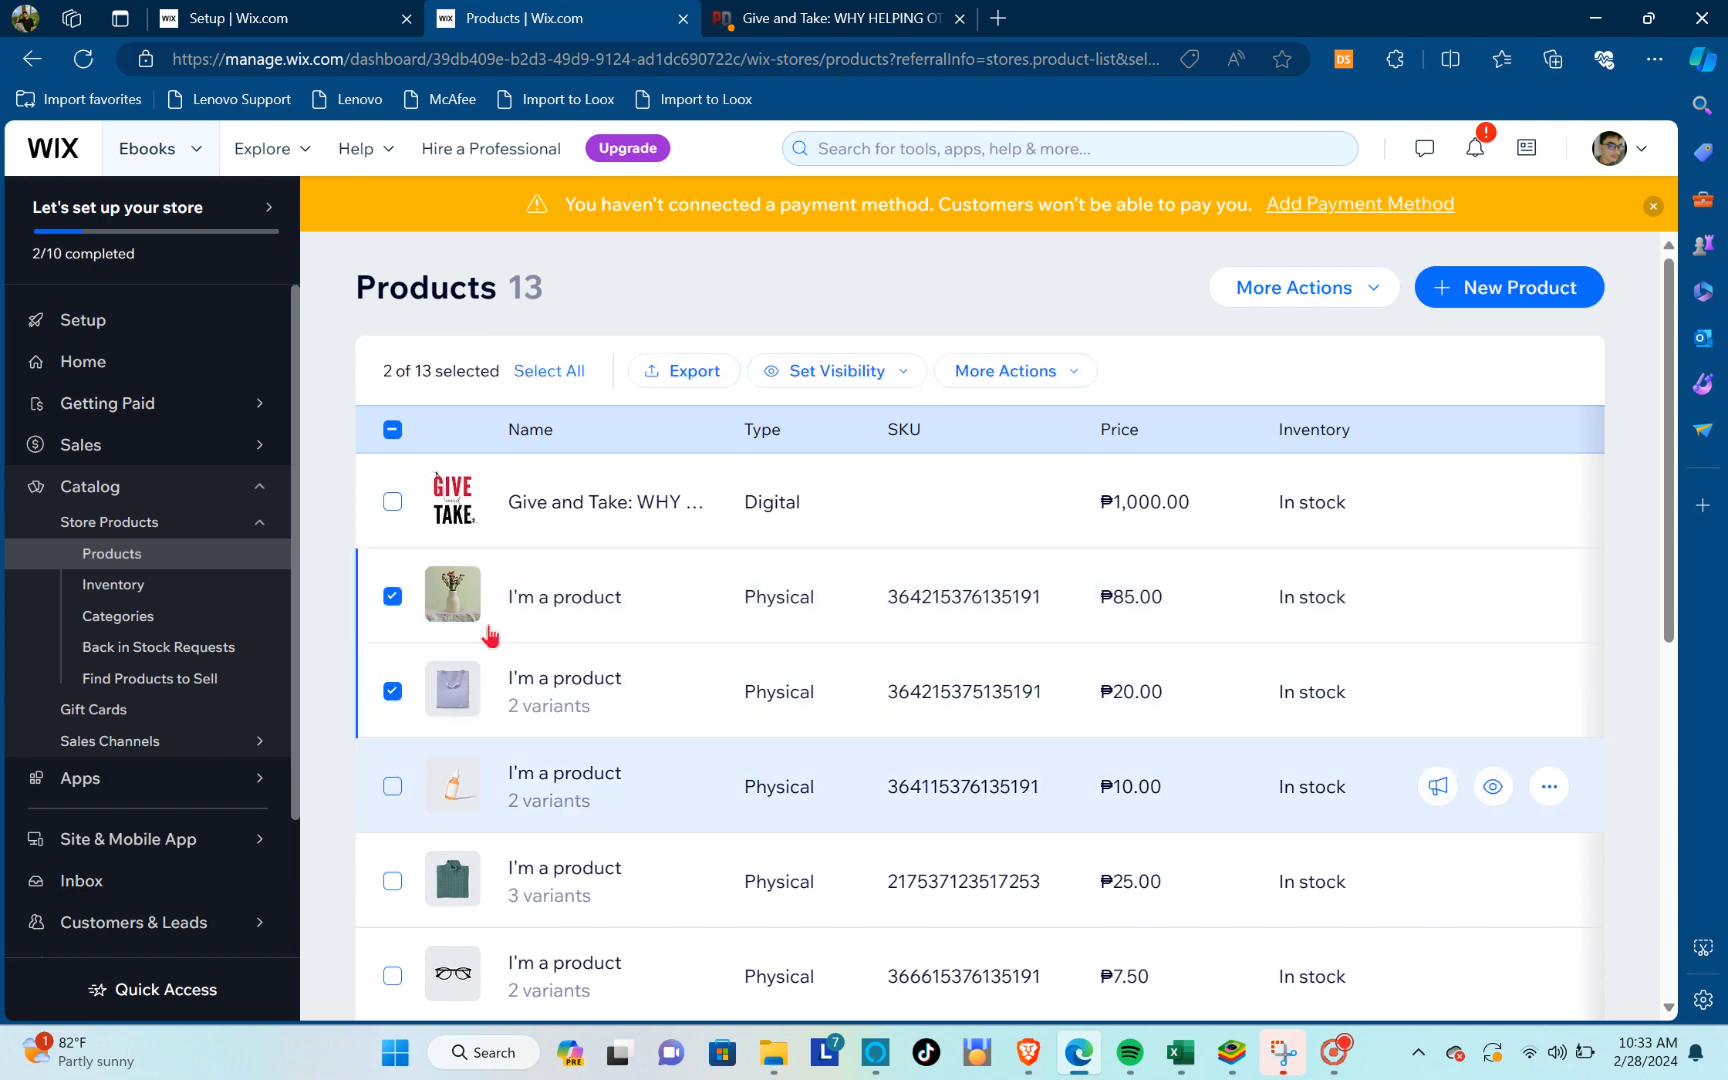
scroll(490, 635, "down", 3)
left_click(392, 401)
scroll(1007, 482, "down", 5)
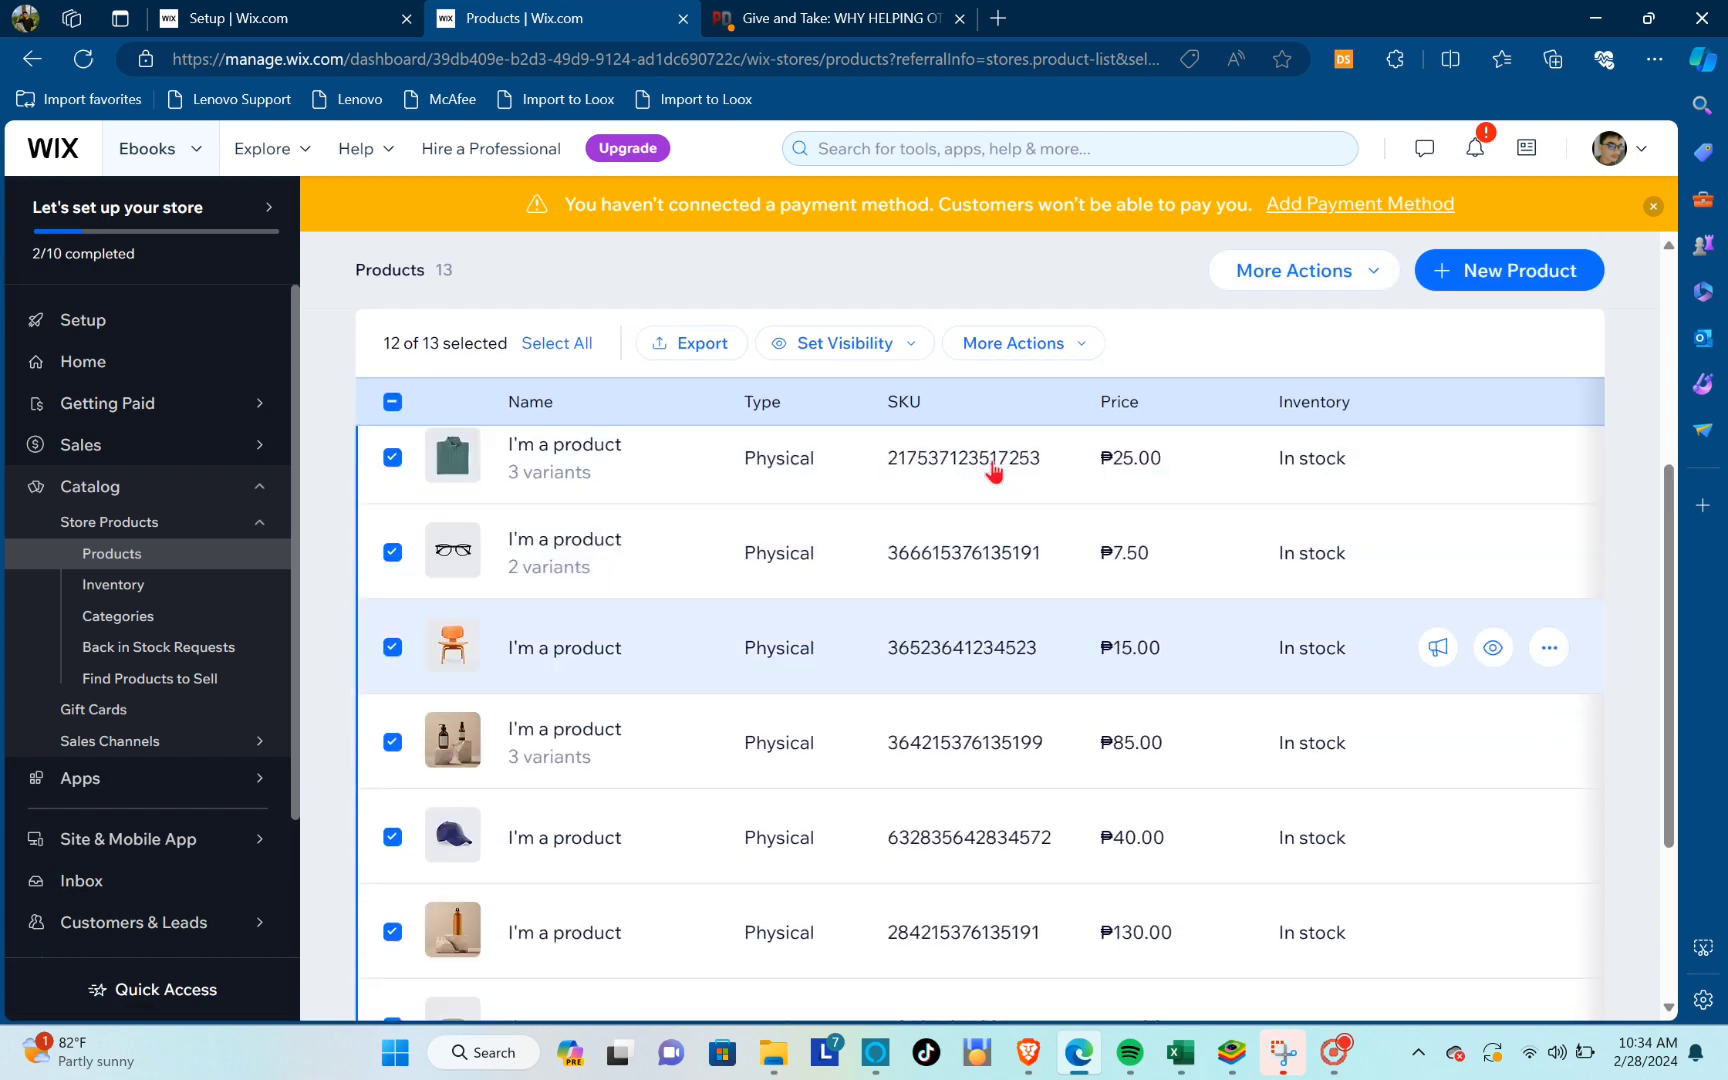
scroll(993, 470, "up", 5)
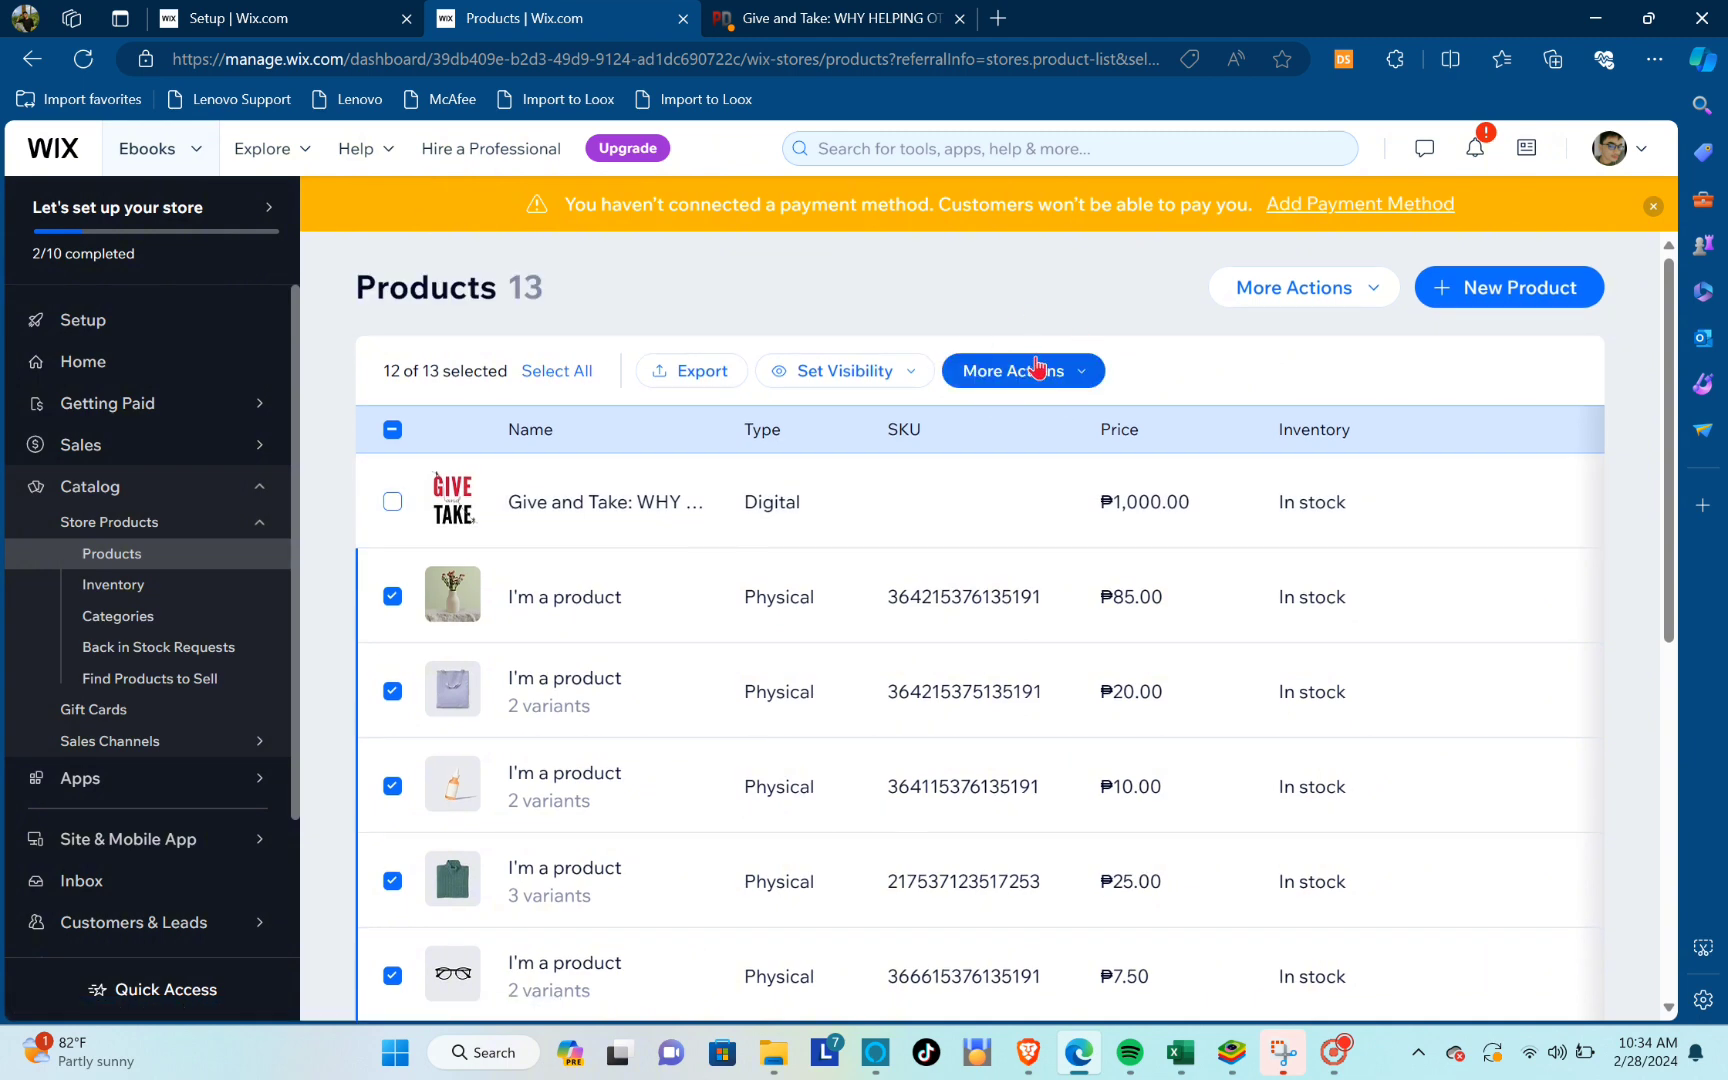
left_click(1037, 368)
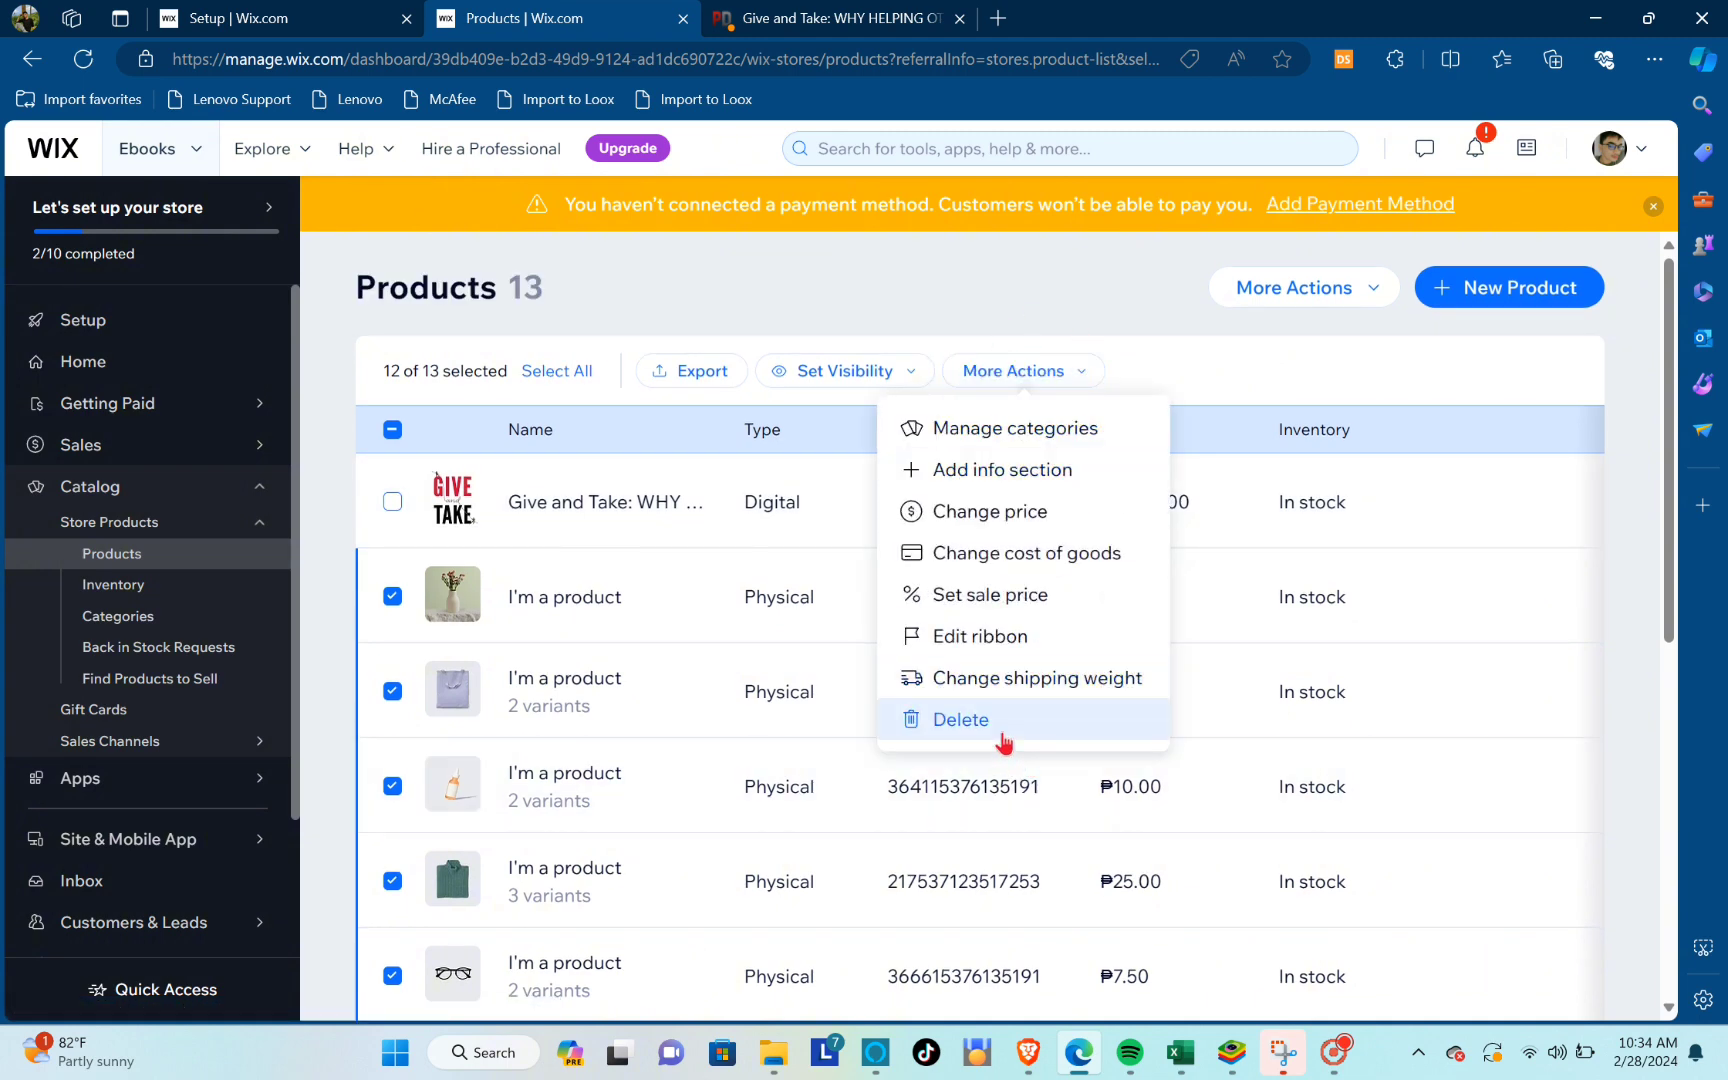
left_click(1005, 735)
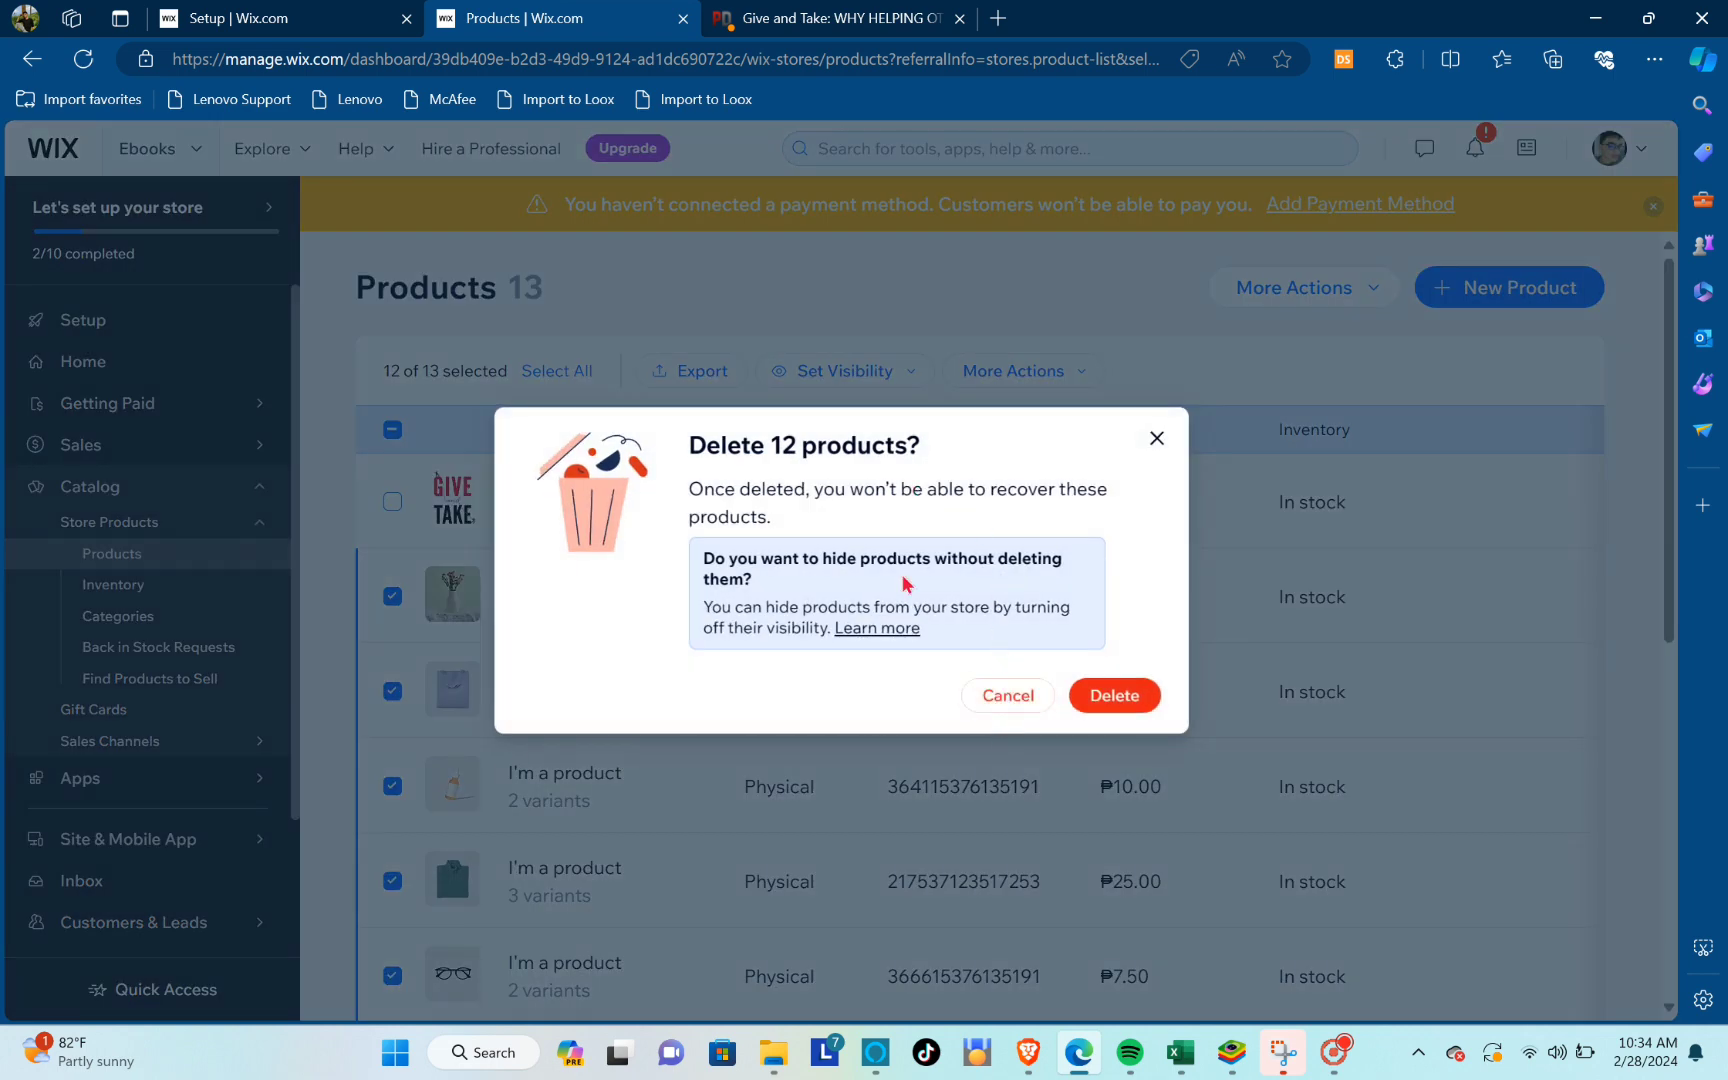
left_click(1100, 700)
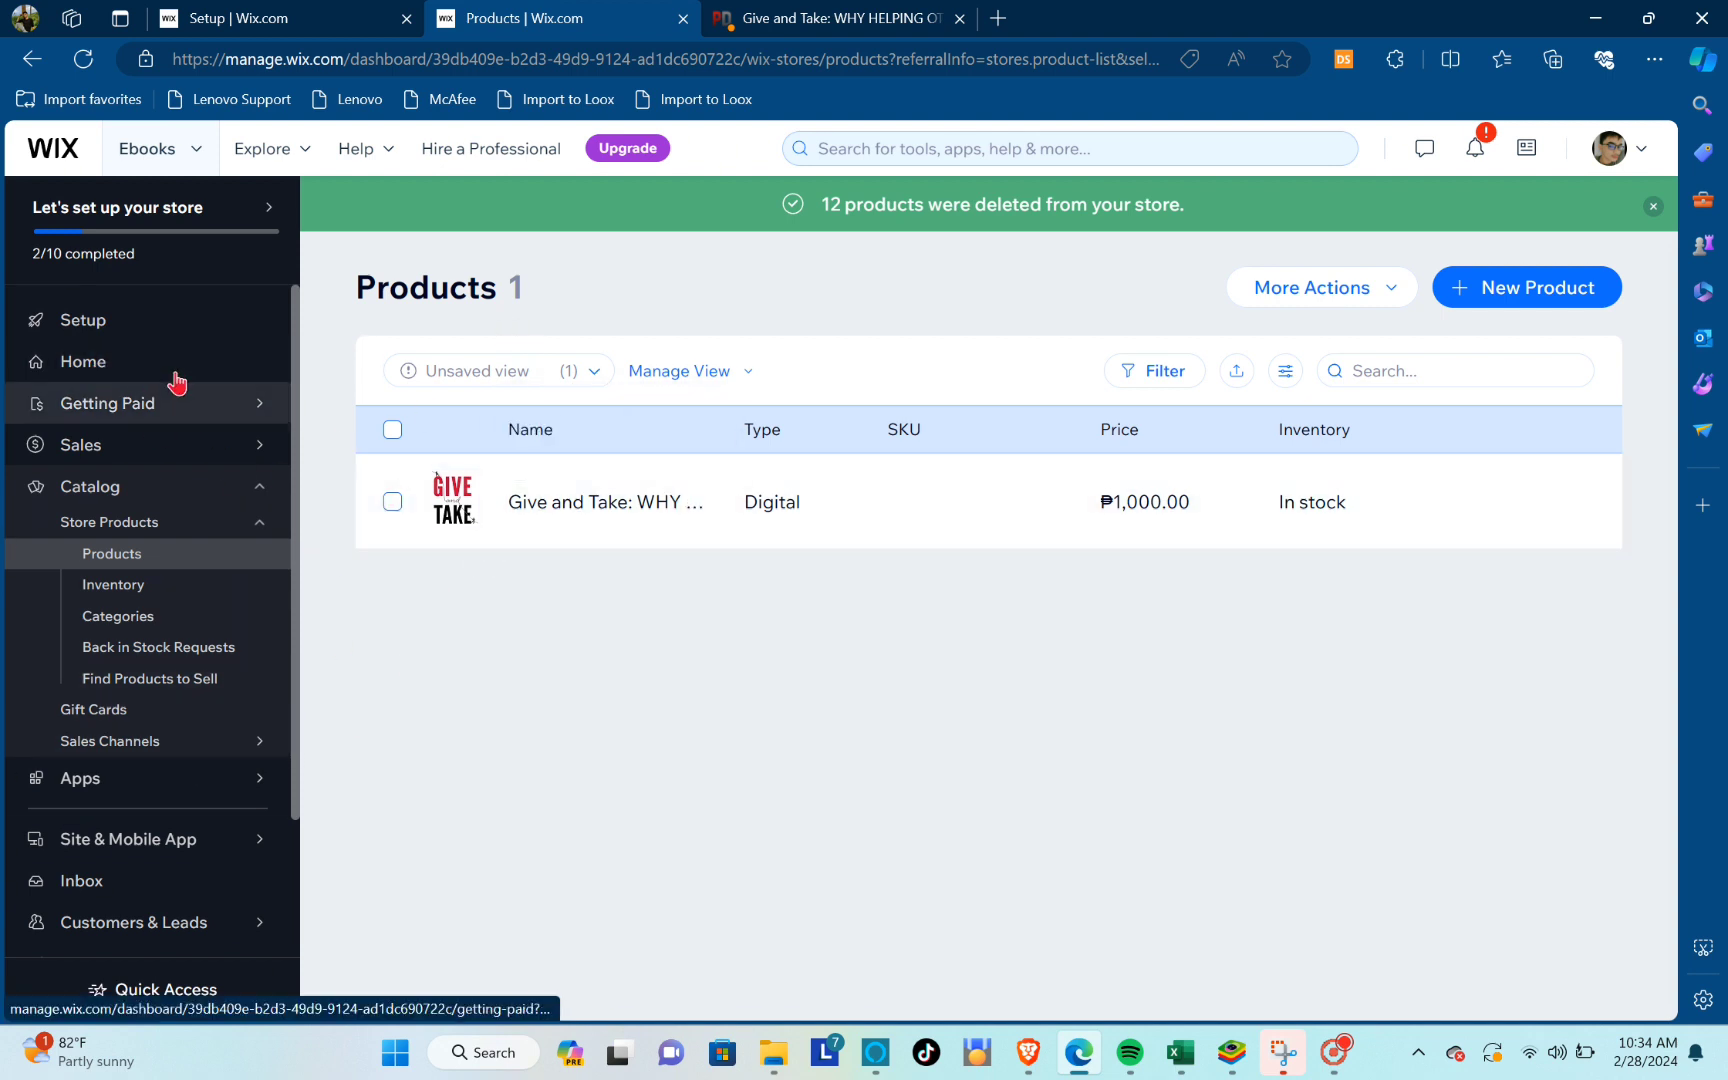
Start designing the site from the dashboard home and choose to customize a template
left_click(141, 362)
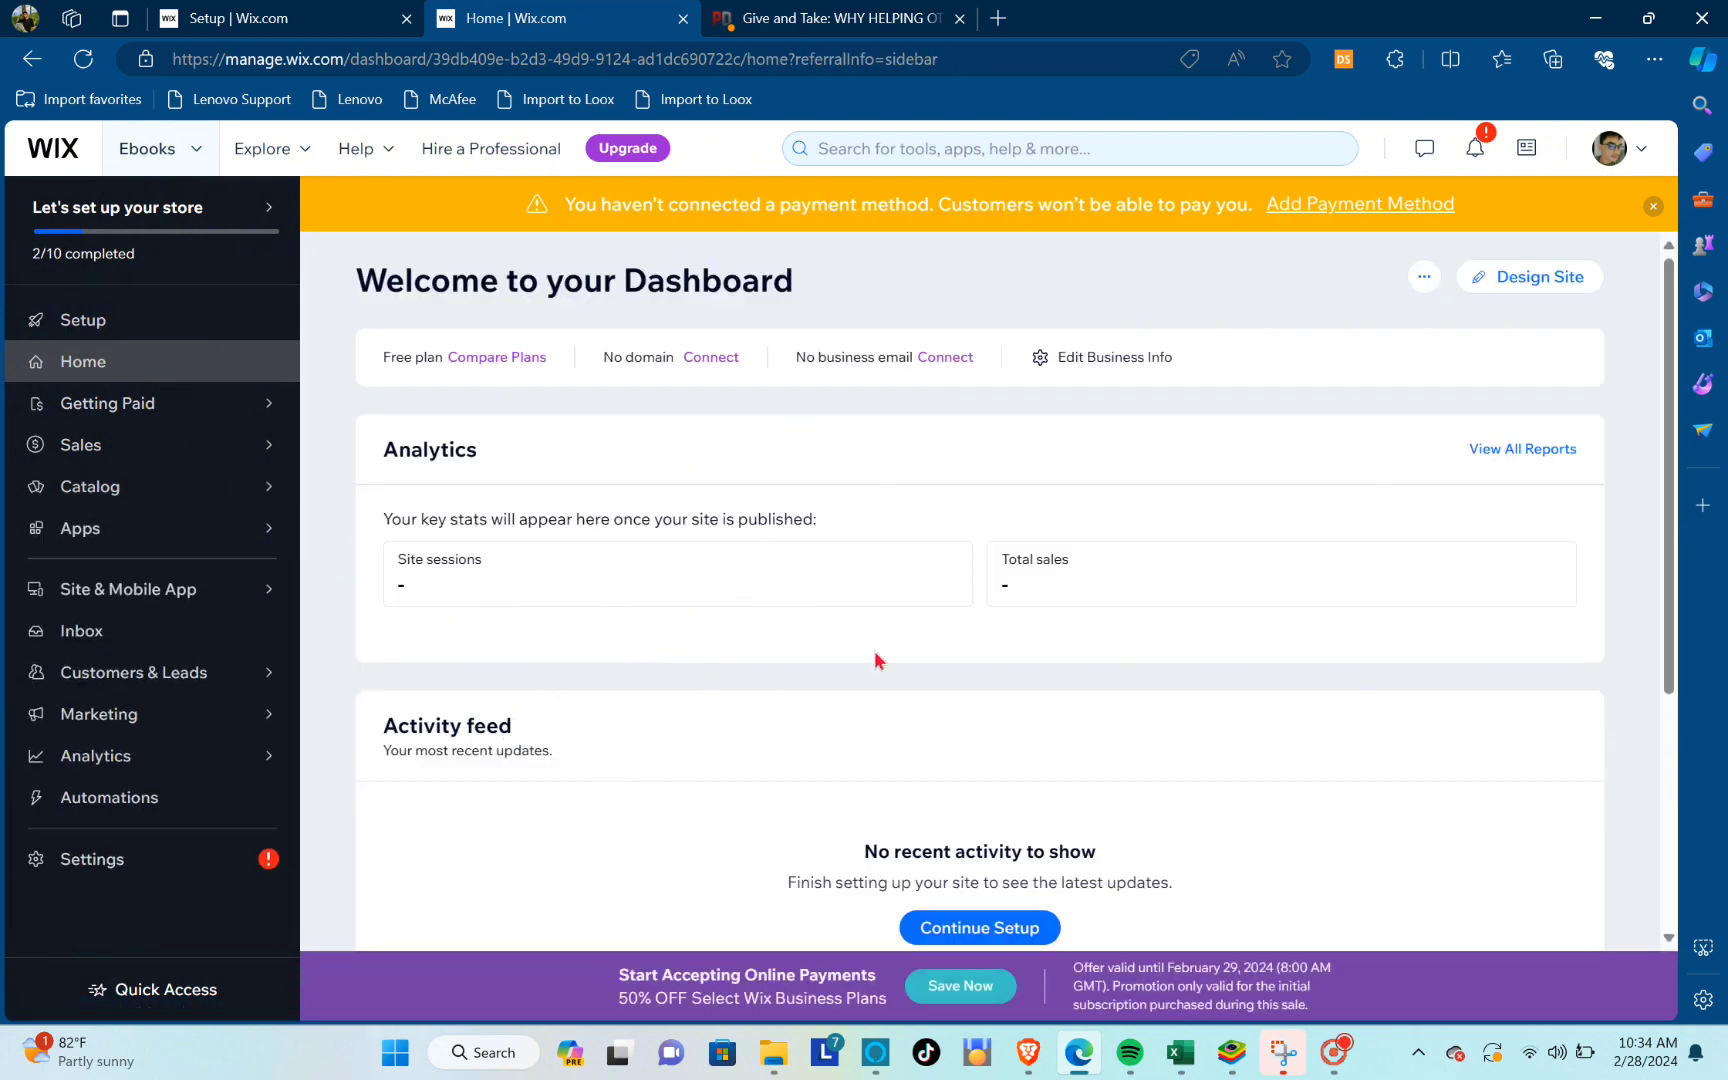
left_click(1514, 288)
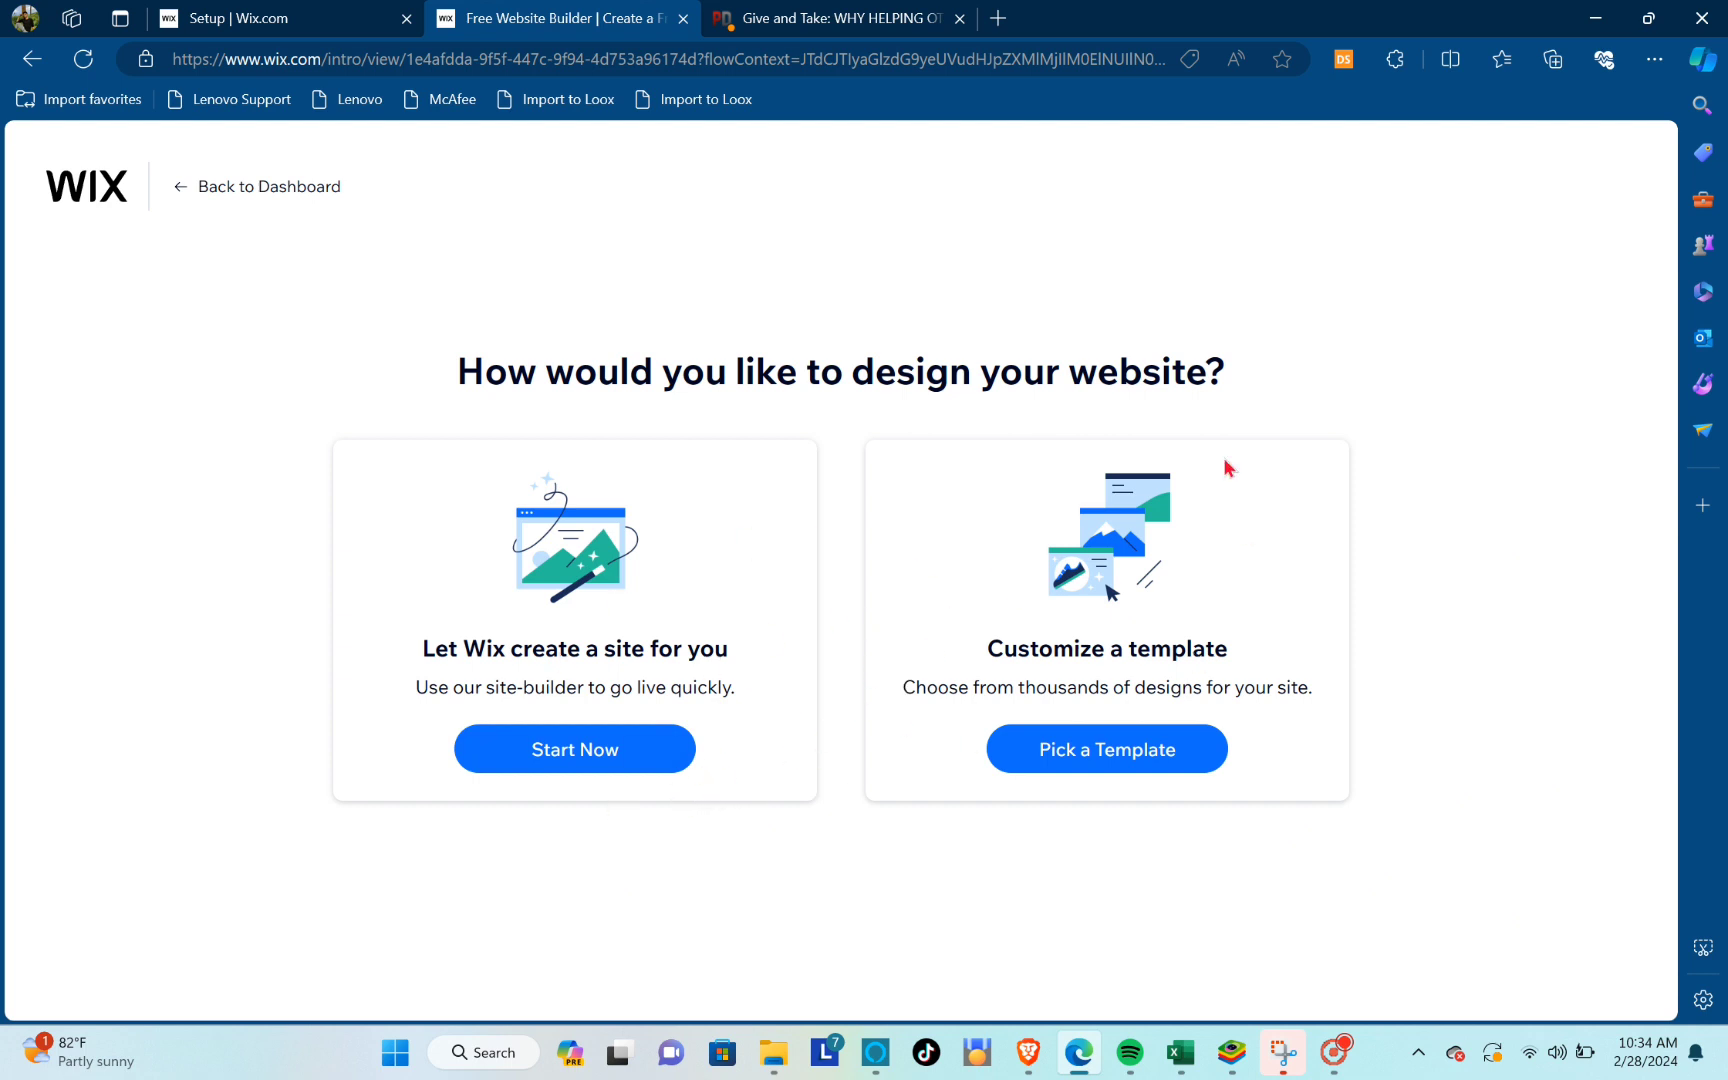
left_click(1043, 758)
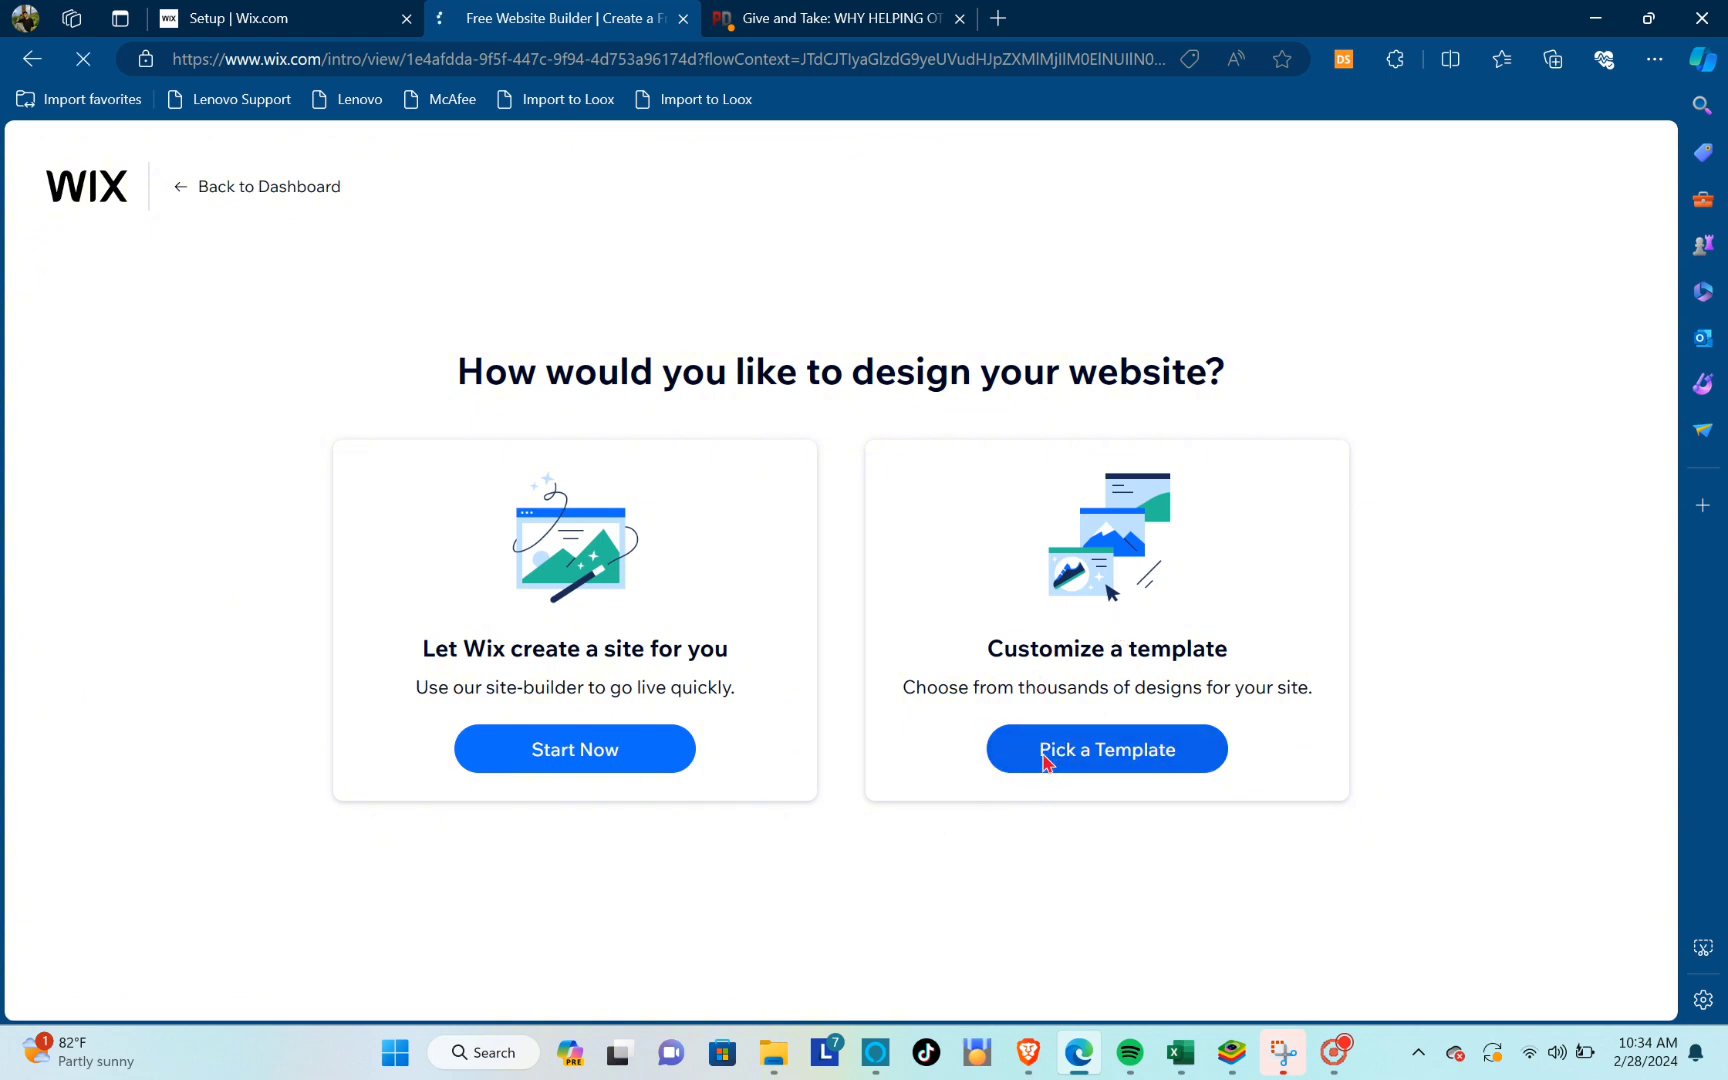
Browse the eCommerce templates, open the Electronics Store template for editing and dismiss the AI site content dialog
scroll(600, 620, "down", 9)
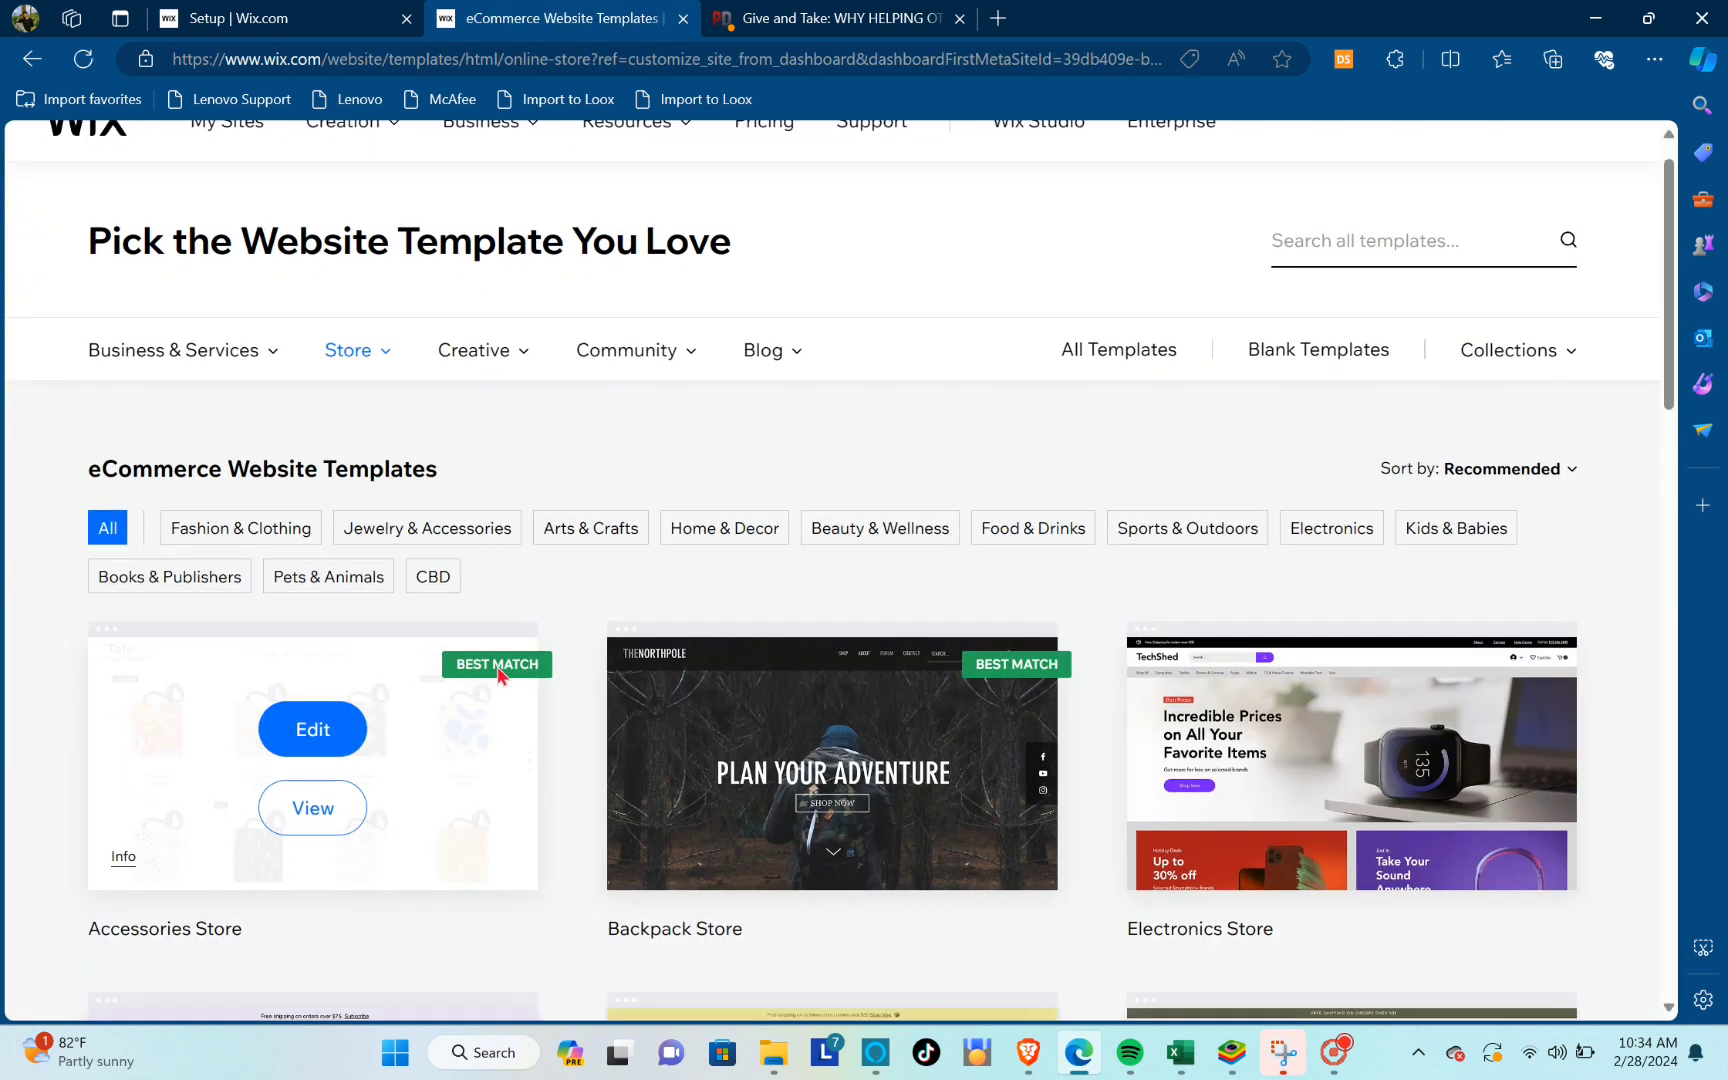
scroll(460, 500, "up", 6)
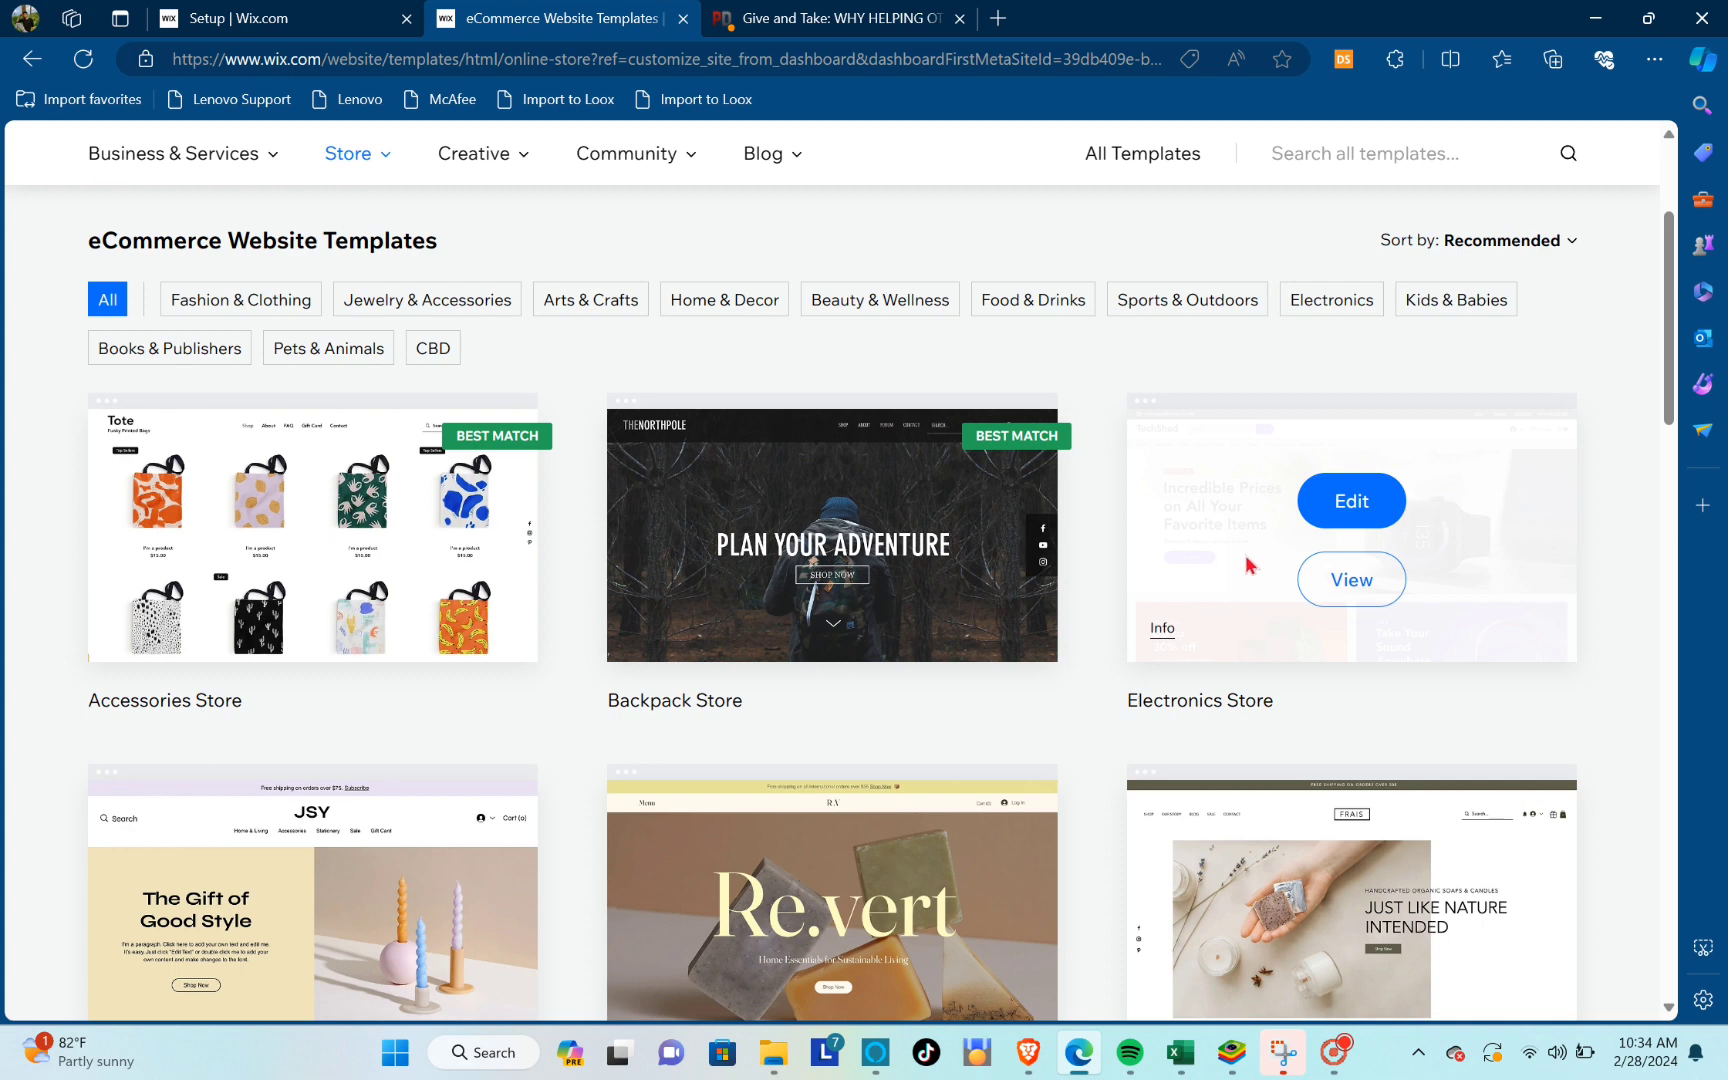
left_click(1334, 501)
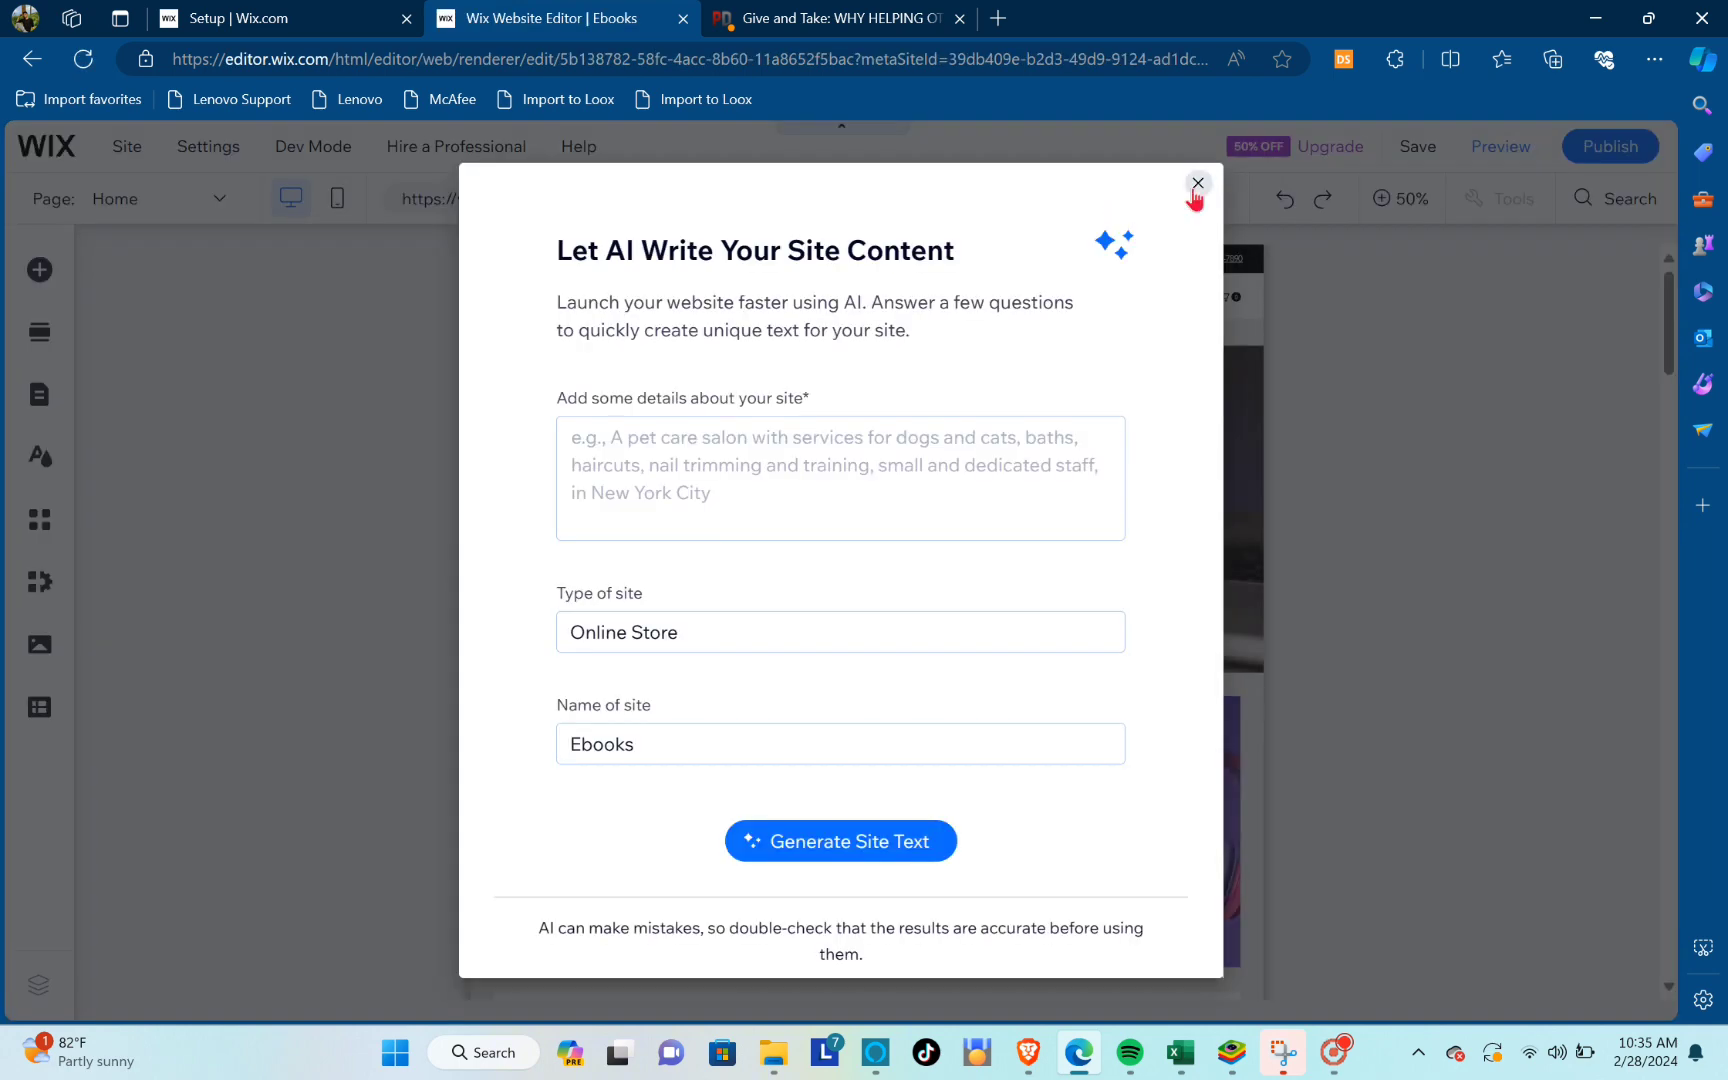
left_click(1197, 184)
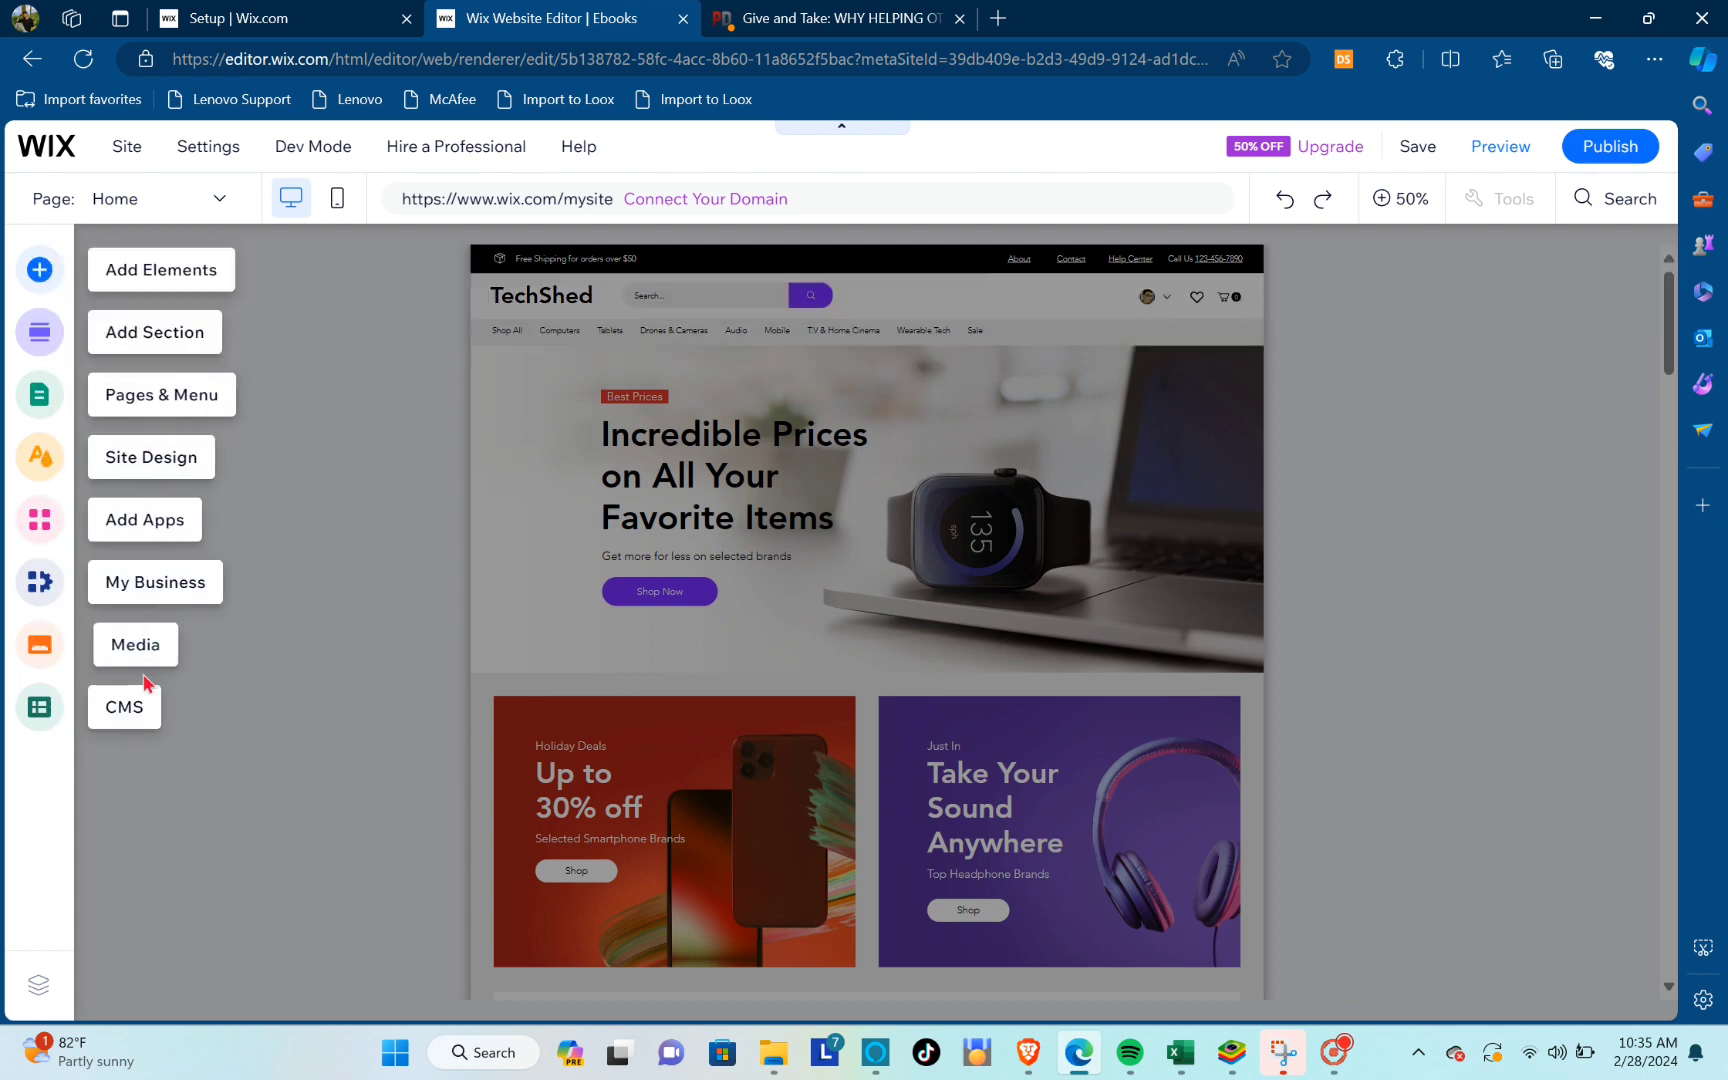
Look through the editor's available elements and ready-made sections, then review the list of pages in the site menu
left_click(39, 272)
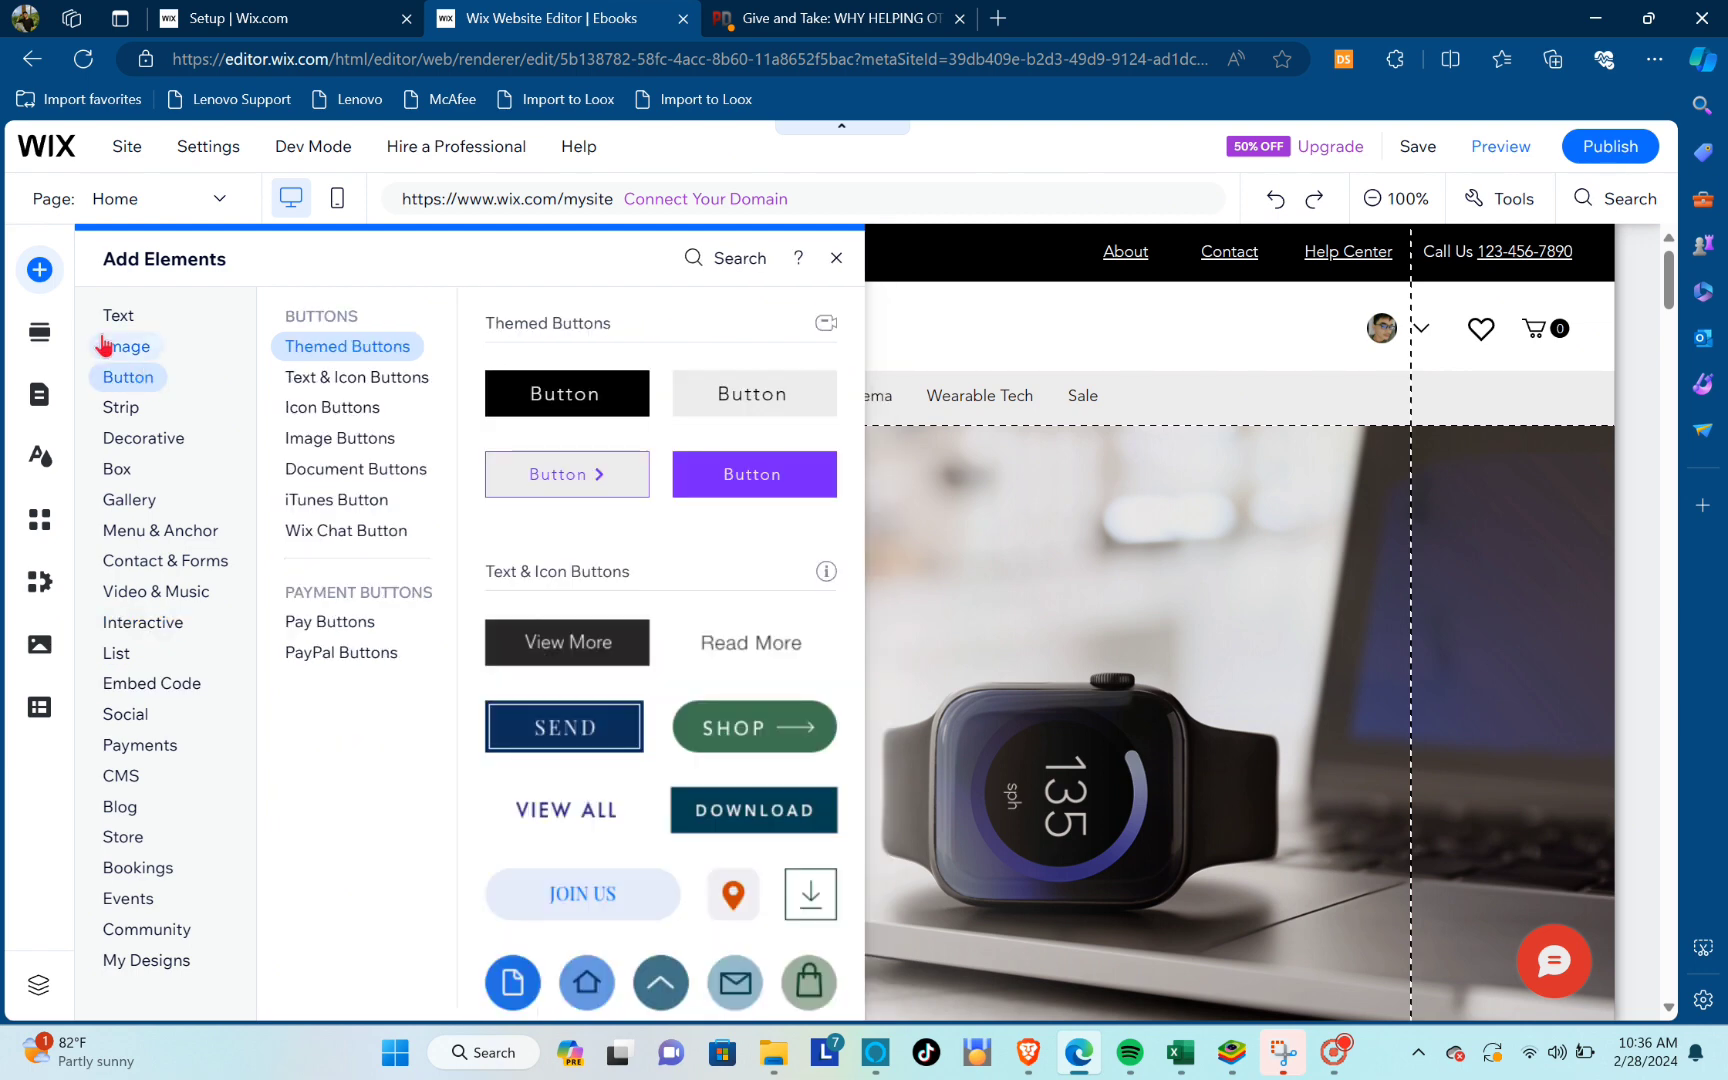
left_click(37, 332)
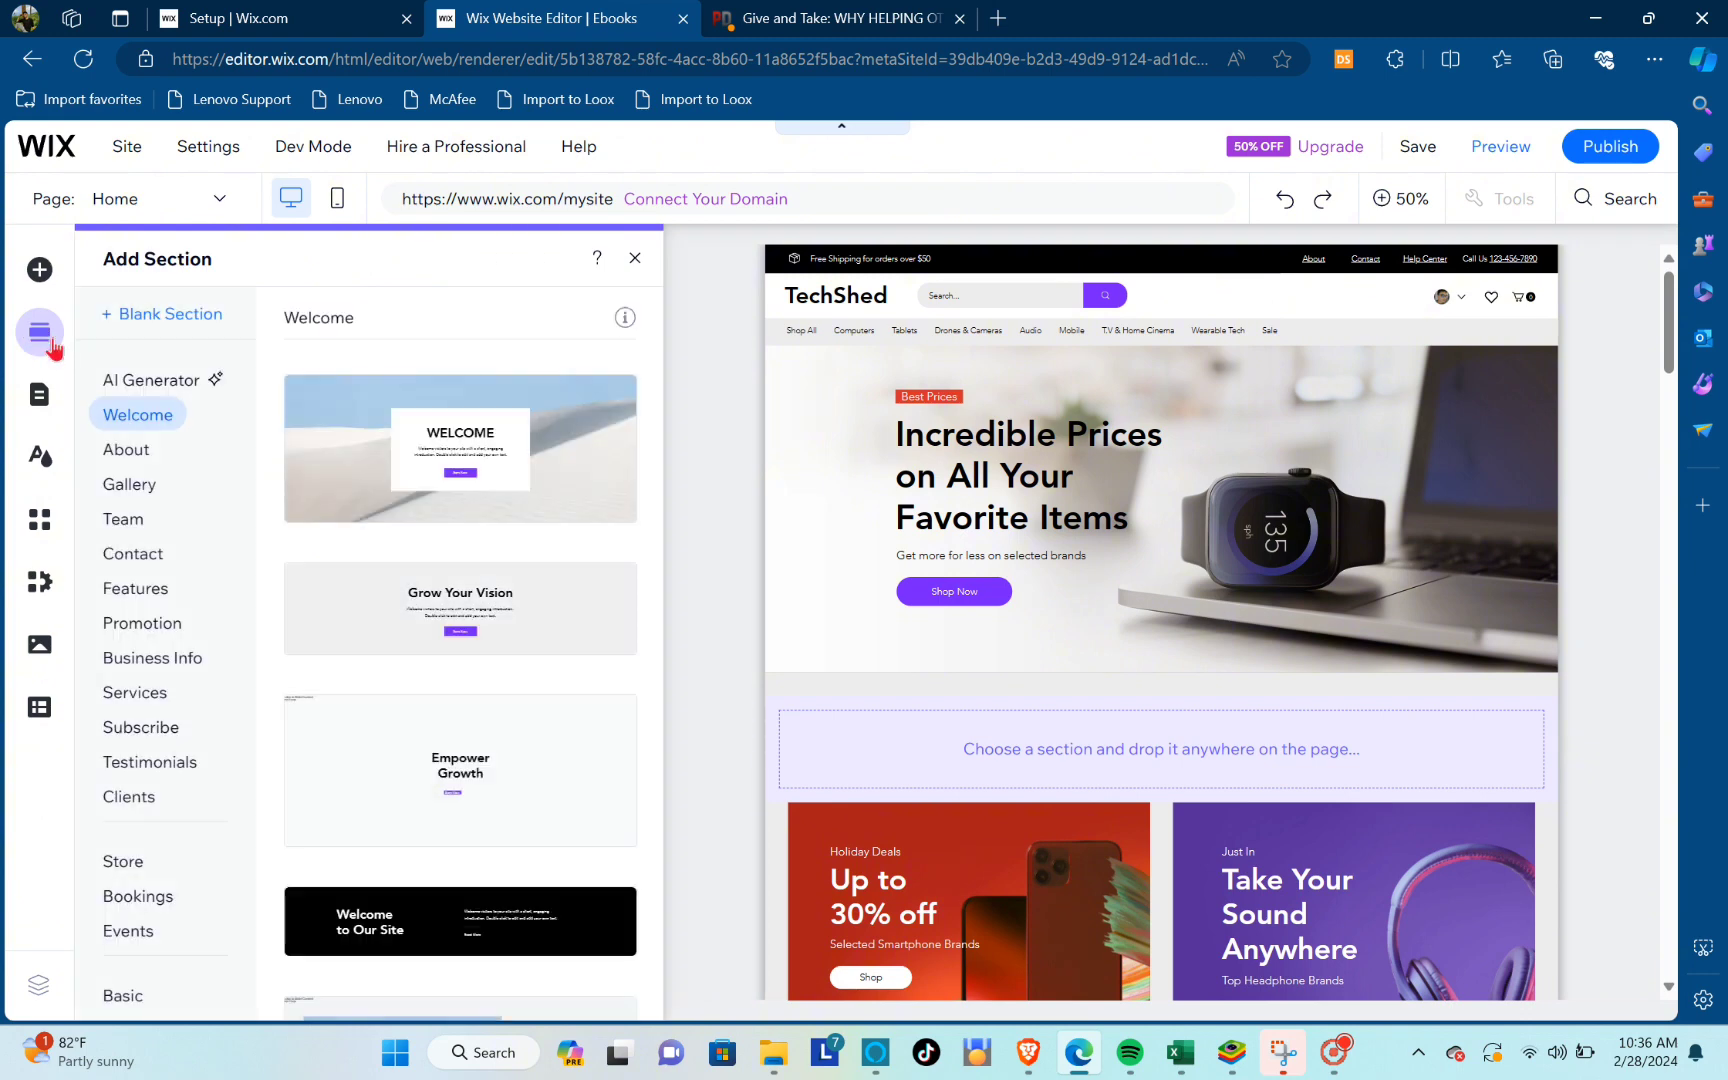
left_click(42, 398)
left_click(37, 398)
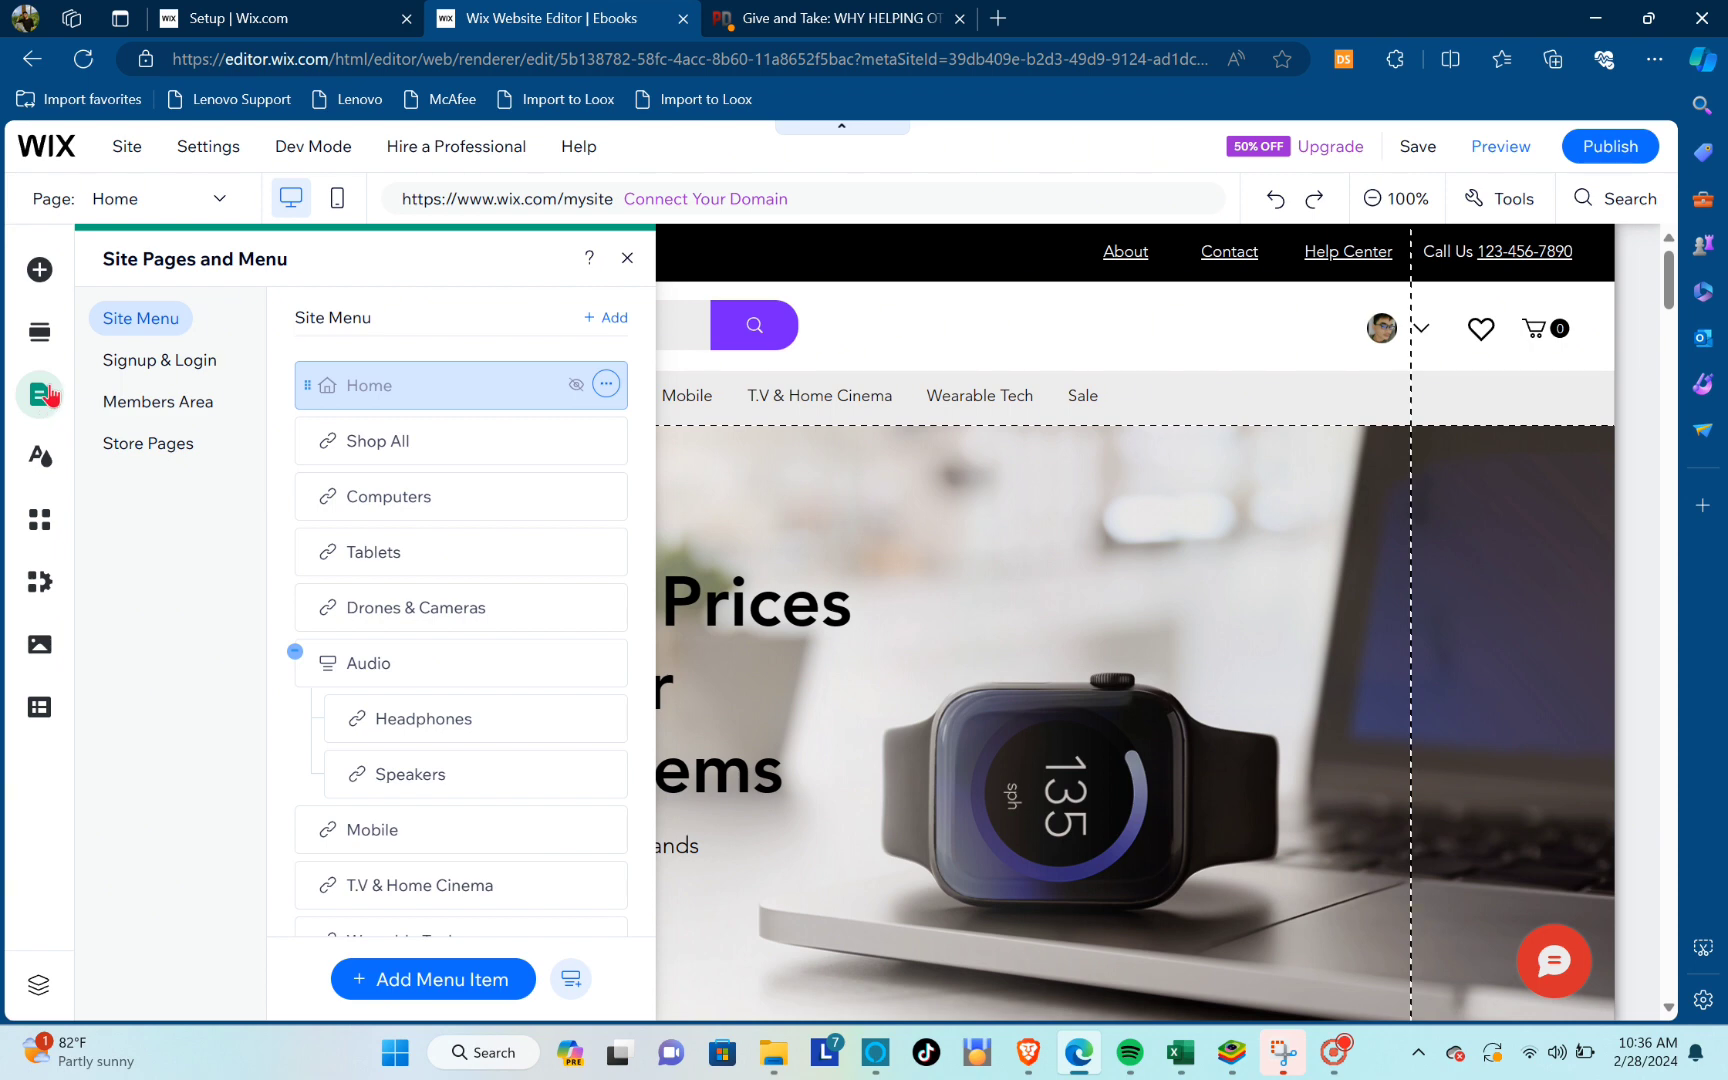
left_click(50, 397)
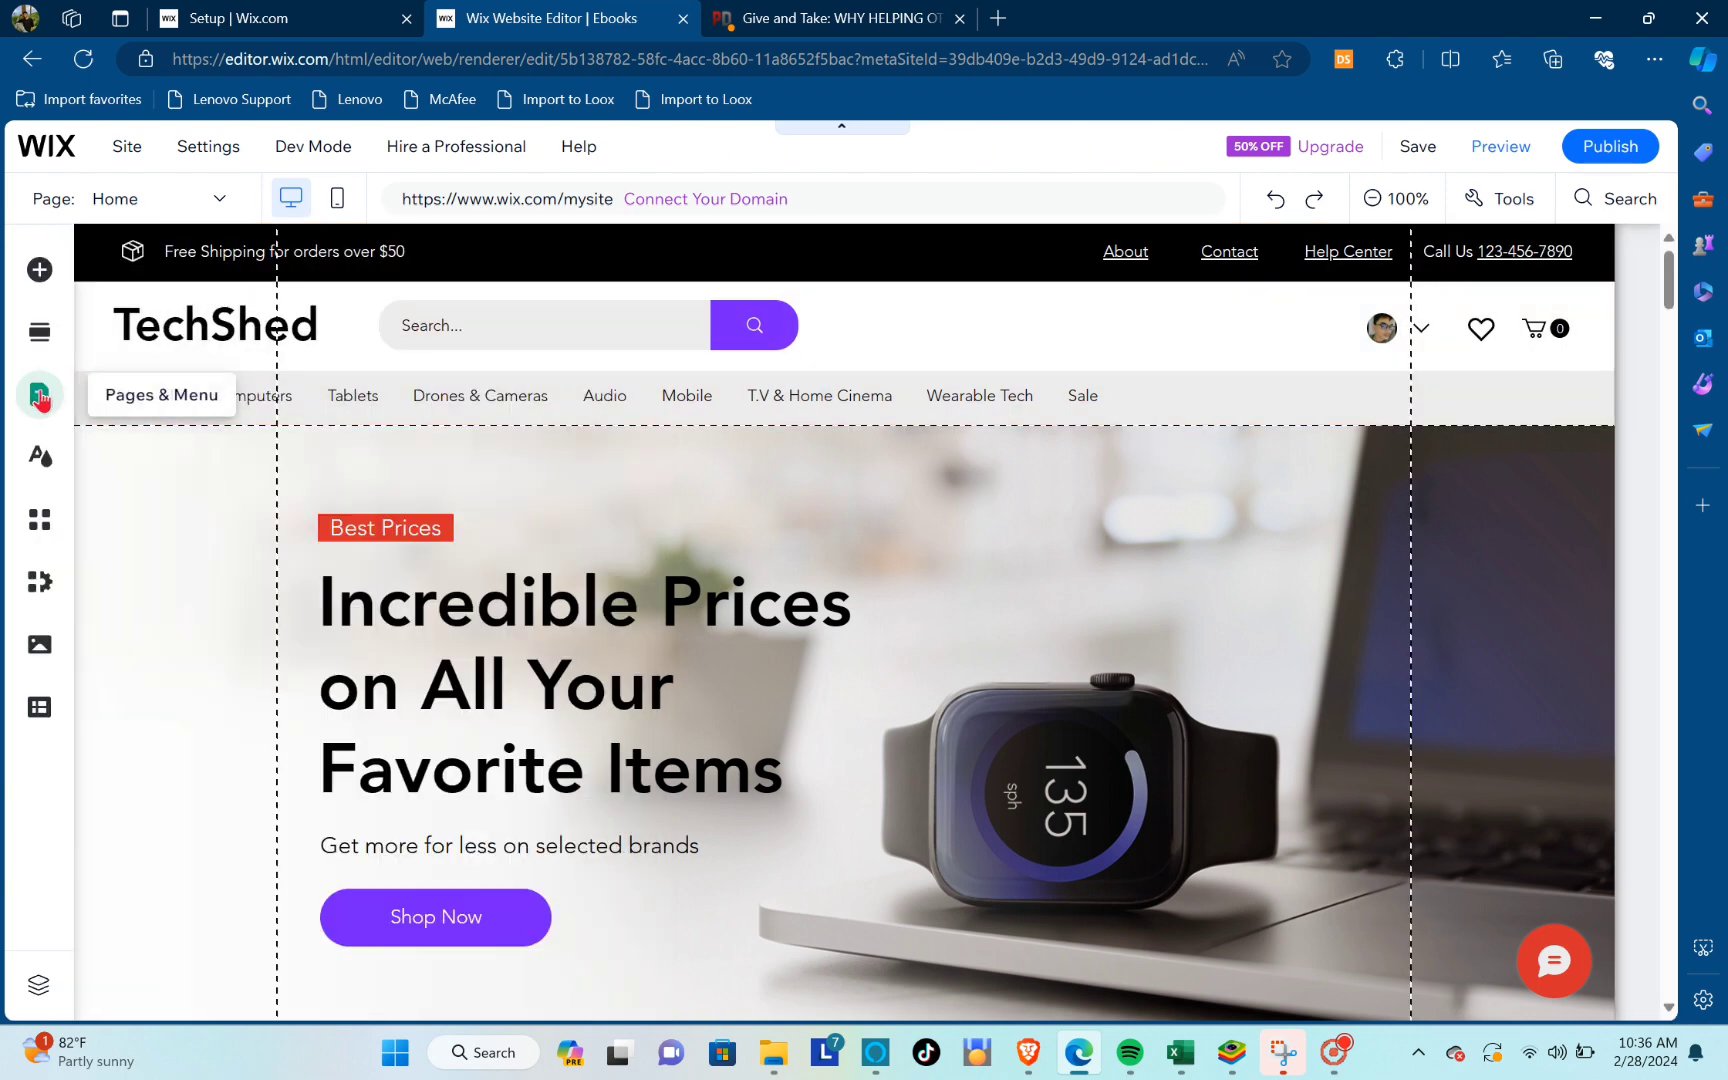
left_click(196, 416)
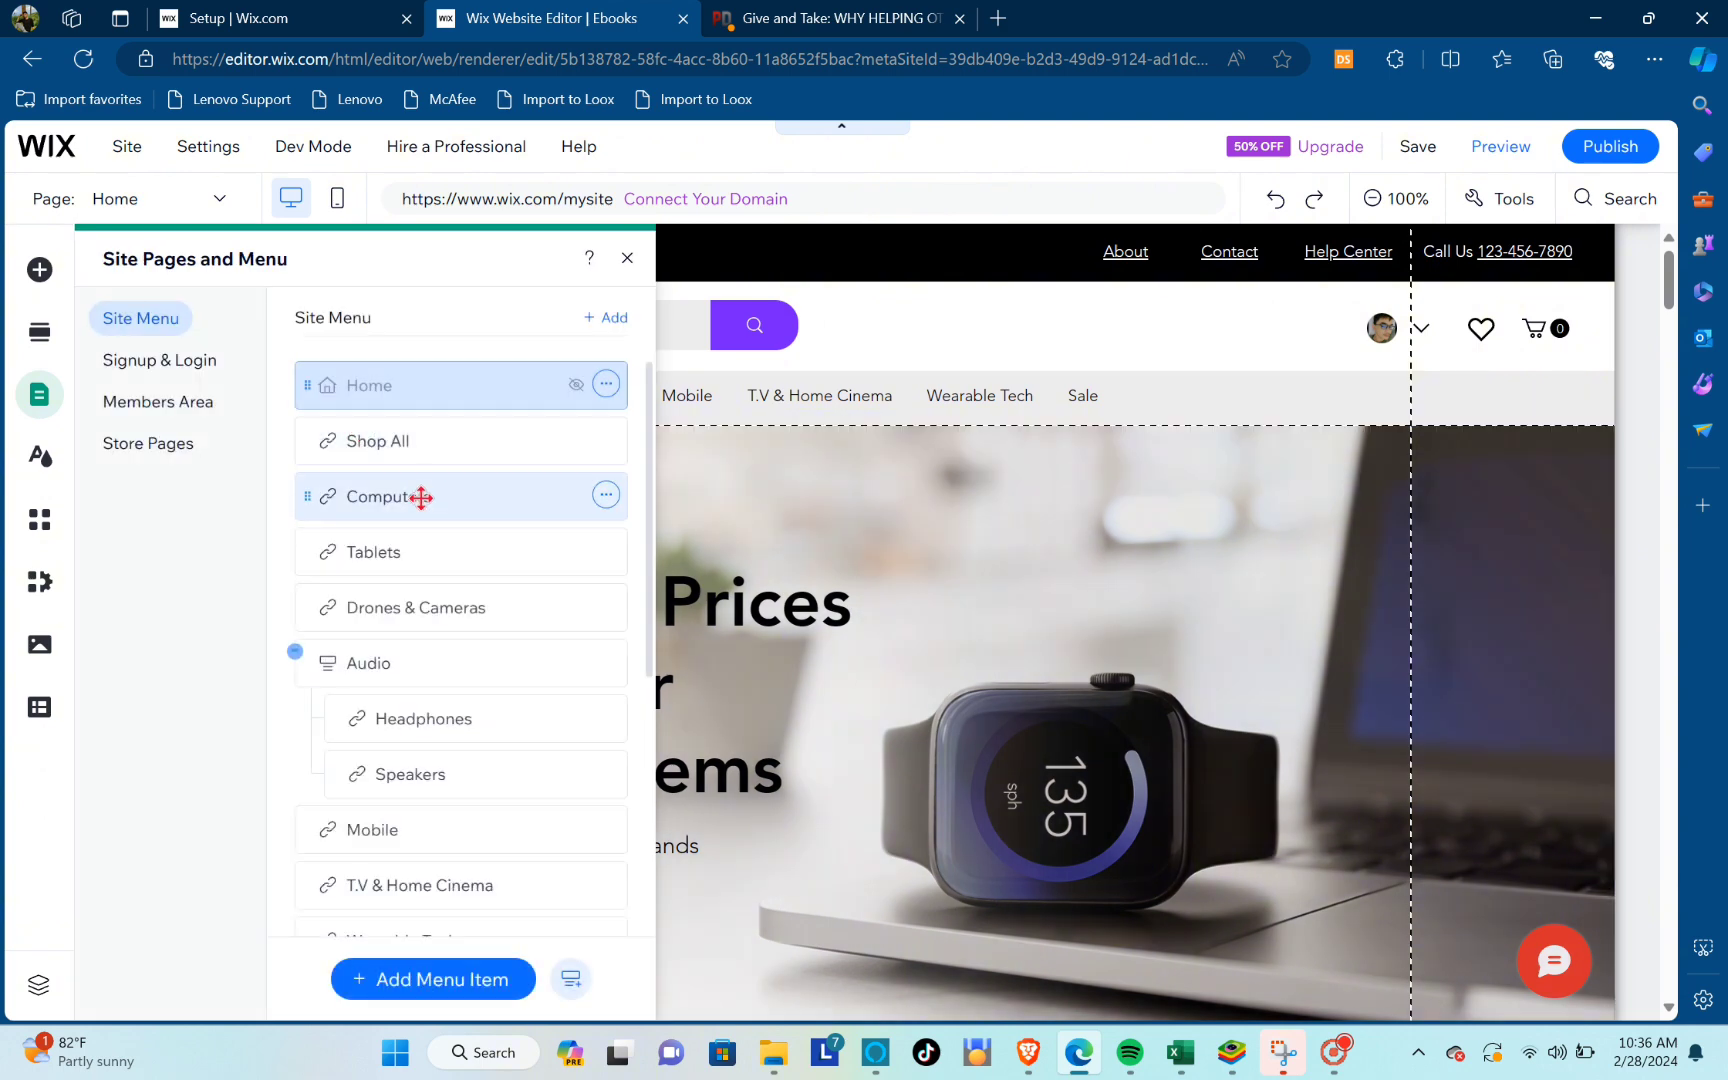
scroll(426, 546, "down", 4)
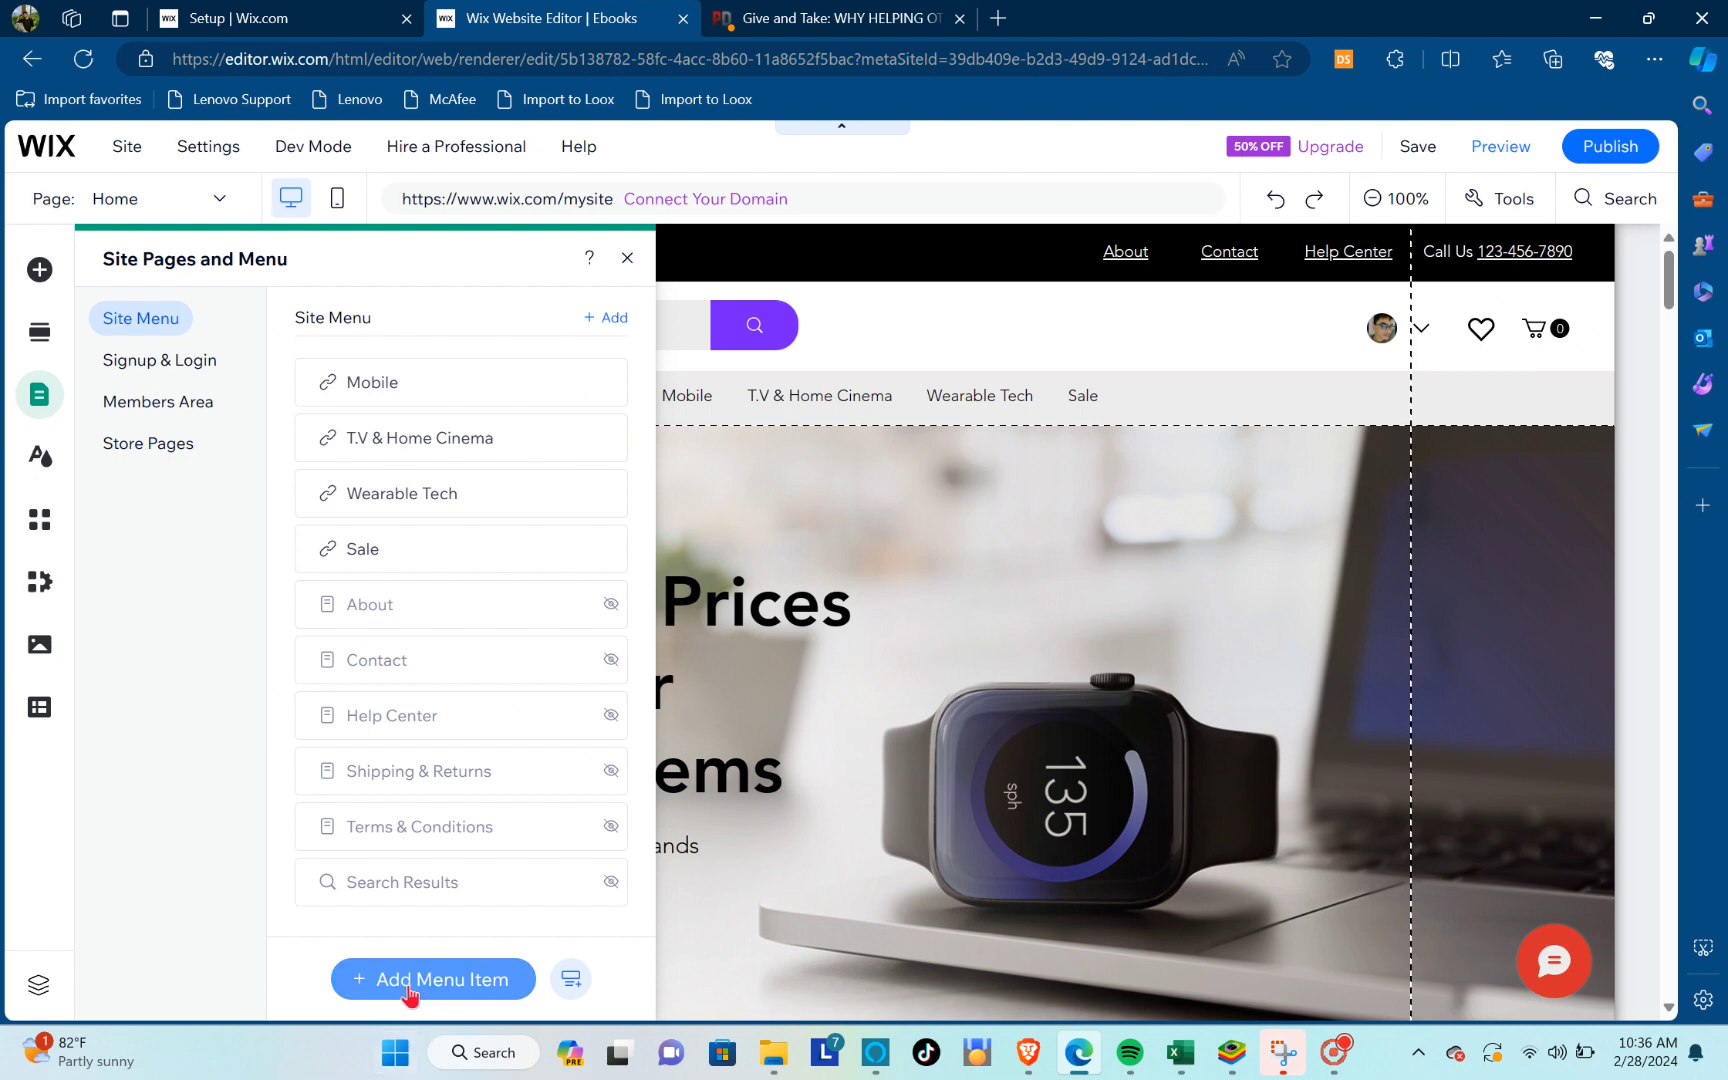
scroll(447, 694, "up", 5)
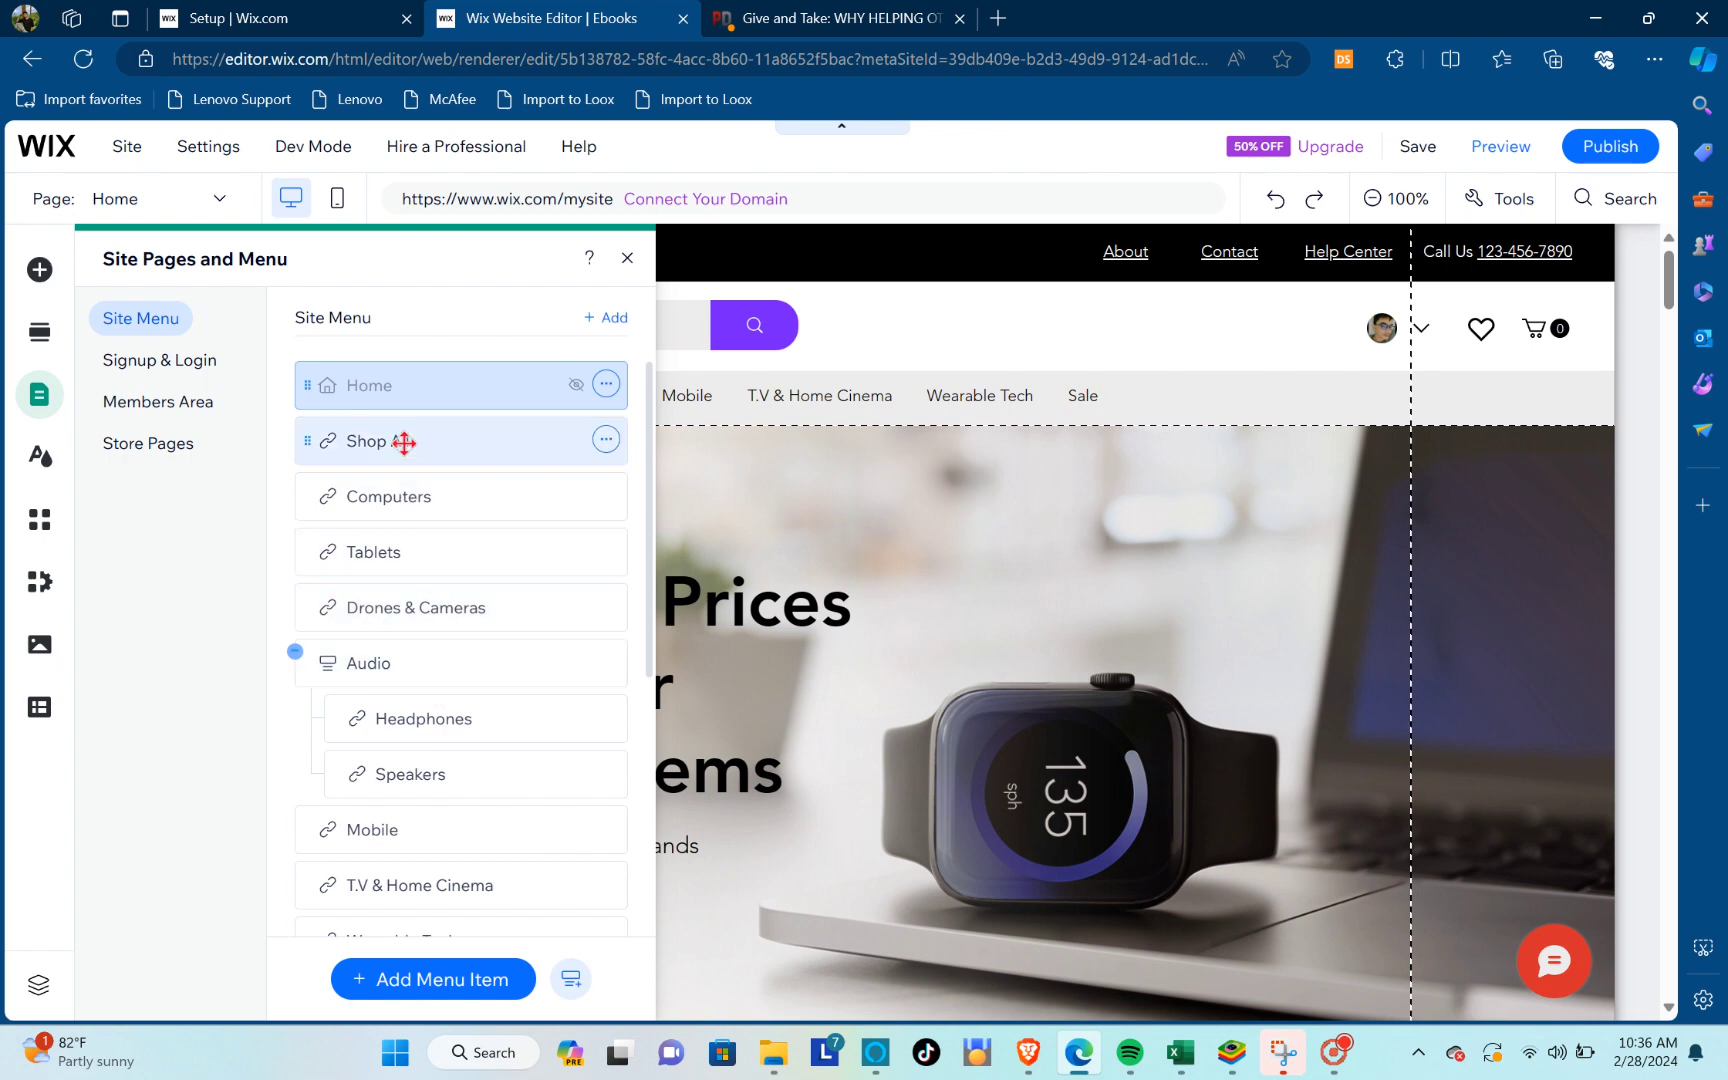
Open the Shop All page from the site menu, keeping its name, and look over its product listing
left_click(404, 443)
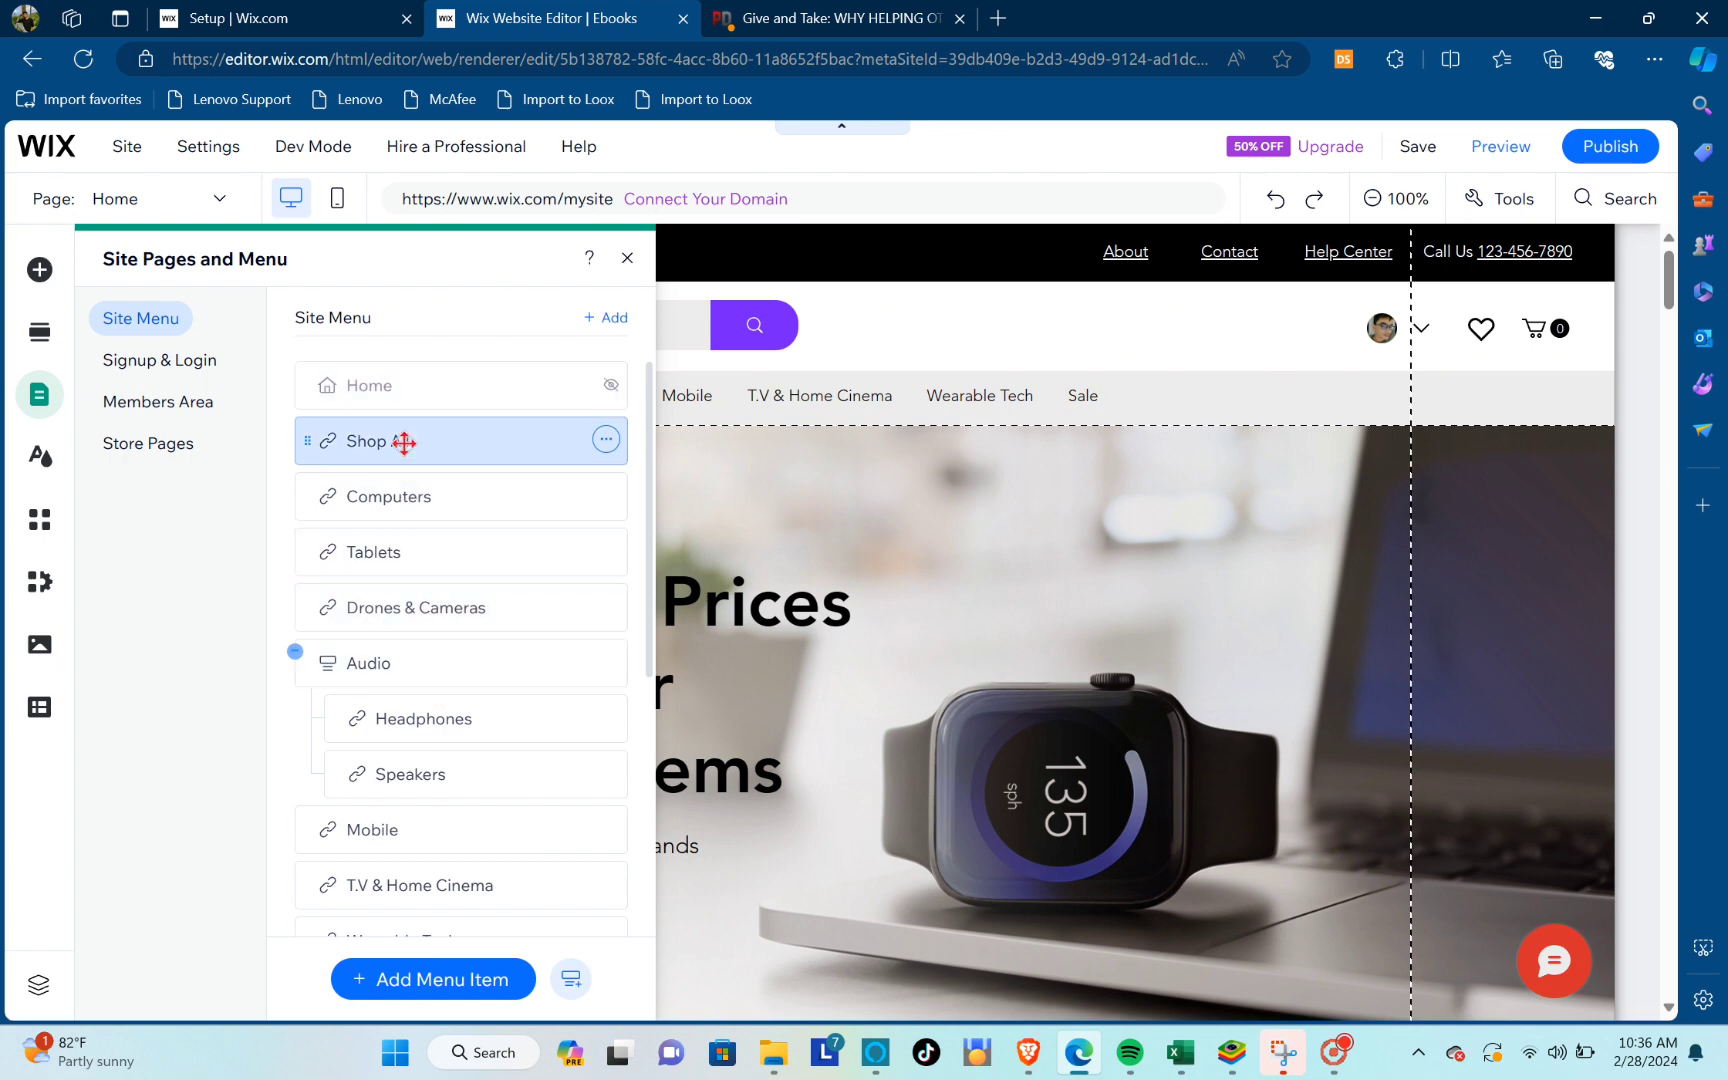
double_click(404, 443)
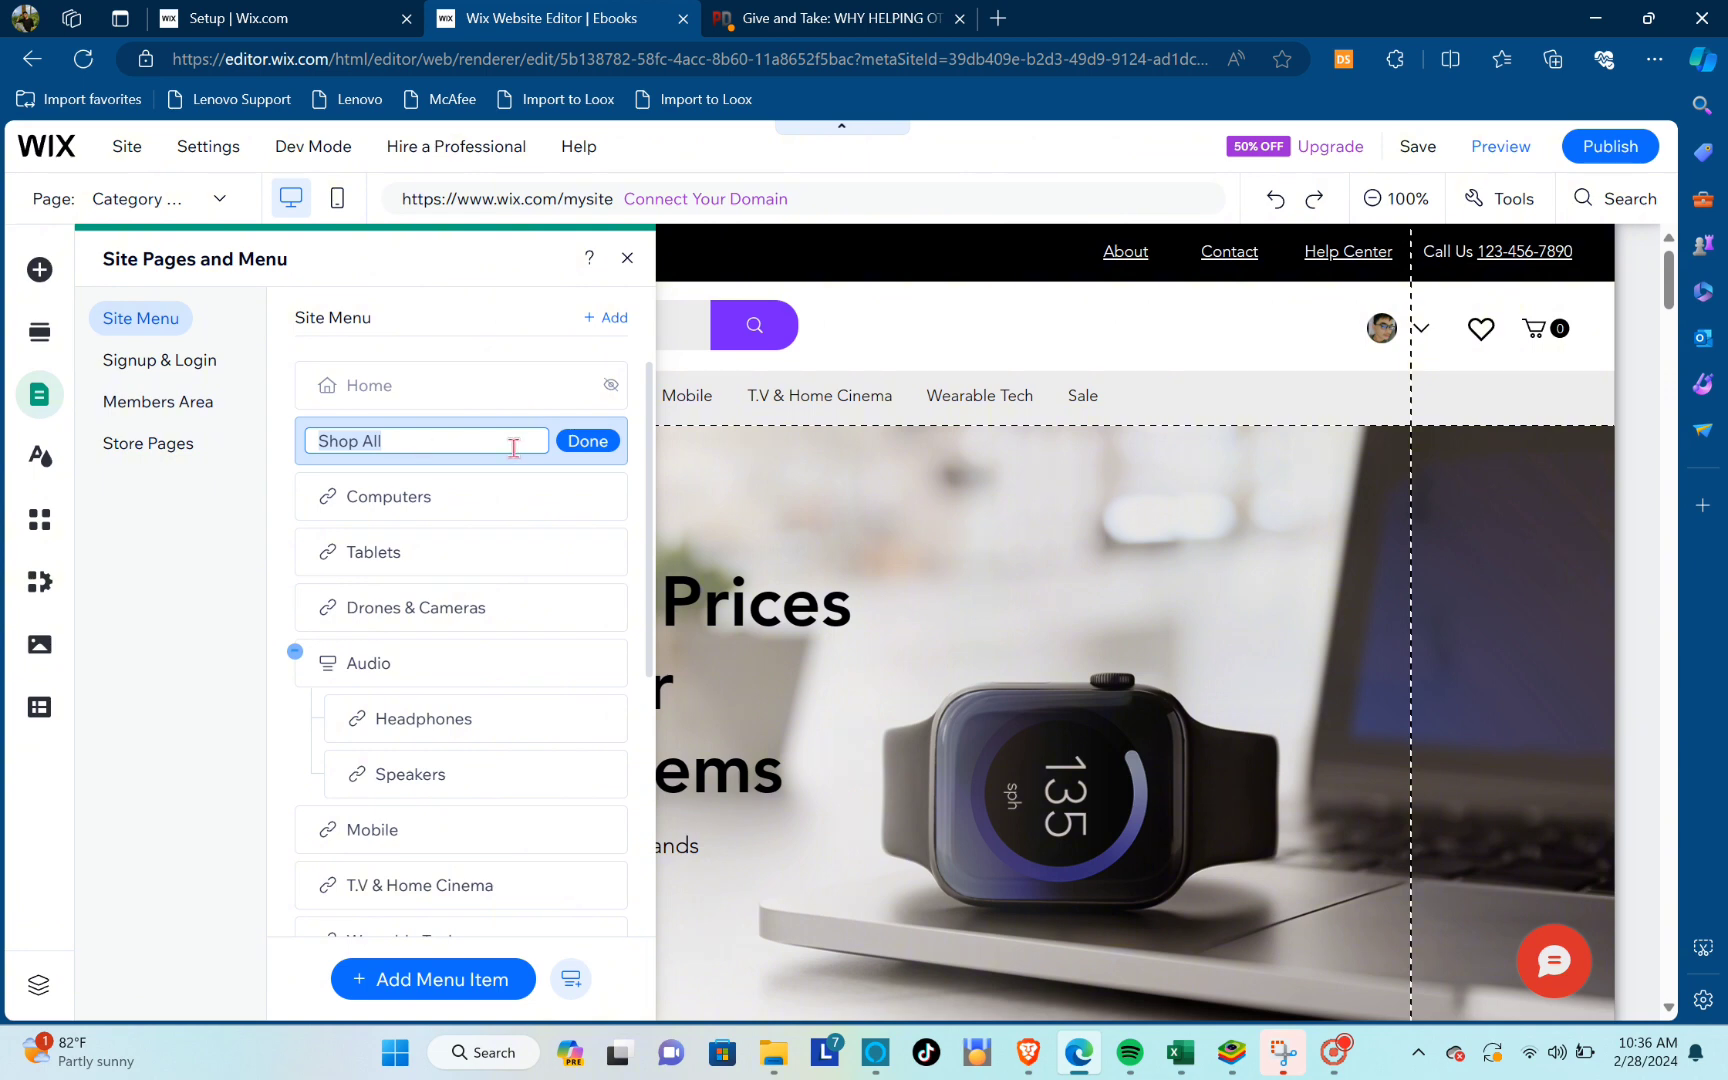
left_click(598, 443)
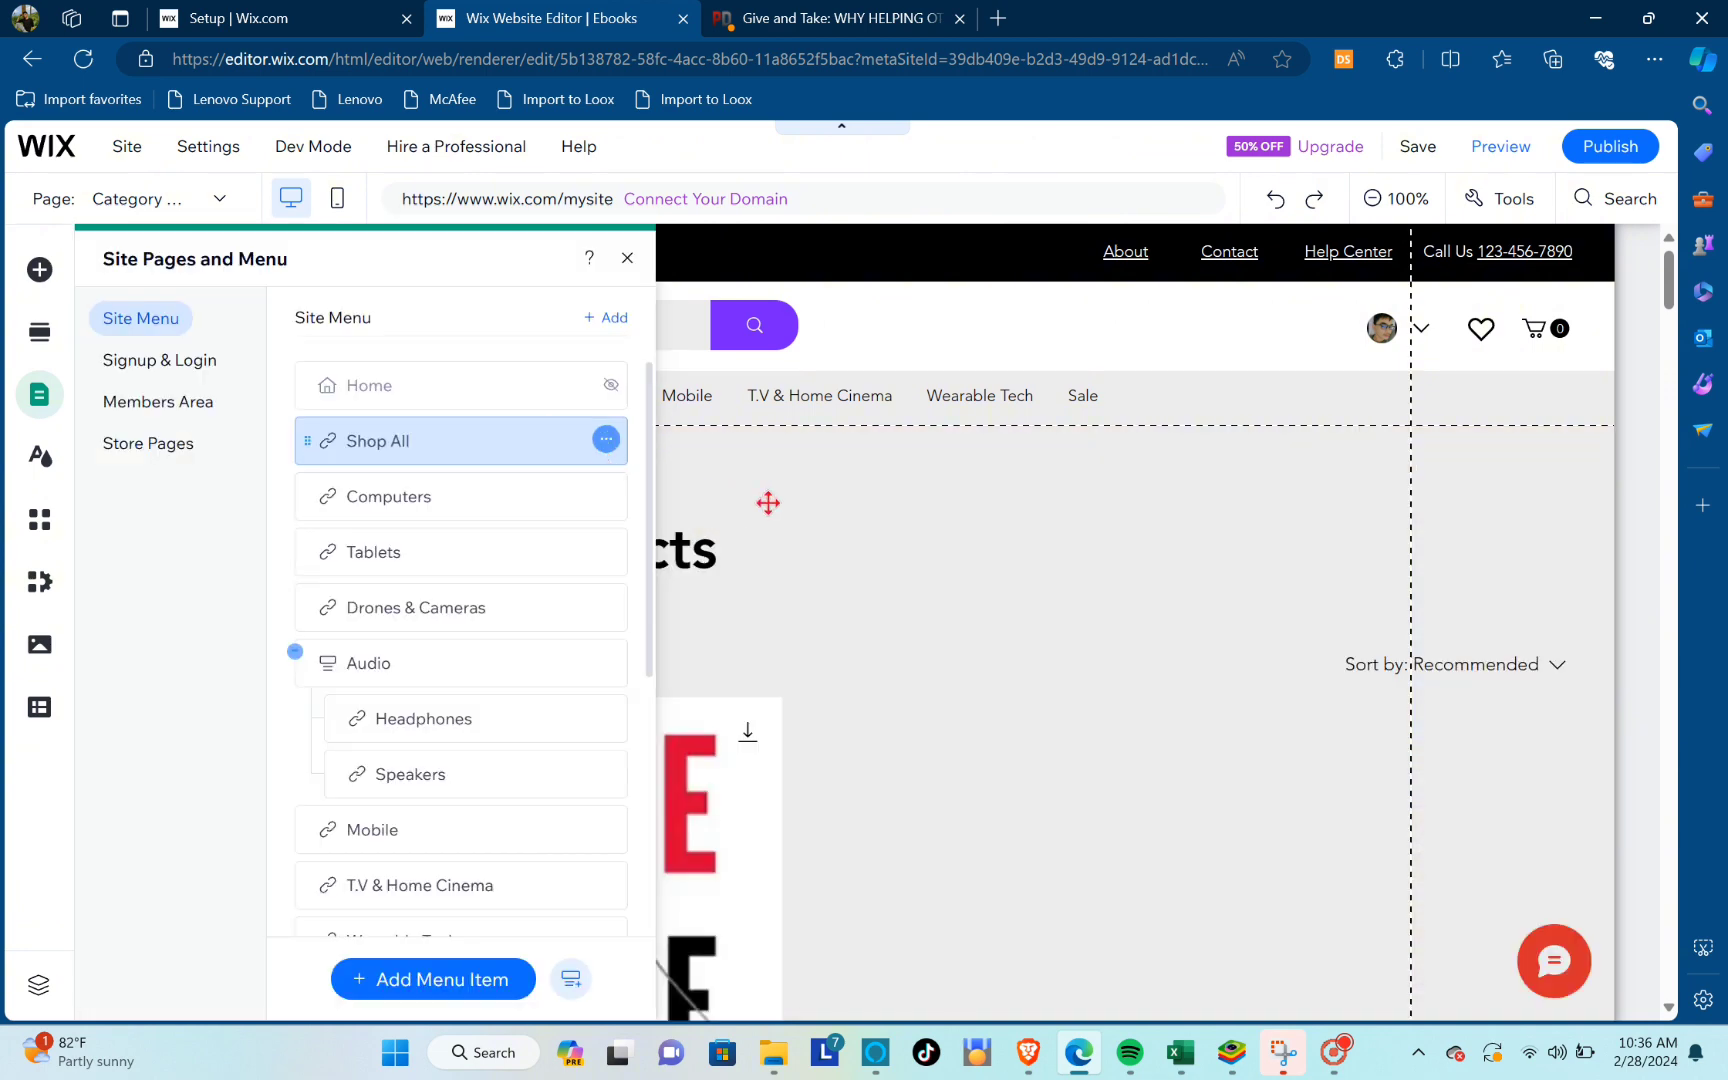
left_click(779, 509)
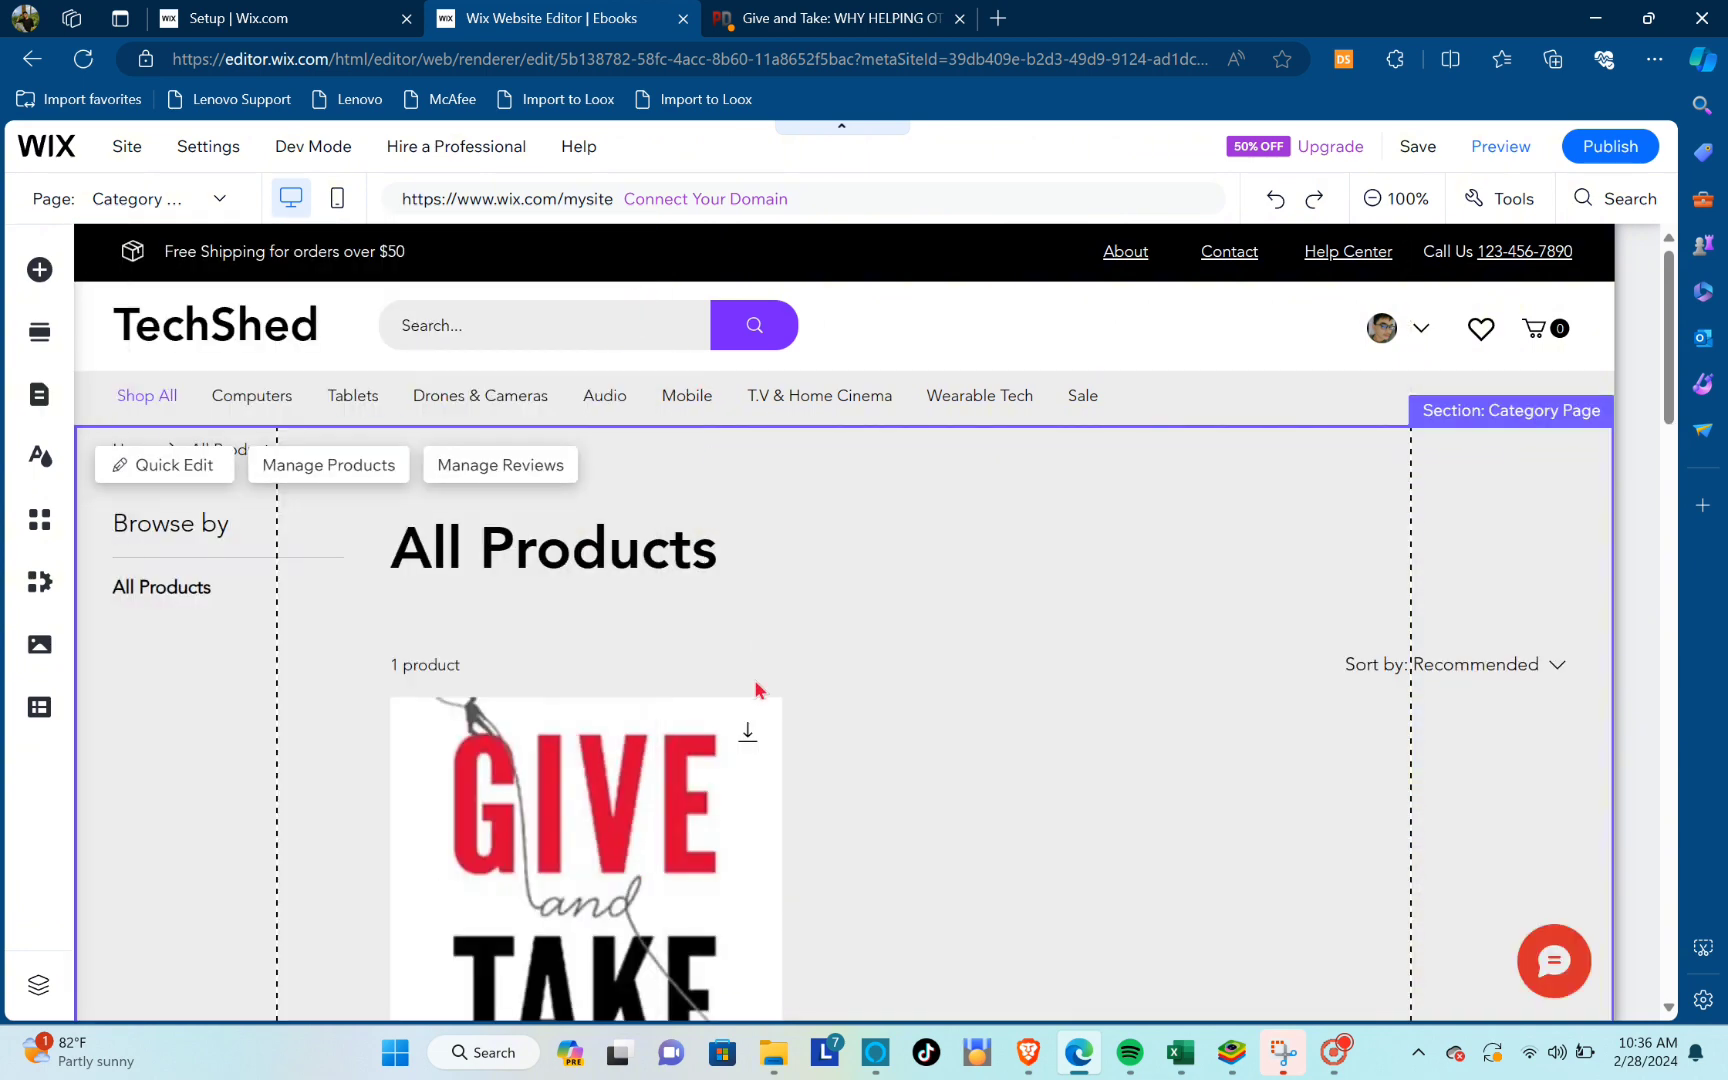
scroll(745, 694, "down", 3)
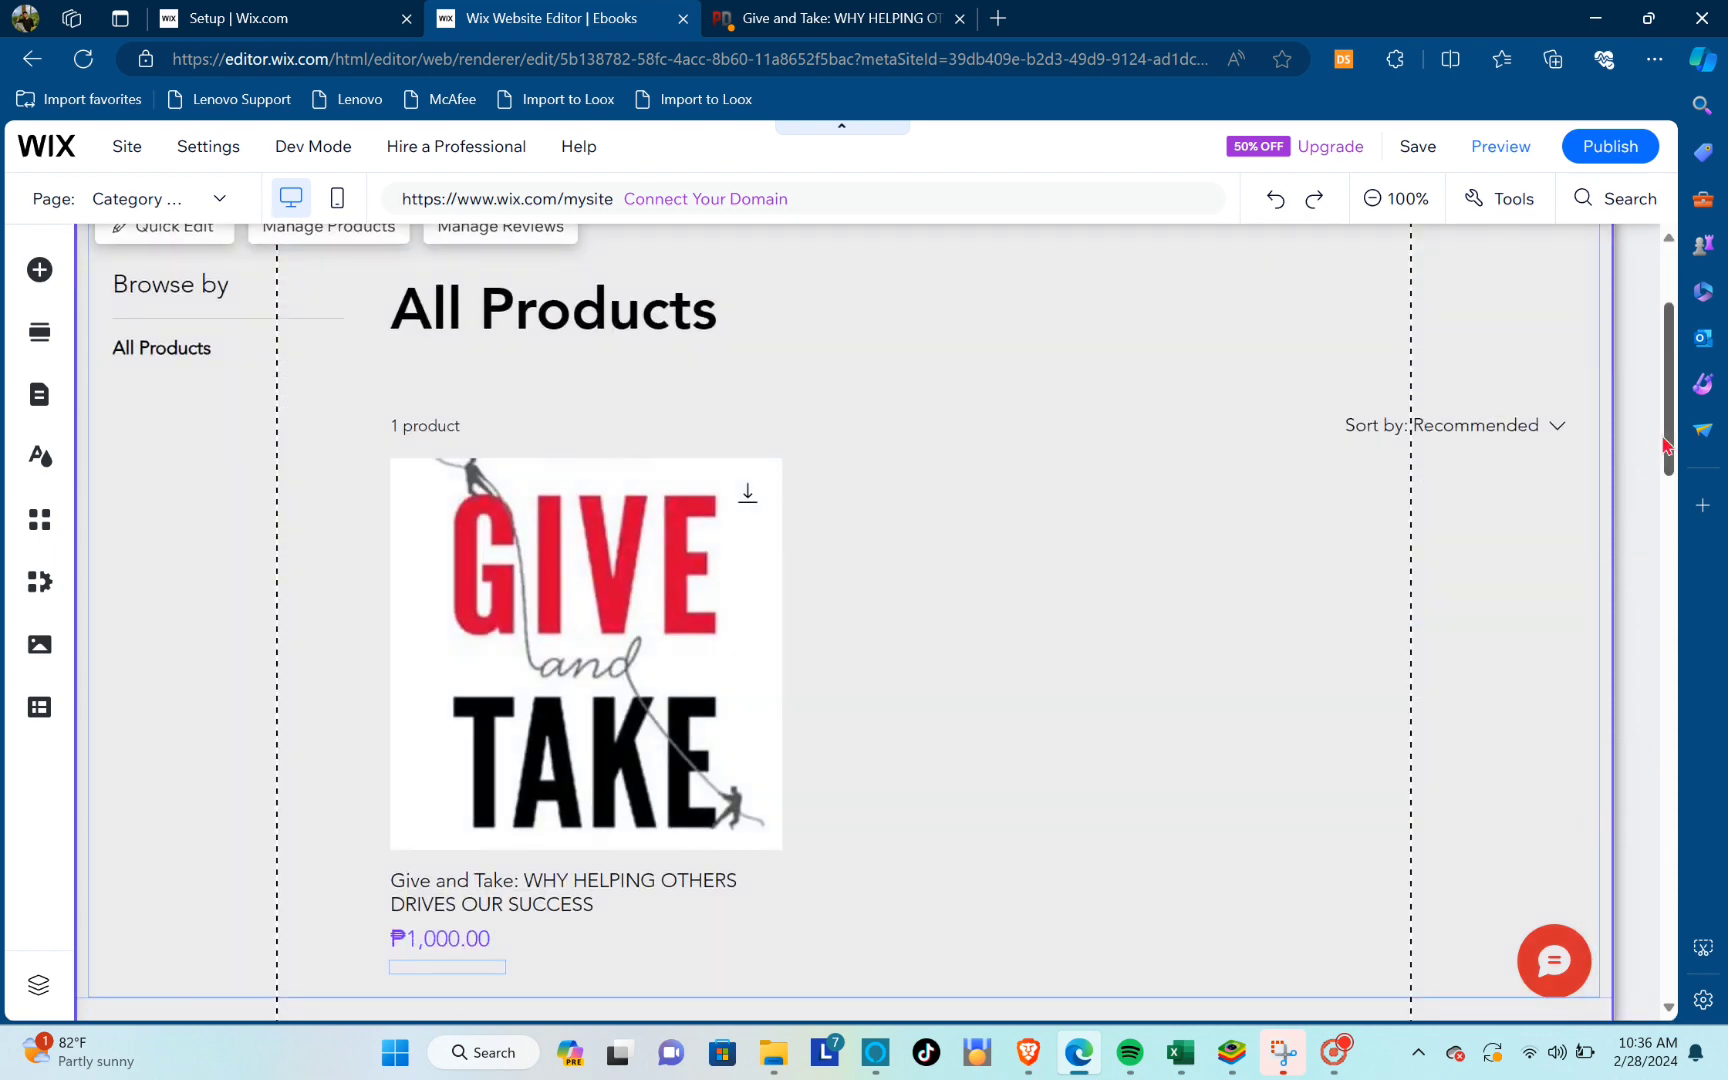
mouse_move(1672, 440)
left_mouse_down()
mouse_move(1664, 535)
mouse_move(1636, 417)
mouse_move(1640, 441)
left_mouse_up()
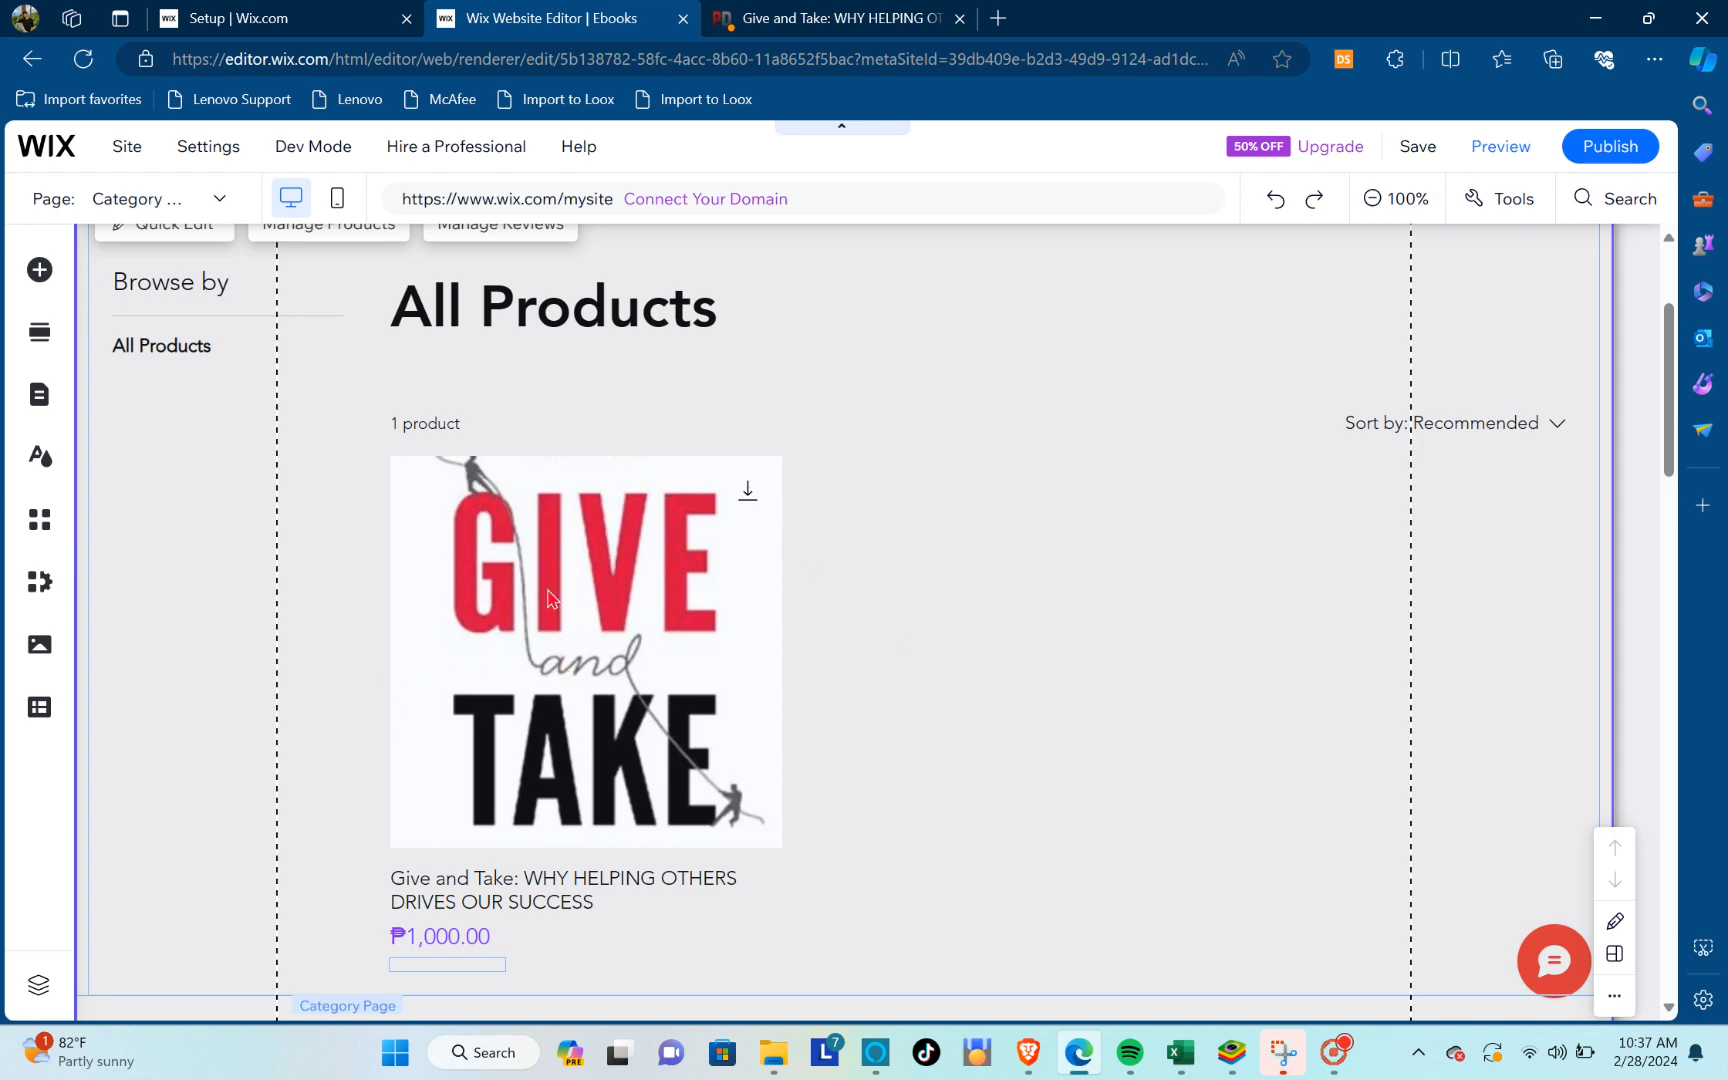
scroll(648, 463, "up", 3)
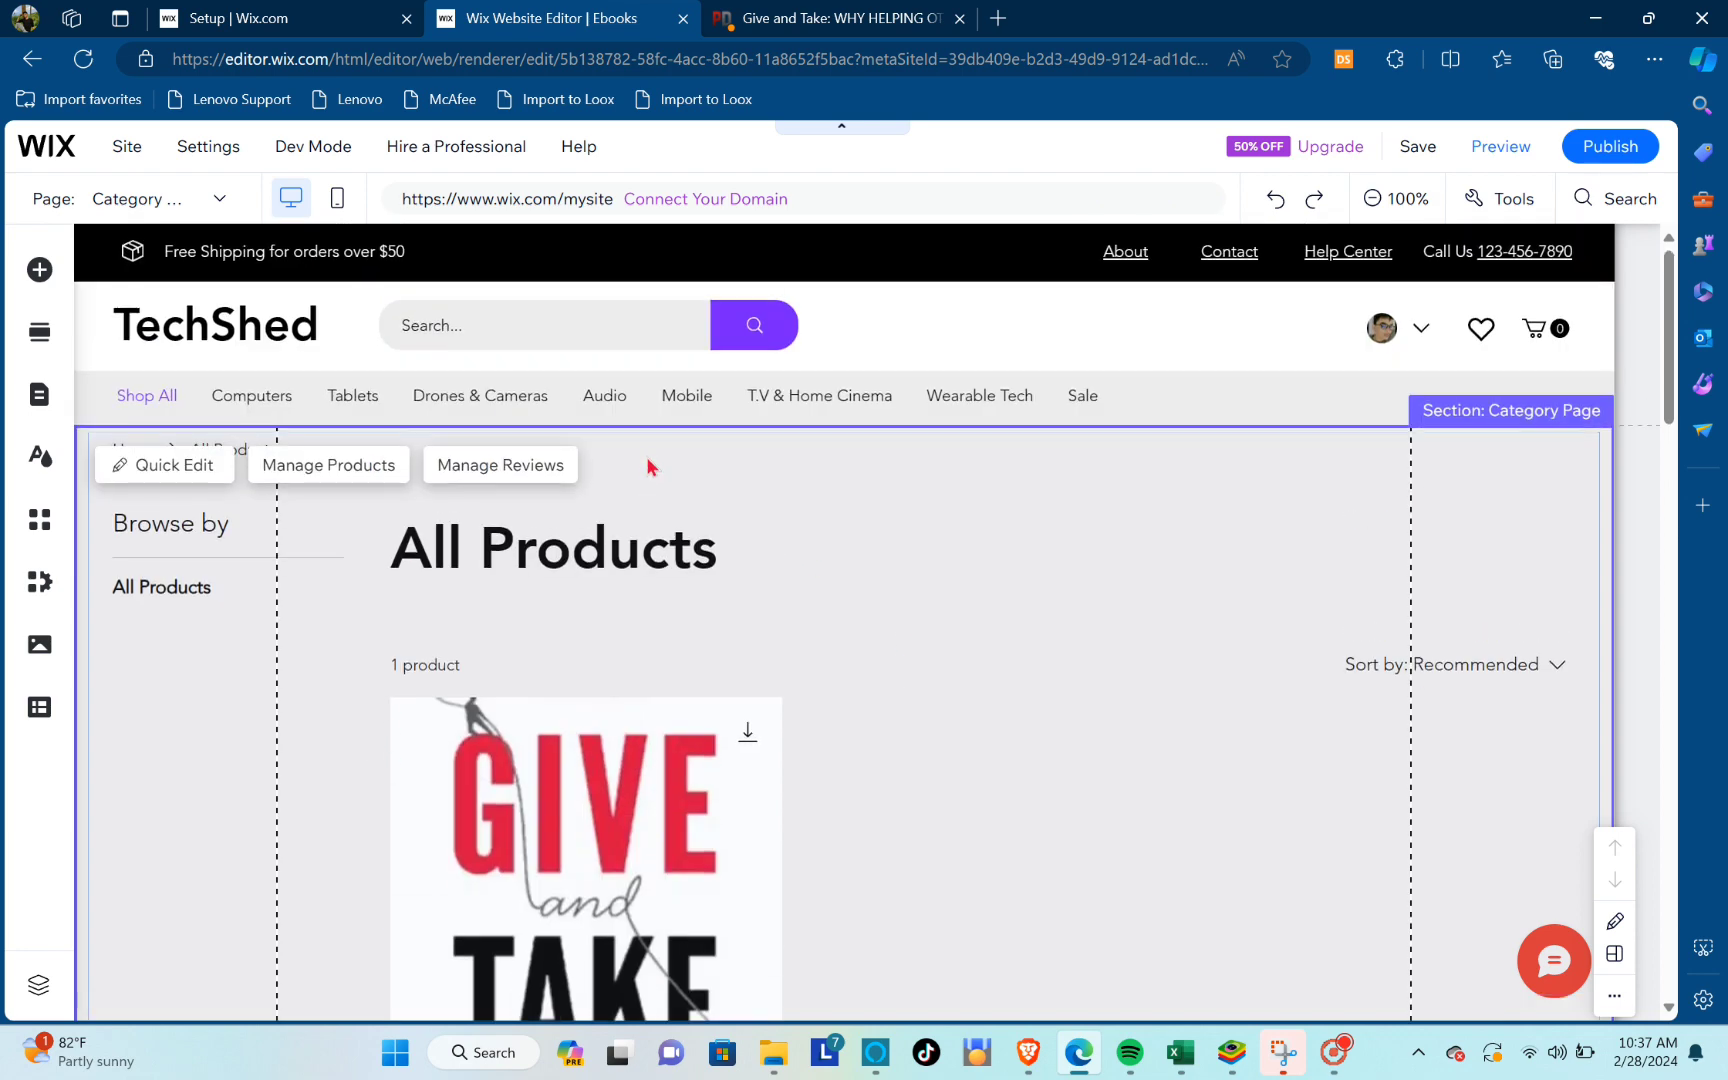
left_click(910, 615)
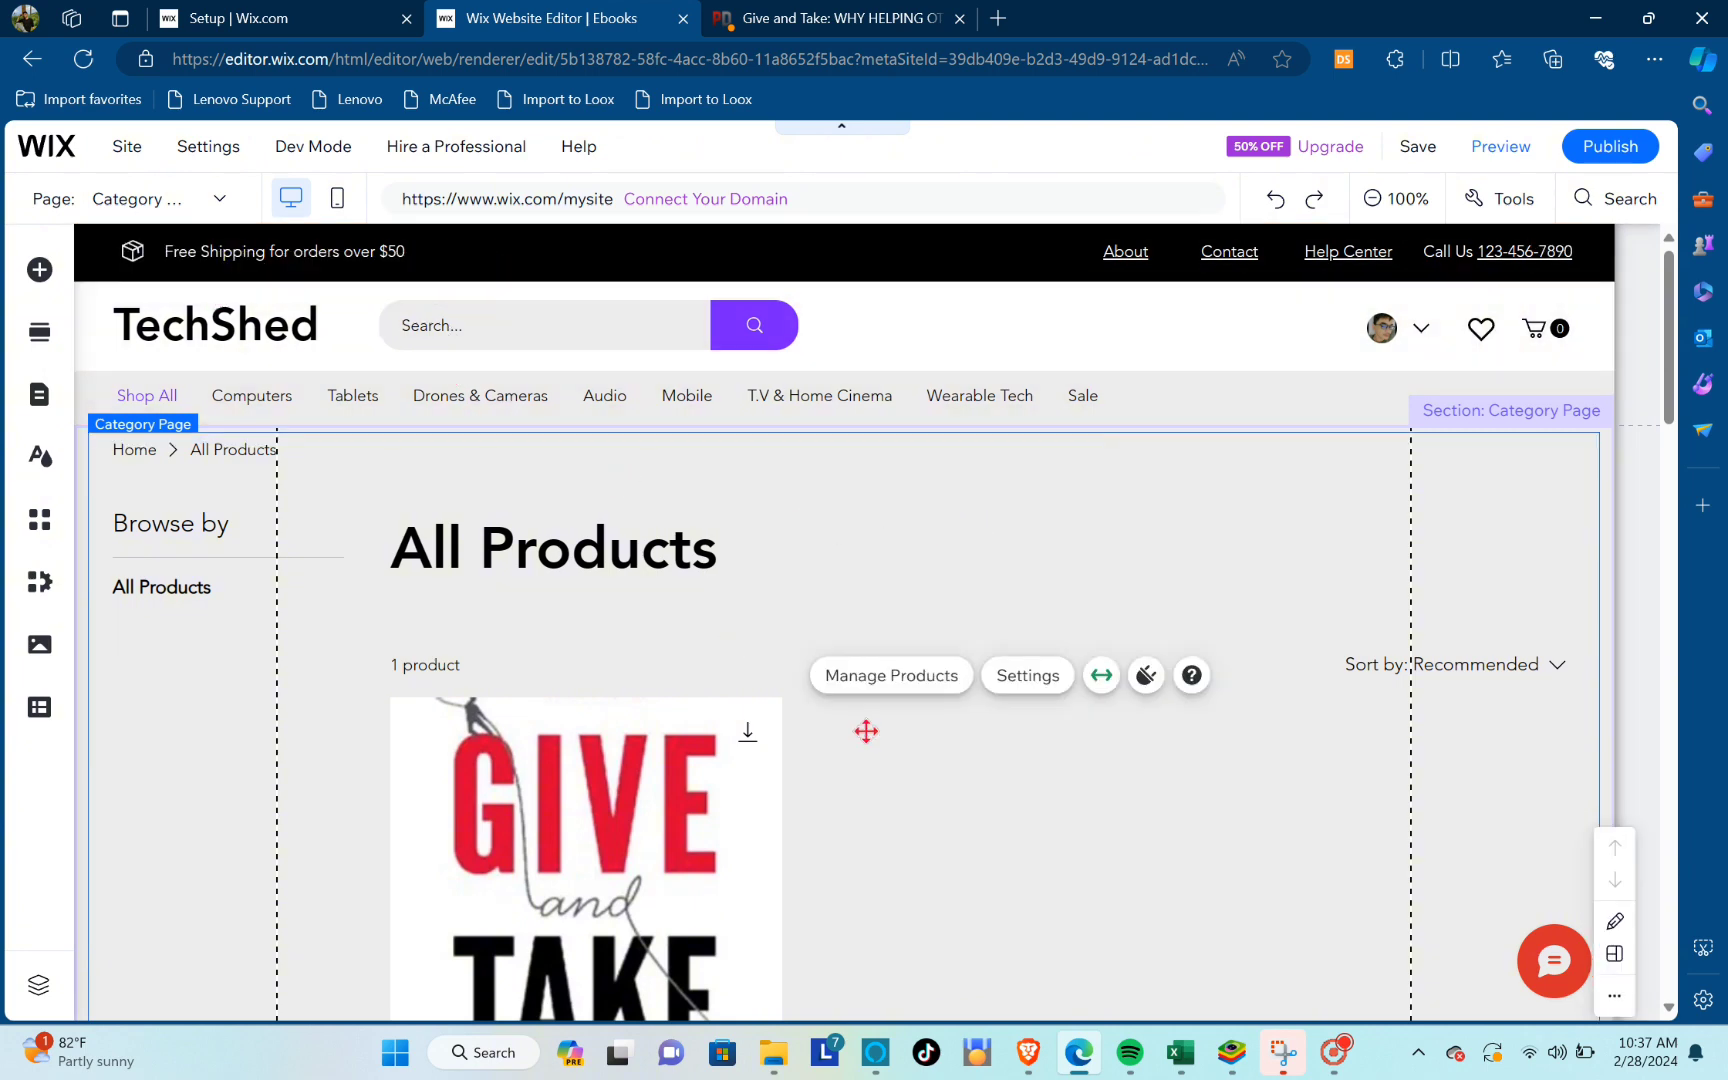
scroll(862, 600, "down", 2)
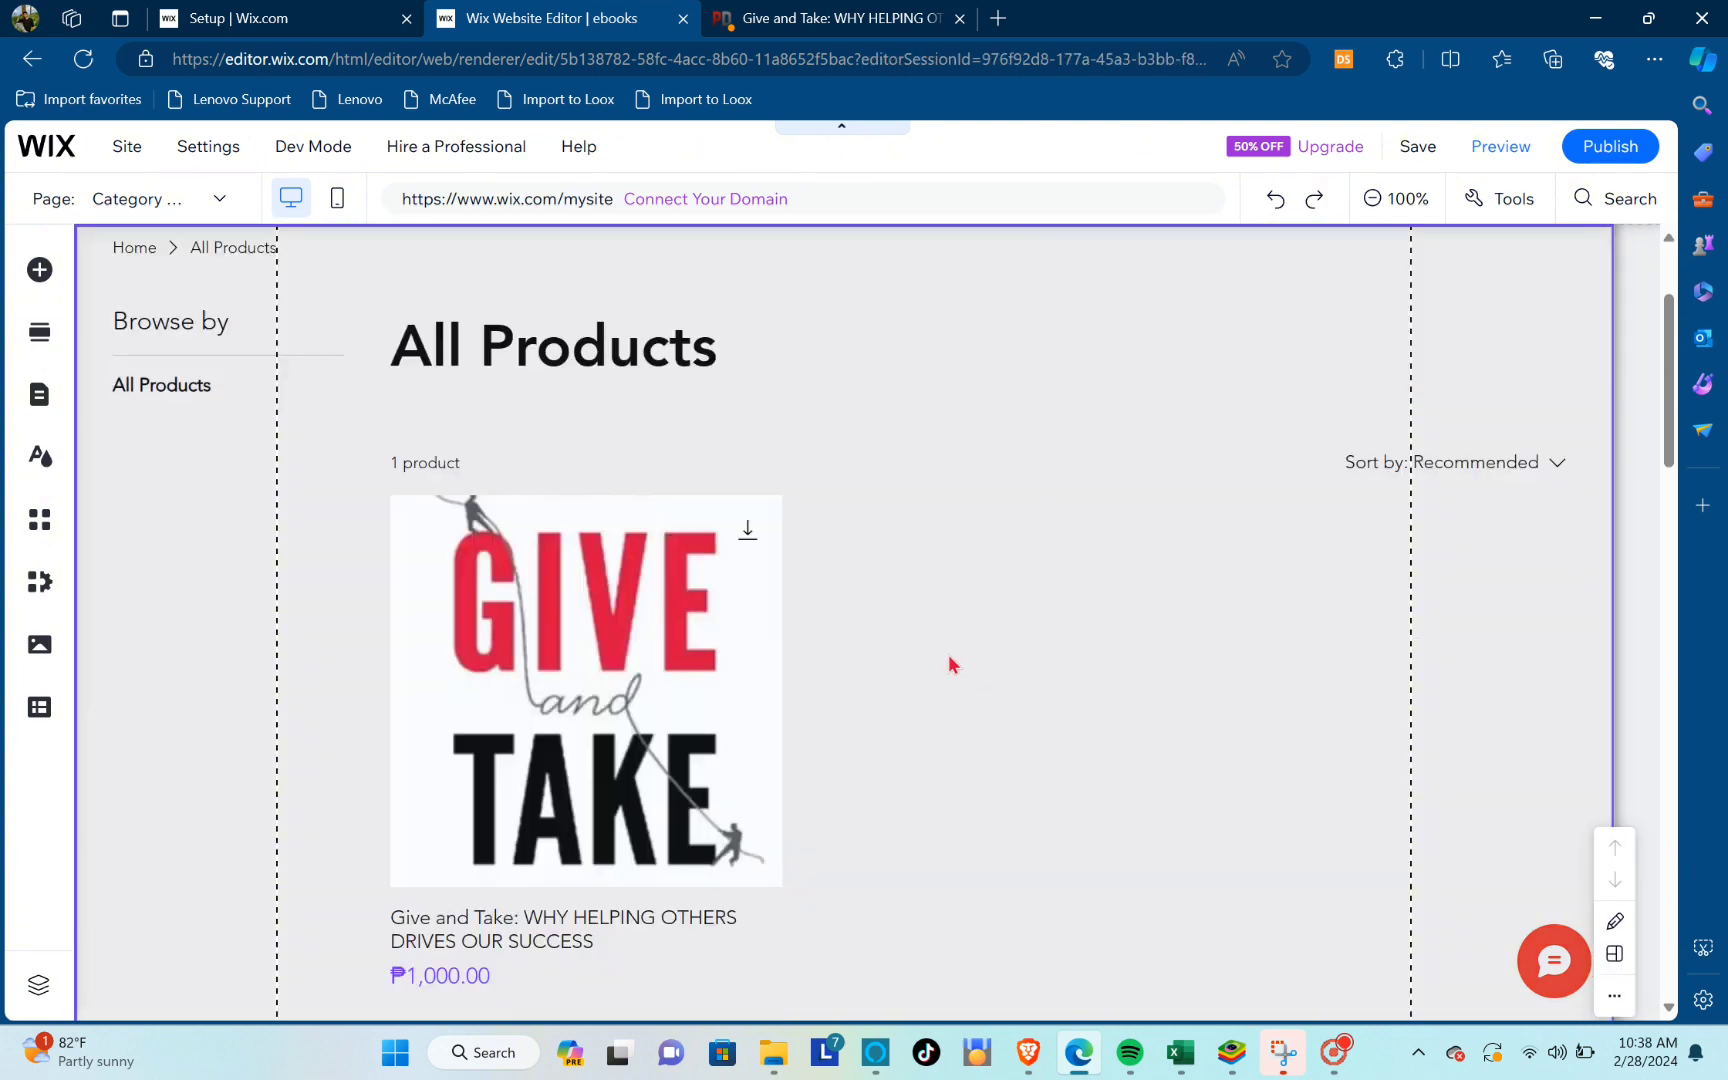
Set the category page section's background to the theme grey #949494 and check the section's layout options
left_click(614, 624)
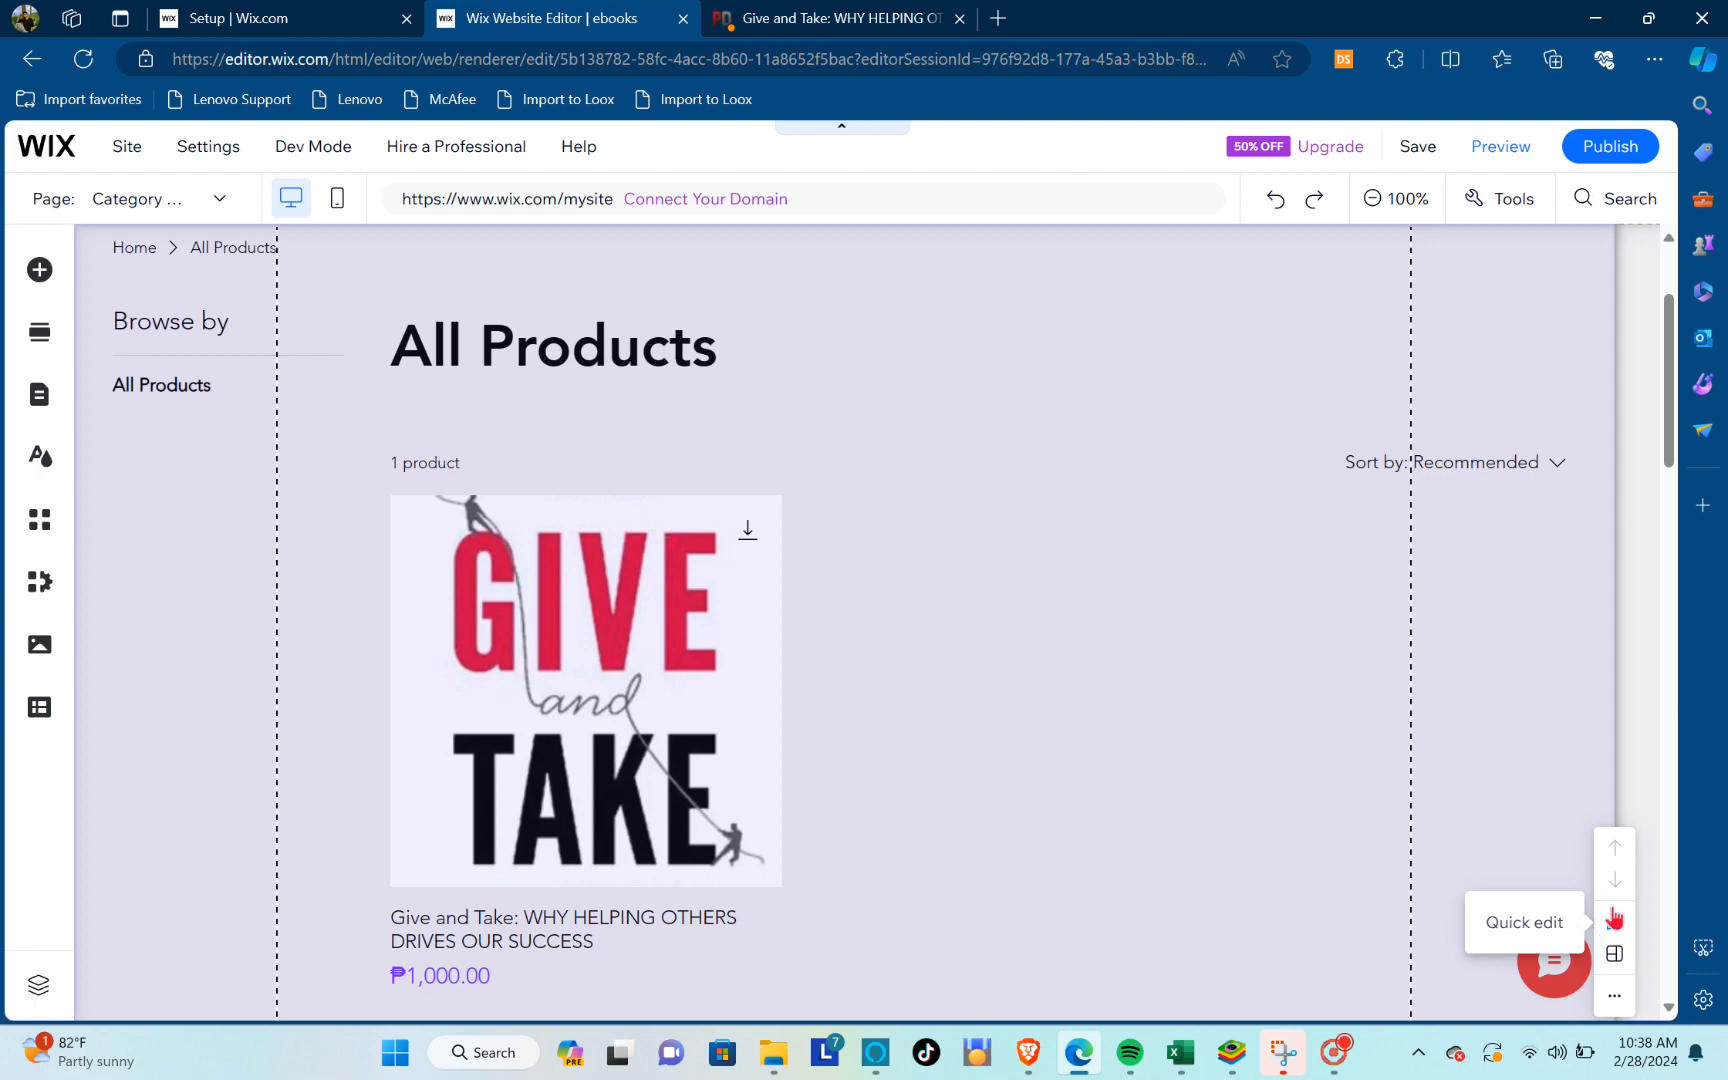
left_click(1614, 925)
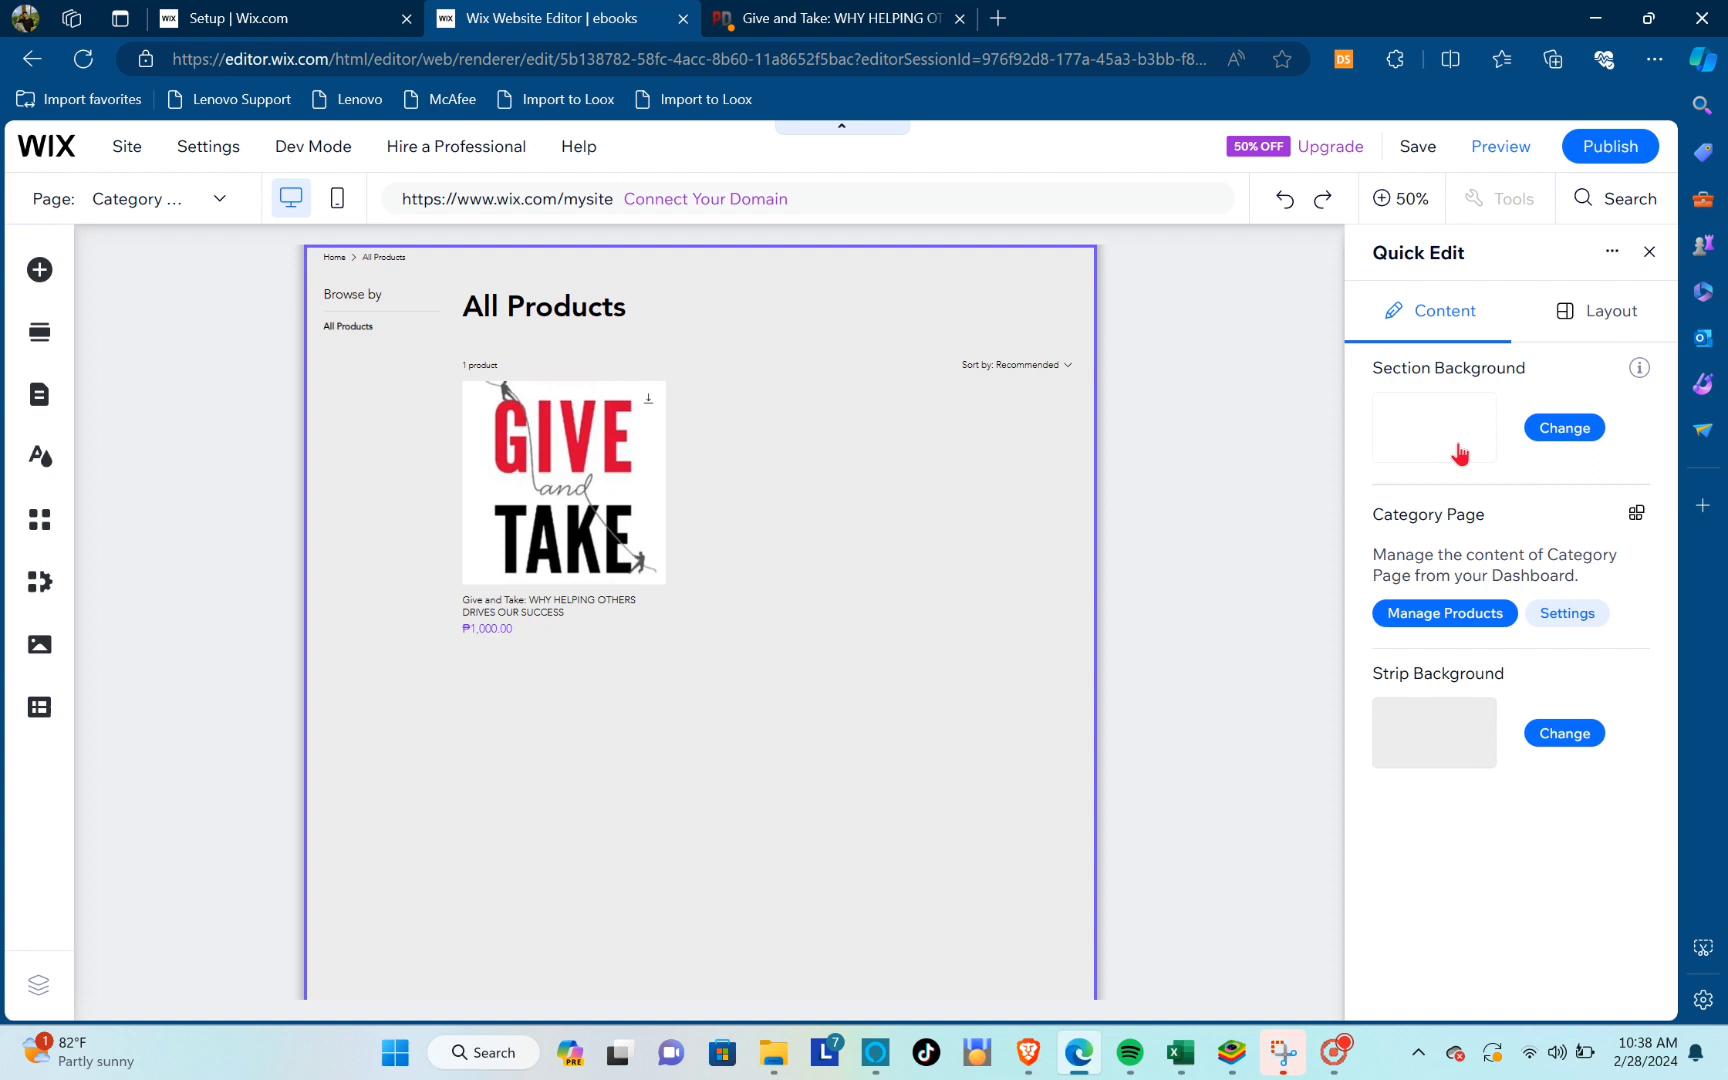
left_click(1460, 453)
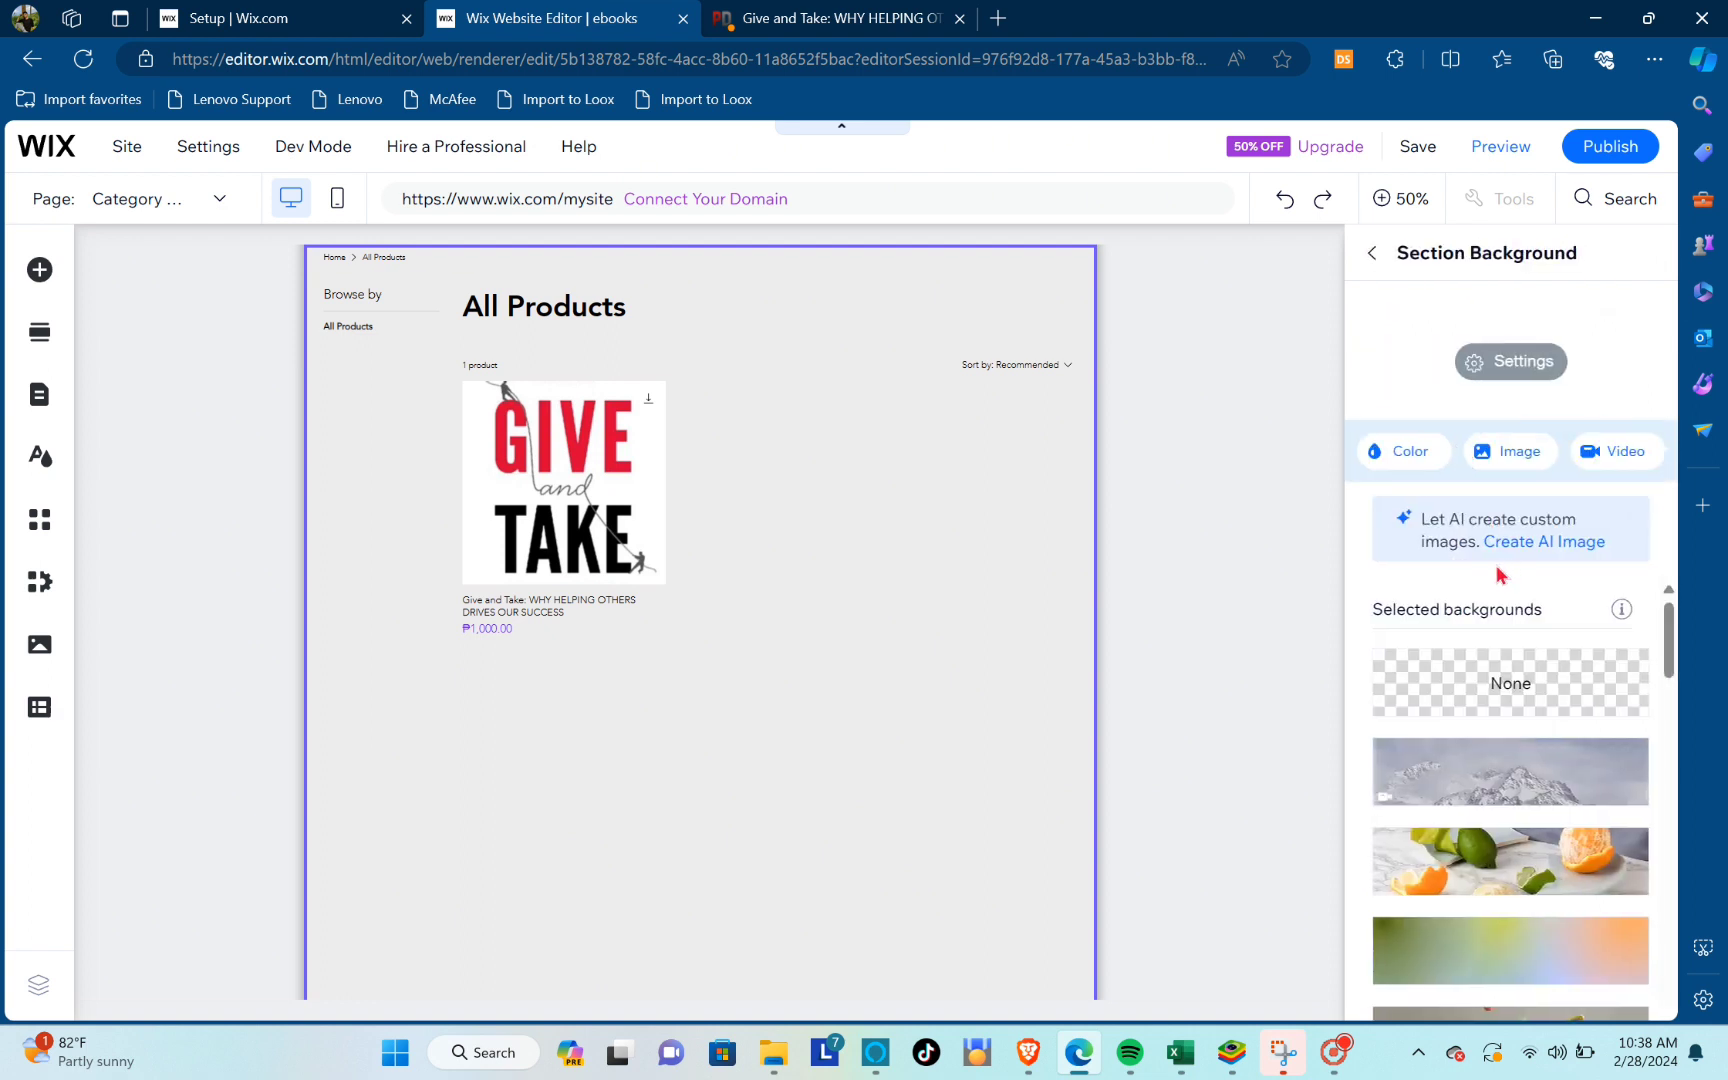
left_click(1410, 455)
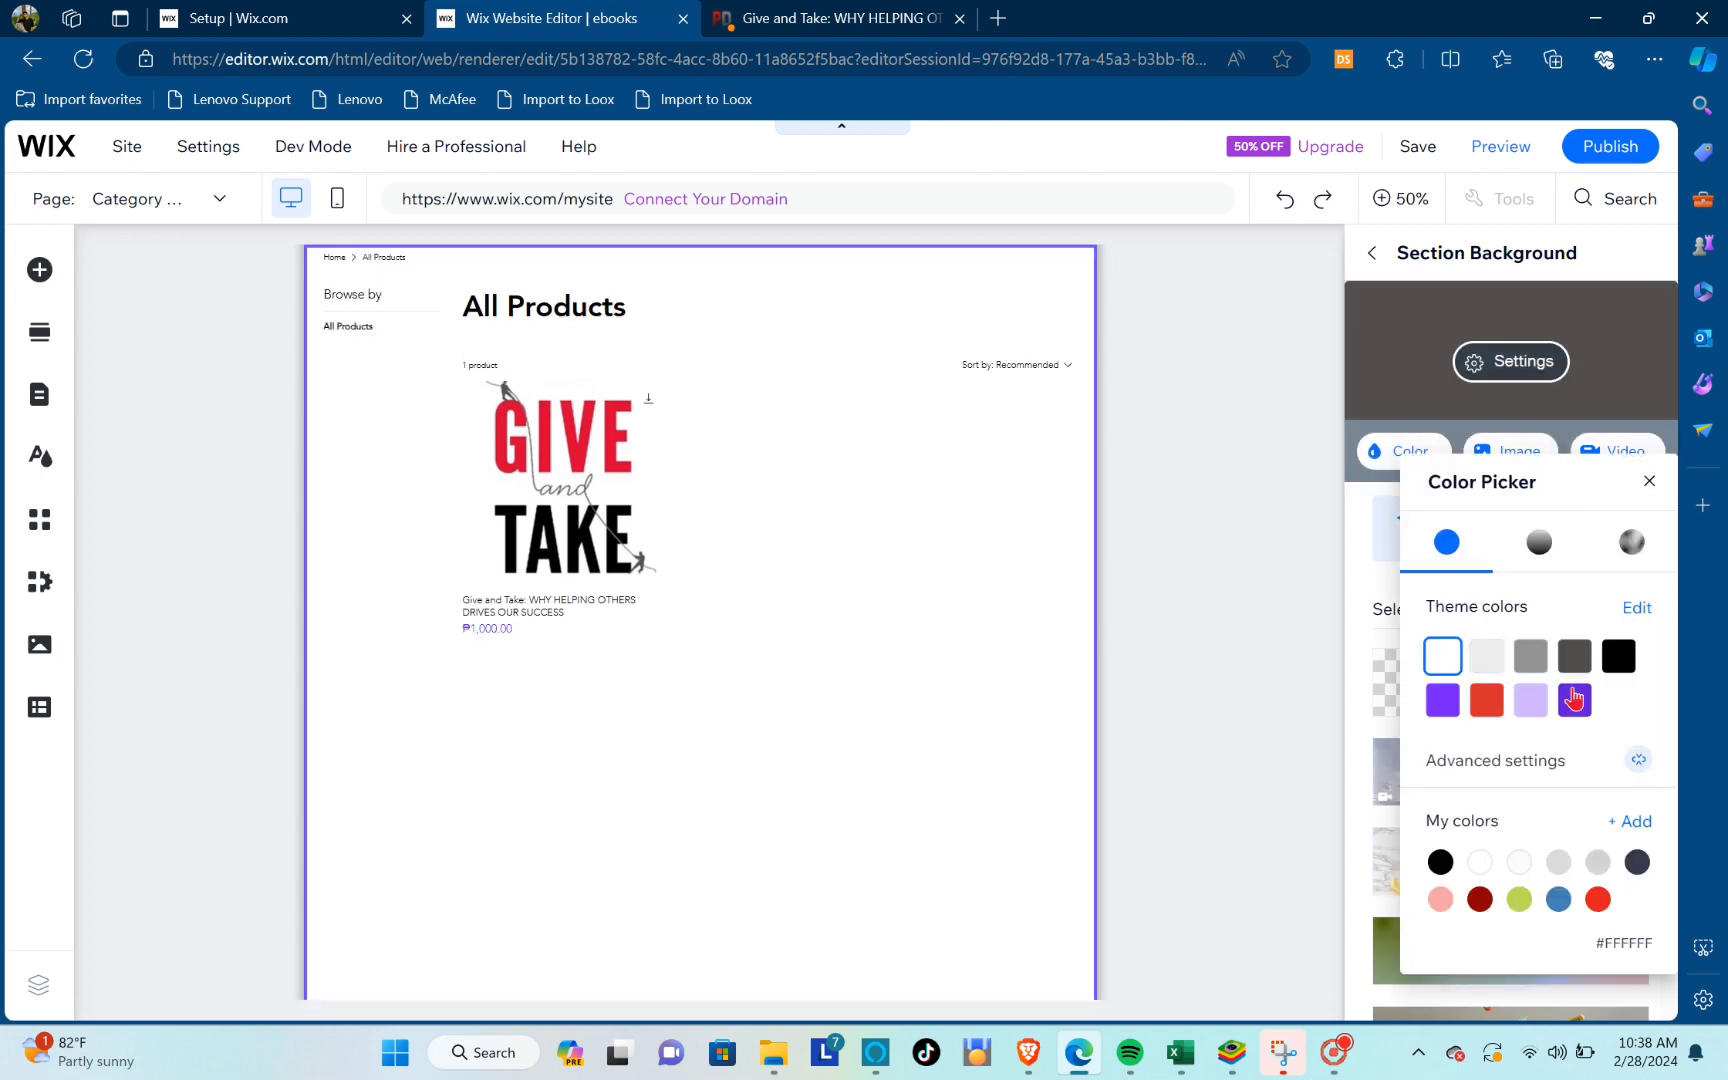
left_click(1485, 705)
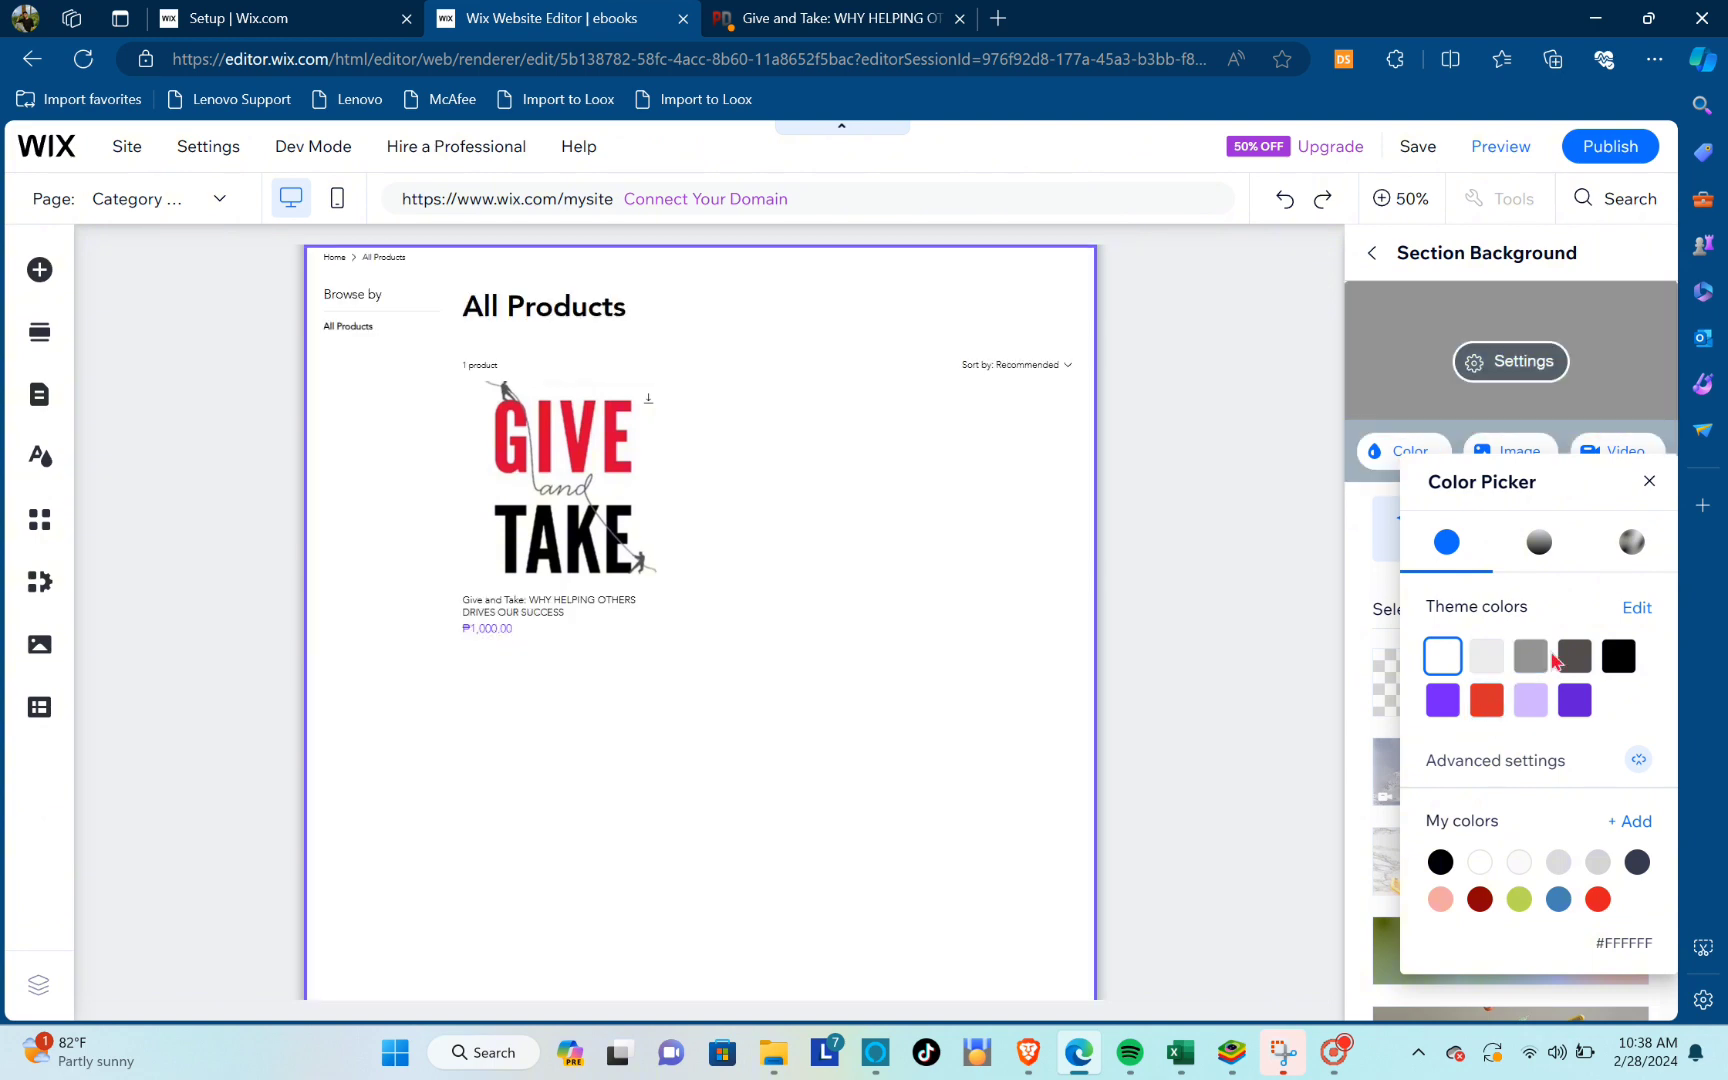
left_click(1530, 657)
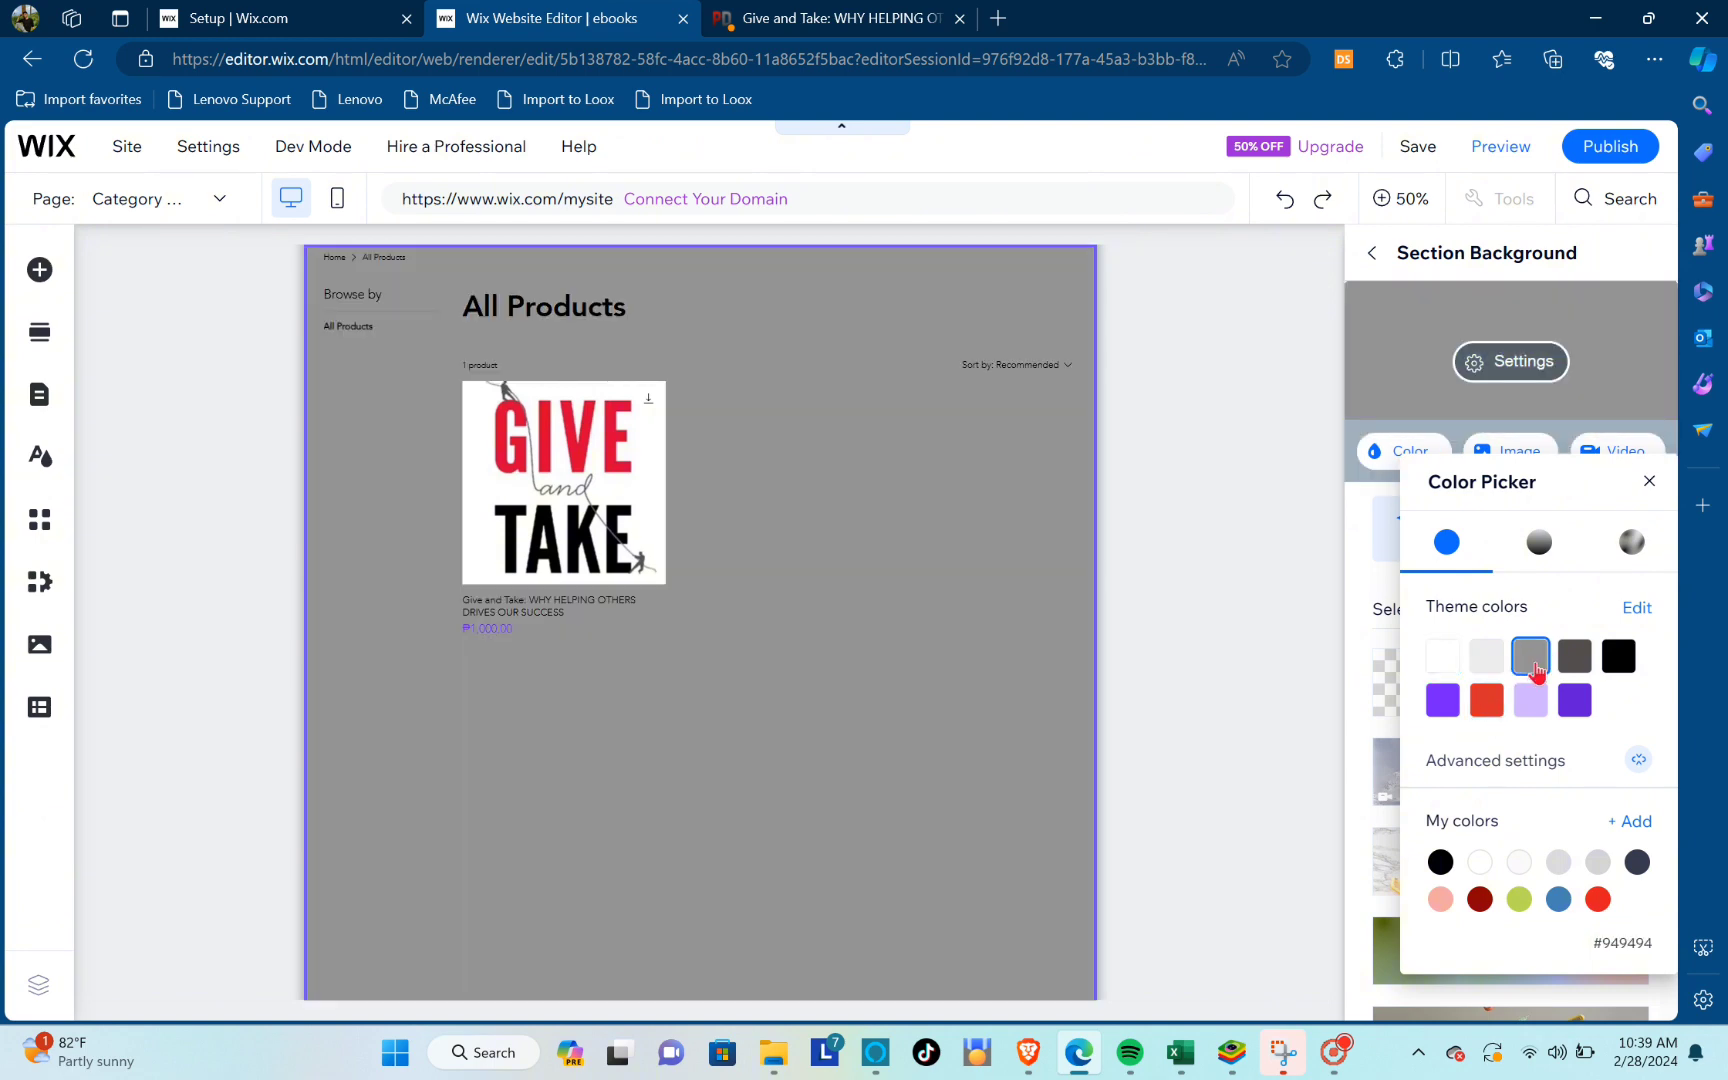
left_click(1648, 484)
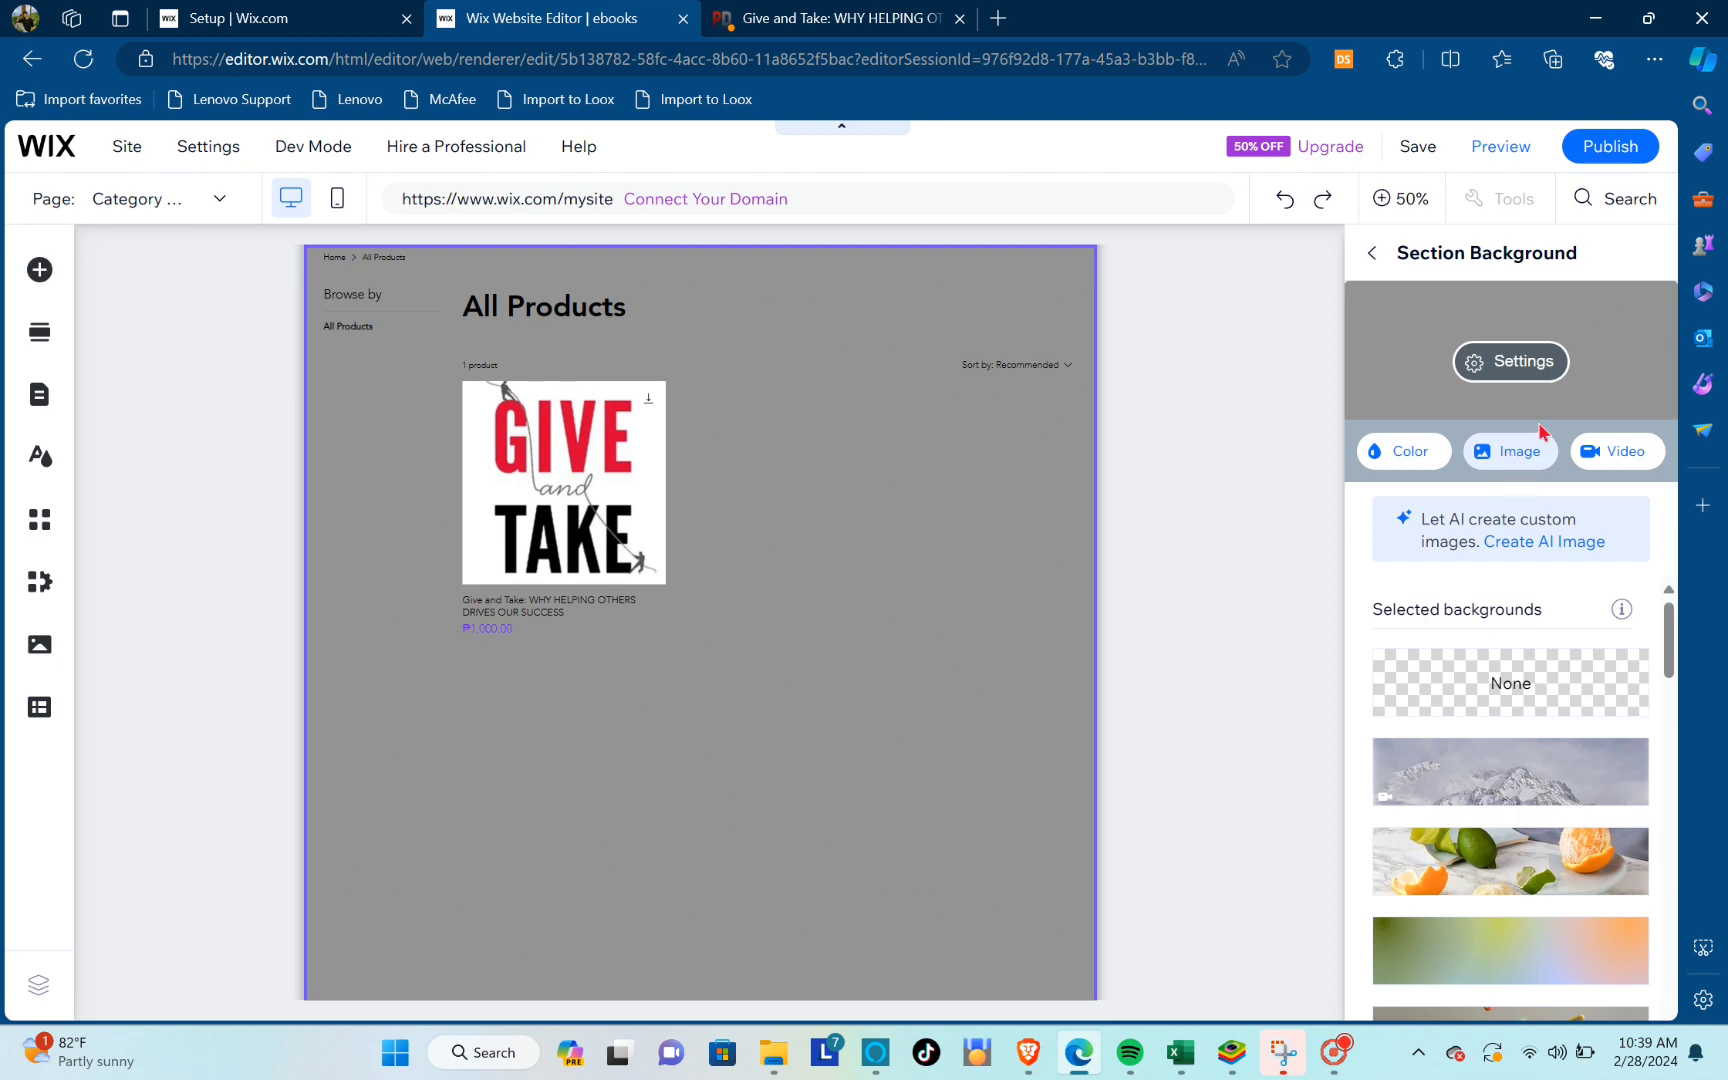
left_click(1370, 256)
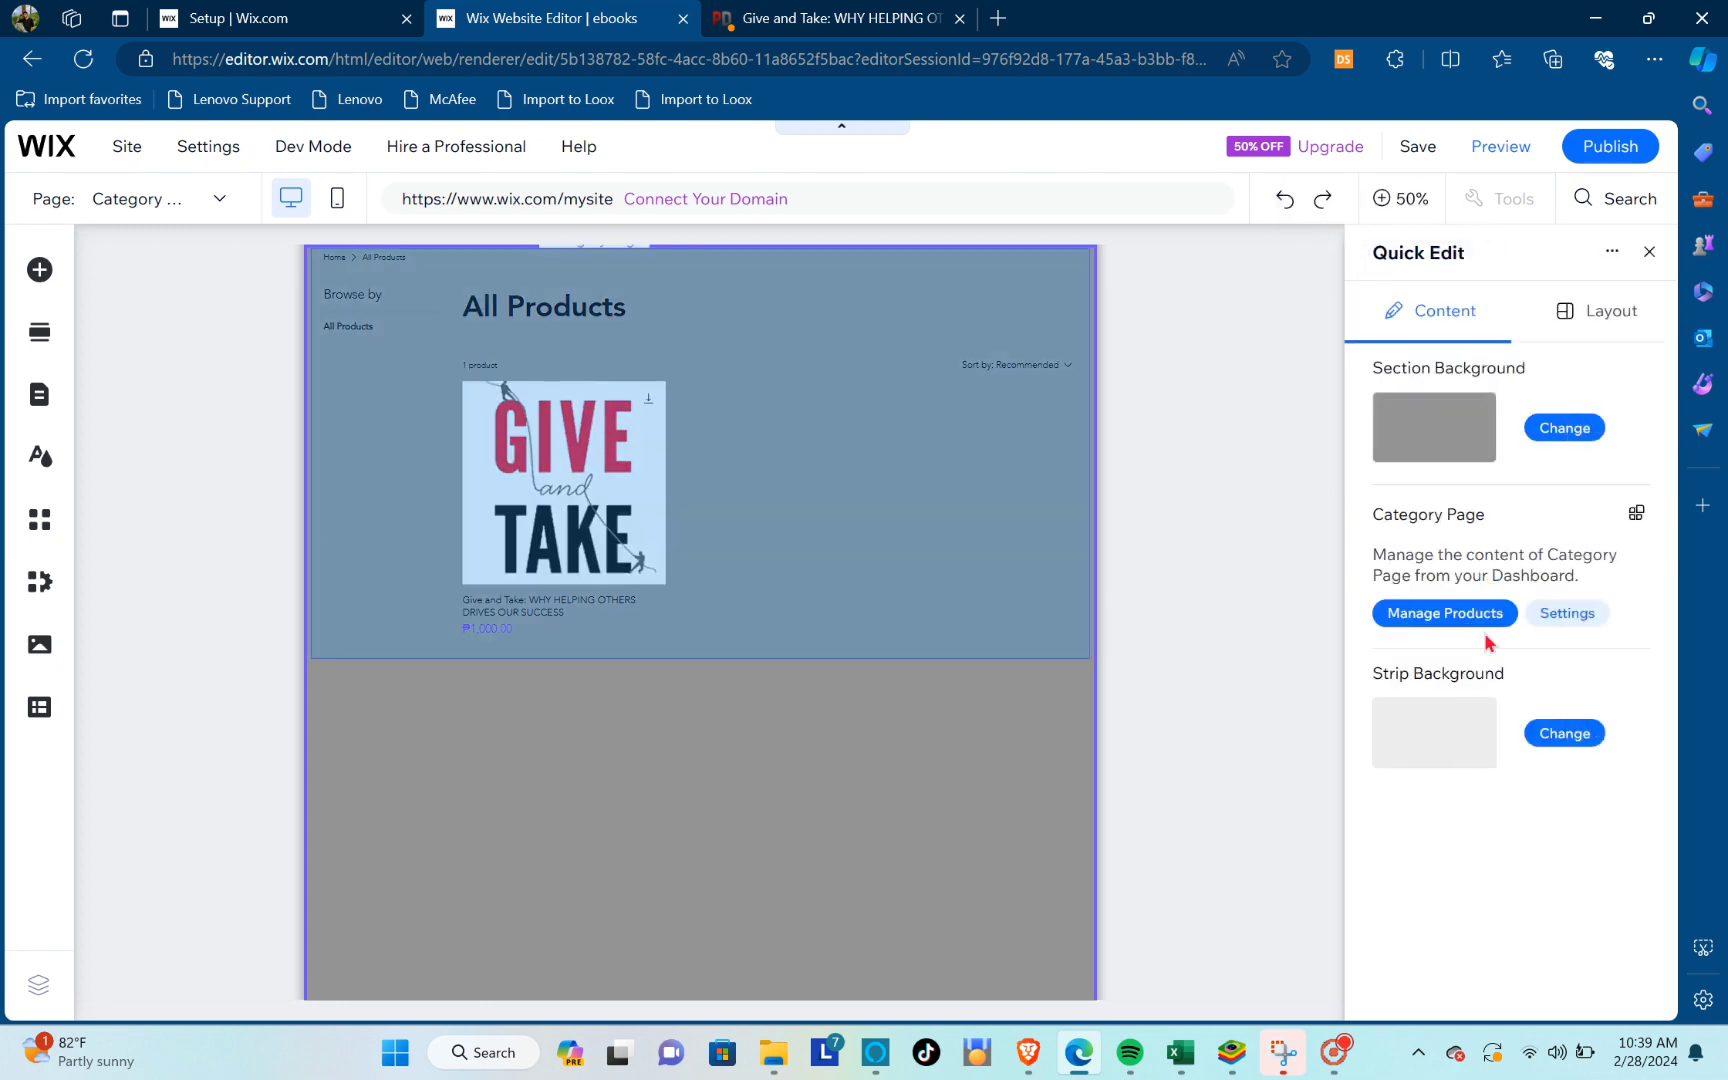
left_click(1586, 320)
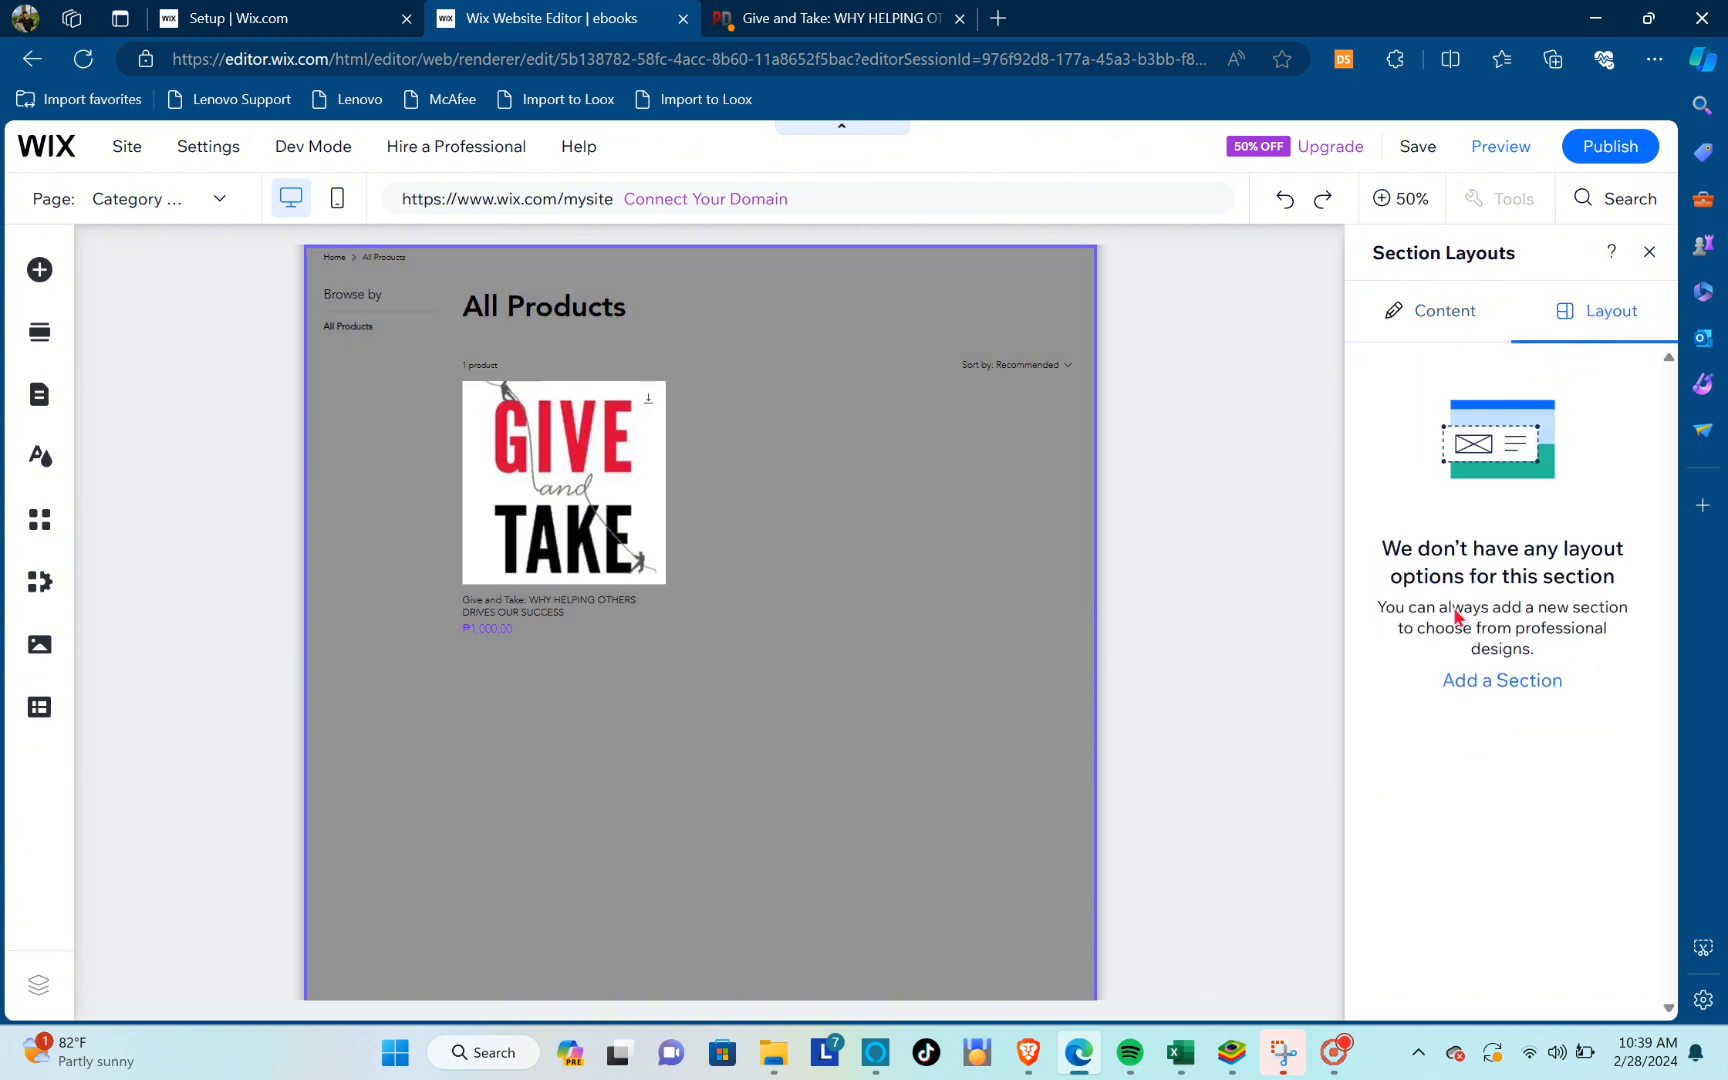
left_click(1450, 330)
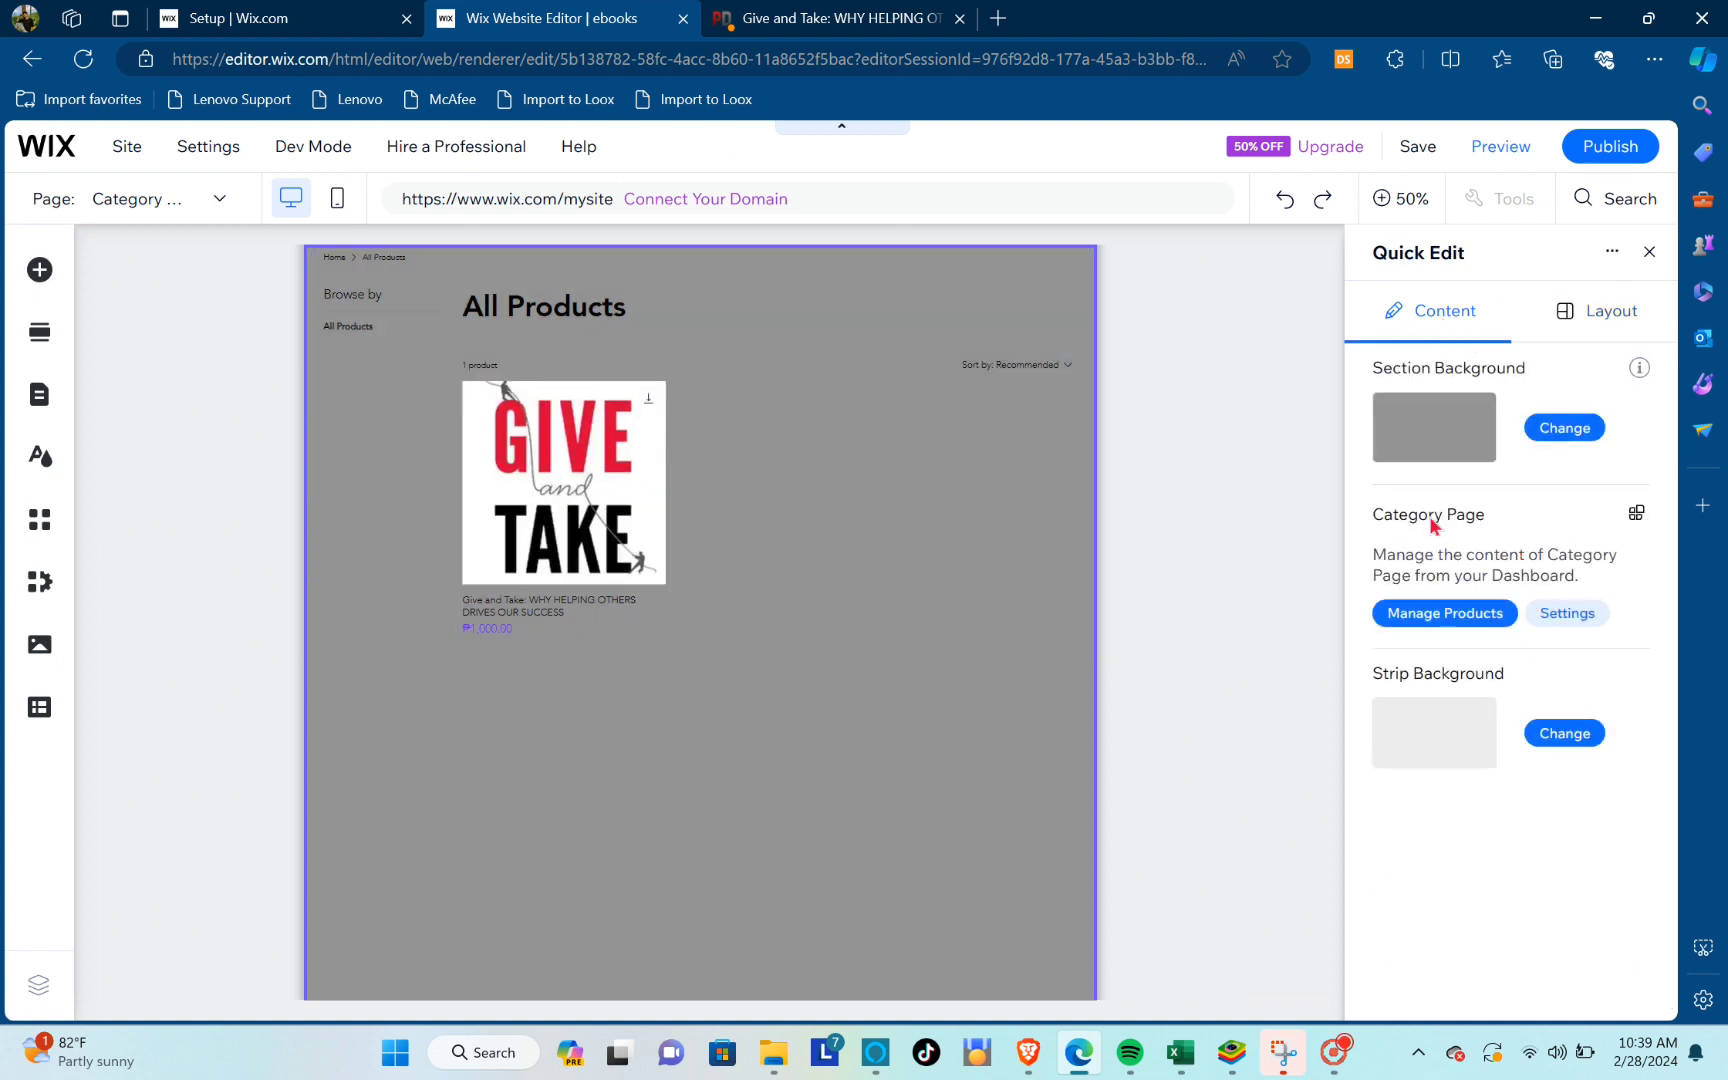